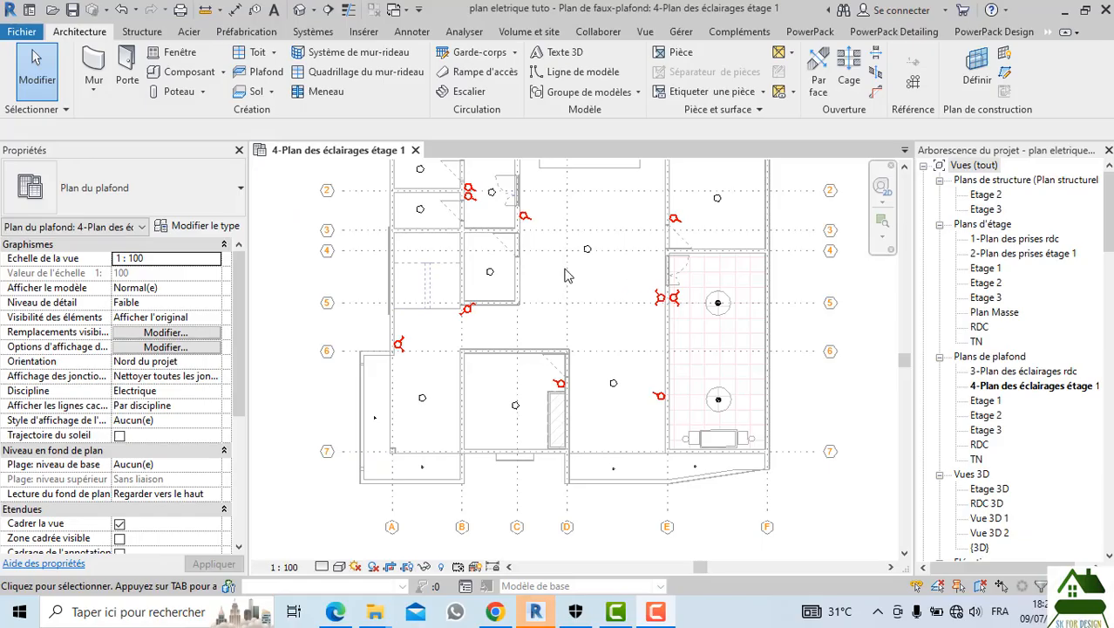
Examine the first-floor lighting plan, consult the electrical component symbols in the PDF in Edge, and return to Revit
{"action": "scroll", "coordinate": [535, 283], "scroll_direction": "down", "scroll_amount": 3}
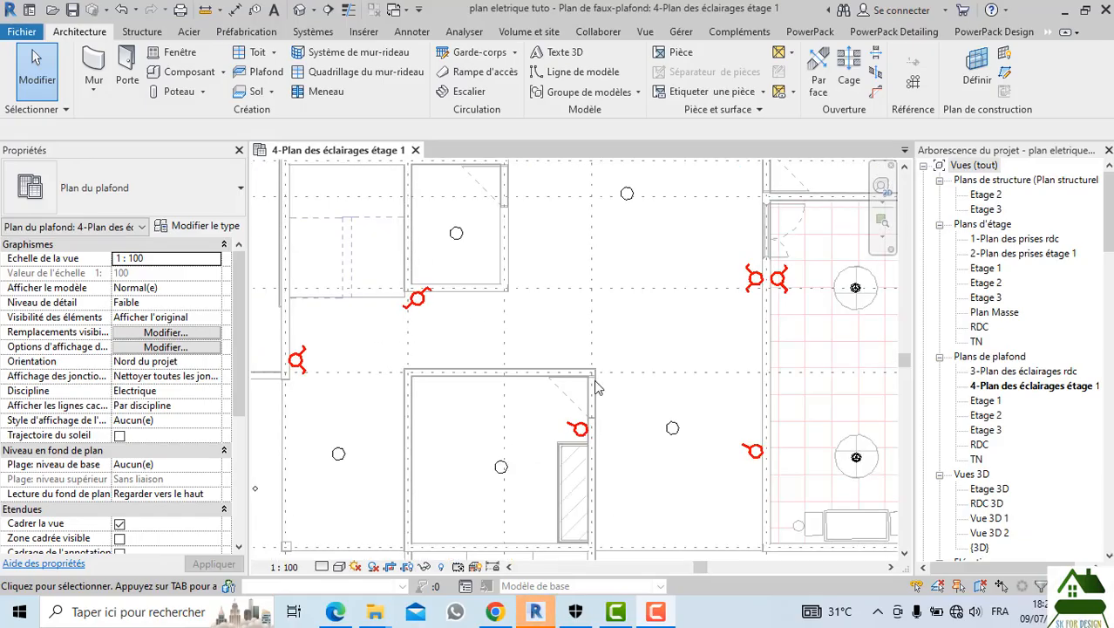
{"action": "scroll", "coordinate": [596, 387], "scroll_direction": "down", "scroll_amount": 1}
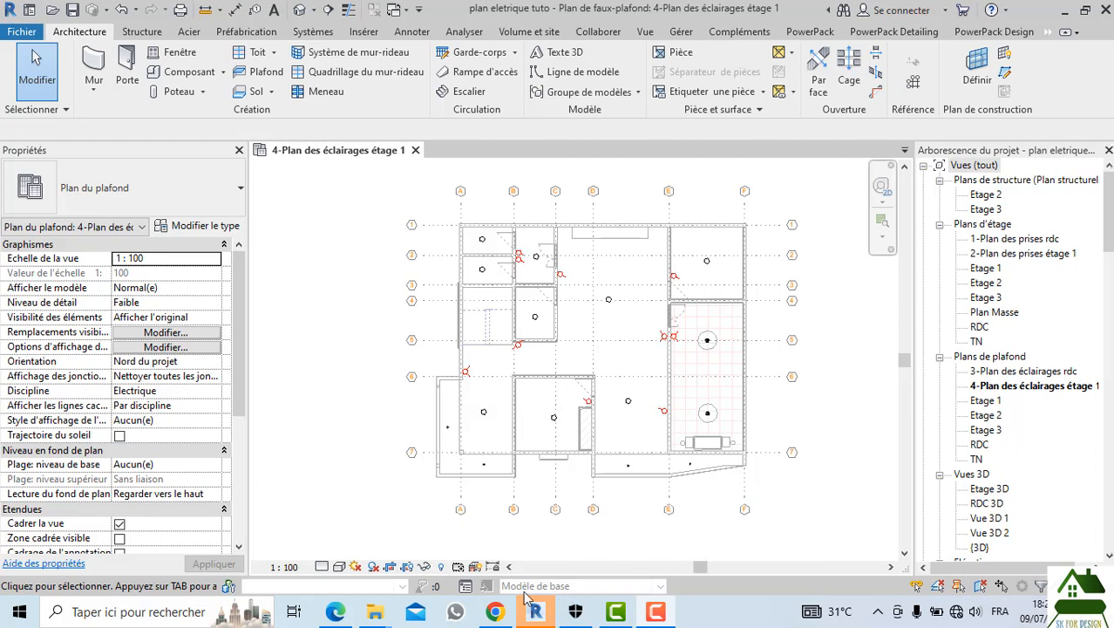
{"action": "left_click", "coordinate": [334, 610]}
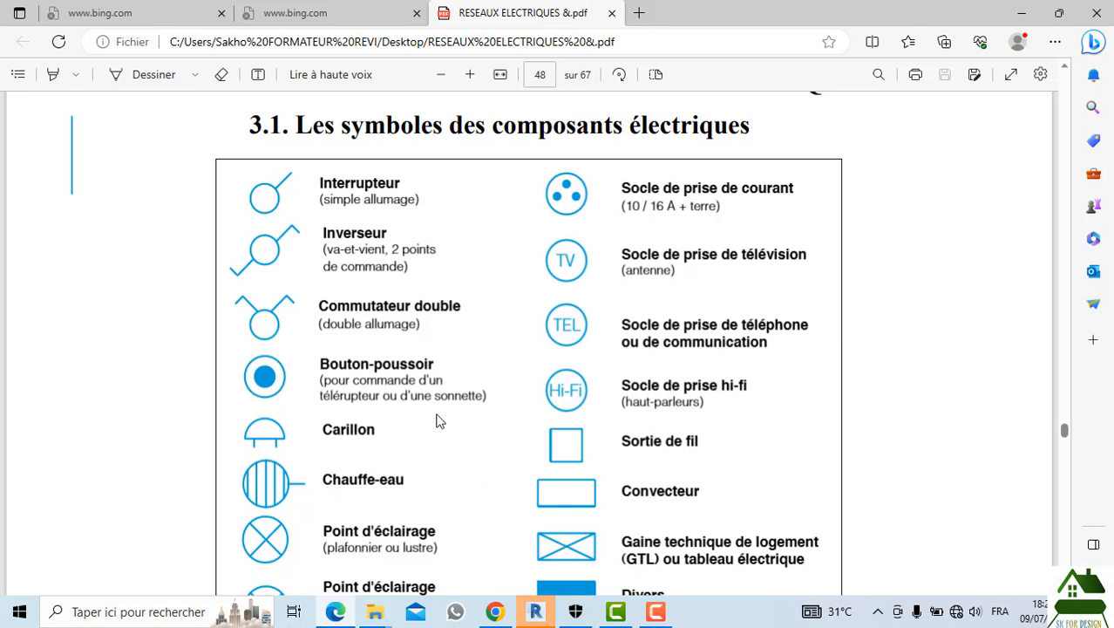
{"action": "left_click", "coordinate": [536, 611]}
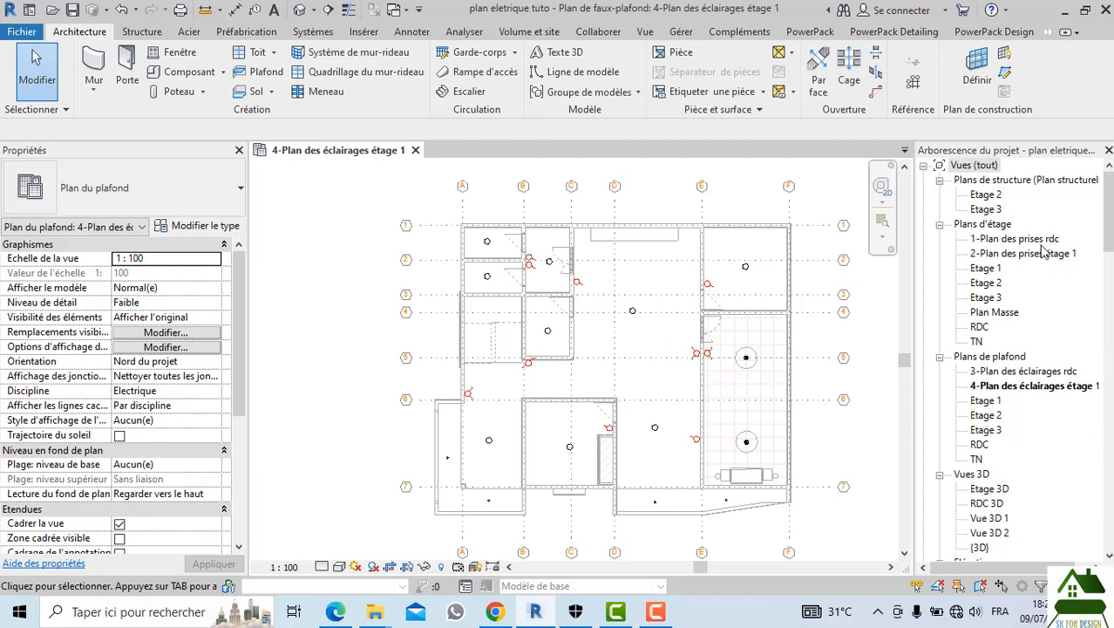
Open the 3-Plan des éclairages rdc ceiling plan and examine its lights and switches
{"action": "double_click", "coordinate": [1046, 372]}
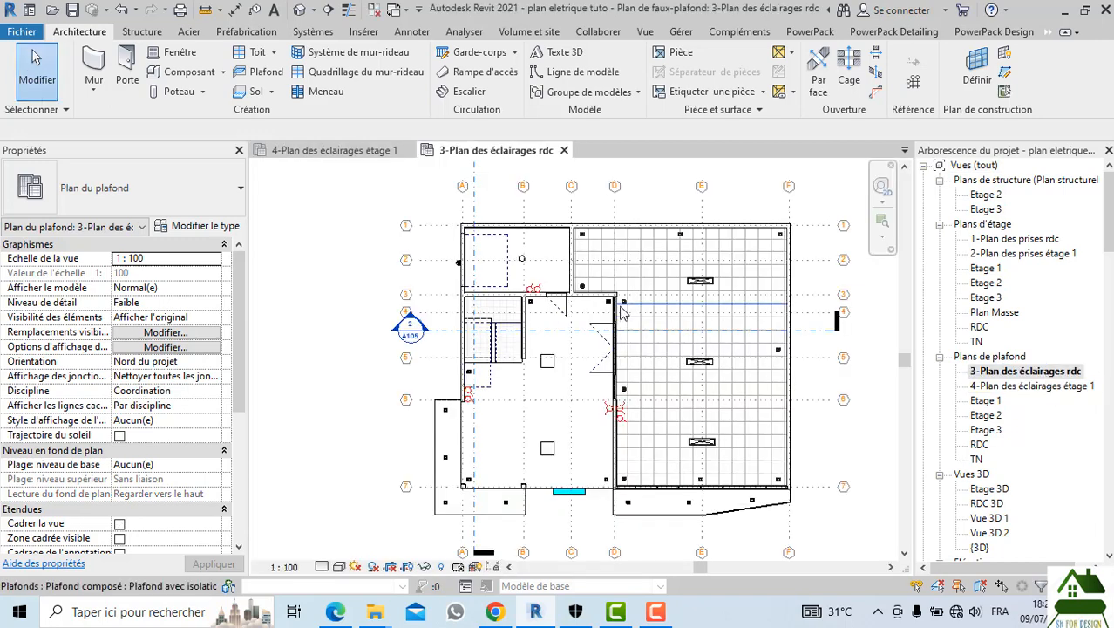
{"action": "scroll", "coordinate": [484, 308], "scroll_direction": "up", "scroll_amount": 4}
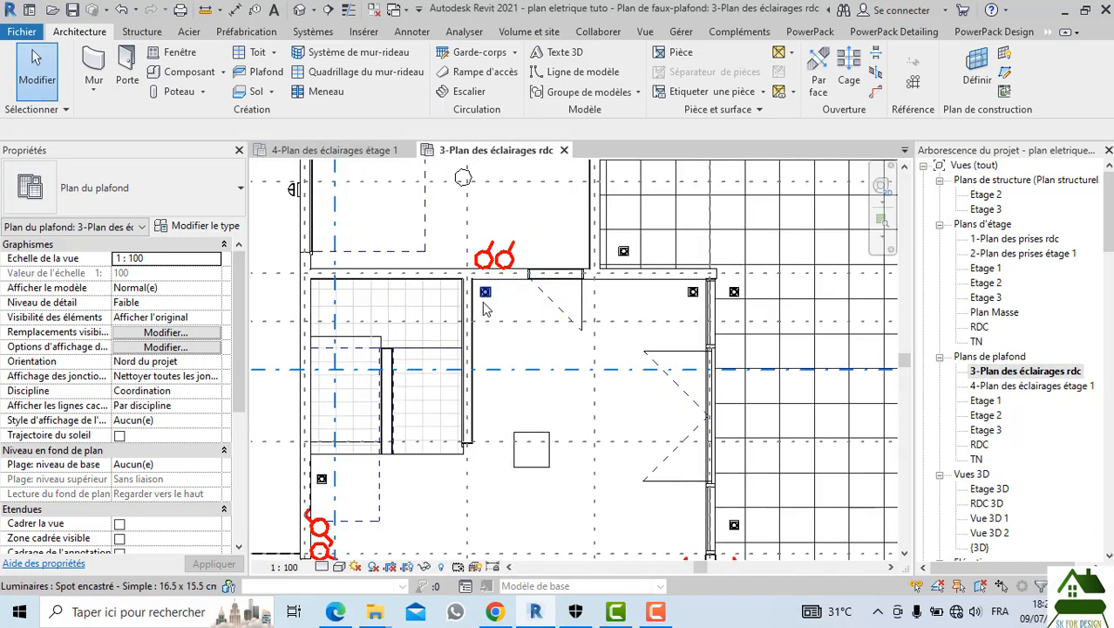
{"action": "scroll", "coordinate": [485, 309], "scroll_direction": "down", "scroll_amount": 2}
{"action": "scroll", "coordinate": [484, 309], "scroll_direction": "down", "scroll_amount": 3}
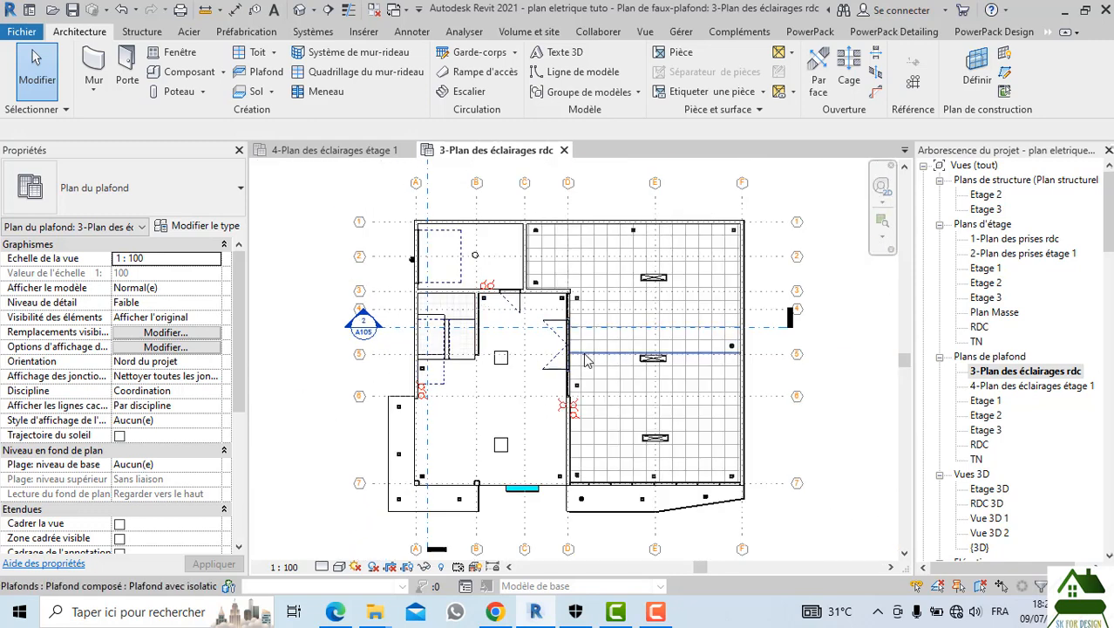
{"action": "scroll", "coordinate": [584, 354], "scroll_direction": "up", "scroll_amount": 2}
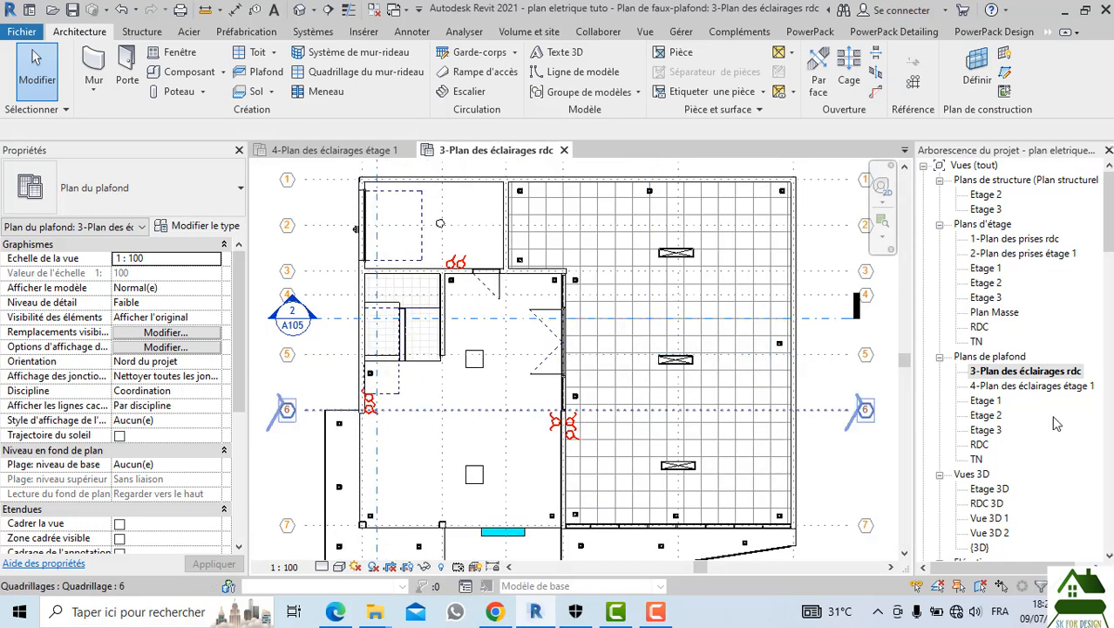
Compare the 4-Plan des éclairages étage 1 view with 3-Plan des éclairages rdc and review the latter's view properties
{"action": "double_click", "coordinate": [1039, 389]}
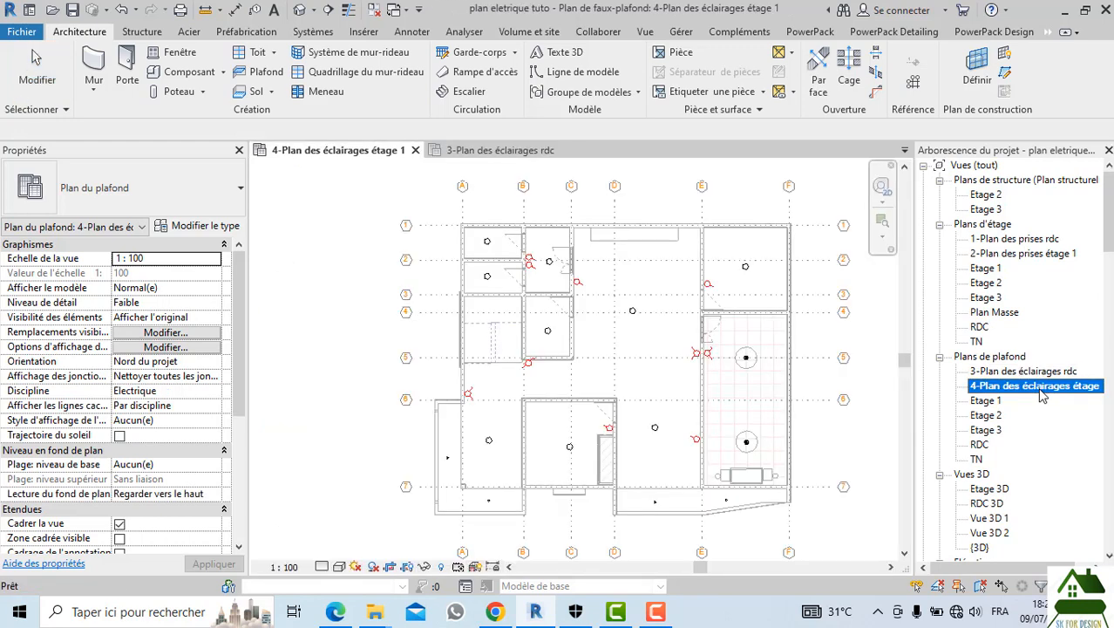
{"action": "double_click", "coordinate": [1024, 371]}
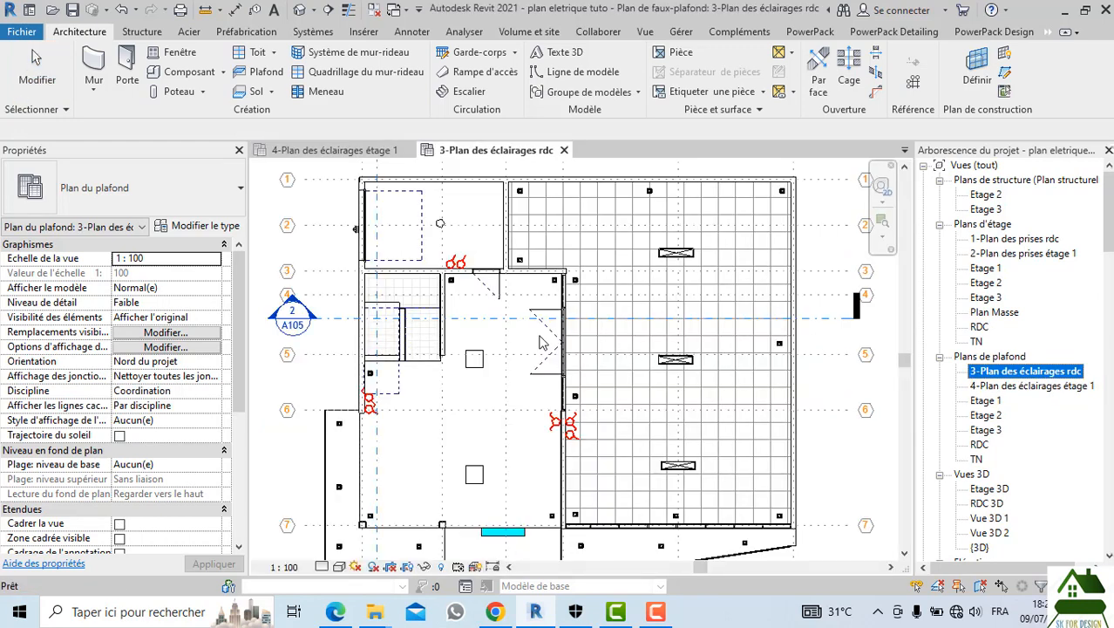
{"action": "scroll", "coordinate": [194, 366], "scroll_direction": "down", "scroll_amount": 2}
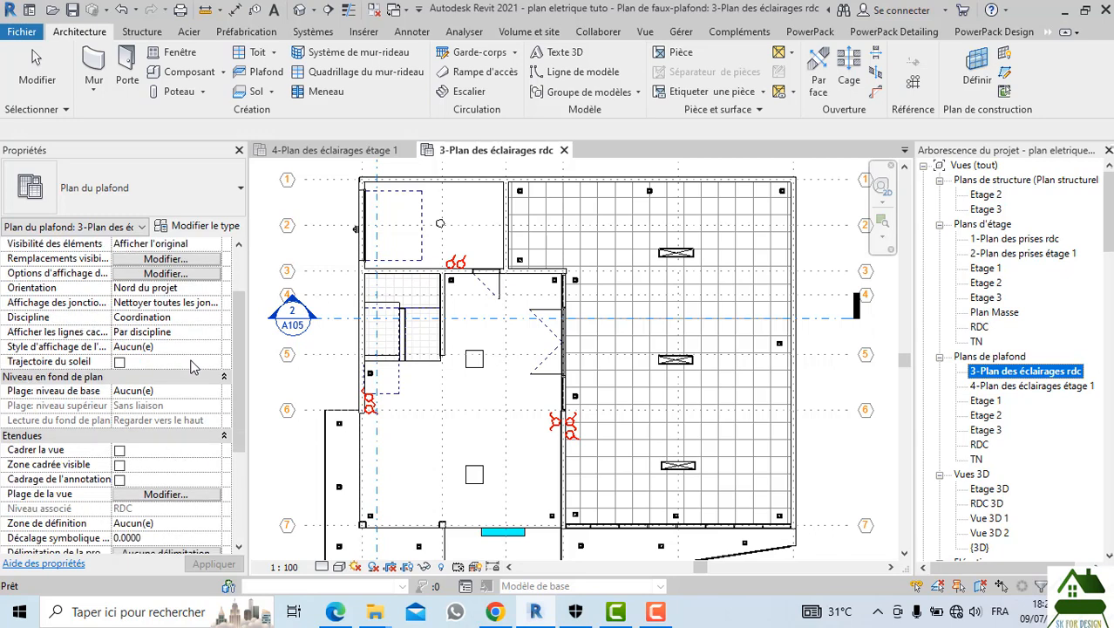
{"action": "scroll", "coordinate": [194, 366], "scroll_direction": "down", "scroll_amount": 3}
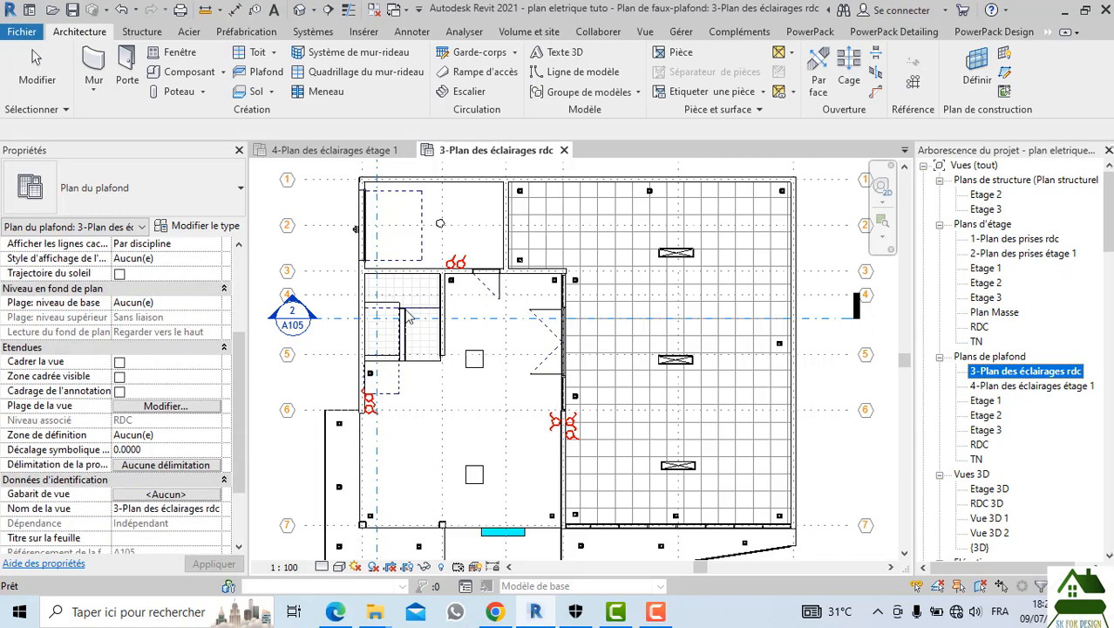
Open the 1-Plan des prises rdc floor plan and examine the sockets and switches around the garage and entrance
{"action": "left_click", "coordinate": [1013, 240]}
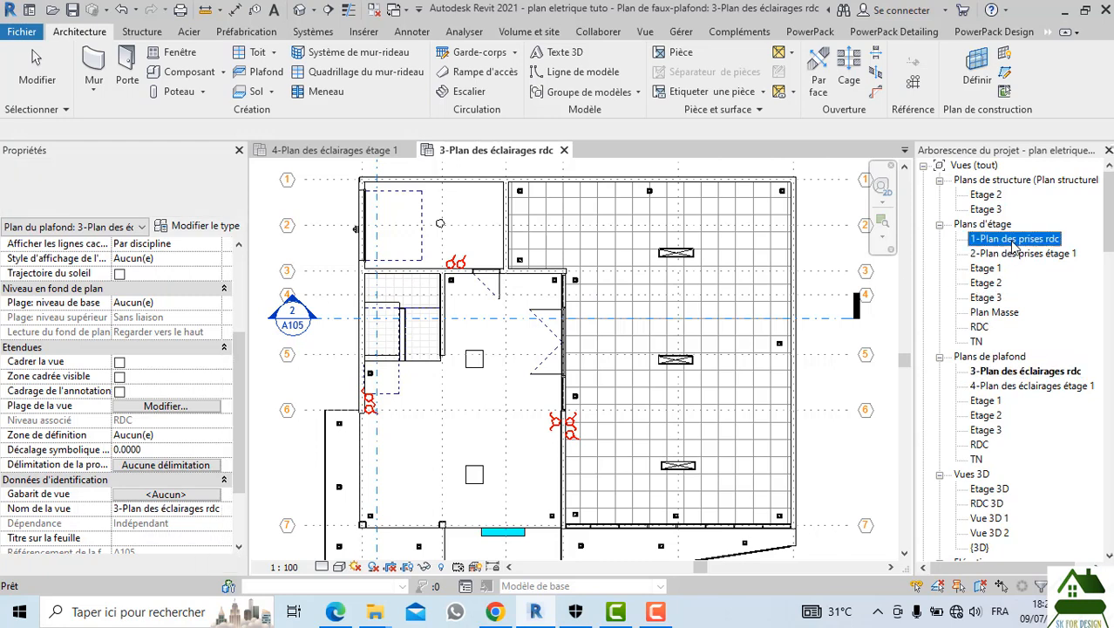
{"action": "double_click", "coordinate": [1013, 240]}
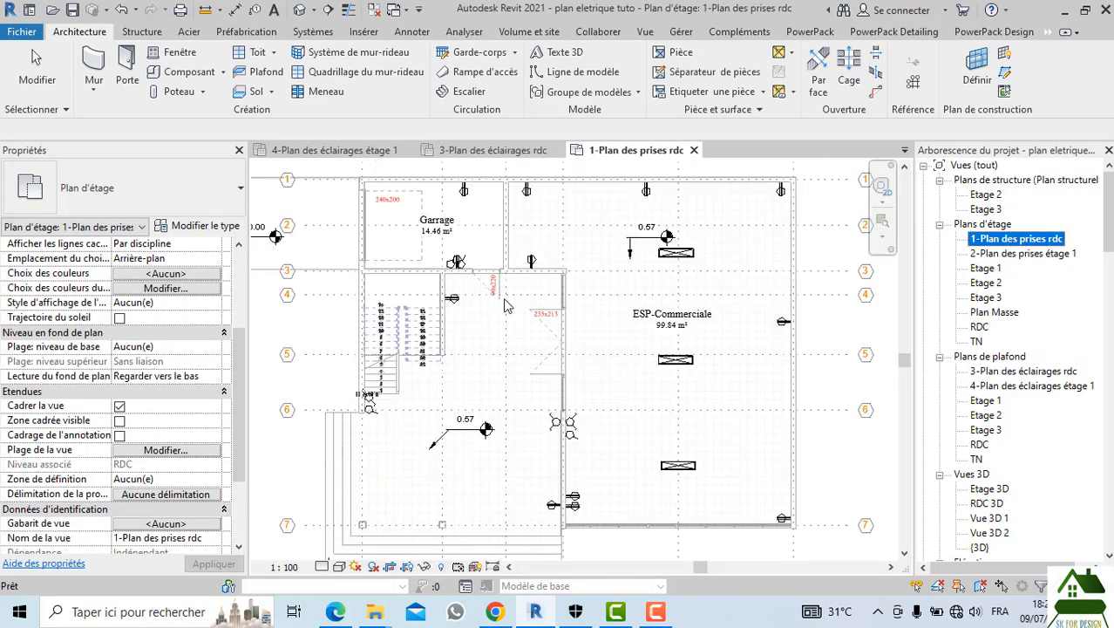
{"action": "scroll", "coordinate": [506, 305], "scroll_direction": "up", "scroll_amount": 2}
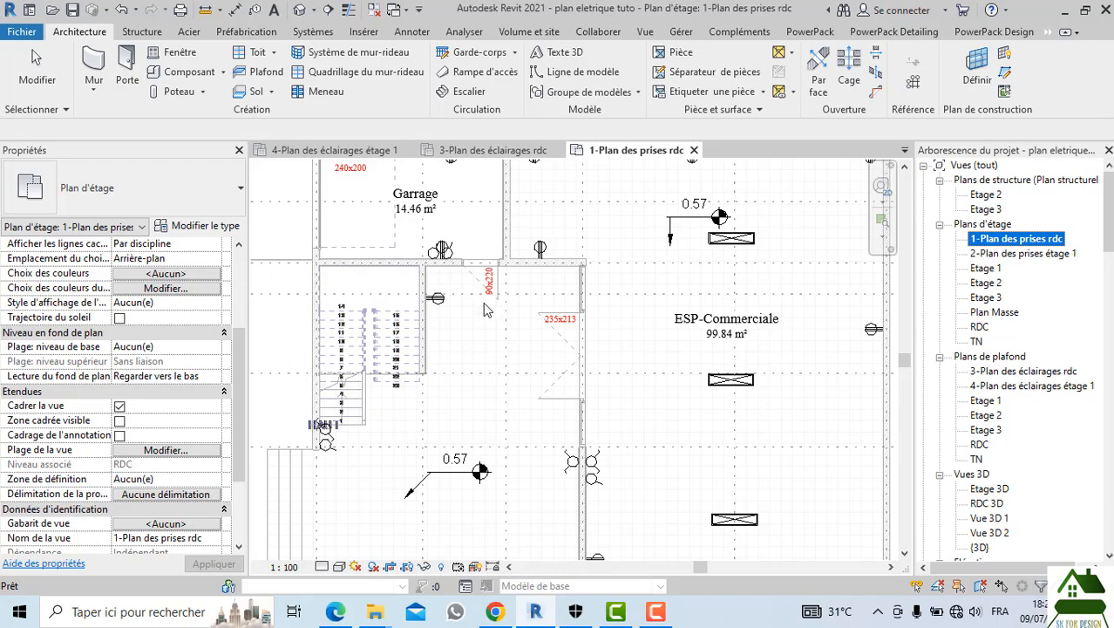
{"action": "scroll", "coordinate": [488, 315], "scroll_direction": "up", "scroll_amount": 3}
{"action": "scroll", "coordinate": [479, 322], "scroll_direction": "down", "scroll_amount": 3}
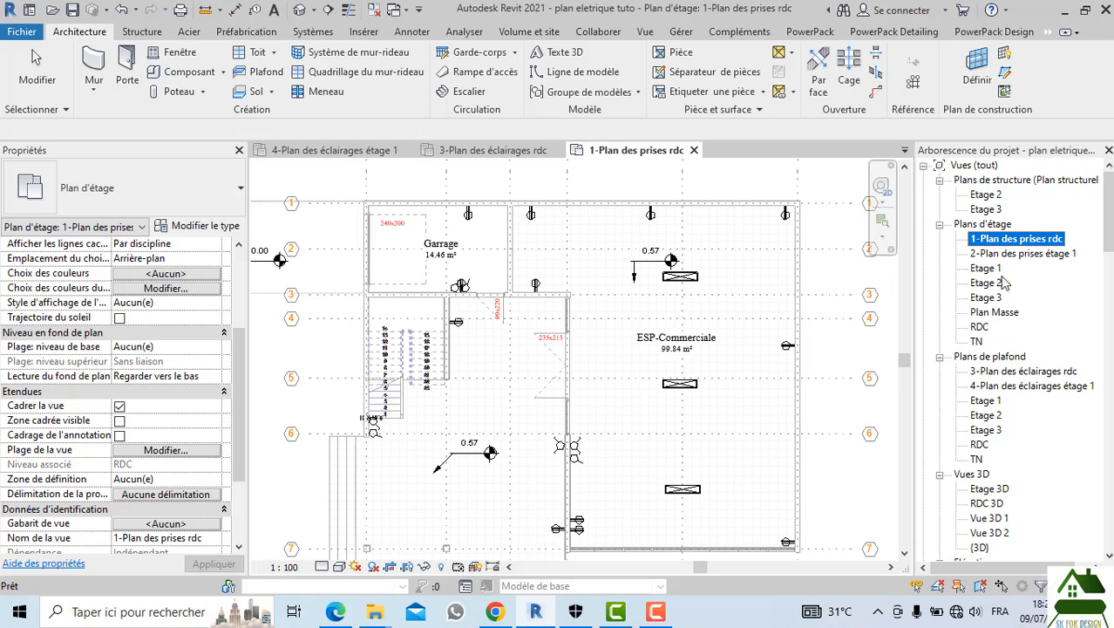
Return to the 3-Plan des éclairages rdc ceiling plan and examine the switches beside the garage door
{"action": "double_click", "coordinate": [1008, 375]}
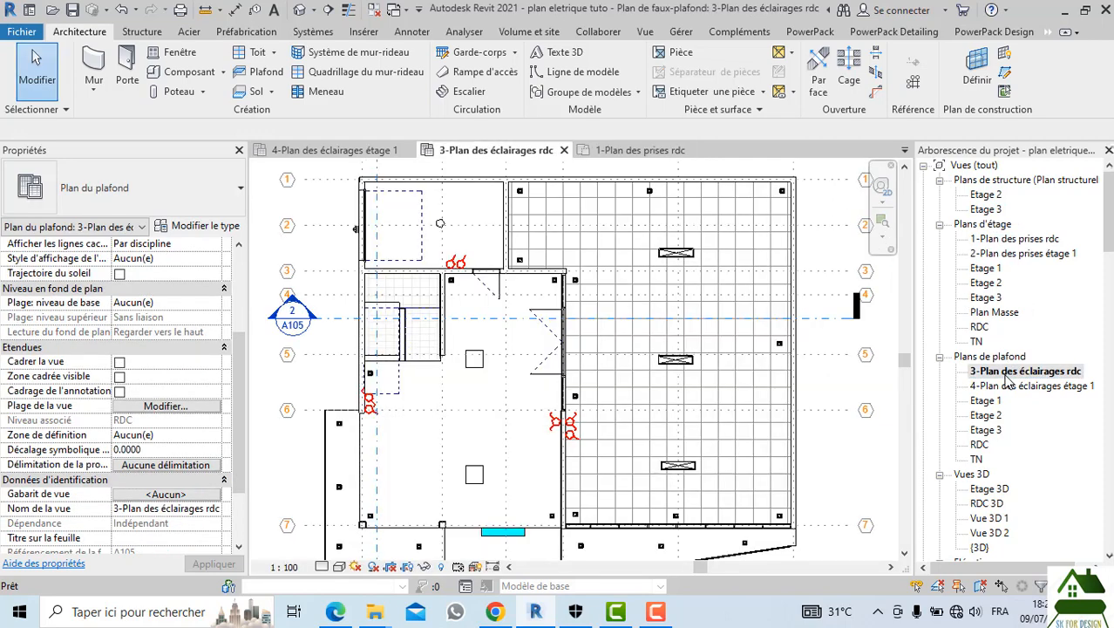
{"action": "scroll", "coordinate": [576, 284], "scroll_direction": "down", "scroll_amount": 2}
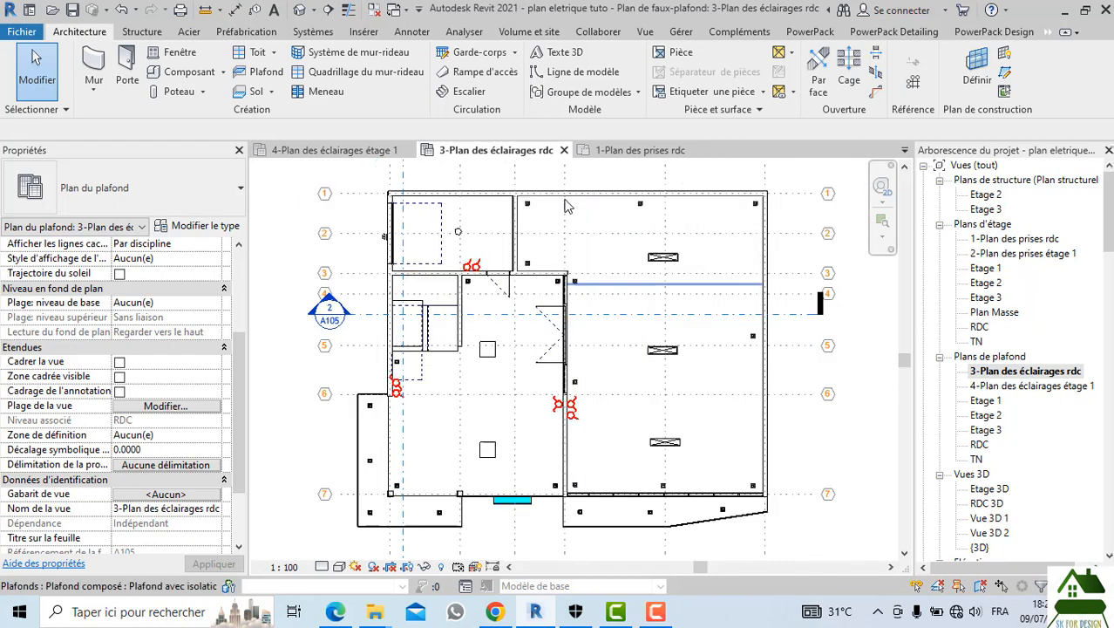
{"action": "scroll", "coordinate": [538, 238], "scroll_direction": "up", "scroll_amount": 2}
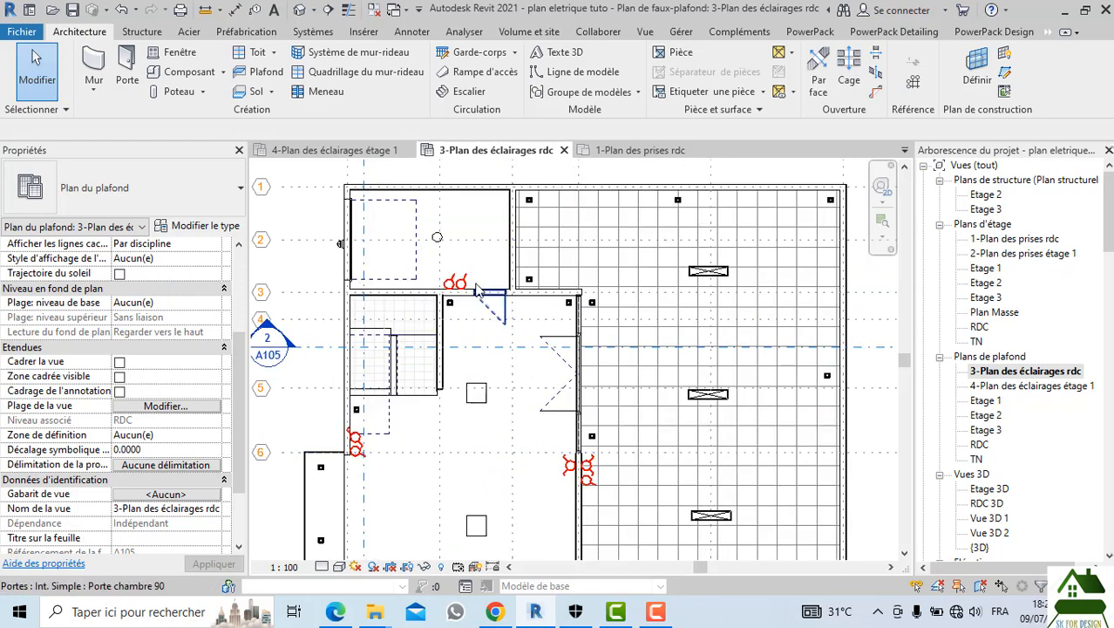
{"action": "scroll", "coordinate": [488, 230], "scroll_direction": "down", "scroll_amount": 1}
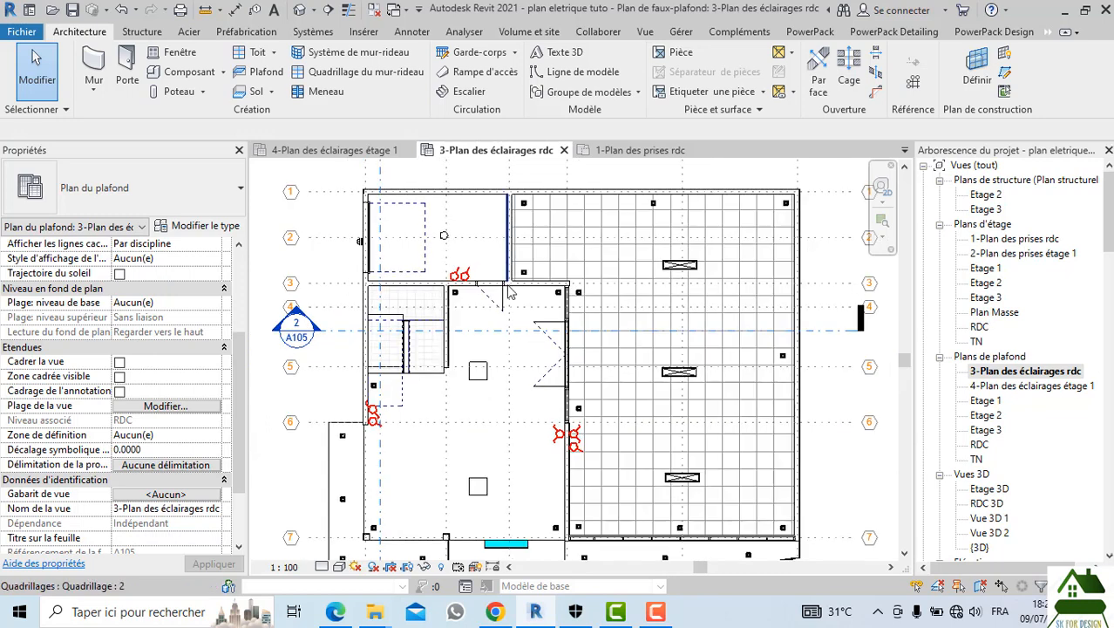
Reopen the 1-Plan des prises rdc floor plan and inspect the simple switches overlapping the socket by the garage door
{"action": "double_click", "coordinate": [1016, 238]}
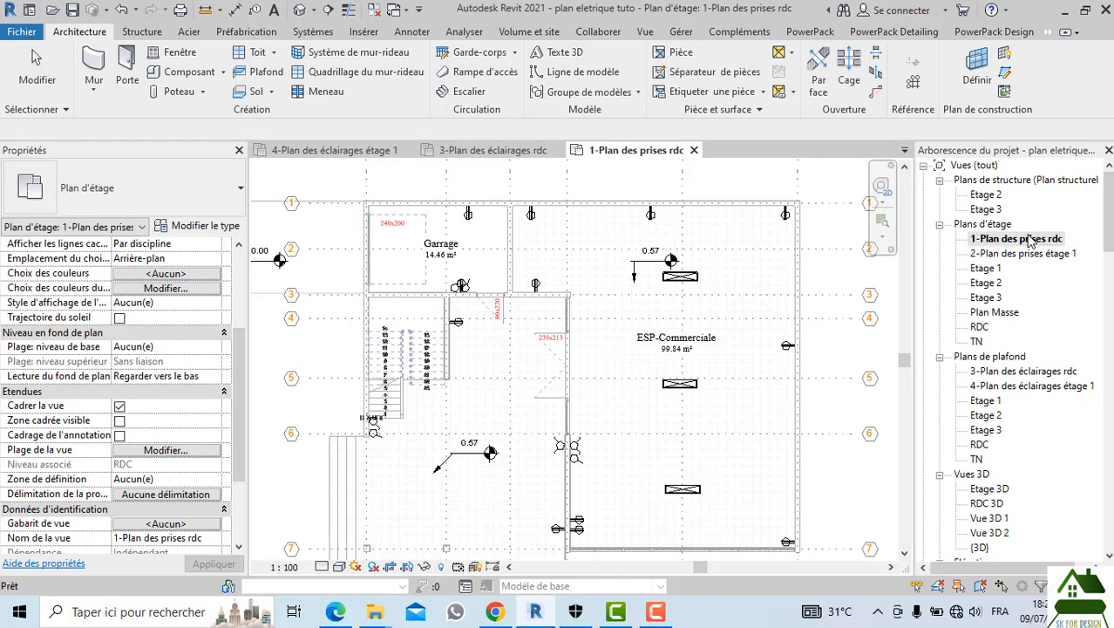
{"action": "left_click", "coordinate": [1028, 240]}
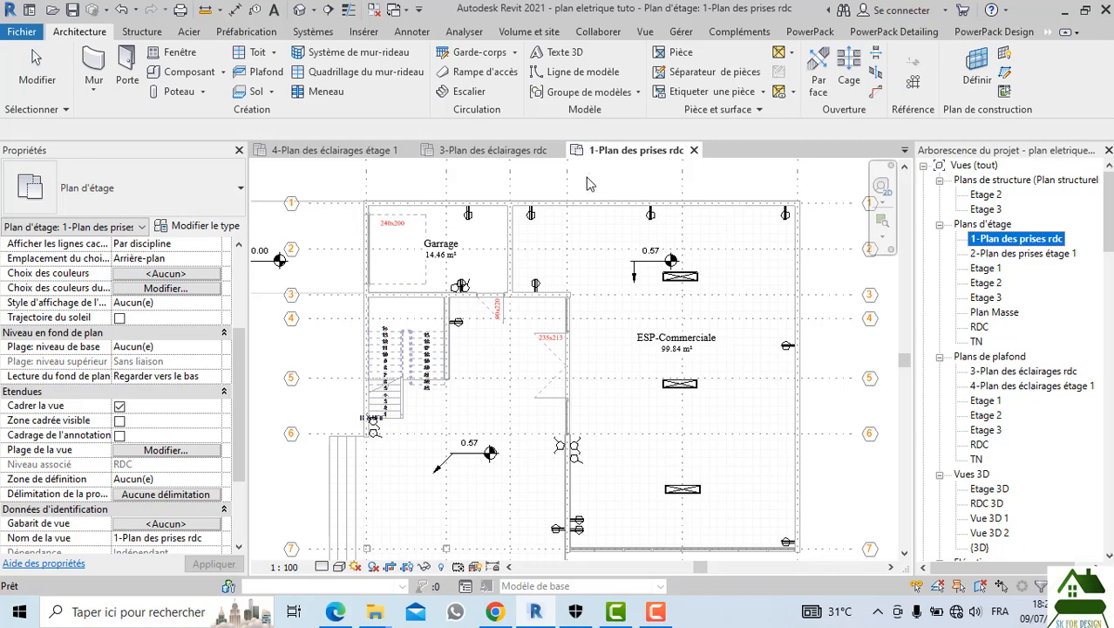
{"action": "scroll", "coordinate": [475, 283], "scroll_direction": "up", "scroll_amount": 5}
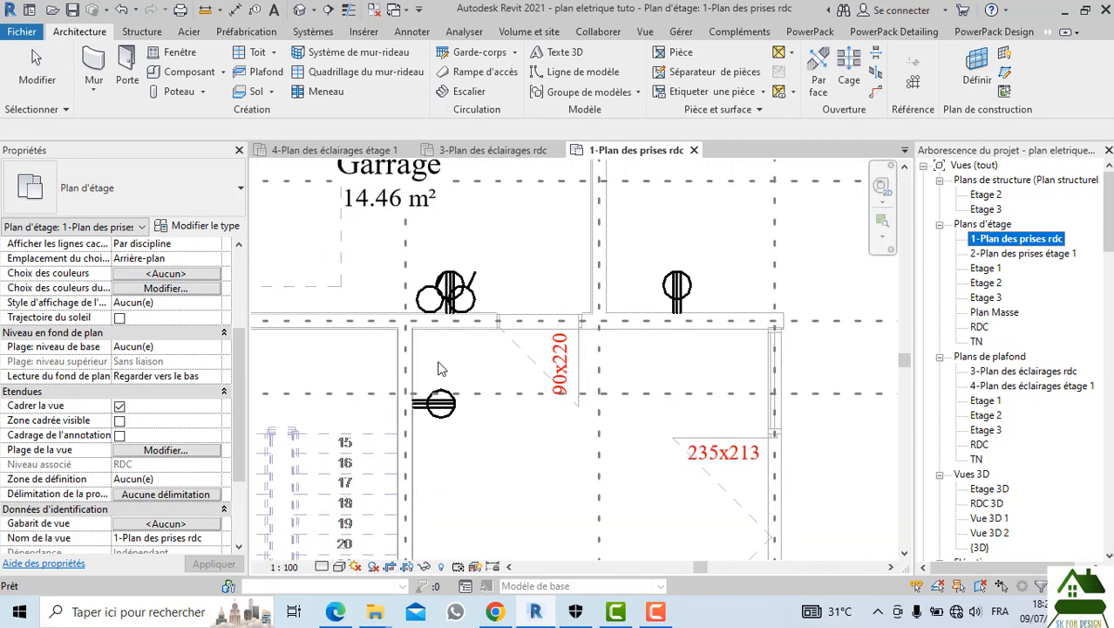
{"action": "left_click", "coordinate": [420, 311]}
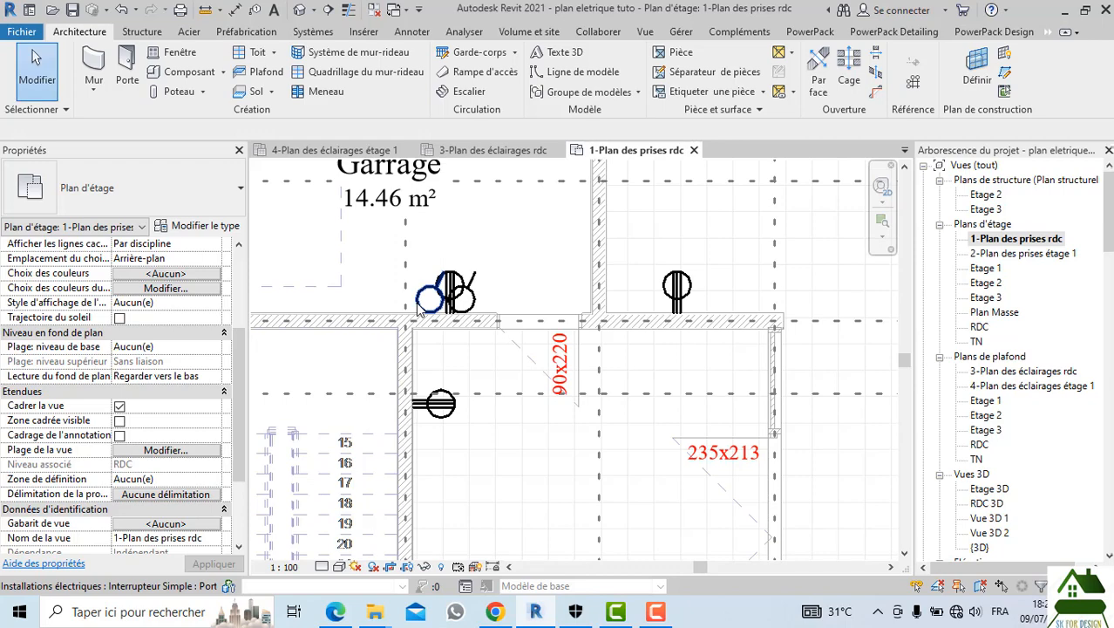
{"action": "scroll", "coordinate": [432, 353], "scroll_direction": "down", "scroll_amount": 4}
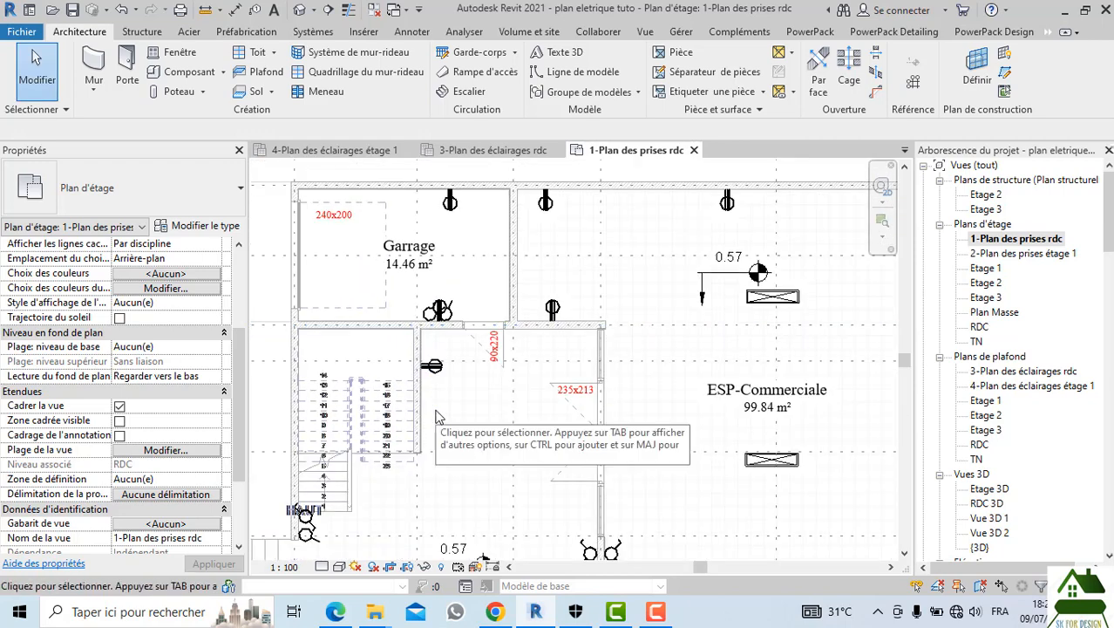
{"action": "scroll", "coordinate": [453, 393], "scroll_direction": "down", "scroll_amount": 1}
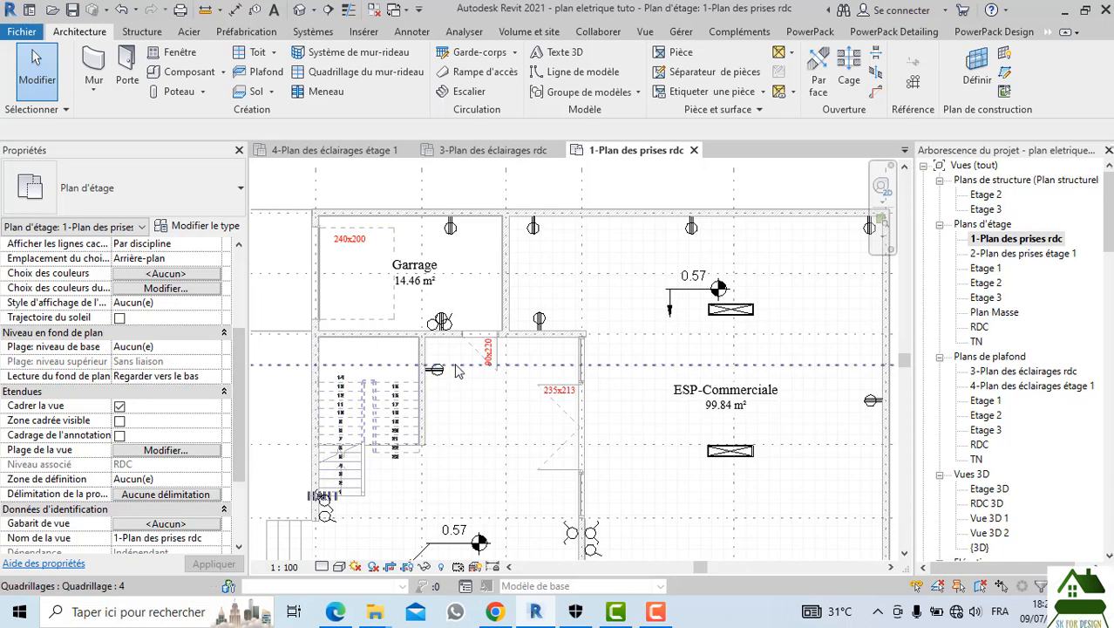
Examine the switches and sockets along the wall between the entrance area and the commercial space, and review the view properties
{"action": "scroll", "coordinate": [453, 369], "scroll_direction": "down", "scroll_amount": 1}
{"action": "scroll", "coordinate": [457, 241], "scroll_direction": "down", "scroll_amount": 5}
{"action": "scroll", "coordinate": [426, 465], "scroll_direction": "up", "scroll_amount": 3}
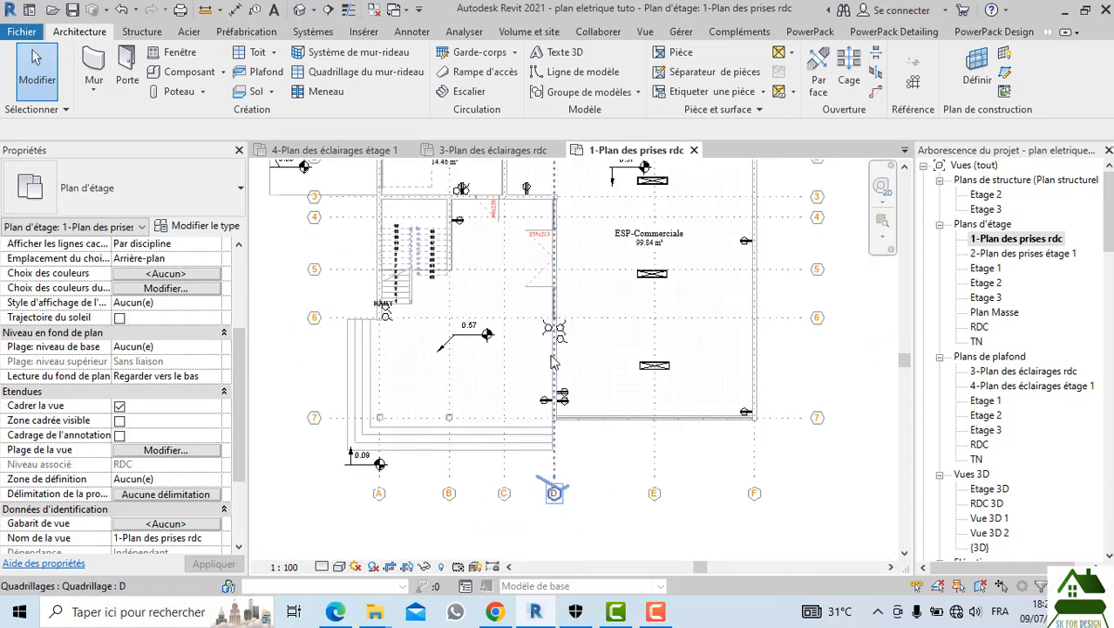
{"action": "scroll", "coordinate": [551, 362], "scroll_direction": "up", "scroll_amount": 2}
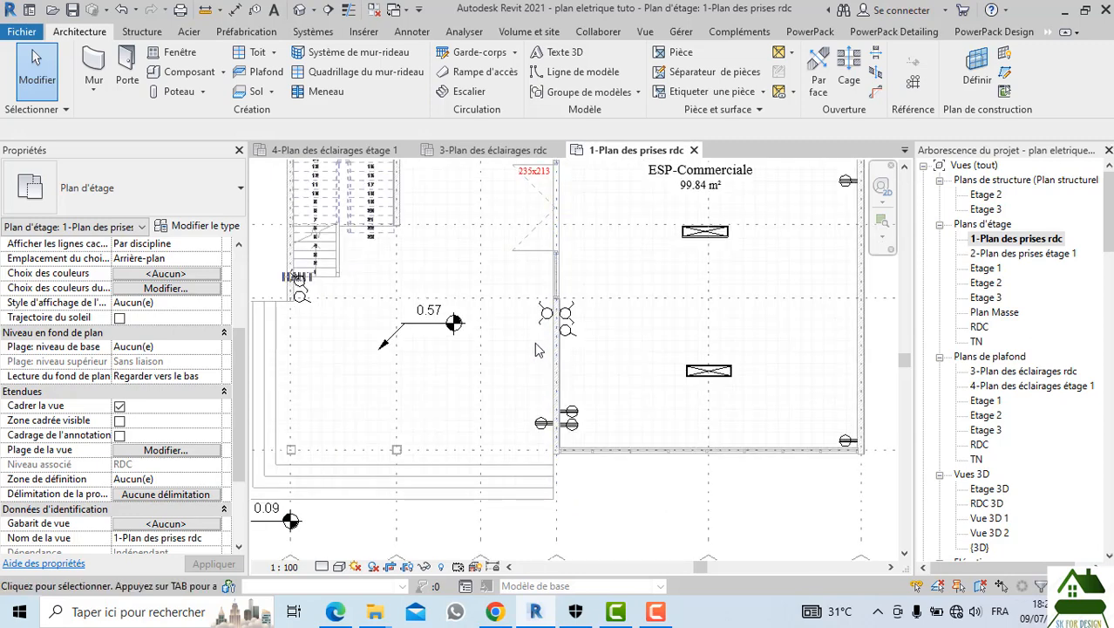
{"action": "scroll", "coordinate": [150, 351], "scroll_direction": "down", "scroll_amount": 1}
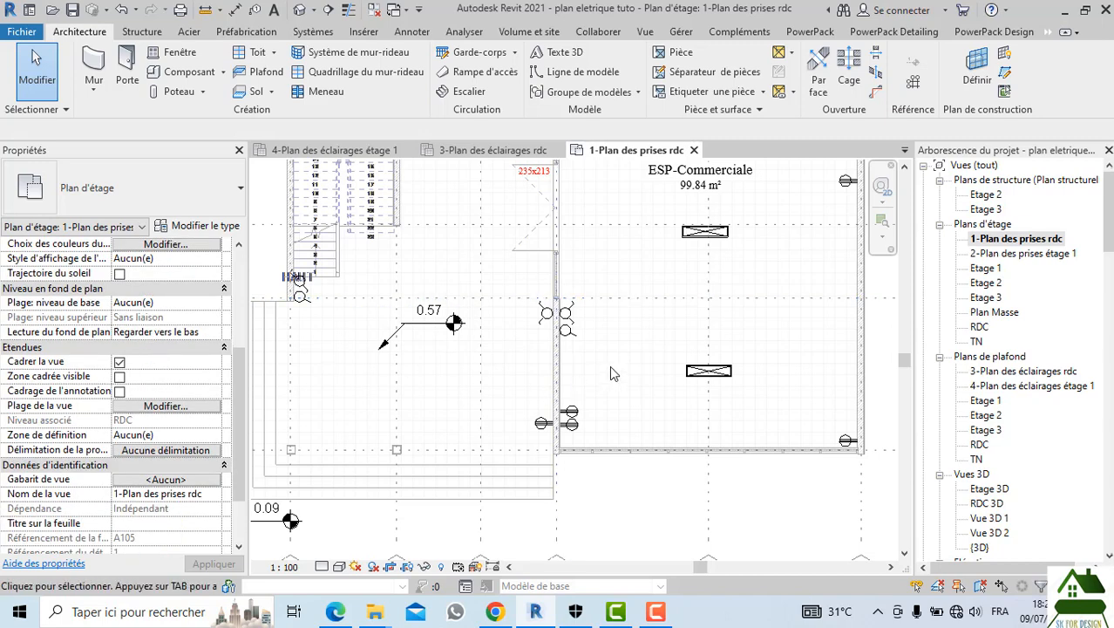
{"action": "scroll", "coordinate": [610, 366], "scroll_direction": "down", "scroll_amount": 1}
{"action": "middle_click_drag", "start_coordinate": [486, 360], "coordinate": [512, 403]}
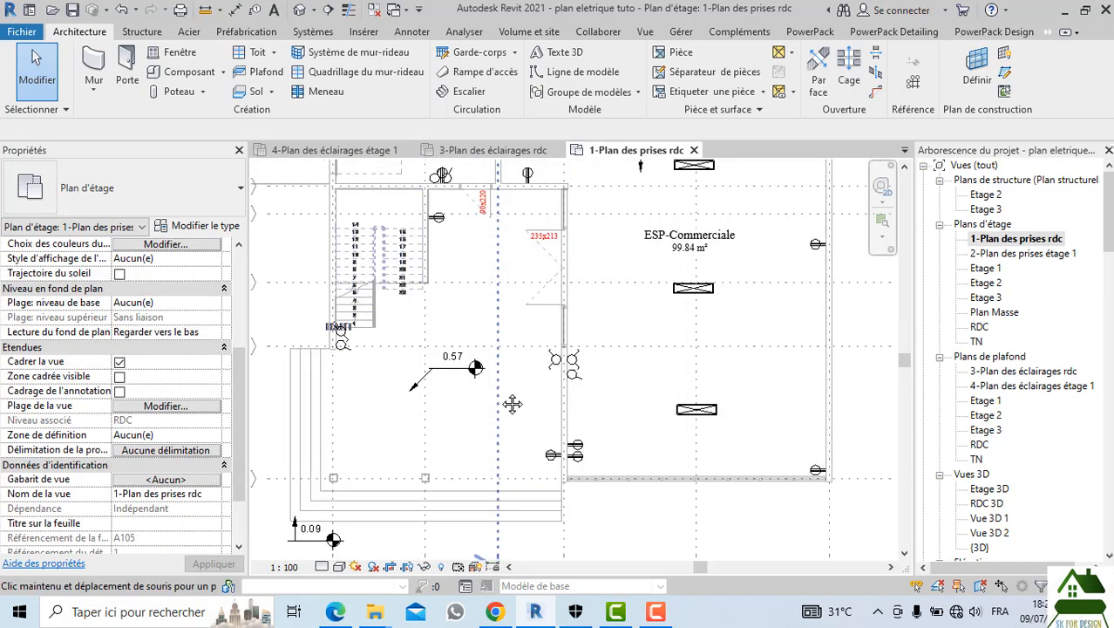
Set the discipline of the 1-Plan des prises rdc view to Architecture and check the whole plan
{"action": "scroll", "coordinate": [194, 305], "scroll_direction": "up", "scroll_amount": 2}
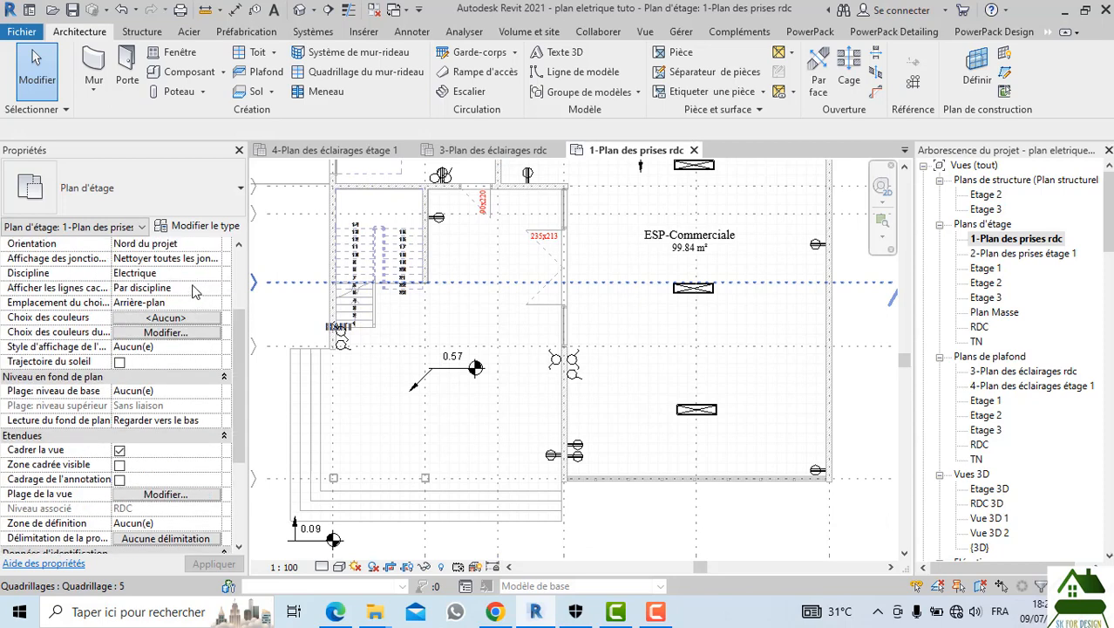
{"action": "left_click", "coordinate": [207, 274]}
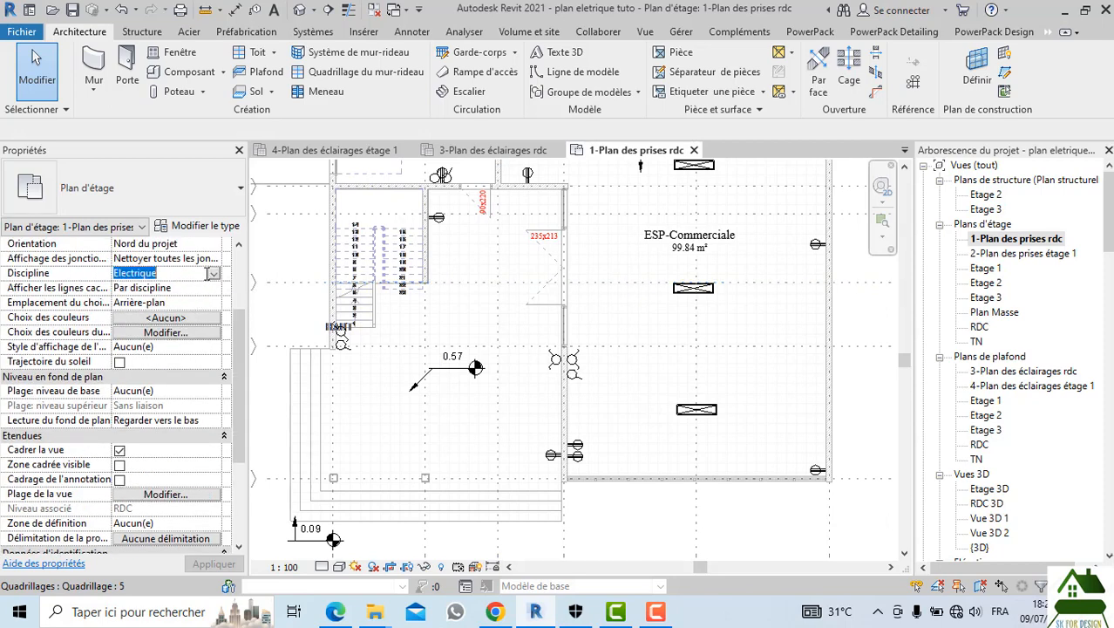
{"action": "left_click", "coordinate": [213, 273]}
{"action": "left_click", "coordinate": [197, 287]}
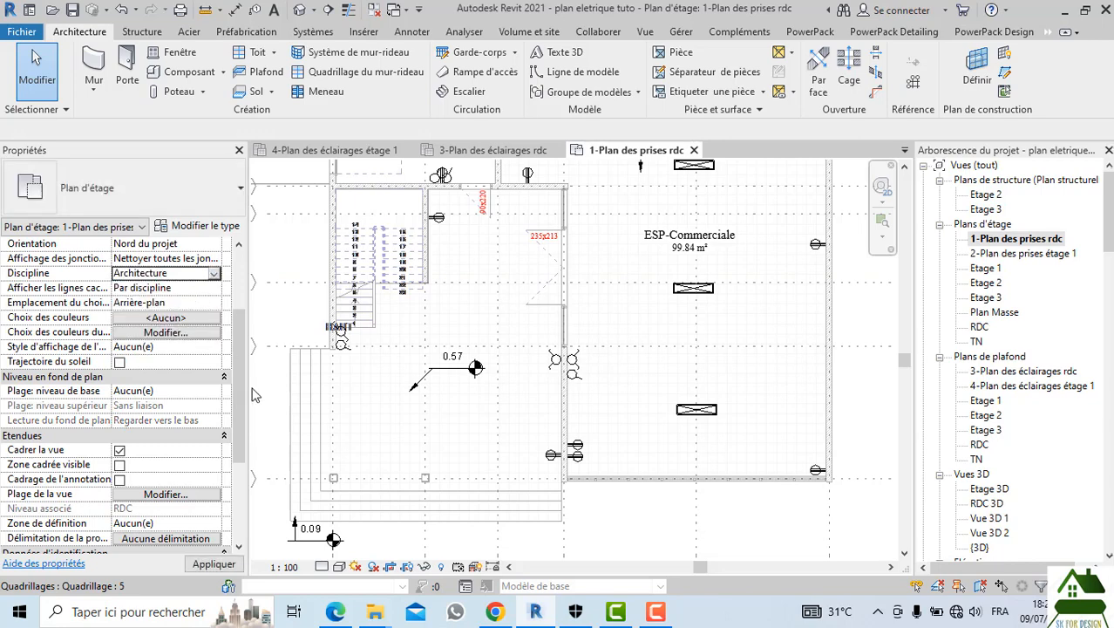
{"action": "scroll", "coordinate": [602, 358], "scroll_direction": "up", "scroll_amount": 2}
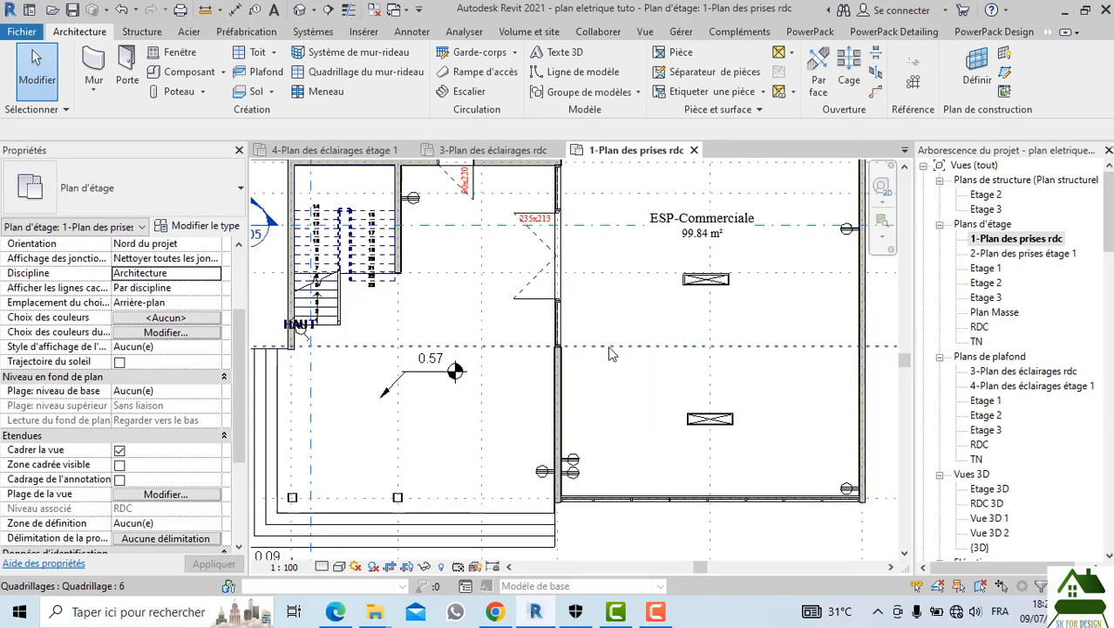
{"action": "scroll", "coordinate": [639, 459], "scroll_direction": "down", "scroll_amount": 3}
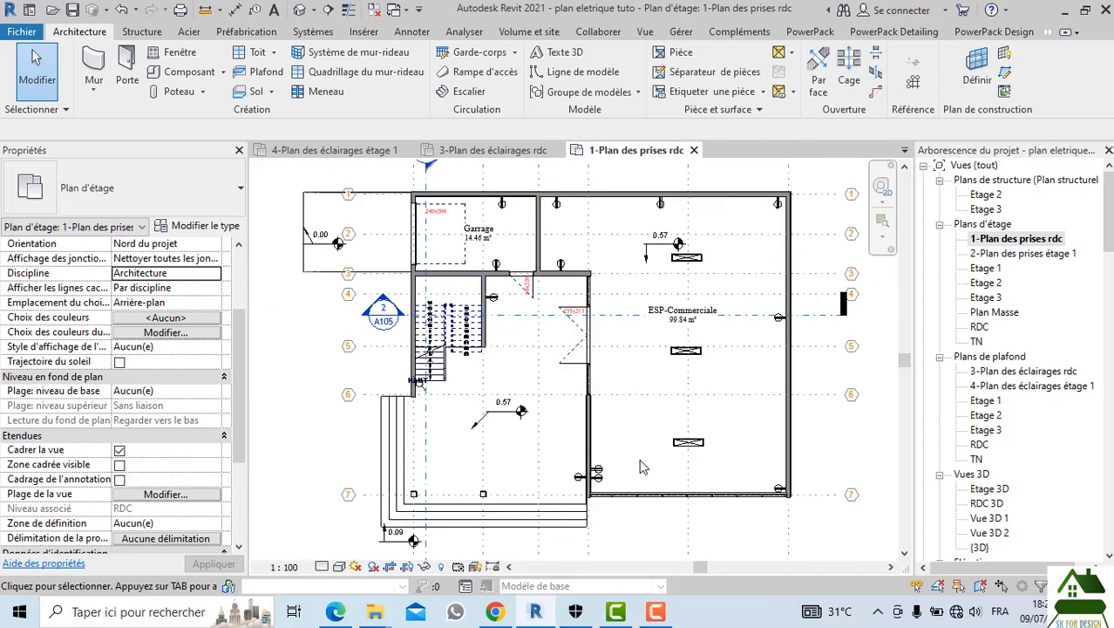
Set the discipline of the 1-Plan des prises rdc view to Electrique and compare its switches with the 3-Plan des éclairages rdc plan
{"action": "scroll", "coordinate": [554, 305], "scroll_direction": "up", "scroll_amount": 2}
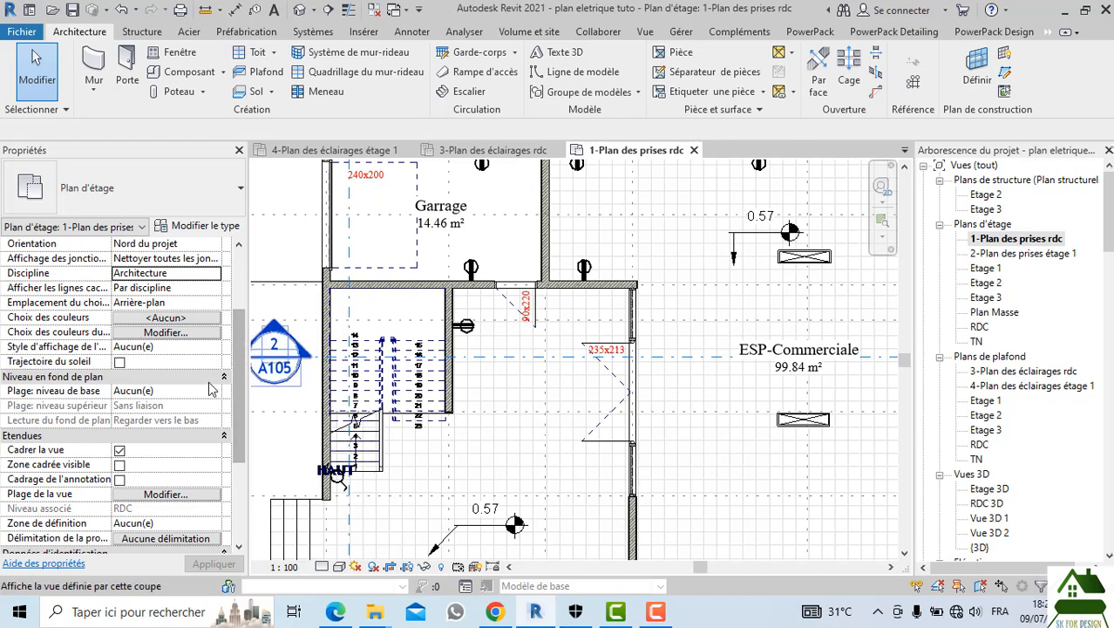
{"action": "left_click", "coordinate": [215, 274]}
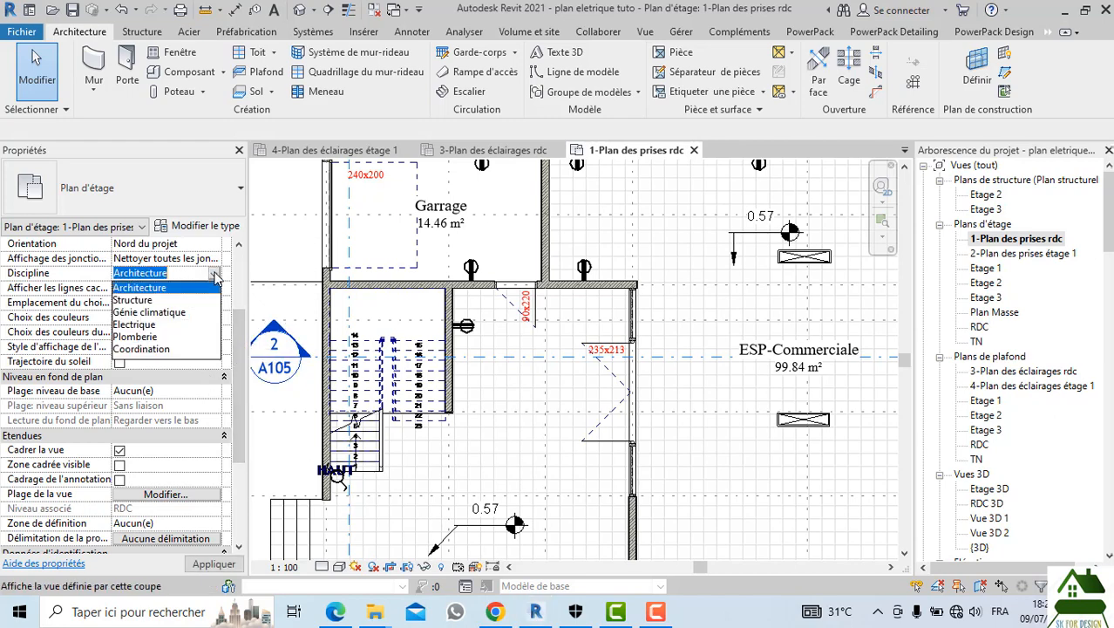
{"action": "left_click", "coordinate": [156, 324]}
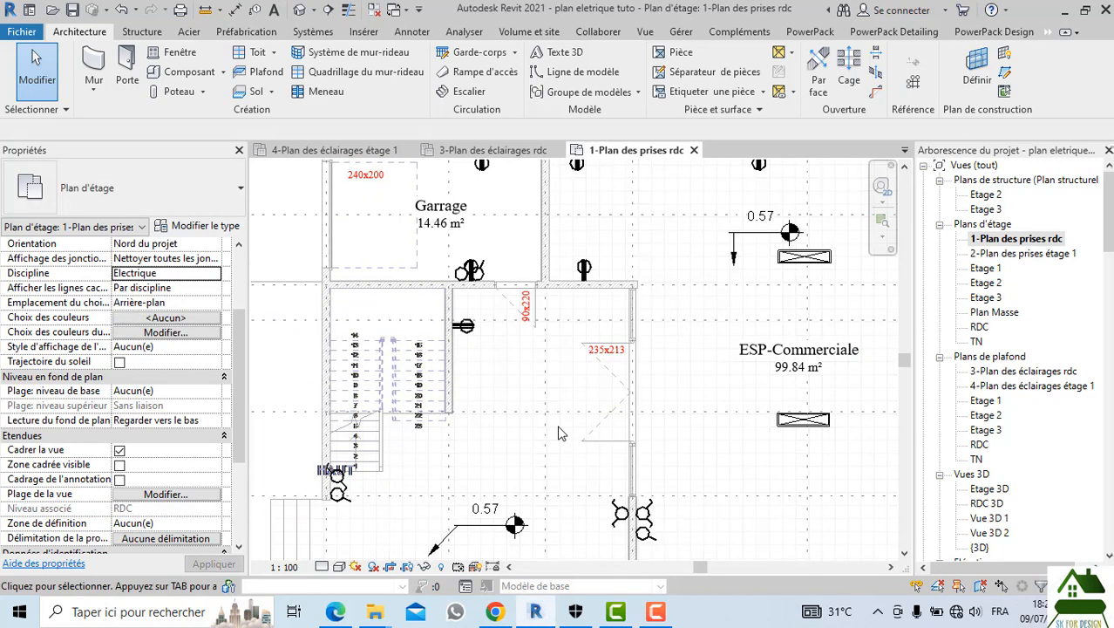
{"action": "left_click", "coordinate": [497, 151]}
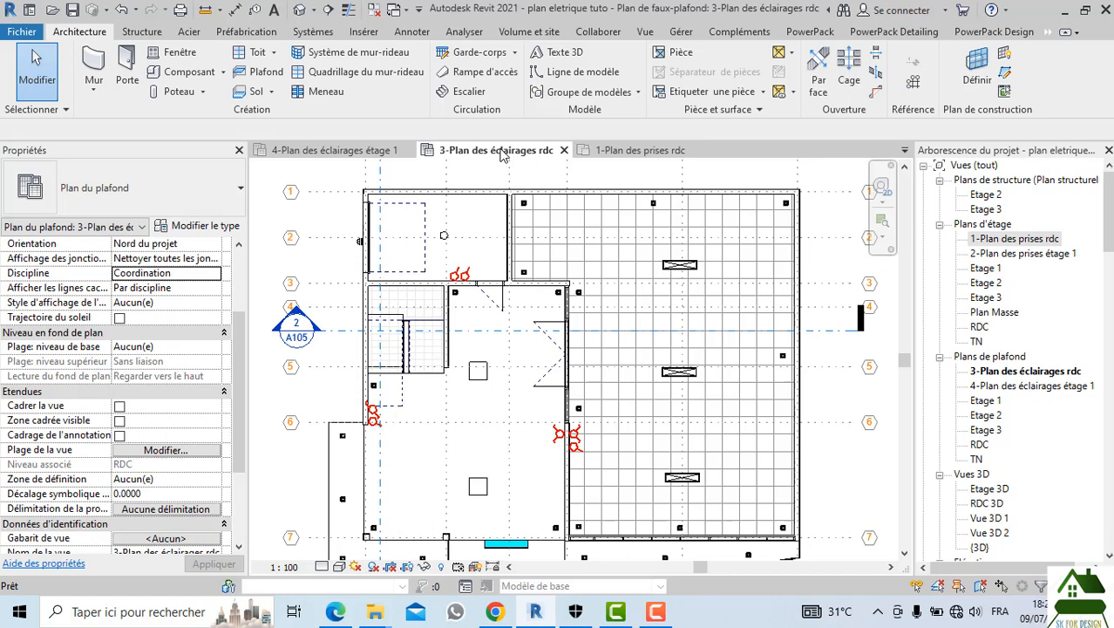
{"action": "left_click", "coordinate": [649, 151]}
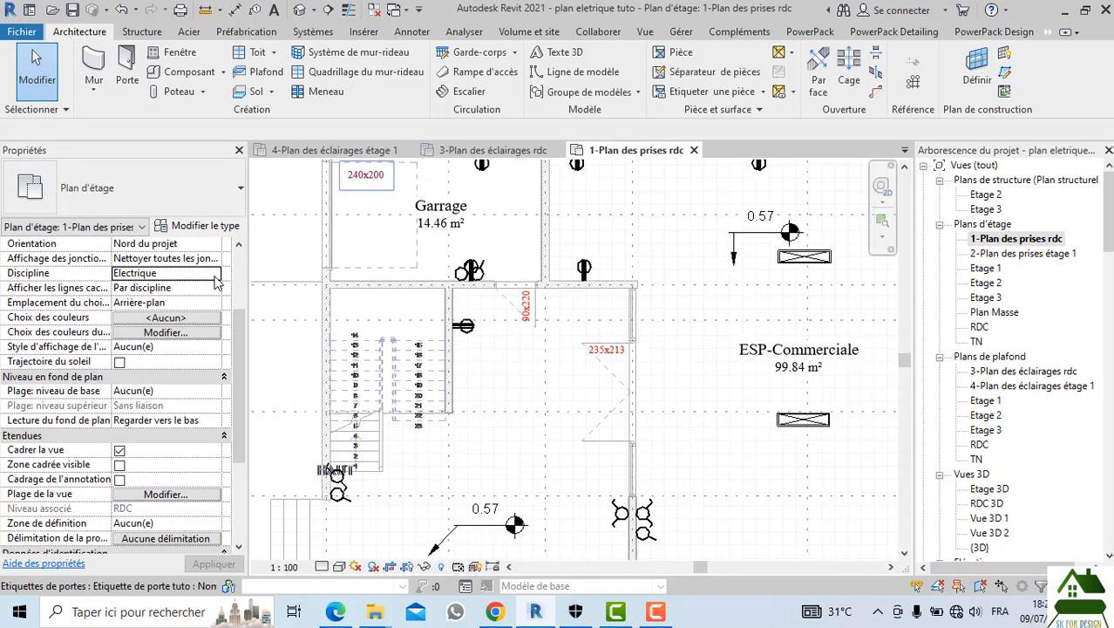
Set the discipline of the 1-Plan des prises rdc view to Architecture
{"action": "left_click", "coordinate": [214, 275]}
{"action": "left_click", "coordinate": [164, 289]}
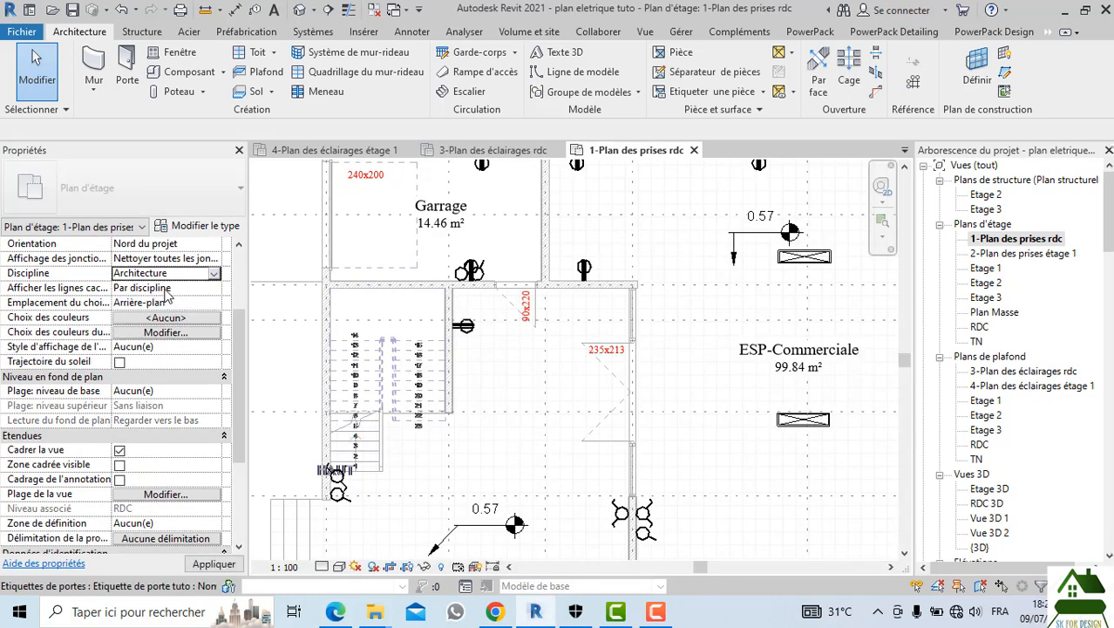
{"action": "left_click", "coordinate": [547, 447]}
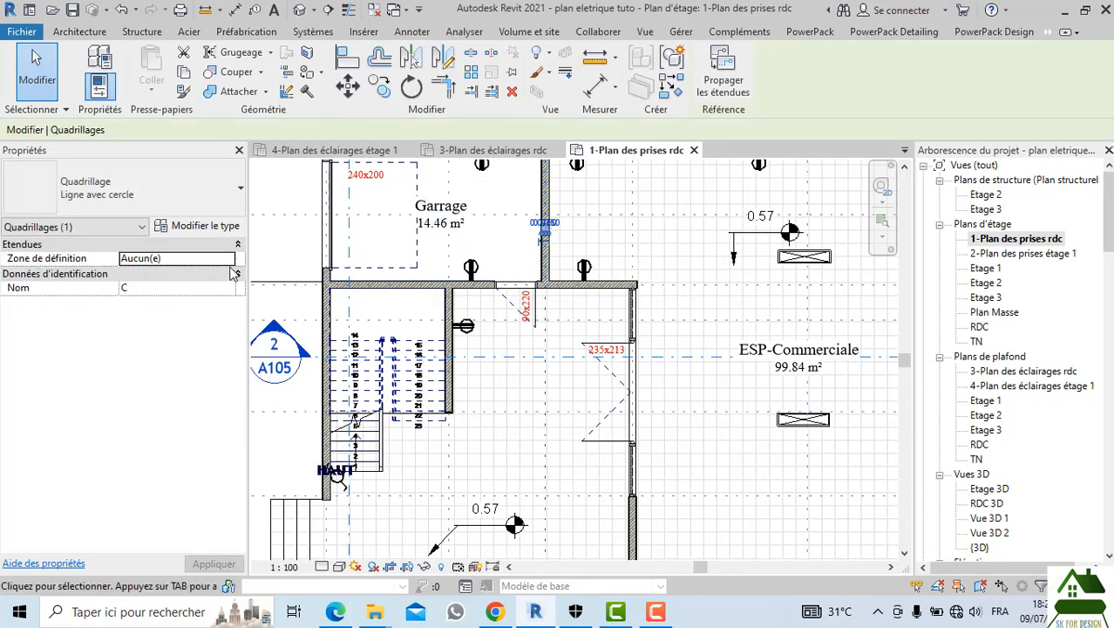
{"action": "scroll", "coordinate": [664, 431], "scroll_direction": "down", "scroll_amount": 2}
{"action": "left_click", "coordinate": [700, 375]}
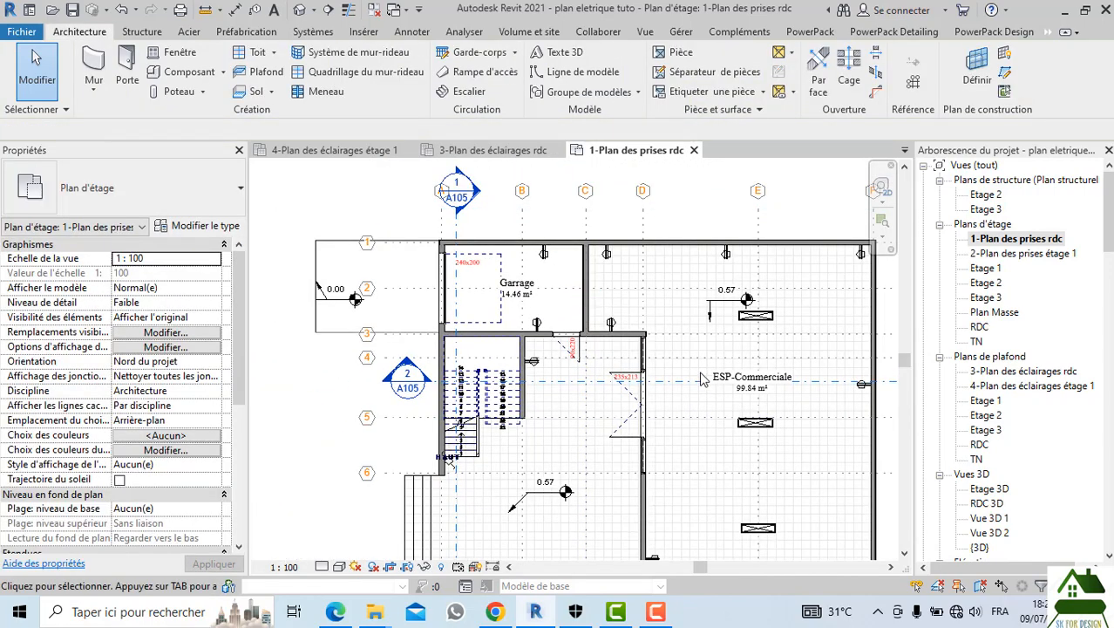
Examine the sockets around the garage, the stairs and the garage door on the ground-floor socket plan
{"action": "scroll", "coordinate": [540, 262], "scroll_direction": "up", "scroll_amount": 3}
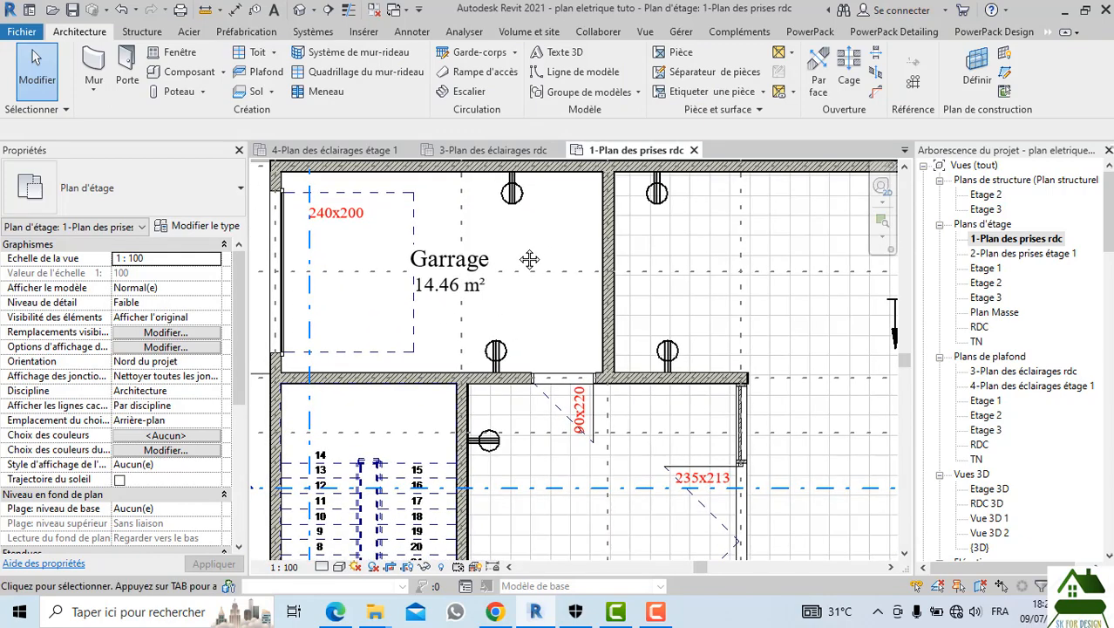
{"action": "middle_click_drag", "start_coordinate": [529, 260], "coordinate": [522, 163]}
{"action": "middle_click_drag", "start_coordinate": [542, 394], "coordinate": [539, 372]}
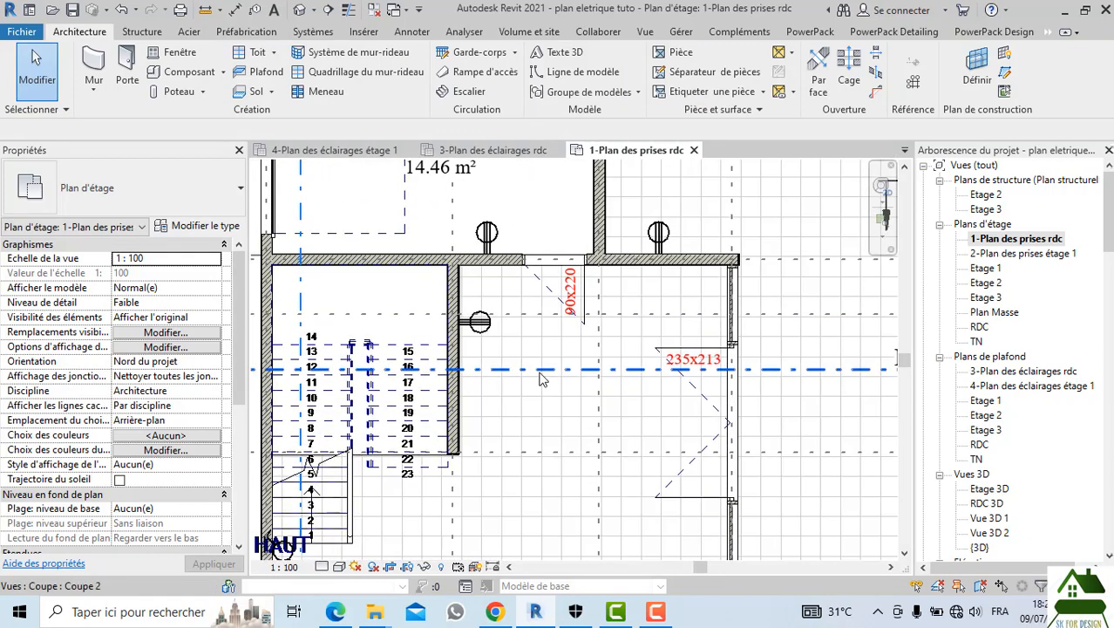
{"action": "scroll", "coordinate": [540, 377], "scroll_direction": "down", "scroll_amount": 5}
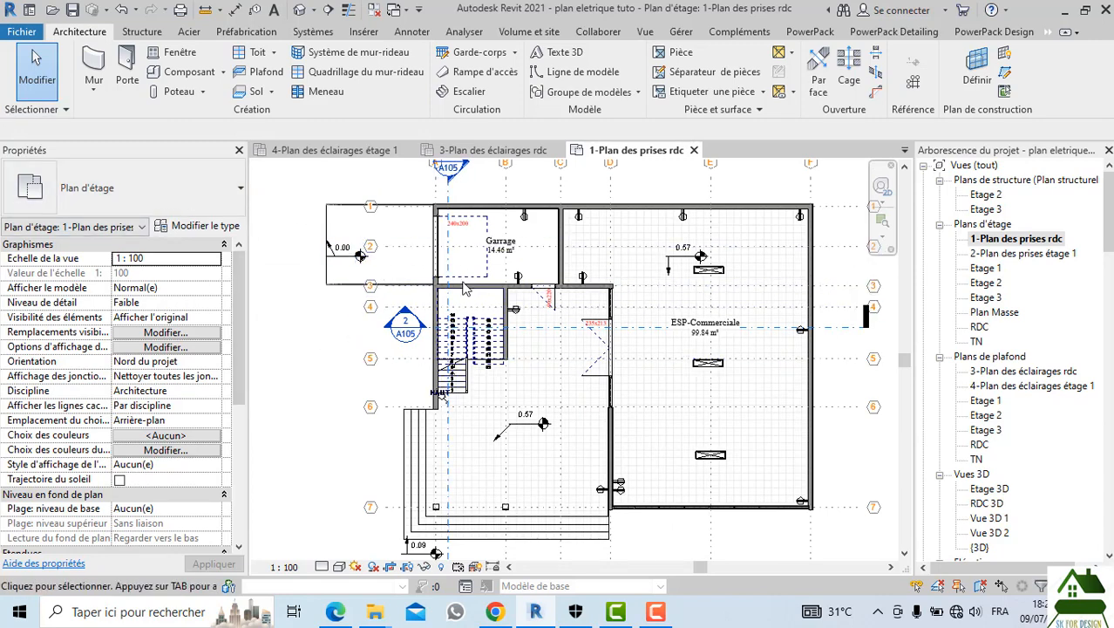
{"action": "scroll", "coordinate": [532, 286], "scroll_direction": "up", "scroll_amount": 2}
{"action": "scroll", "coordinate": [520, 275], "scroll_direction": "up", "scroll_amount": 2}
{"action": "left_click", "coordinate": [498, 265]}
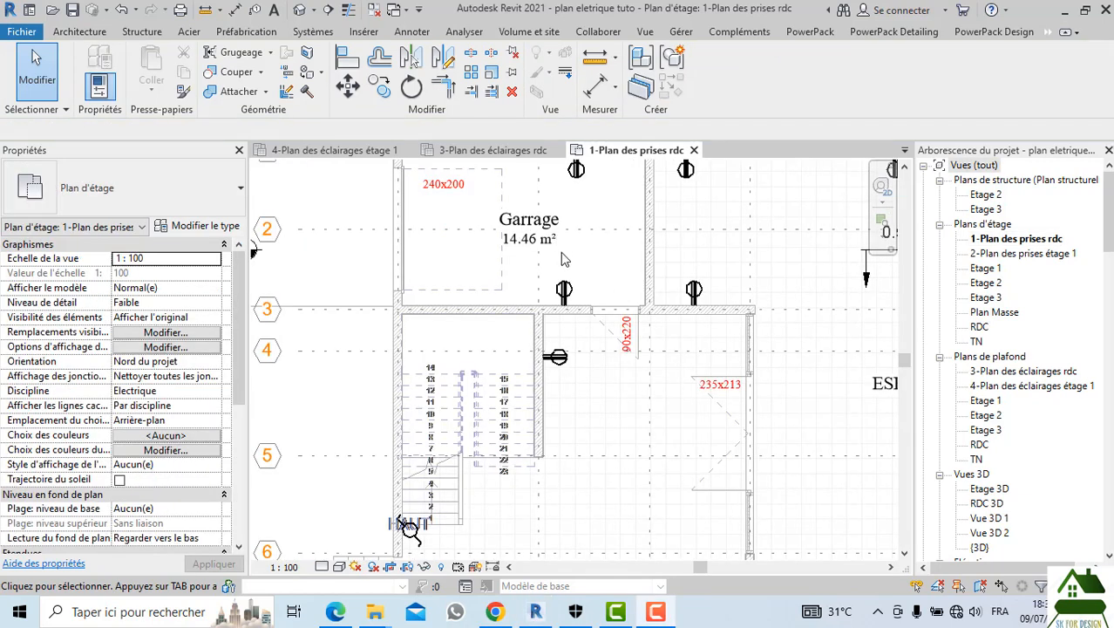
Open the 220V socket family beside the garage door for editing and display its Niveau de réf. floor plan
{"action": "scroll", "coordinate": [575, 323], "scroll_direction": "up", "scroll_amount": 2}
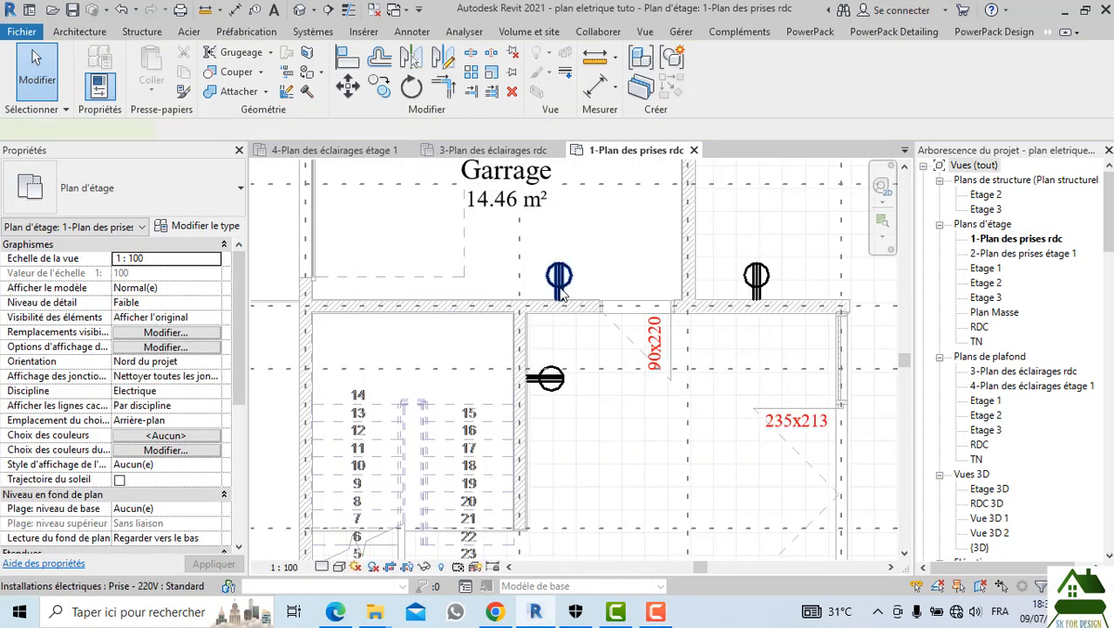
{"action": "left_click", "coordinate": [563, 294]}
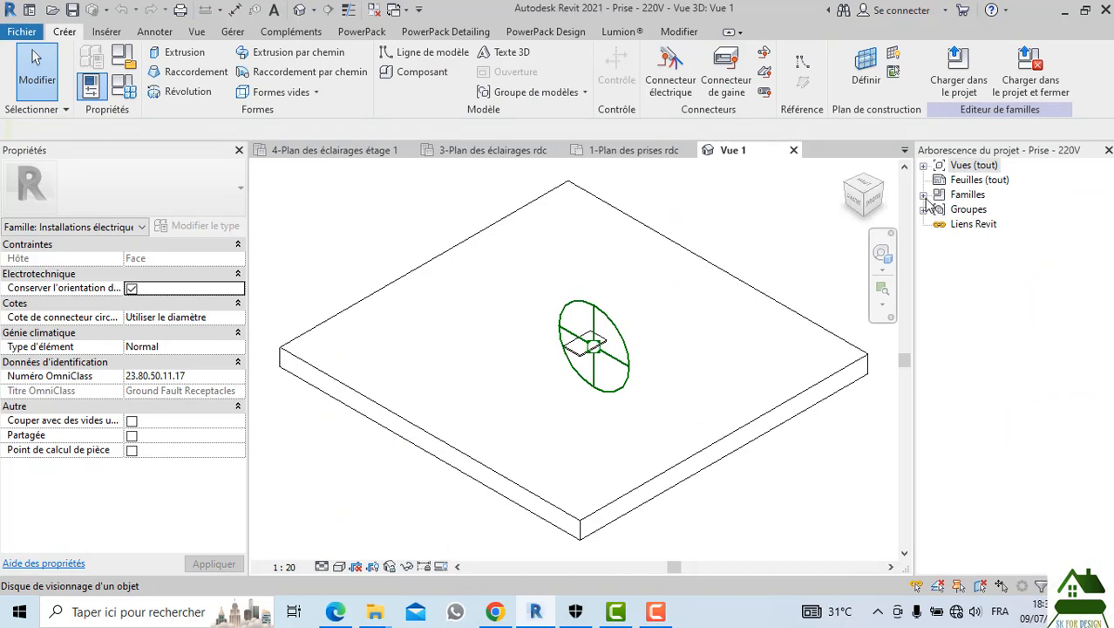
{"action": "double_click", "coordinate": [971, 166]}
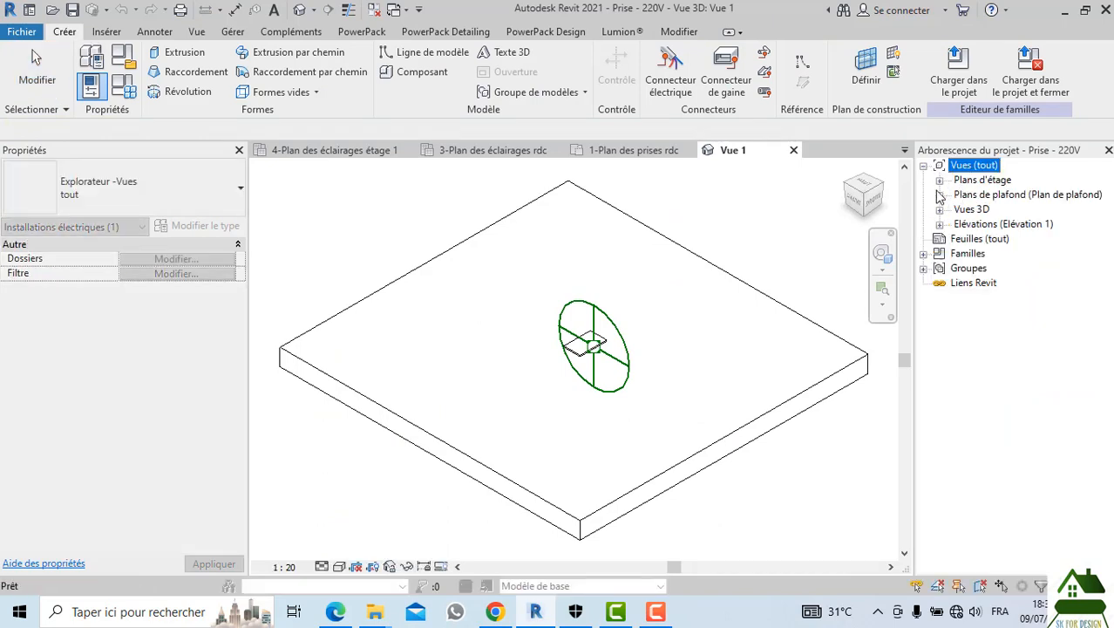
{"action": "left_click", "coordinate": [939, 180]}
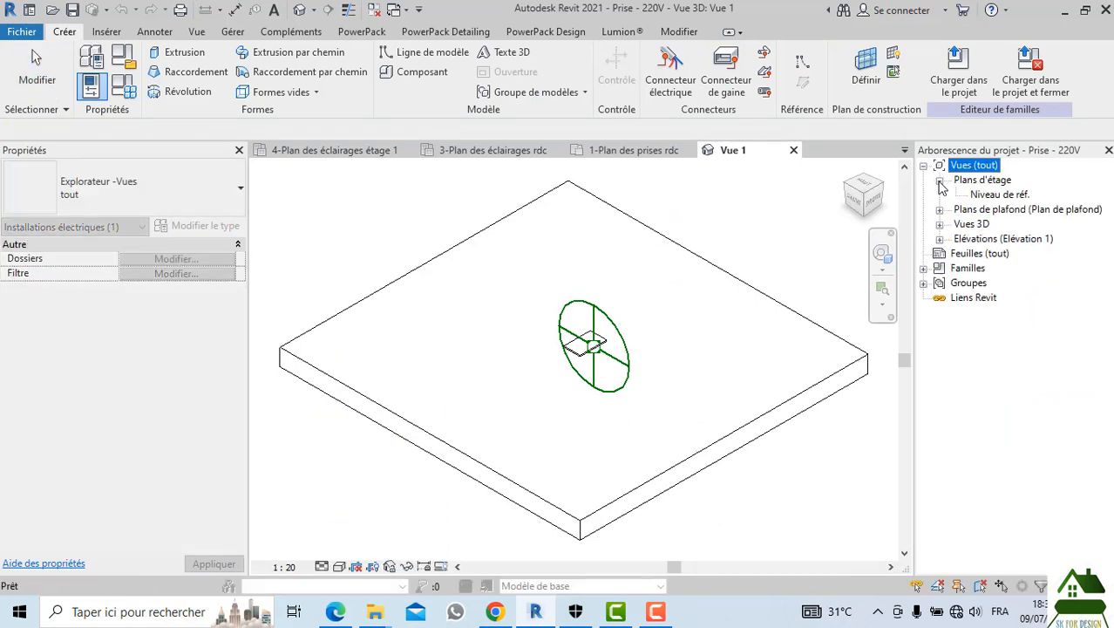
{"action": "double_click", "coordinate": [982, 194]}
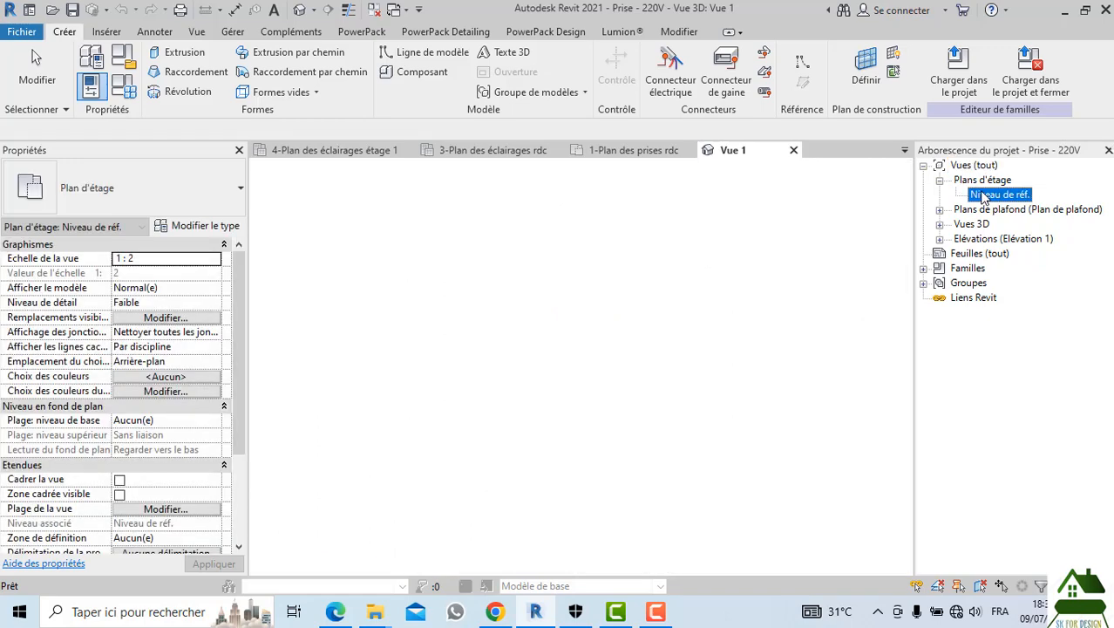
{"action": "scroll", "coordinate": [637, 343], "scroll_direction": "up", "scroll_amount": 6}
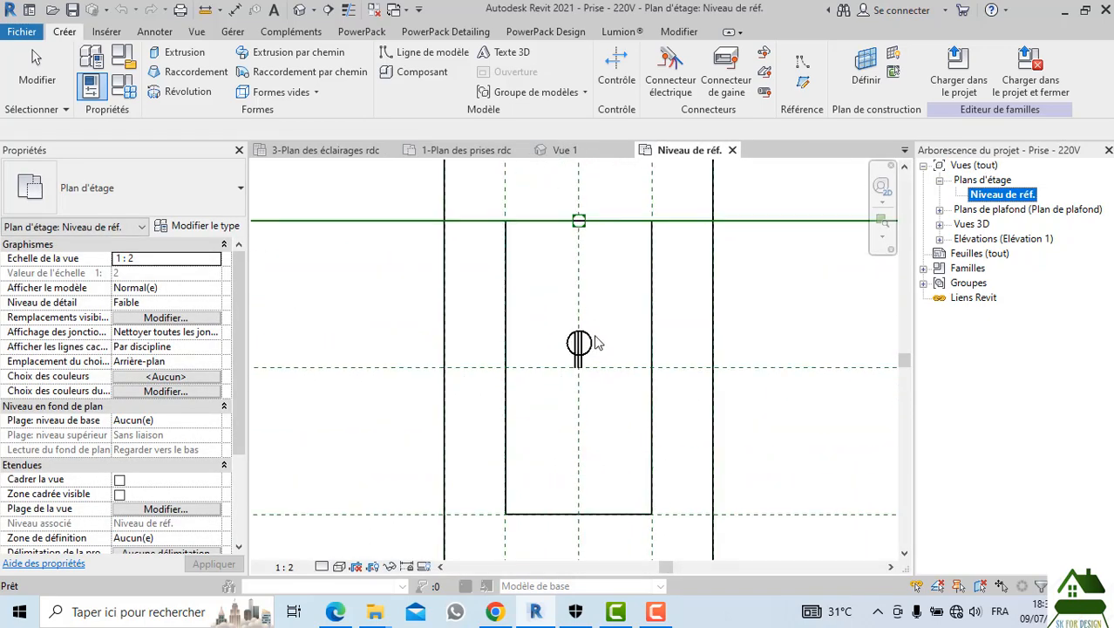
Check the socket family's symbol and box extrusion, and open the nested M_Annotation de prise - 220 V annotation family for editing
{"action": "left_click", "coordinate": [589, 345]}
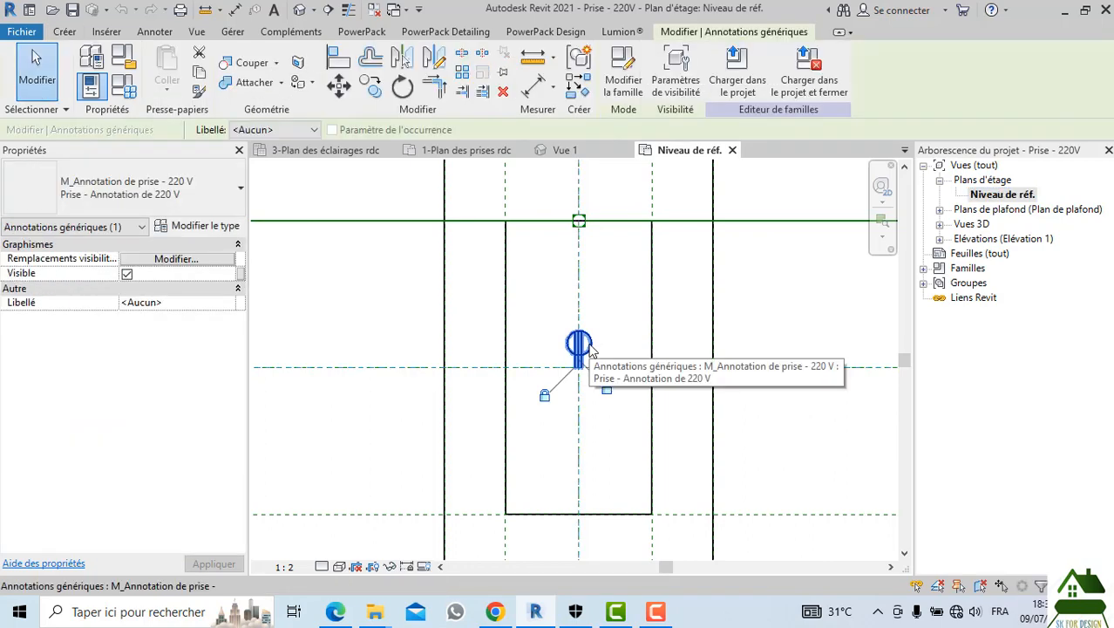
{"action": "left_click", "coordinate": [681, 450]}
{"action": "left_click", "coordinate": [652, 424]}
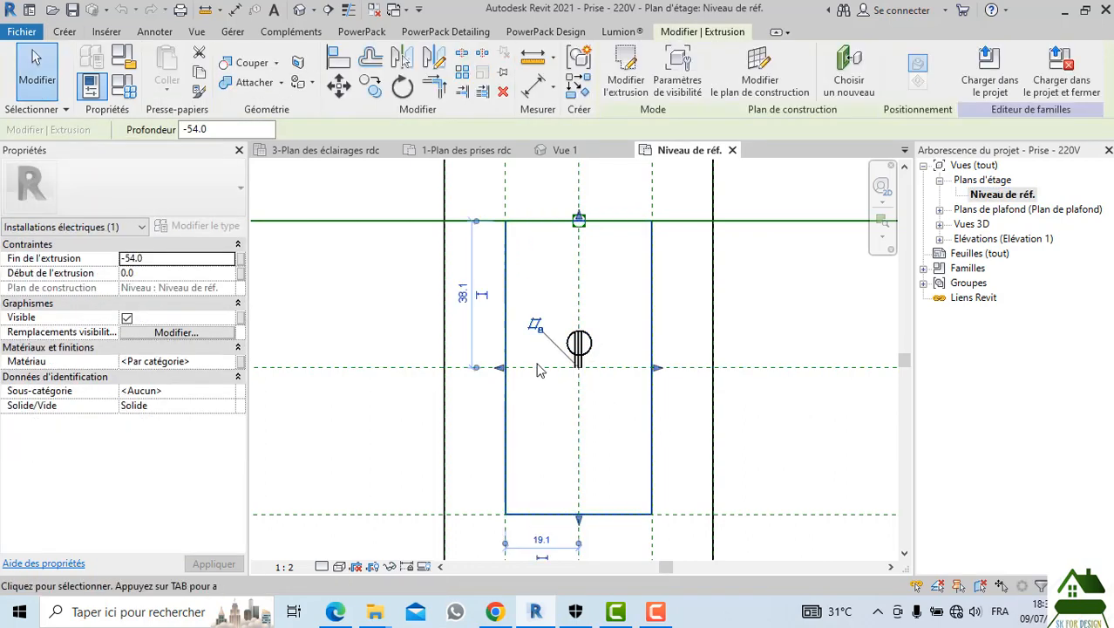
{"action": "left_click", "coordinate": [408, 316]}
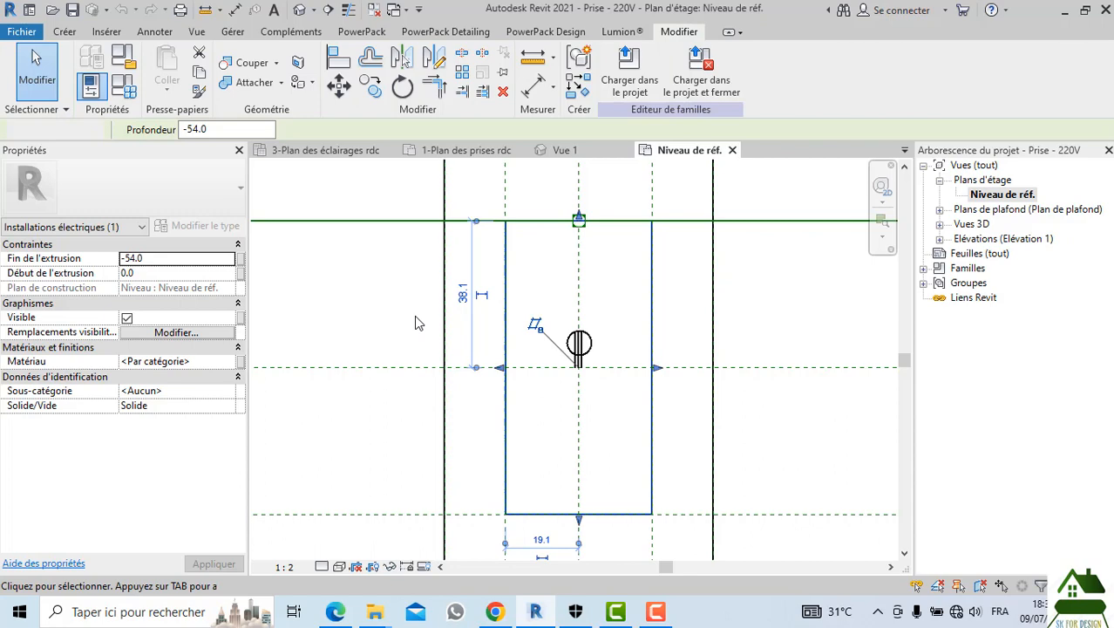
{"action": "left_click", "coordinate": [565, 346]}
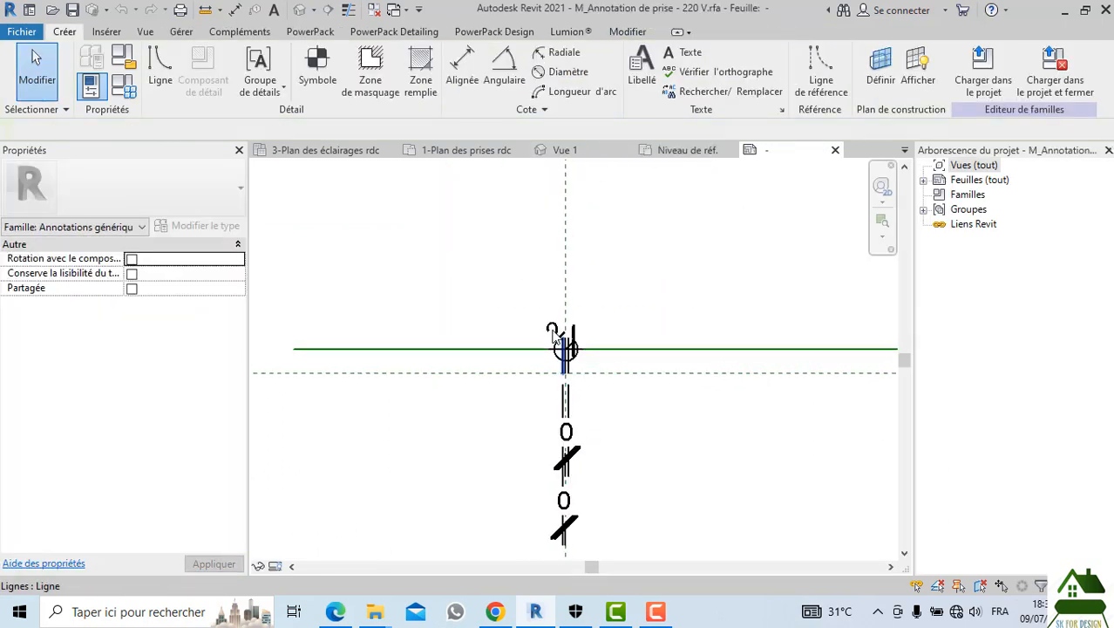
Delete the leftmost of the three vertical lines crossing the circle in the socket annotation symbol
{"action": "scroll", "coordinate": [552, 330], "scroll_direction": "up", "scroll_amount": 5}
{"action": "scroll", "coordinate": [636, 392], "scroll_direction": "up", "scroll_amount": 2}
{"action": "scroll", "coordinate": [569, 297], "scroll_direction": "down", "scroll_amount": 5}
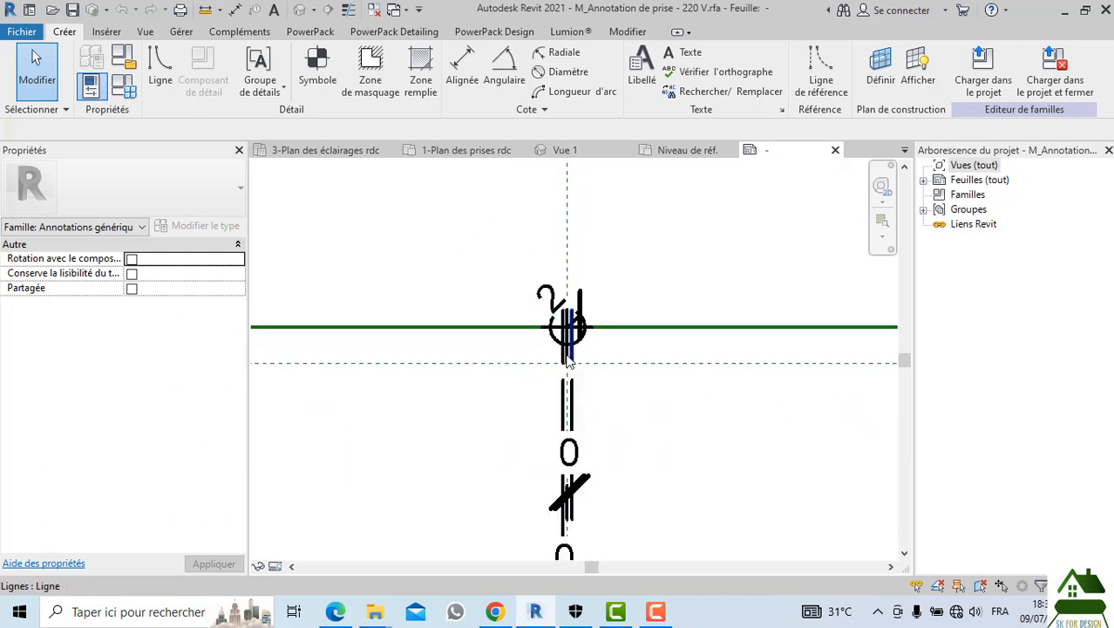
{"action": "scroll", "coordinate": [568, 360], "scroll_direction": "up", "scroll_amount": 2}
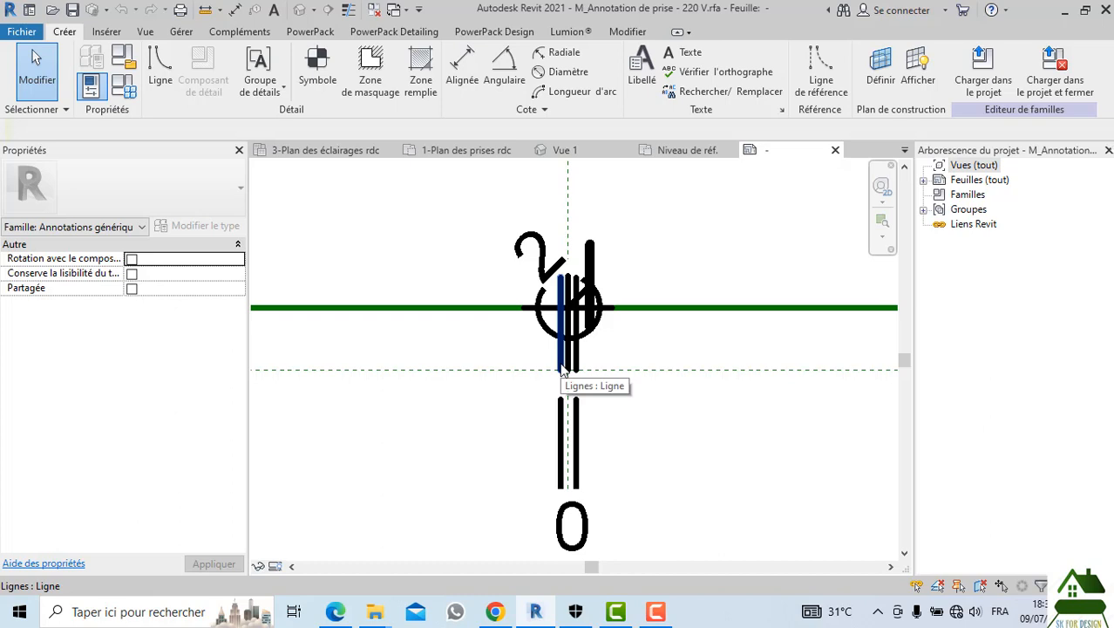
{"action": "left_click", "coordinate": [562, 370]}
{"action": "scroll", "coordinate": [573, 377], "scroll_direction": "up", "scroll_amount": 1}
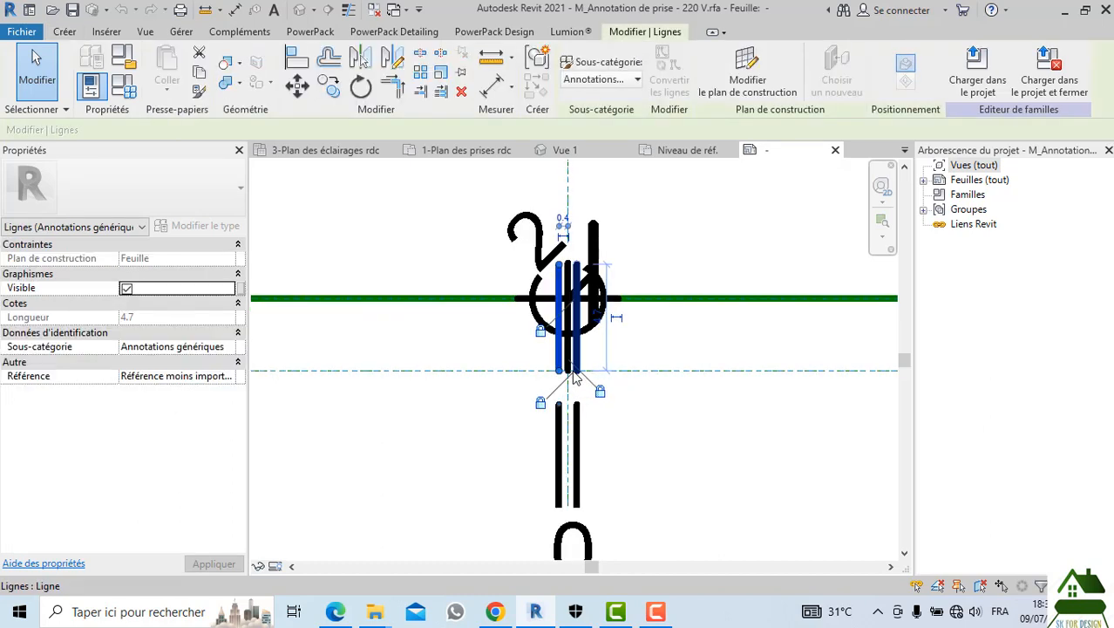
{"action": "scroll", "coordinate": [573, 376], "scroll_direction": "down", "scroll_amount": 2}
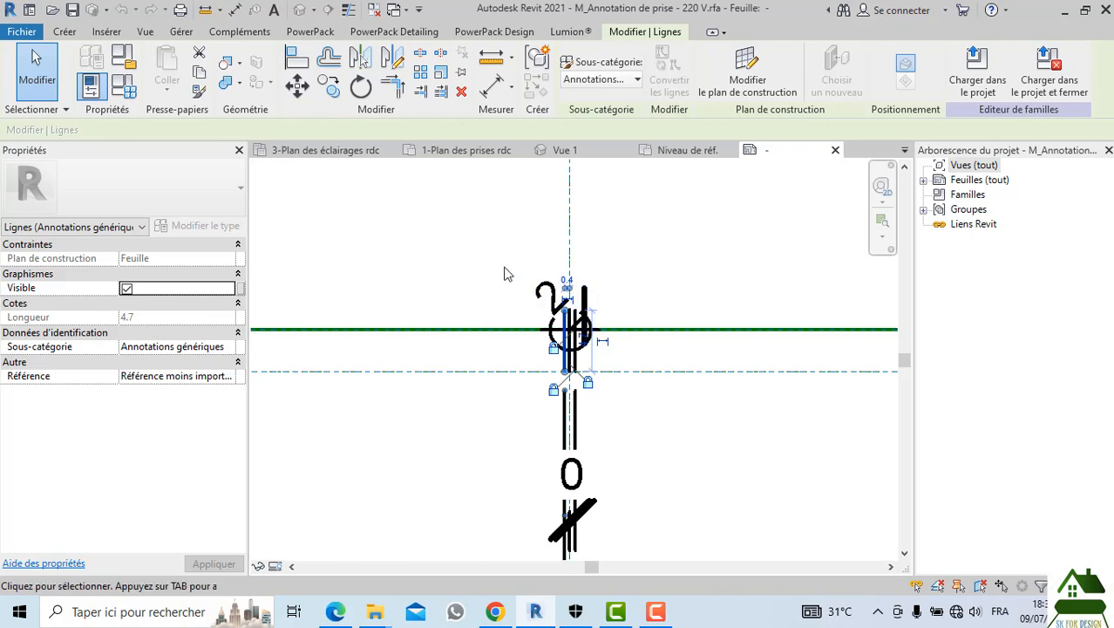
{"action": "scroll", "coordinate": [552, 347], "scroll_direction": "up", "scroll_amount": 3}
{"action": "scroll", "coordinate": [551, 347], "scroll_direction": "down", "scroll_amount": 1}
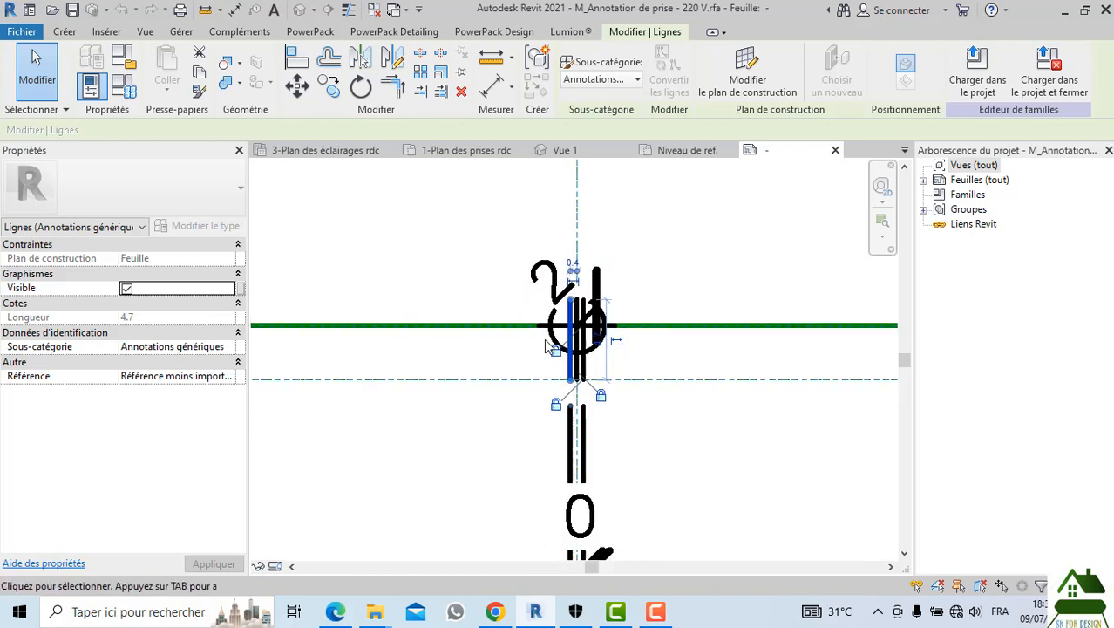
{"action": "scroll", "coordinate": [643, 355], "scroll_direction": "up", "scroll_amount": 2}
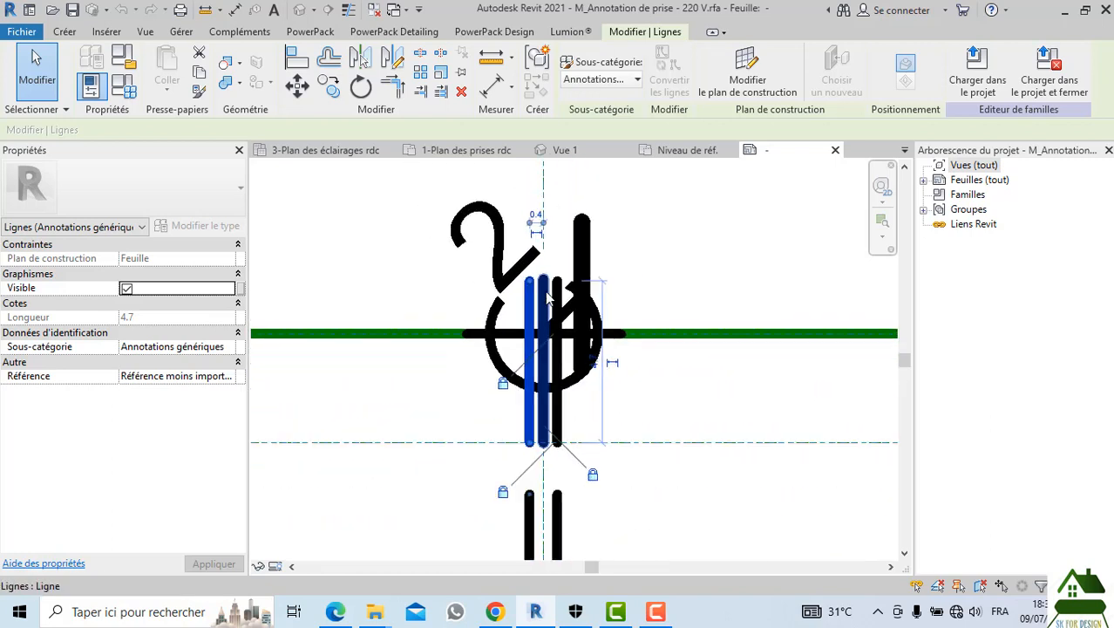
{"action": "scroll", "coordinate": [587, 405], "scroll_direction": "down", "scroll_amount": 4}
{"action": "key", "text": "Delete"}
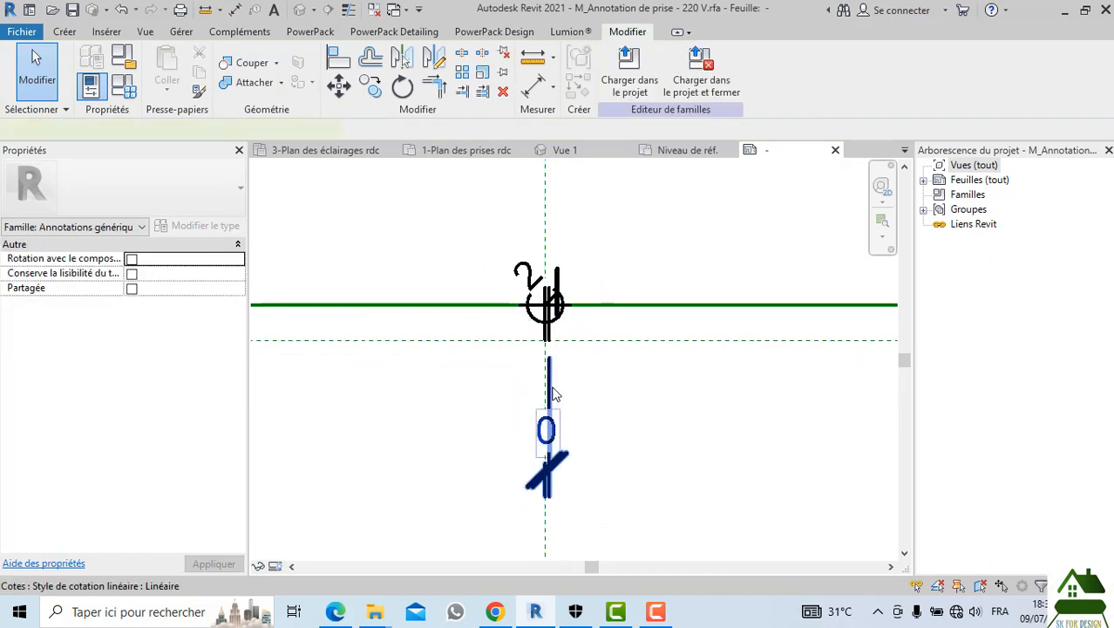
Delete the linear dimension below the symbol and the two remaining vertical lines through the circle
{"action": "left_click", "coordinate": [551, 387]}
{"action": "key", "text": "Delete"}
{"action": "scroll", "coordinate": [547, 330], "scroll_direction": "up", "scroll_amount": 2}
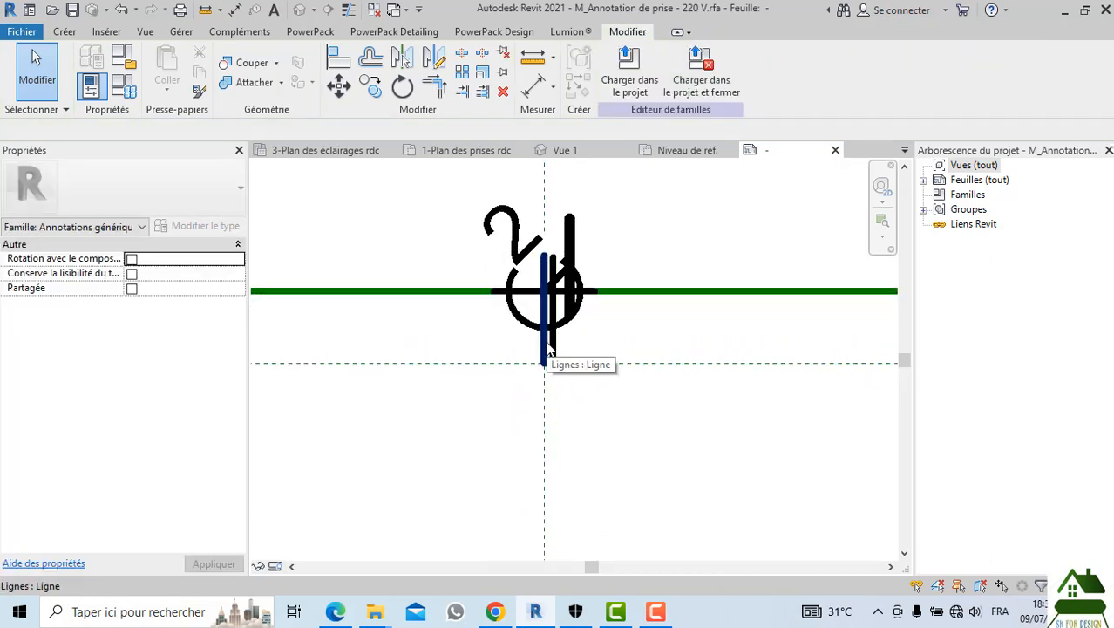
{"action": "left_click", "coordinate": [547, 344]}
{"action": "key", "text": "Delete"}
{"action": "left_click", "coordinate": [556, 344]}
{"action": "key", "text": "Delete"}
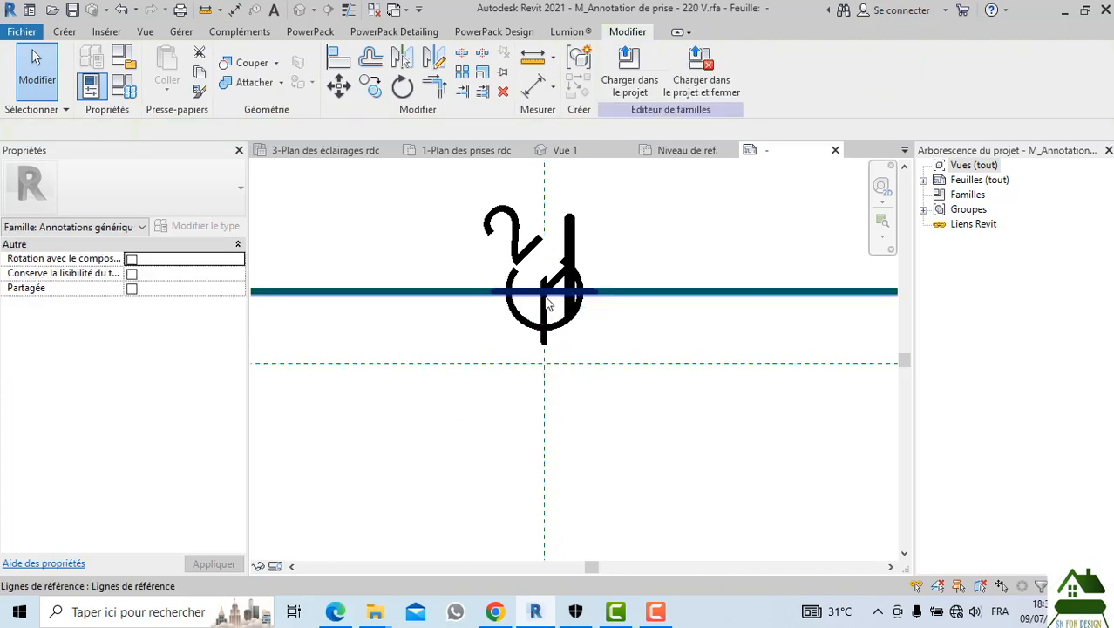
Delete the dimension attached to the symbol's circle, leaving only the circle on the reference lines
{"action": "left_click", "coordinate": [542, 316]}
{"action": "scroll", "coordinate": [545, 301], "scroll_direction": "up", "scroll_amount": 2}
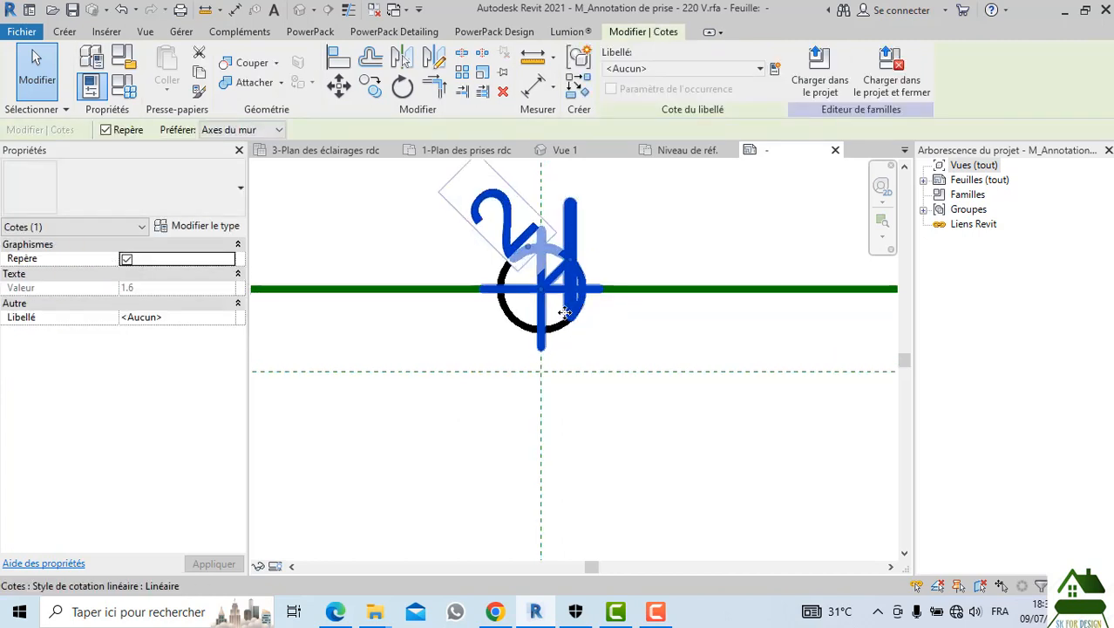
{"action": "left_click_drag", "start_coordinate": [551, 282], "coordinate": [559, 473]}
{"action": "scroll", "coordinate": [561, 287], "scroll_direction": "up", "scroll_amount": 1}
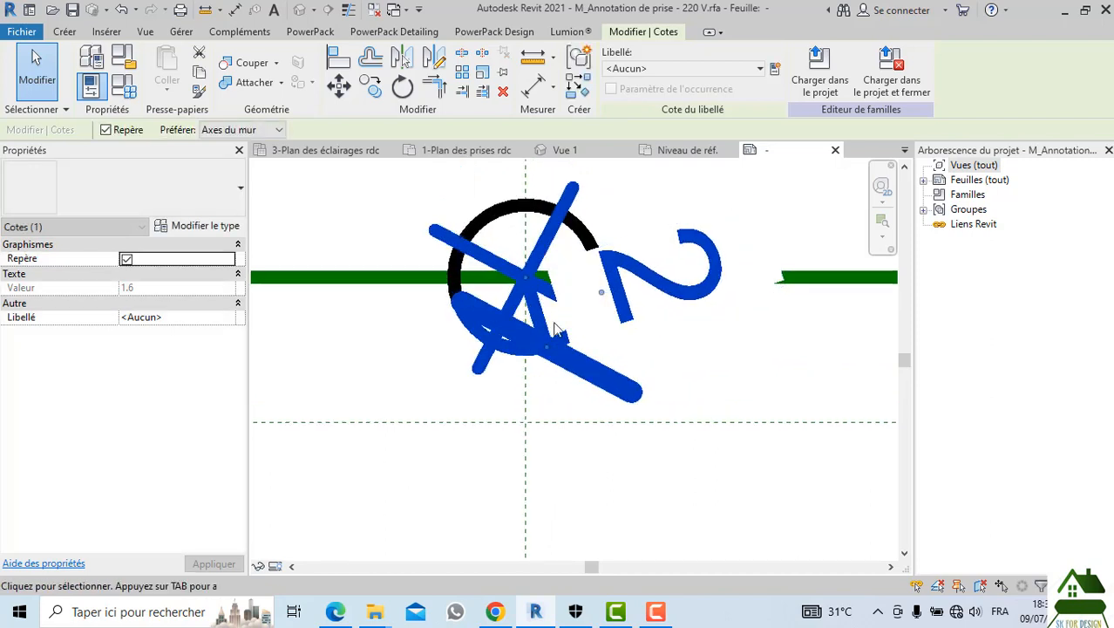
{"action": "key", "text": "Escape"}
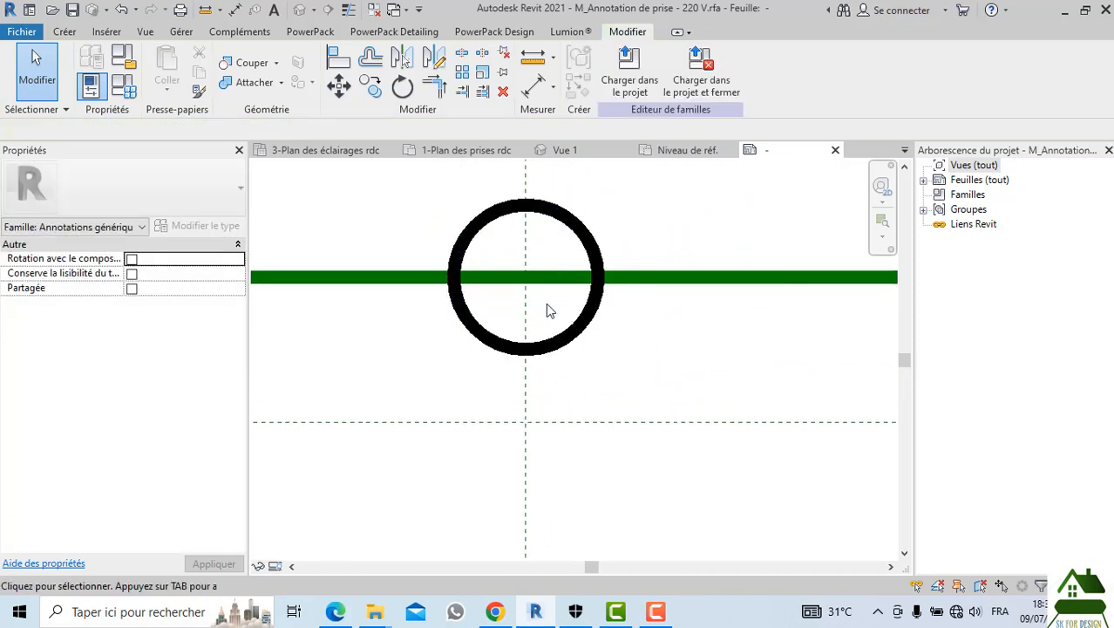
Set the radius of the annotation symbol's circle to 1.8 mm
{"action": "scroll", "coordinate": [545, 302], "scroll_direction": "down", "scroll_amount": 2}
{"action": "left_click", "coordinate": [557, 340]}
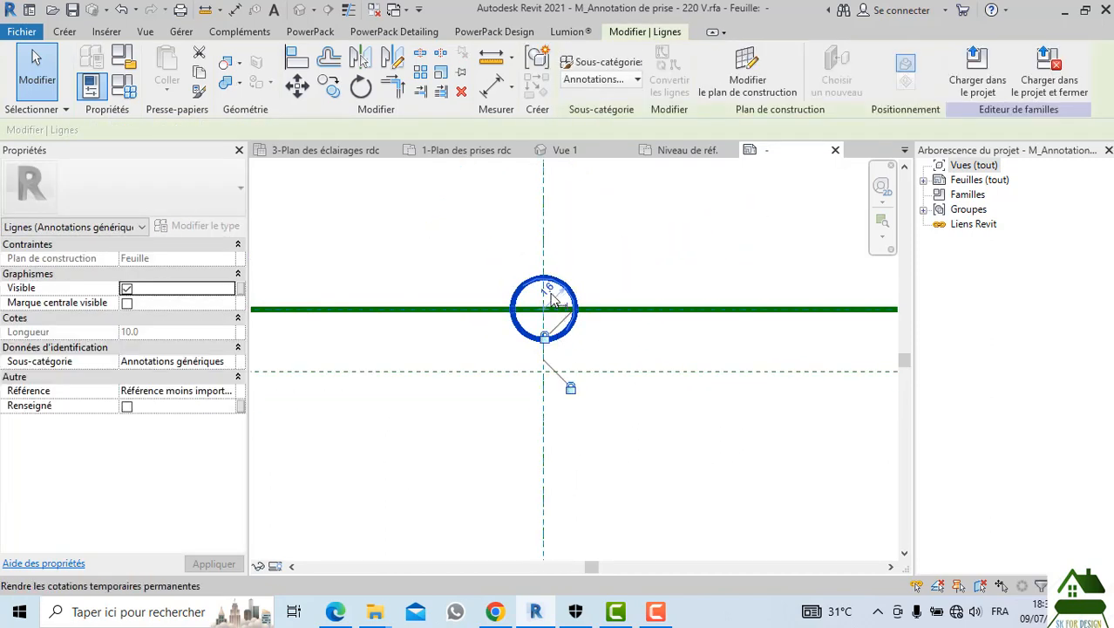
{"action": "scroll", "coordinate": [551, 299], "scroll_direction": "up", "scroll_amount": 1}
{"action": "left_click", "coordinate": [552, 293]}
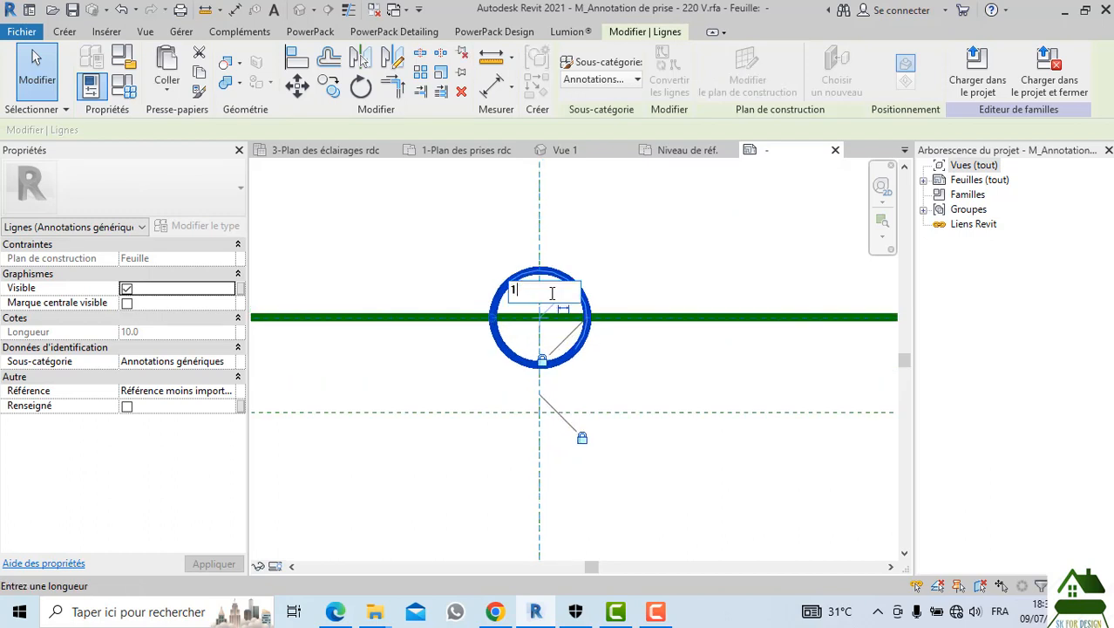
{"action": "type", "text": "1.8"}
{"action": "key", "text": "Return"}
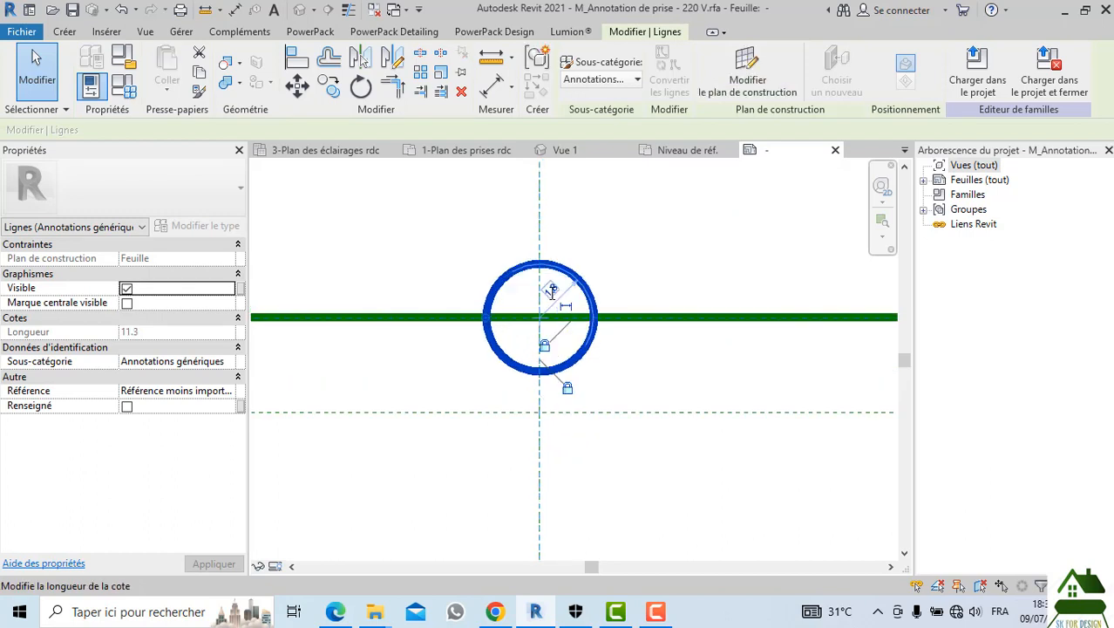
{"action": "left_click", "coordinate": [648, 351]}
{"action": "scroll", "coordinate": [625, 375], "scroll_direction": "down", "scroll_amount": 2}
{"action": "scroll", "coordinate": [608, 354], "scroll_direction": "up", "scroll_amount": 2}
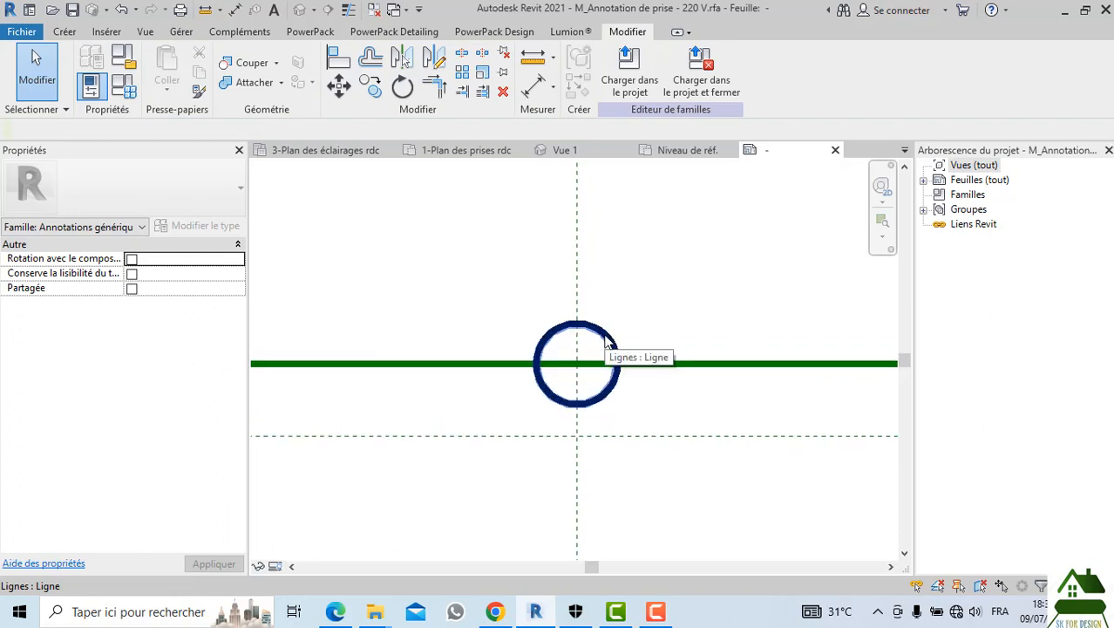
{"action": "left_click", "coordinate": [608, 341]}
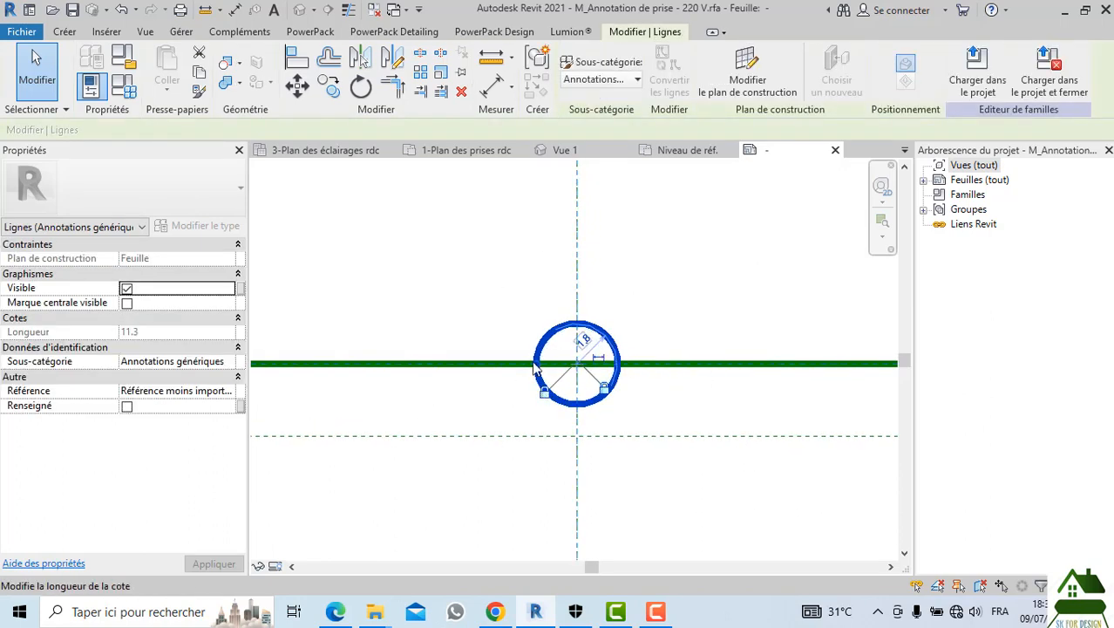
{"action": "scroll", "coordinate": [588, 354], "scroll_direction": "up", "scroll_amount": 1}
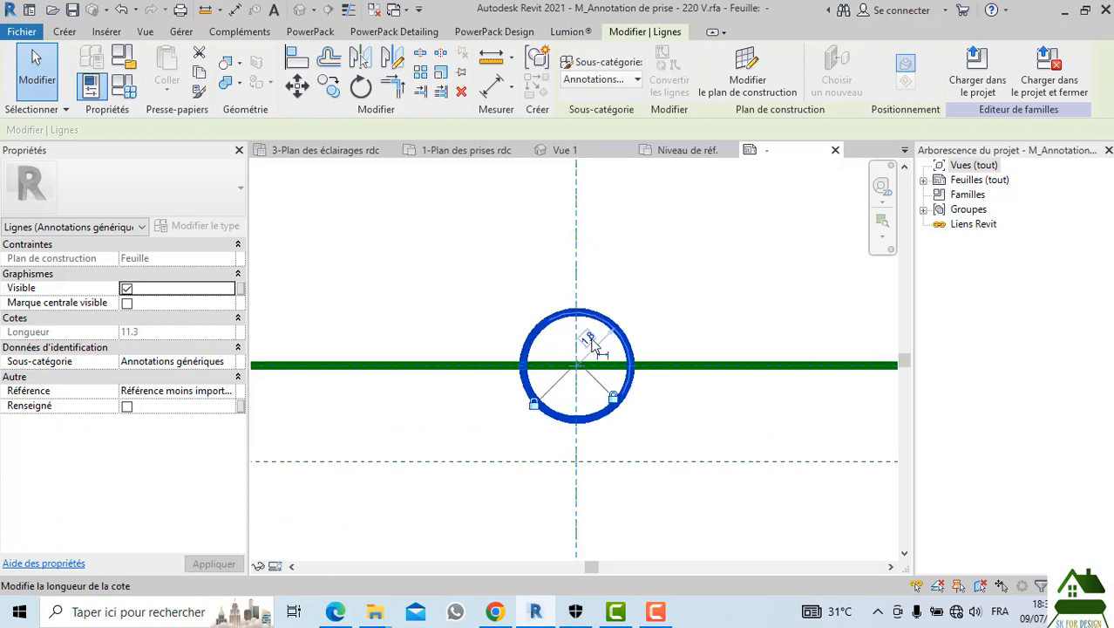
{"action": "left_click", "coordinate": [631, 292]}
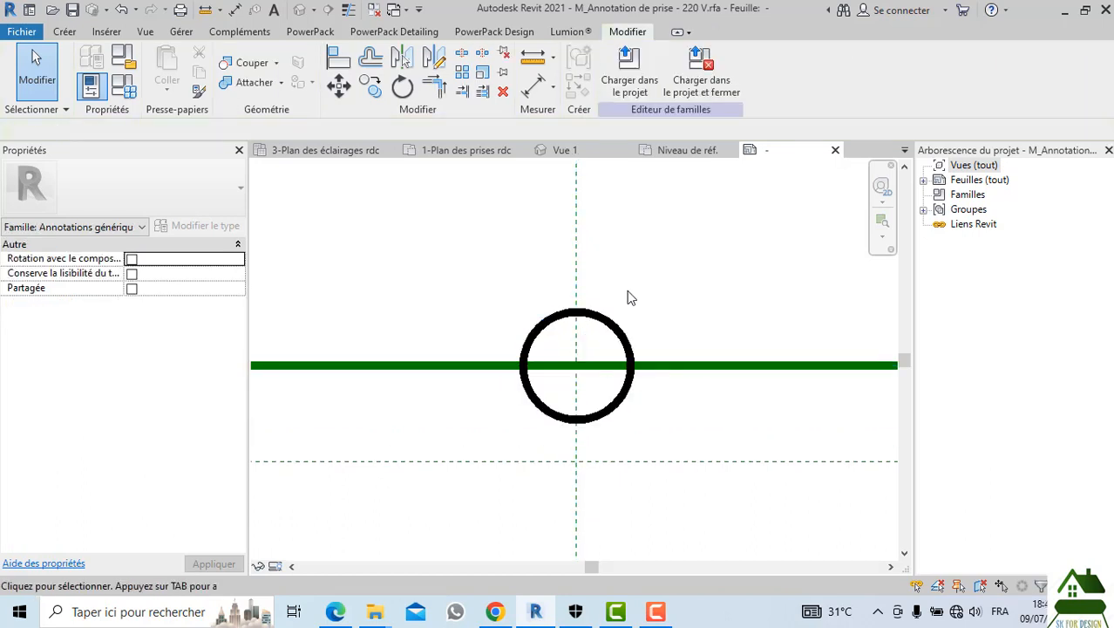
{"action": "left_click", "coordinate": [618, 337]}
{"action": "left_click", "coordinate": [598, 342]}
{"action": "key", "text": "Escape"}
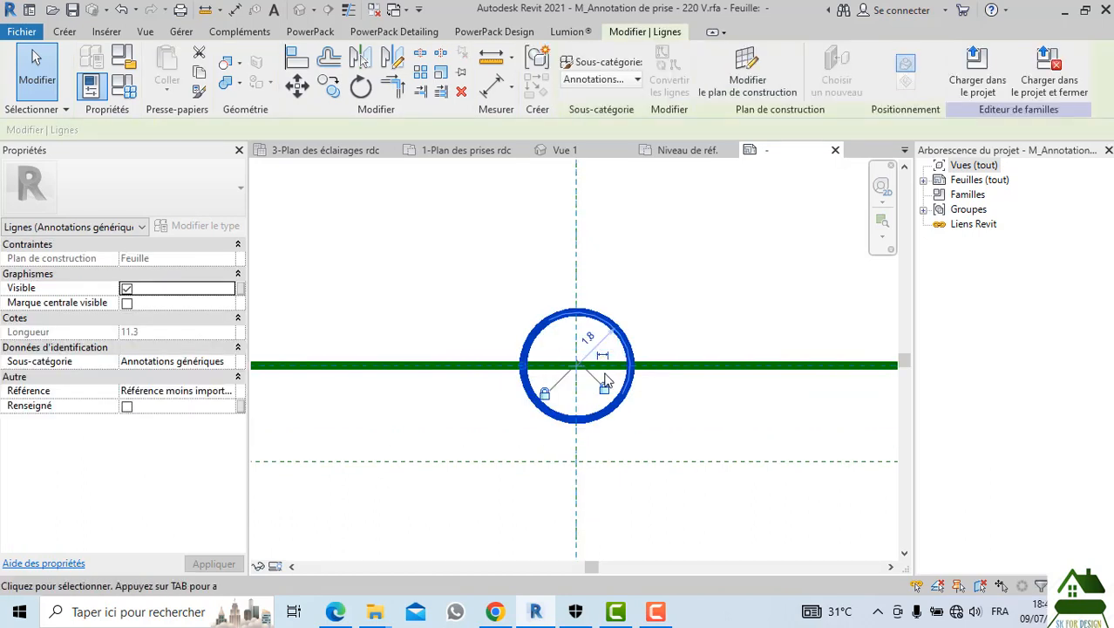
{"action": "key", "text": "Escape"}
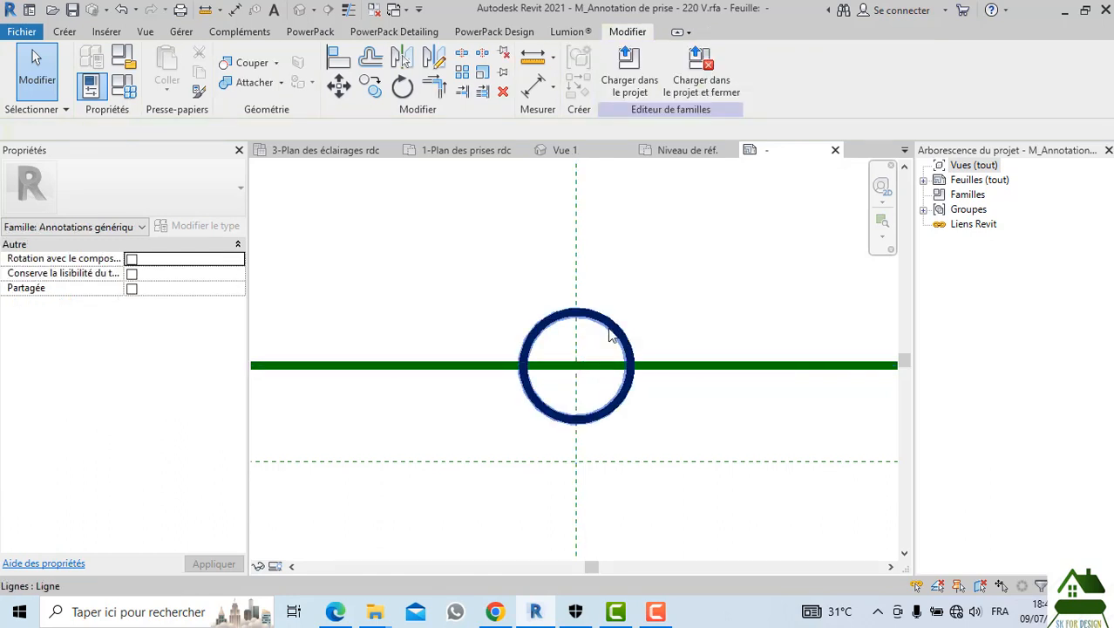
Make the circle's temporary radius dimension permanent, and open the properties of a new label parameter for it
{"action": "left_click", "coordinate": [624, 332]}
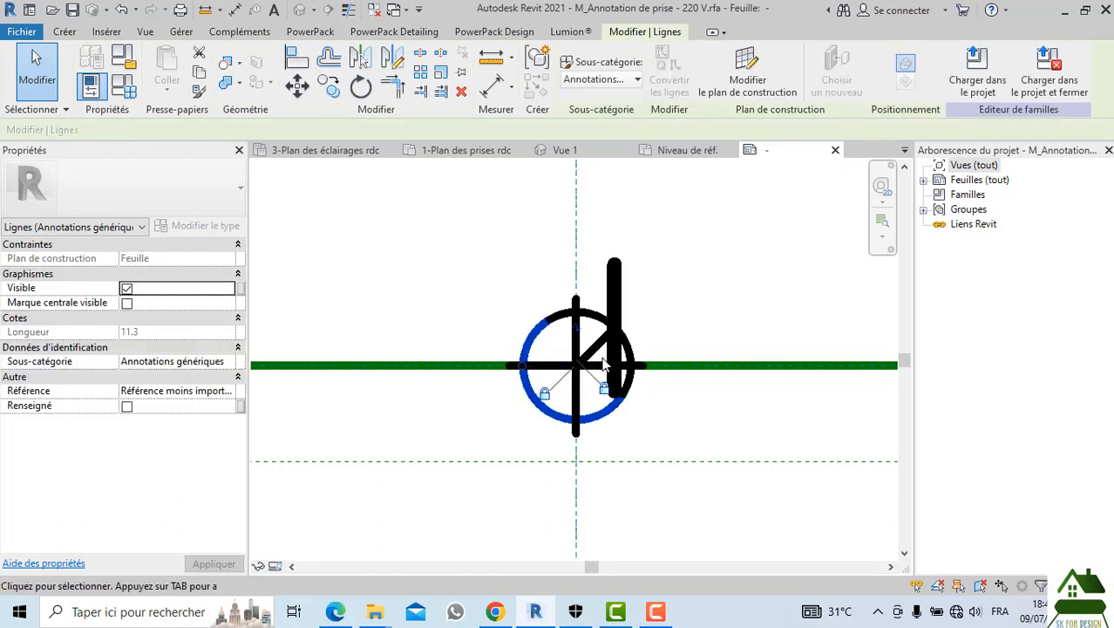
{"action": "key", "text": "Escape"}
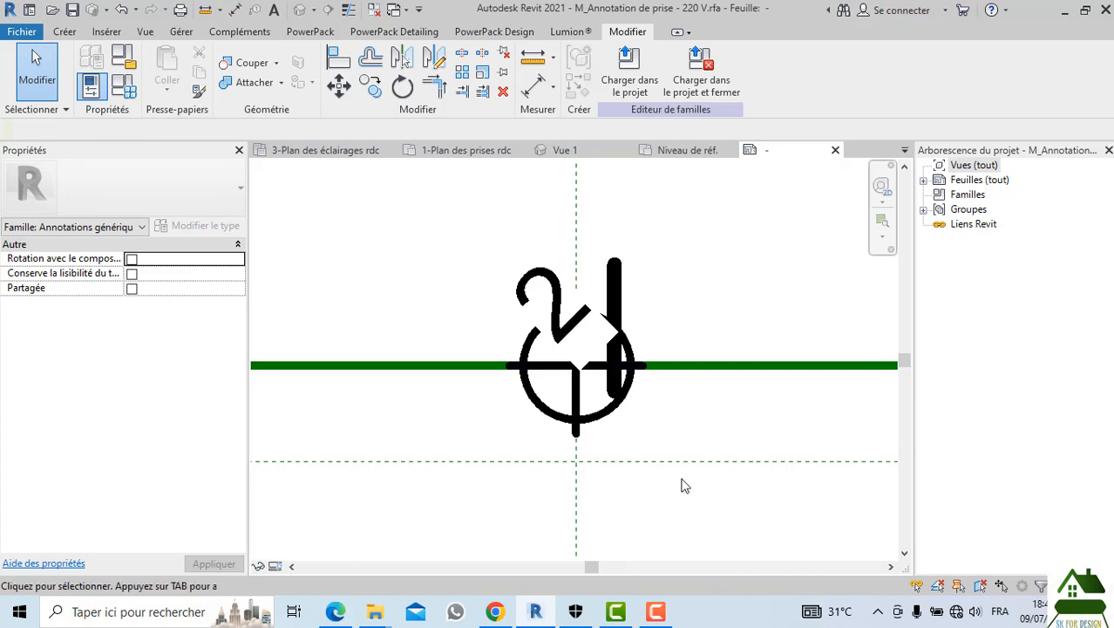
{"action": "left_click", "coordinate": [620, 306]}
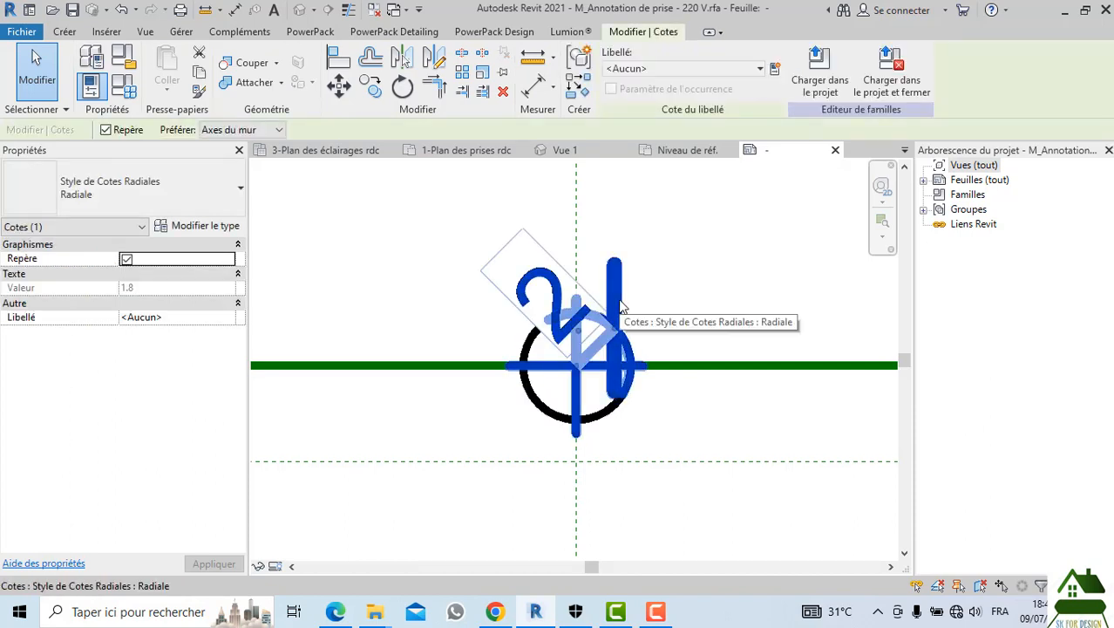
{"action": "left_click", "coordinate": [777, 67]}
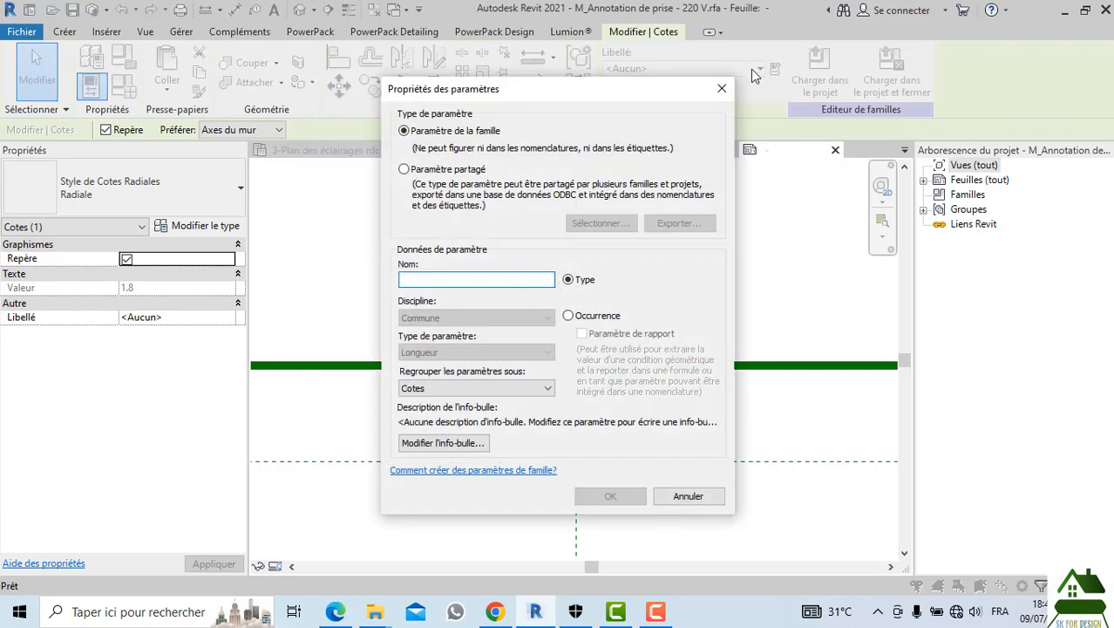
{"action": "left_click", "coordinate": [722, 90]}
{"action": "left_click", "coordinate": [694, 202]}
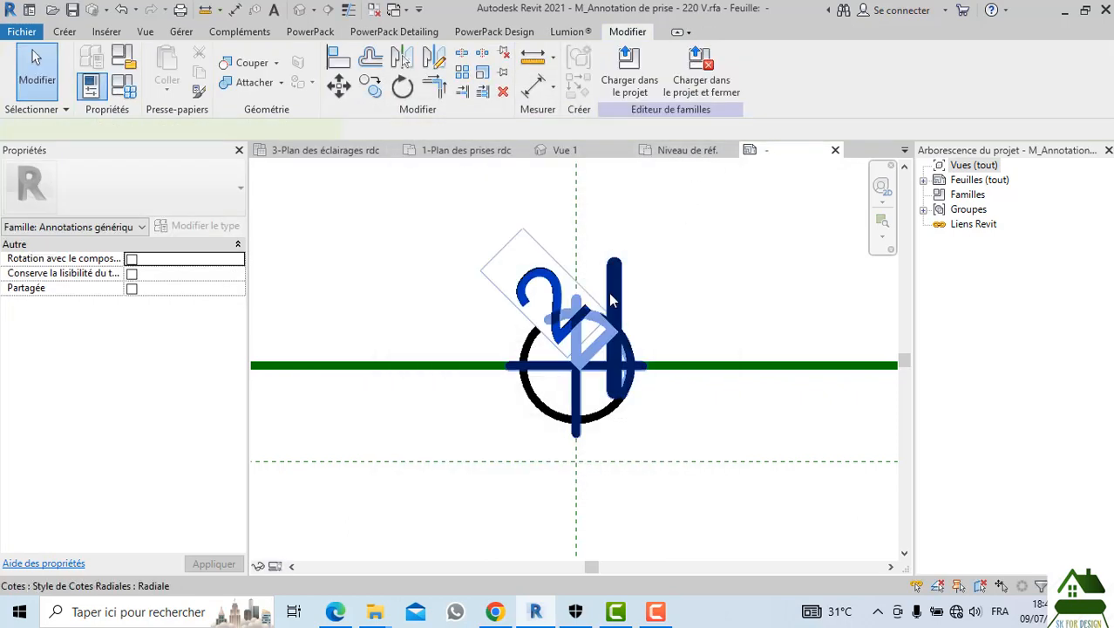
Delete the radial dimension from the symbol's circle
{"action": "left_click", "coordinate": [615, 293]}
{"action": "key", "text": "Delete"}
{"action": "scroll", "coordinate": [499, 294], "scroll_direction": "down", "scroll_amount": 3}
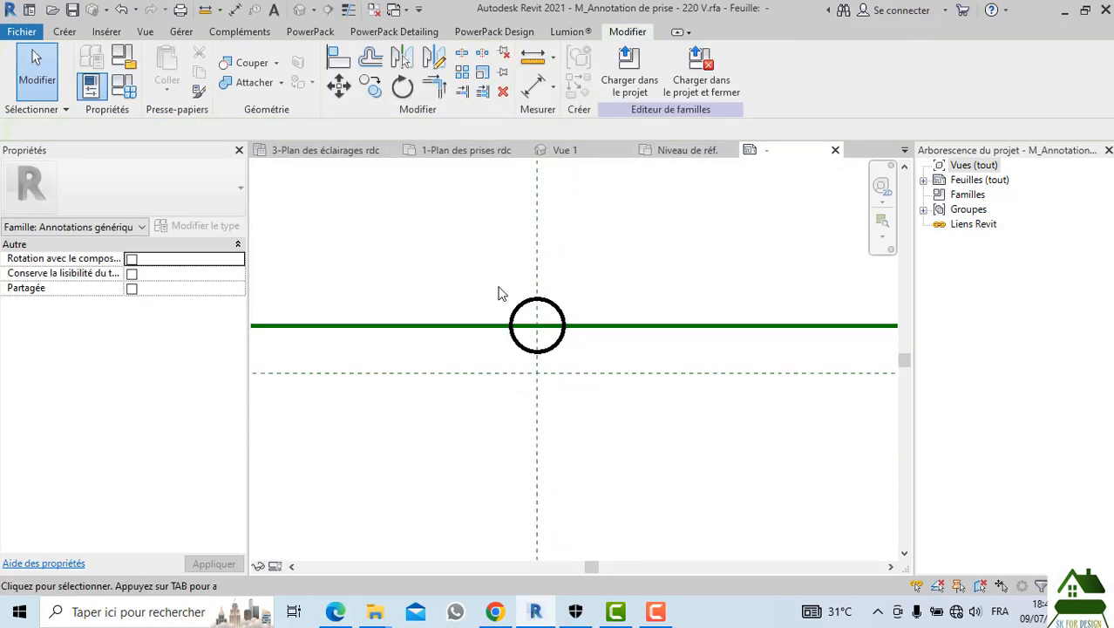
Draw a small circle of about 0.9 mm radius above the symbol's circle, to the left of the vertical reference plane
{"action": "scroll", "coordinate": [547, 373], "scroll_direction": "down", "scroll_amount": 3}
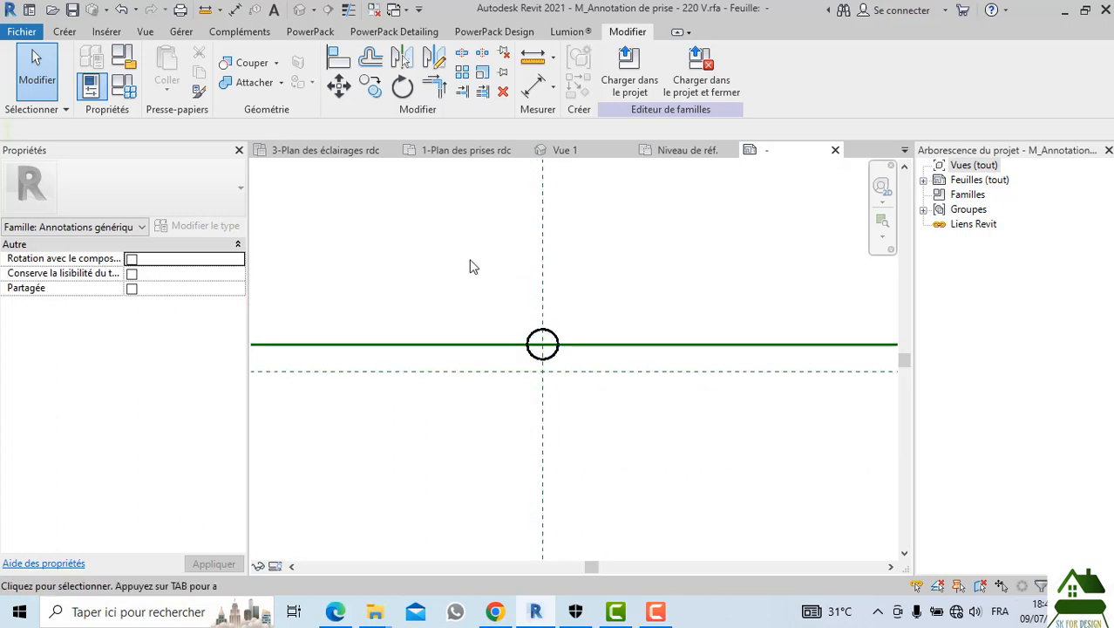
{"action": "left_click", "coordinate": [63, 34]}
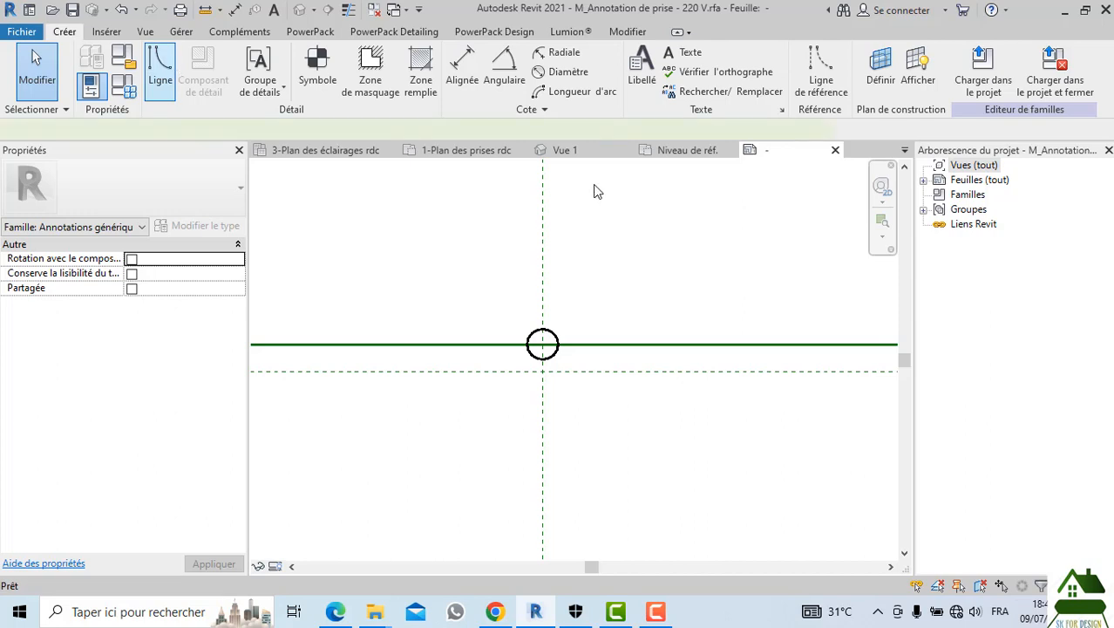
{"action": "left_click", "coordinate": [682, 55]}
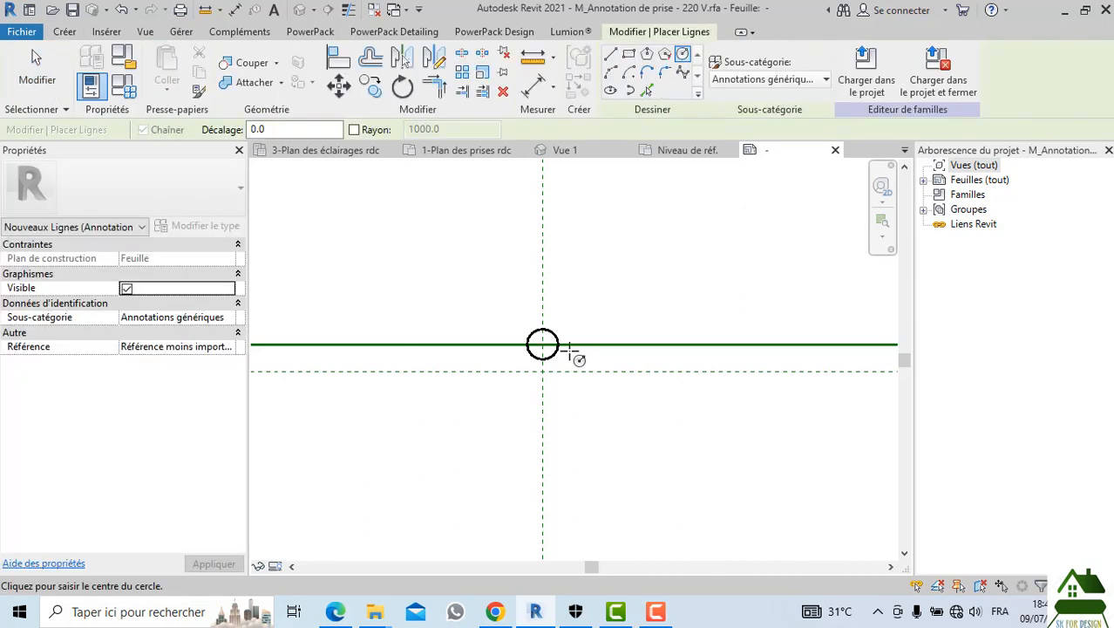
{"action": "scroll", "coordinate": [539, 342], "scroll_direction": "up", "scroll_amount": 5}
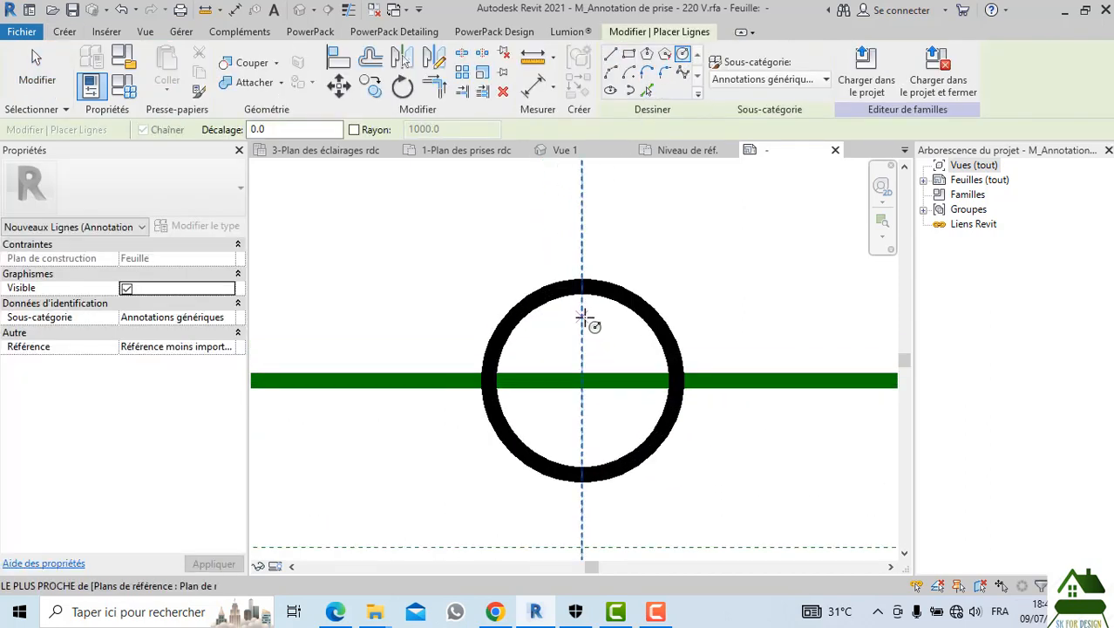
{"action": "left_click", "coordinate": [580, 314]}
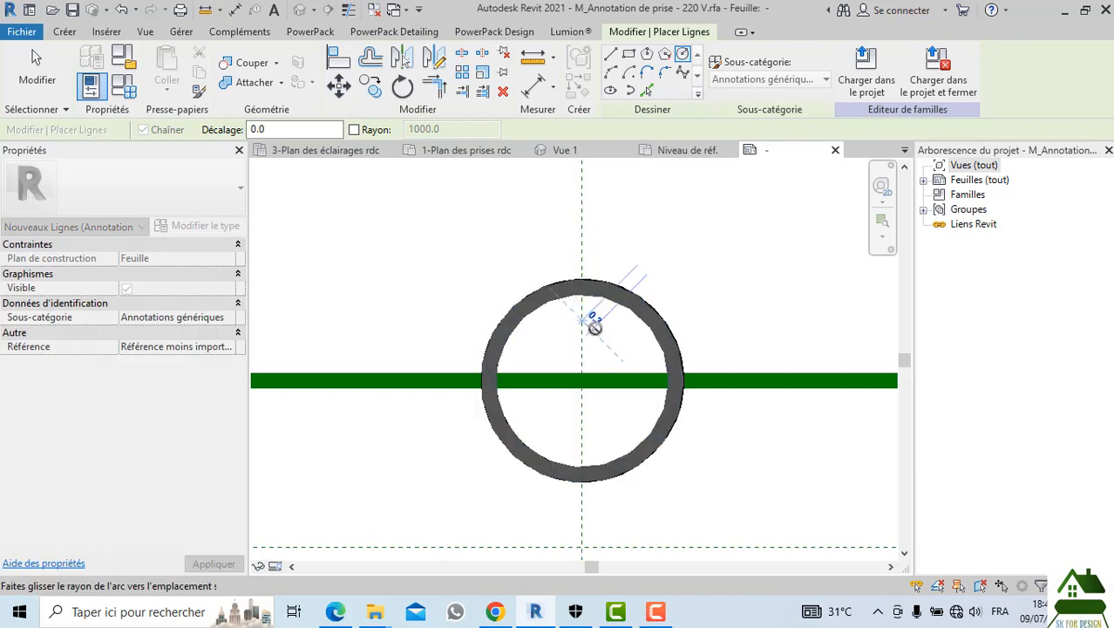
{"action": "left_click", "coordinate": [615, 352]}
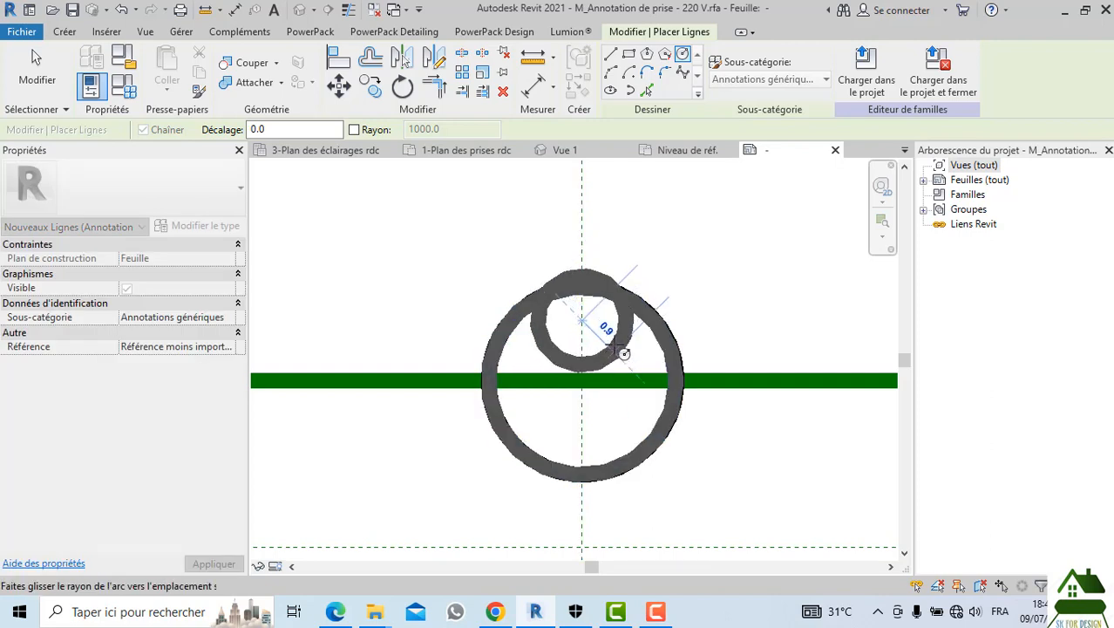
{"action": "key", "text": "Escape"}
{"action": "left_click", "coordinate": [500, 234]}
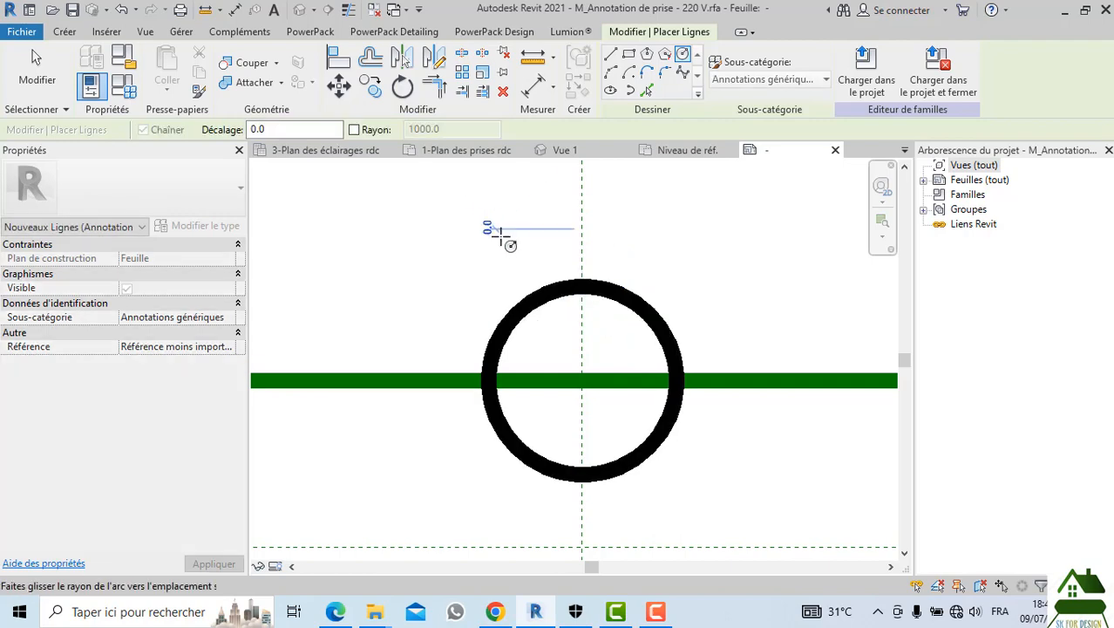
{"action": "scroll", "coordinate": [504, 237], "scroll_direction": "up", "scroll_amount": 3}
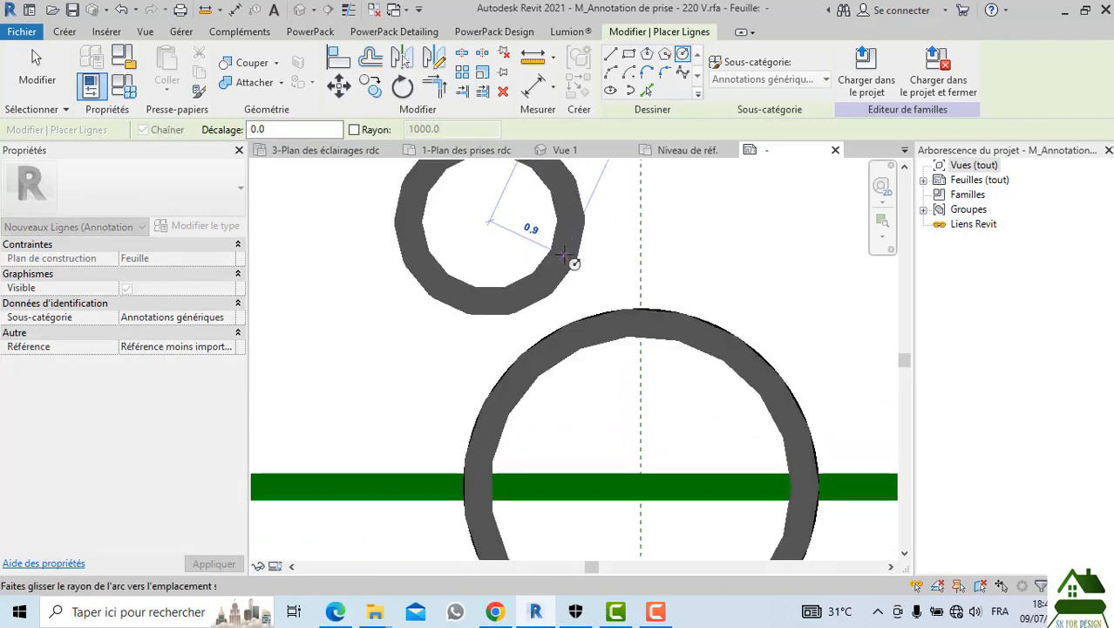
{"action": "left_click", "coordinate": [565, 255]}
{"action": "scroll", "coordinate": [575, 259], "scroll_direction": "down", "scroll_amount": 3}
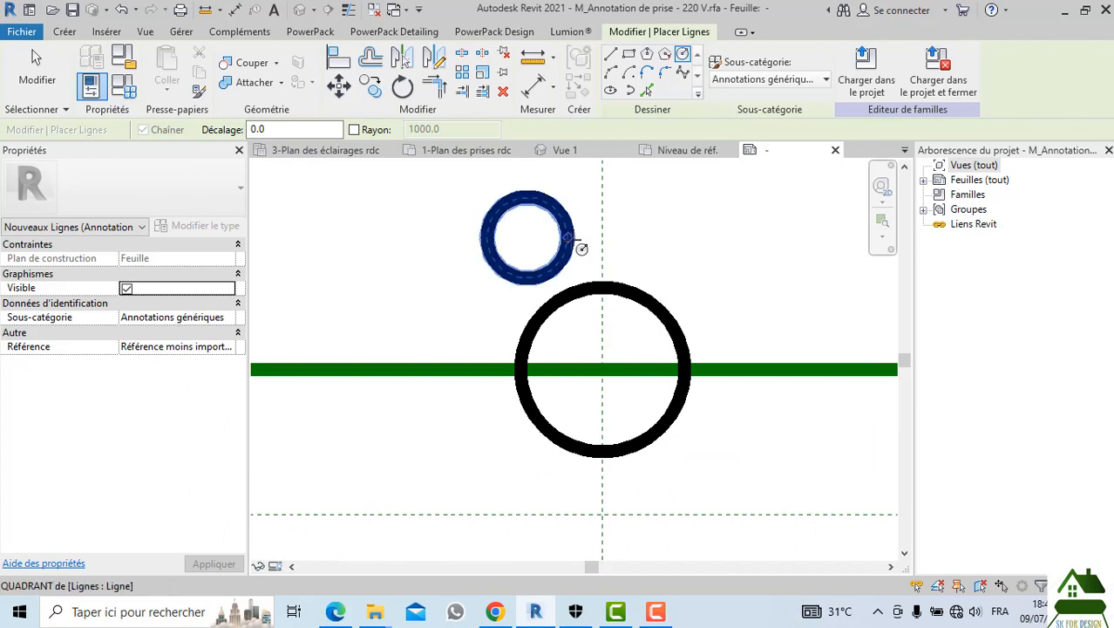
{"action": "key", "text": "Escape"}
Set the family's length units to metres with rounding to 2 decimals
{"action": "left_click", "coordinate": [569, 241]}
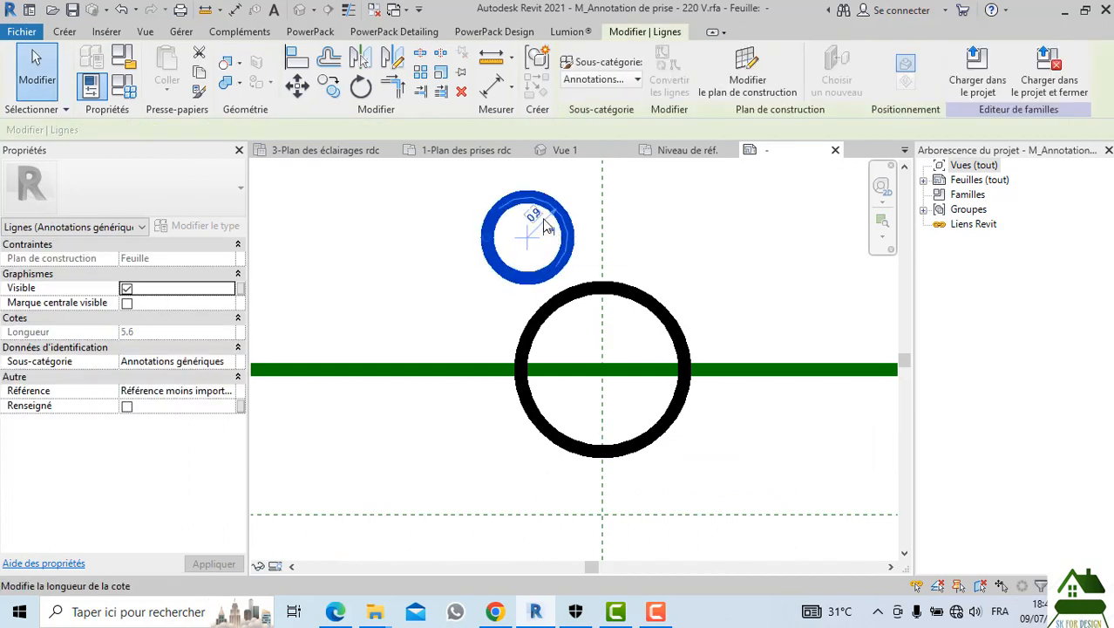
{"action": "left_click", "coordinate": [182, 32]}
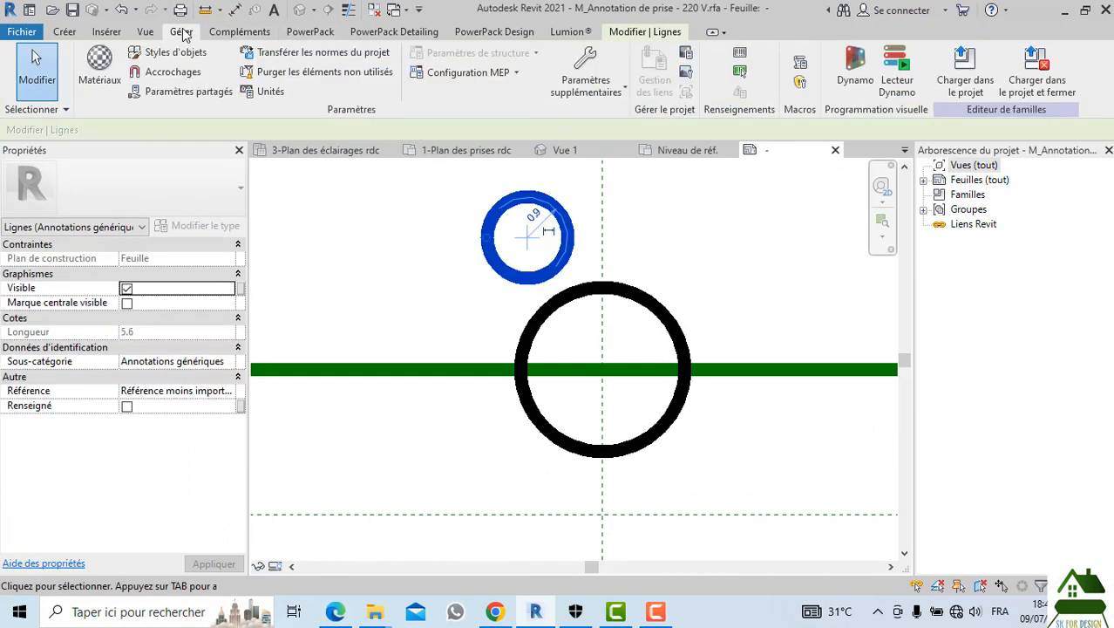
{"action": "left_click", "coordinate": [267, 91]}
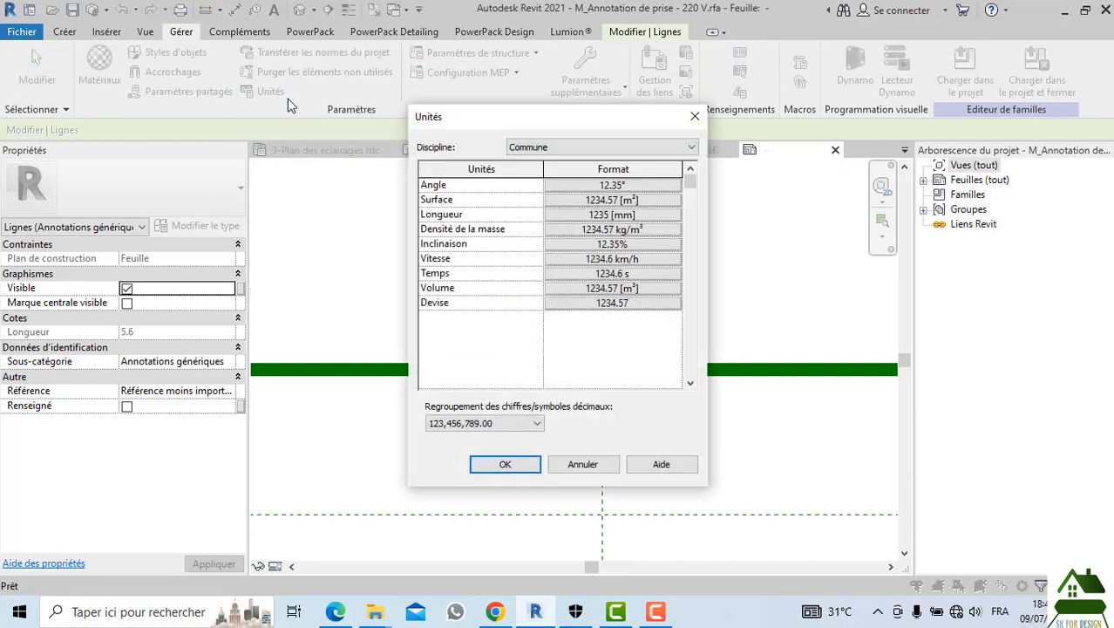
{"action": "left_click", "coordinate": [613, 214]}
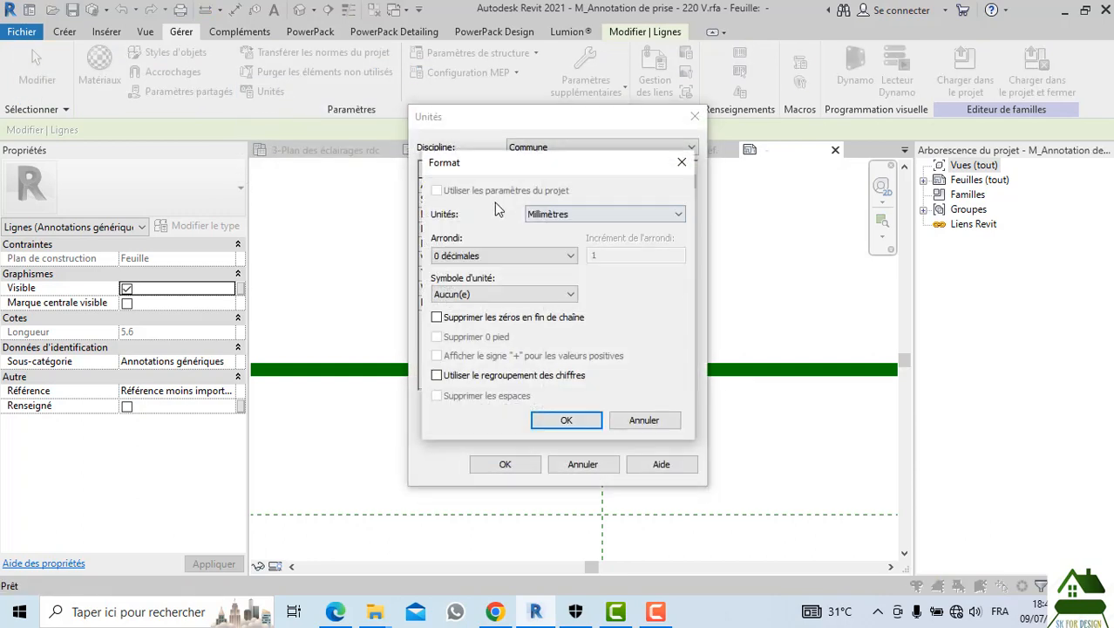
{"action": "left_click", "coordinate": [547, 215]}
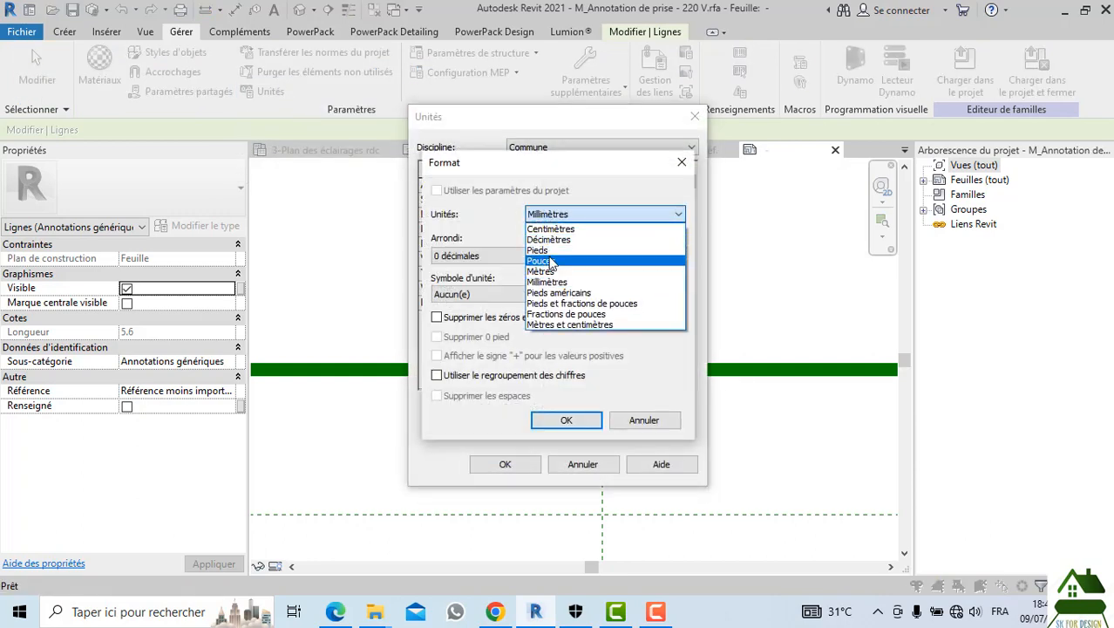
{"action": "left_click", "coordinate": [550, 271]}
{"action": "left_click", "coordinate": [538, 255]}
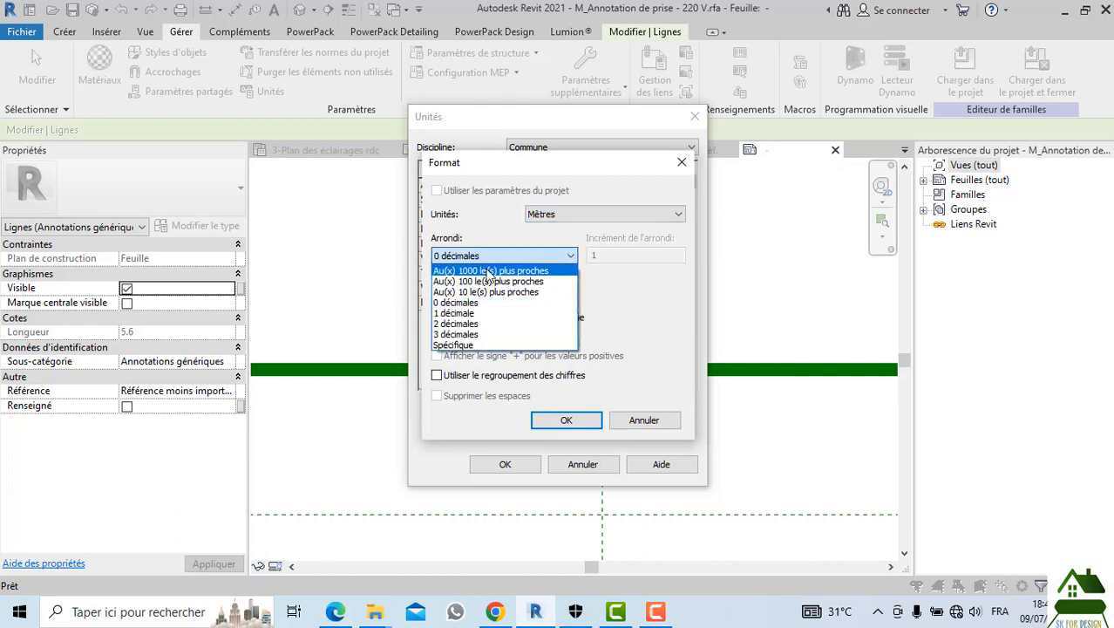
{"action": "left_click", "coordinate": [478, 325]}
{"action": "left_click", "coordinate": [562, 420]}
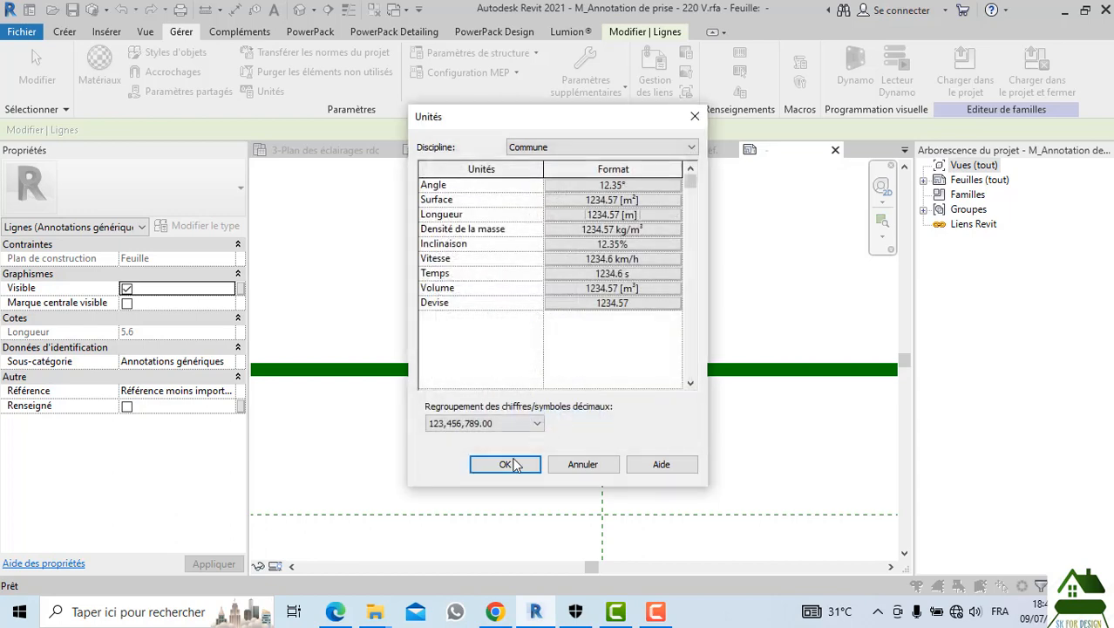
{"action": "left_click", "coordinate": [505, 464]}
Set the small circle's radius to 0.006 m
{"action": "left_click", "coordinate": [520, 288]}
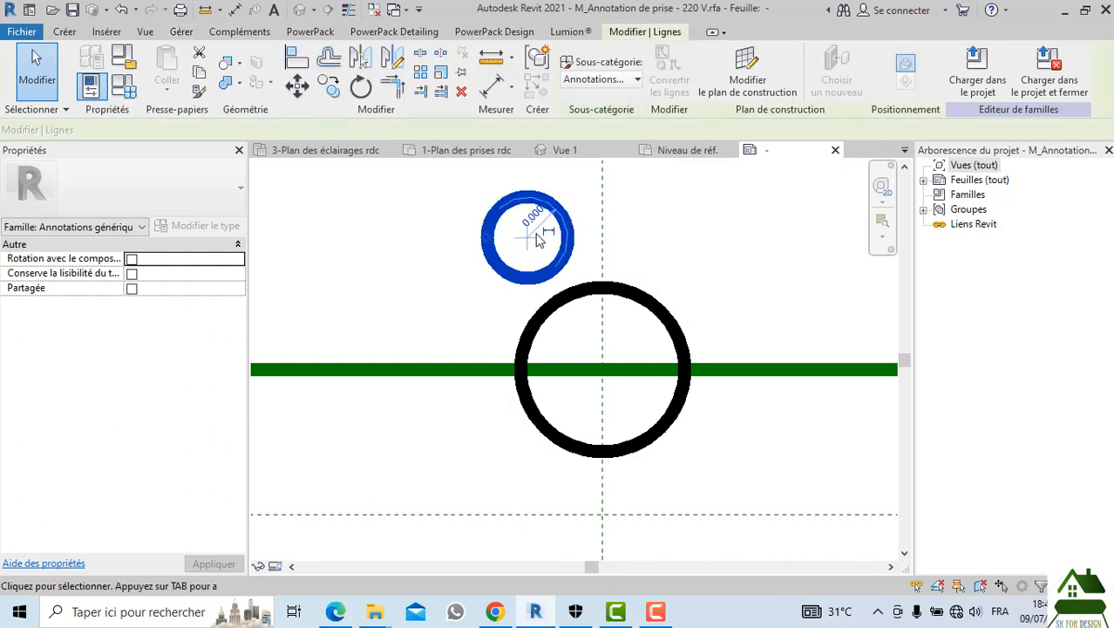
{"action": "left_click", "coordinate": [532, 216]}
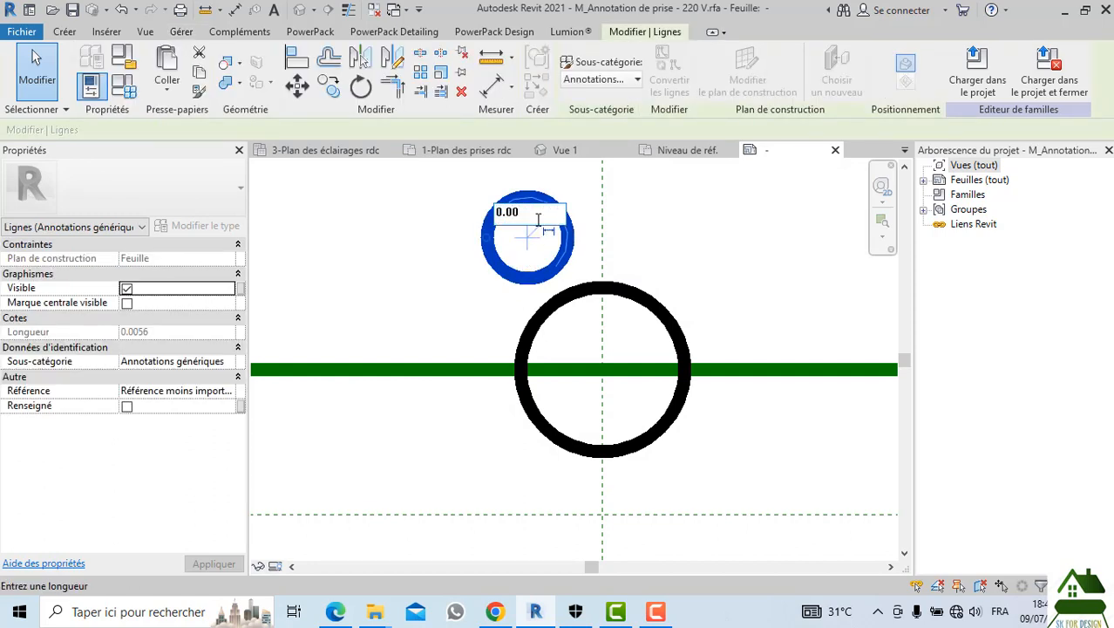
{"action": "type", "text": "0.006"}
{"action": "key", "text": "Return"}
Set the small circle's radius to 0.0005 m
{"action": "left_click", "coordinate": [555, 190]}
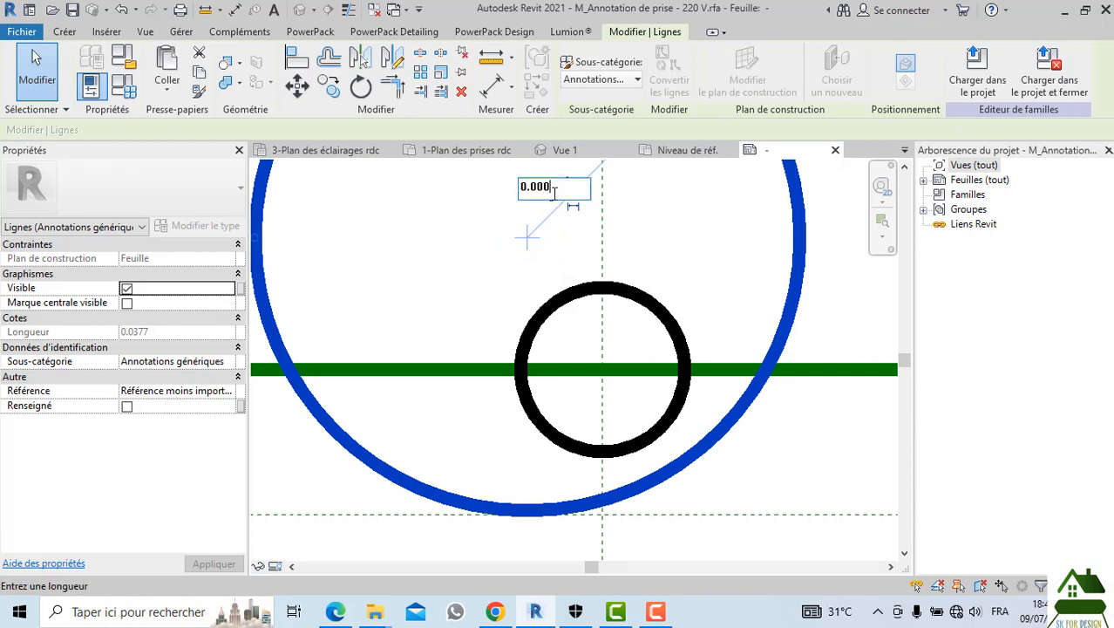
{"action": "type", "text": "0.0005"}
{"action": "key", "text": "Return"}
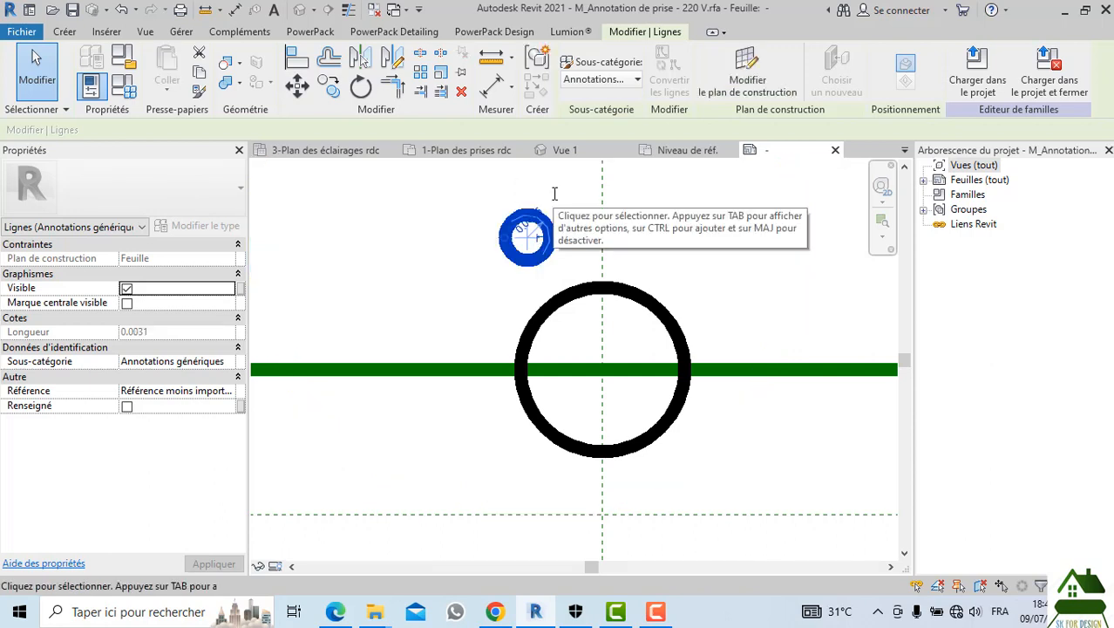
Set the small circle's radius to 0.0004 m
{"action": "scroll", "coordinate": [552, 221], "scroll_direction": "down", "scroll_amount": 1}
{"action": "scroll", "coordinate": [603, 253], "scroll_direction": "down", "scroll_amount": 1}
{"action": "left_click", "coordinate": [641, 248]}
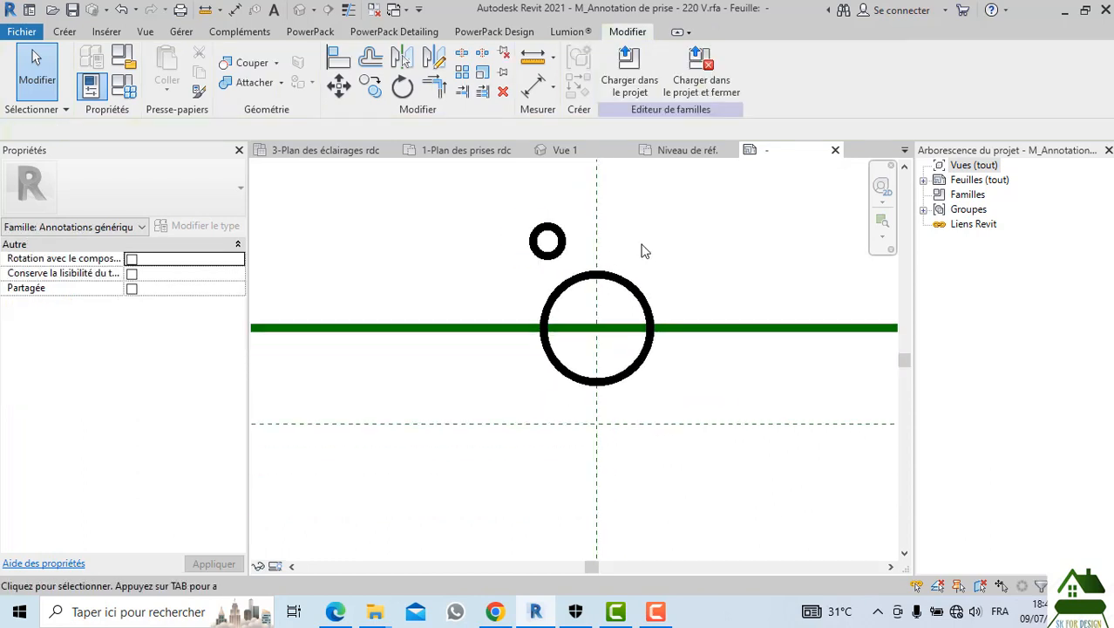
{"action": "scroll", "coordinate": [642, 248], "scroll_direction": "down", "scroll_amount": 2}
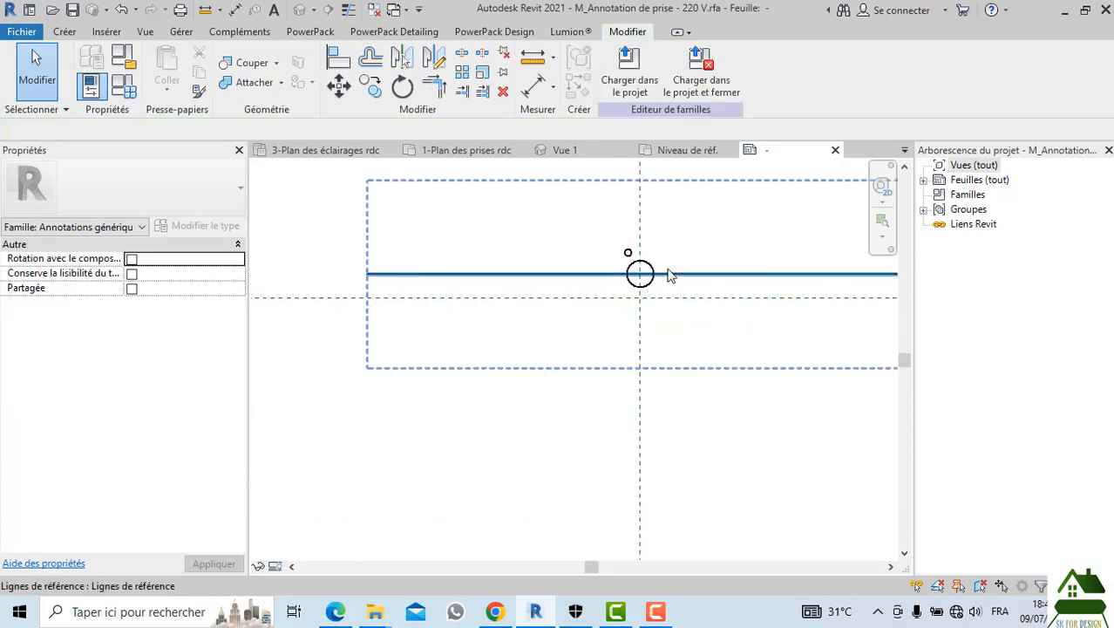
{"action": "scroll", "coordinate": [654, 264], "scroll_direction": "up", "scroll_amount": 3}
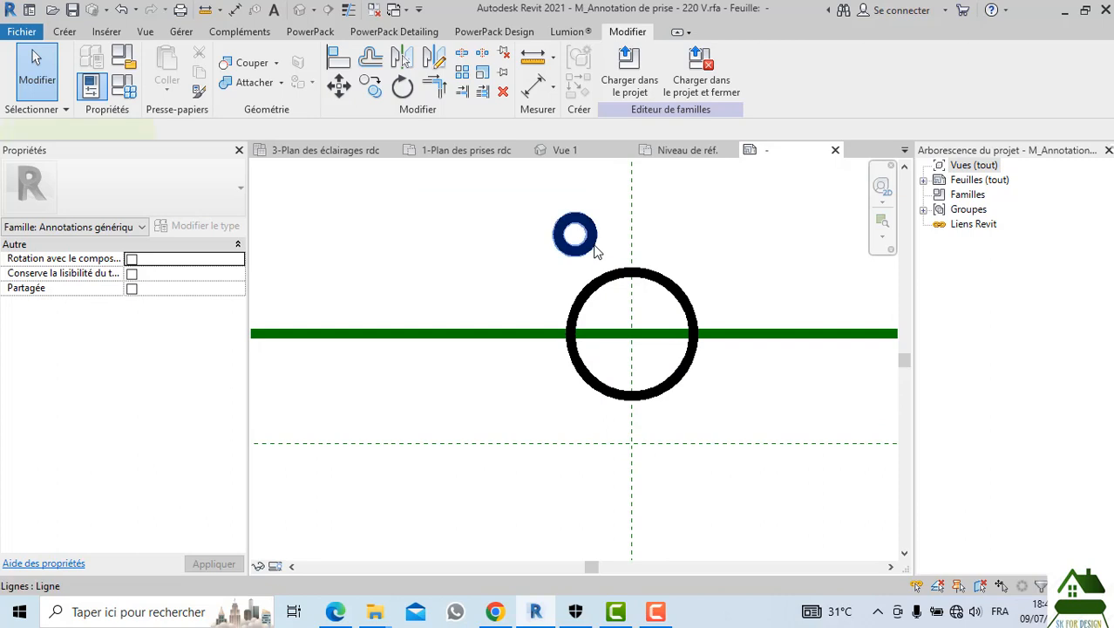
{"action": "left_click", "coordinate": [593, 247]}
{"action": "scroll", "coordinate": [587, 223], "scroll_direction": "up", "scroll_amount": 3}
{"action": "left_click", "coordinate": [579, 231]}
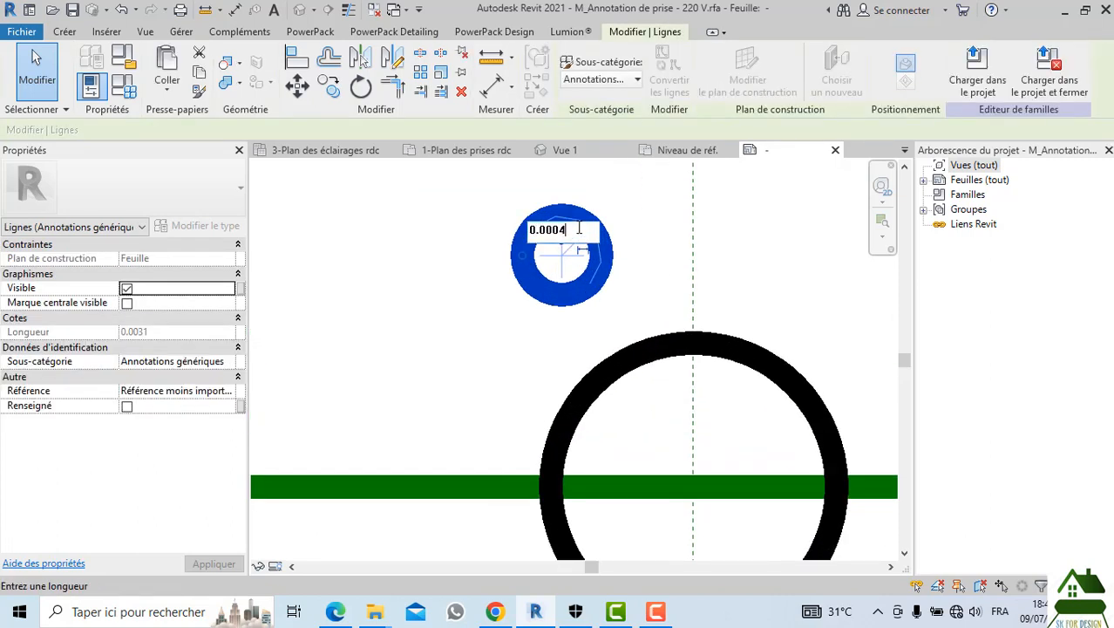
{"action": "type", "text": "0.0004"}
{"action": "key", "text": "Return"}
{"action": "scroll", "coordinate": [571, 355], "scroll_direction": "down", "scroll_amount": 3}
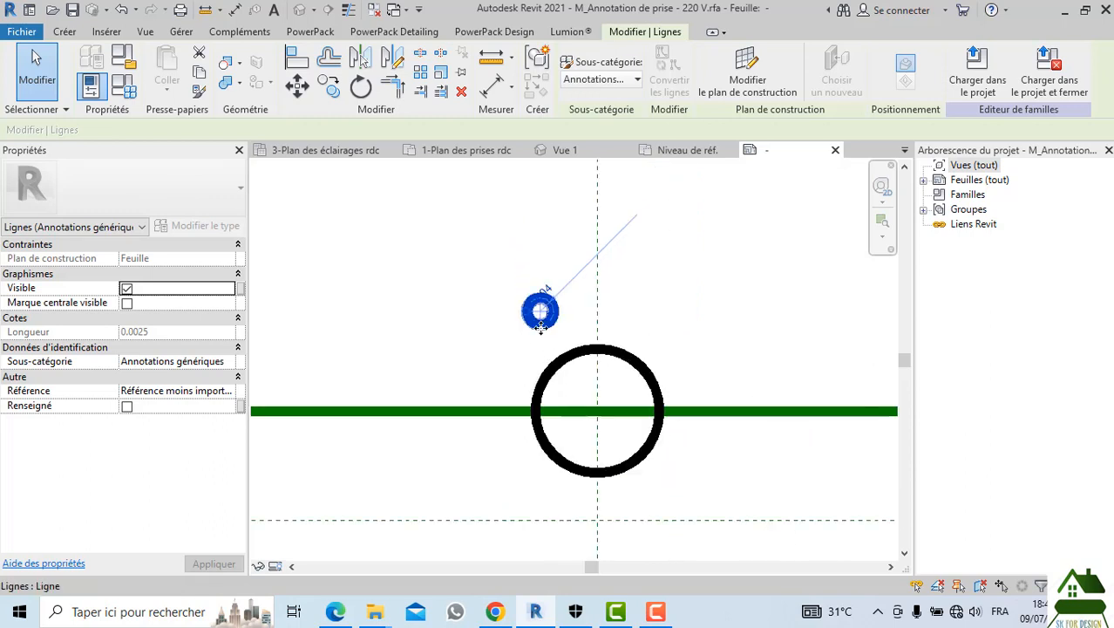
Move the small circle by its centre onto the vertical reference plane, inside the upper part of the large circle
{"action": "left_click", "coordinate": [297, 85]}
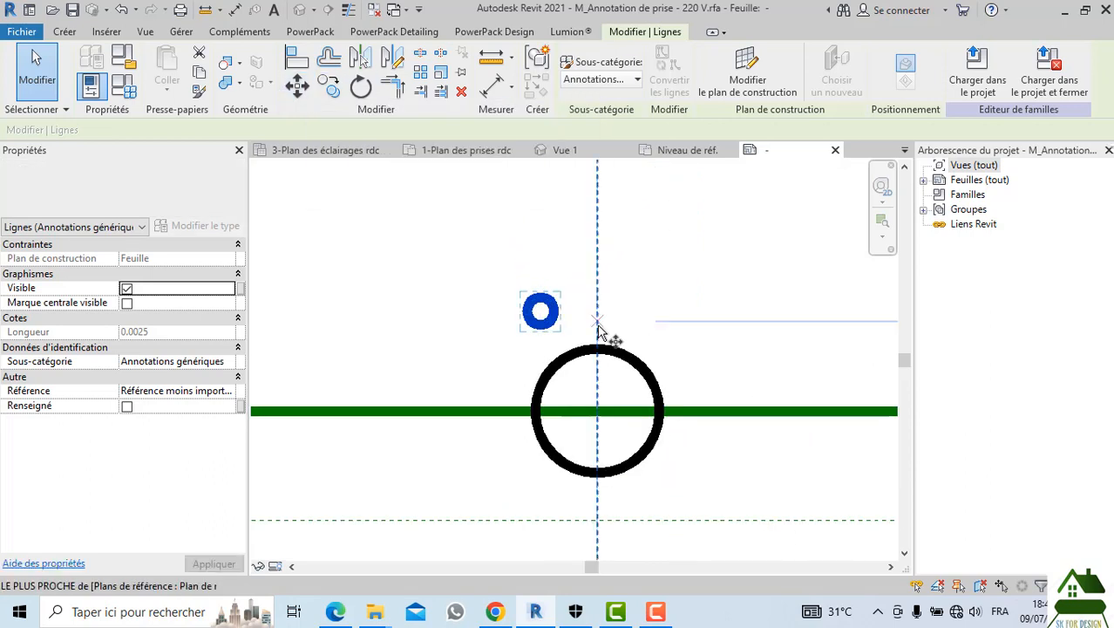
{"action": "left_click", "coordinate": [534, 312]}
{"action": "scroll", "coordinate": [603, 356], "scroll_direction": "up", "scroll_amount": 3}
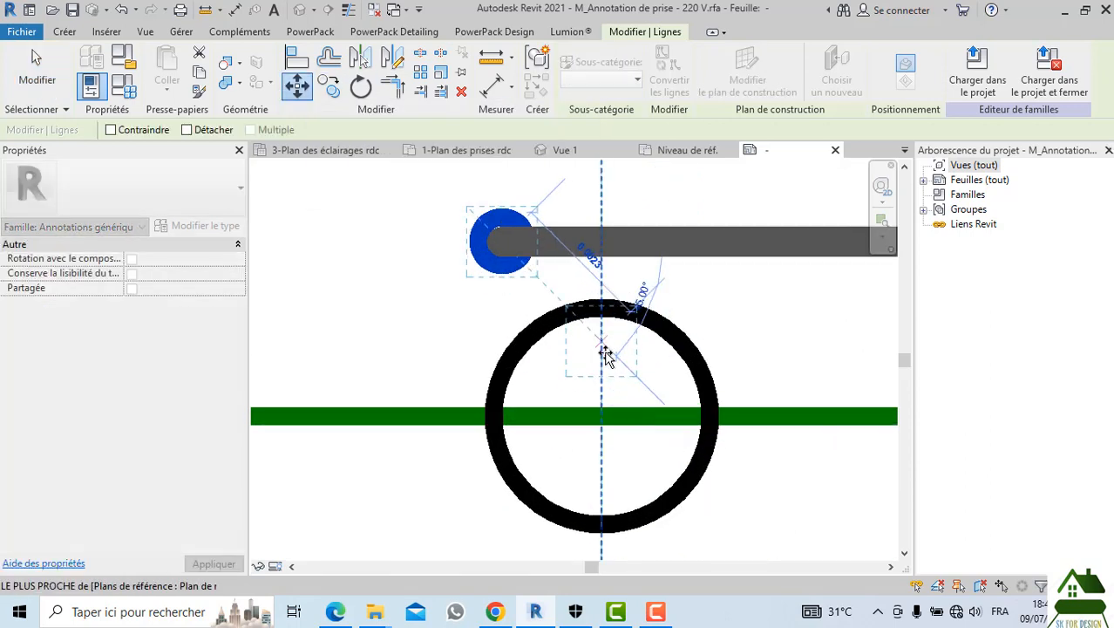
{"action": "left_click", "coordinate": [607, 358]}
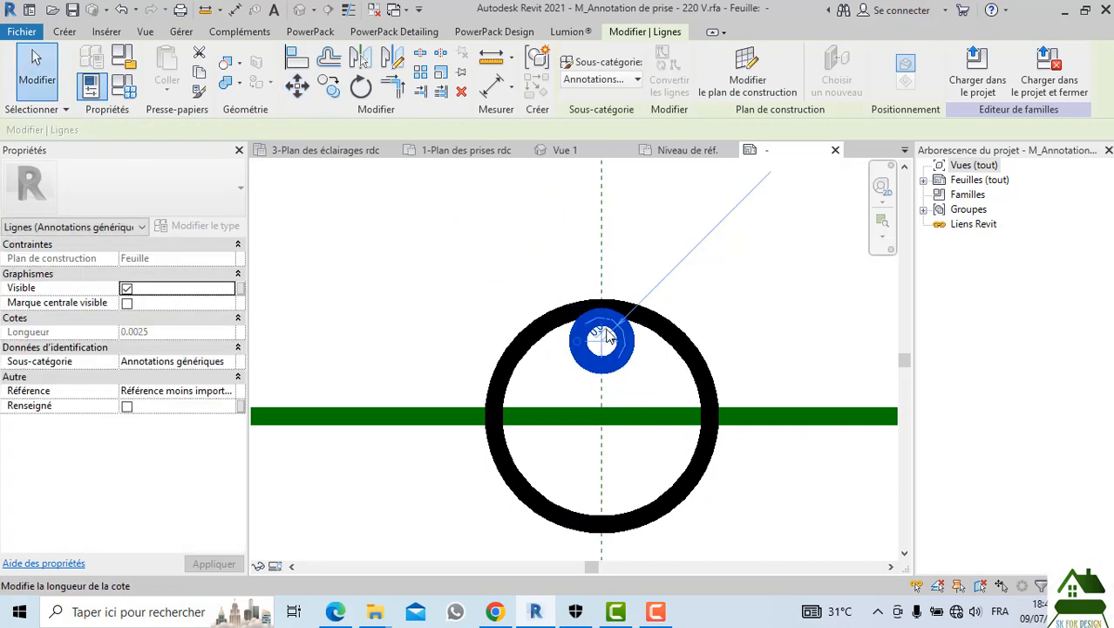
Set the small circle's radius to 0.0003 m
{"action": "scroll", "coordinate": [603, 353], "scroll_direction": "up", "scroll_amount": 2}
{"action": "left_click", "coordinate": [605, 326]}
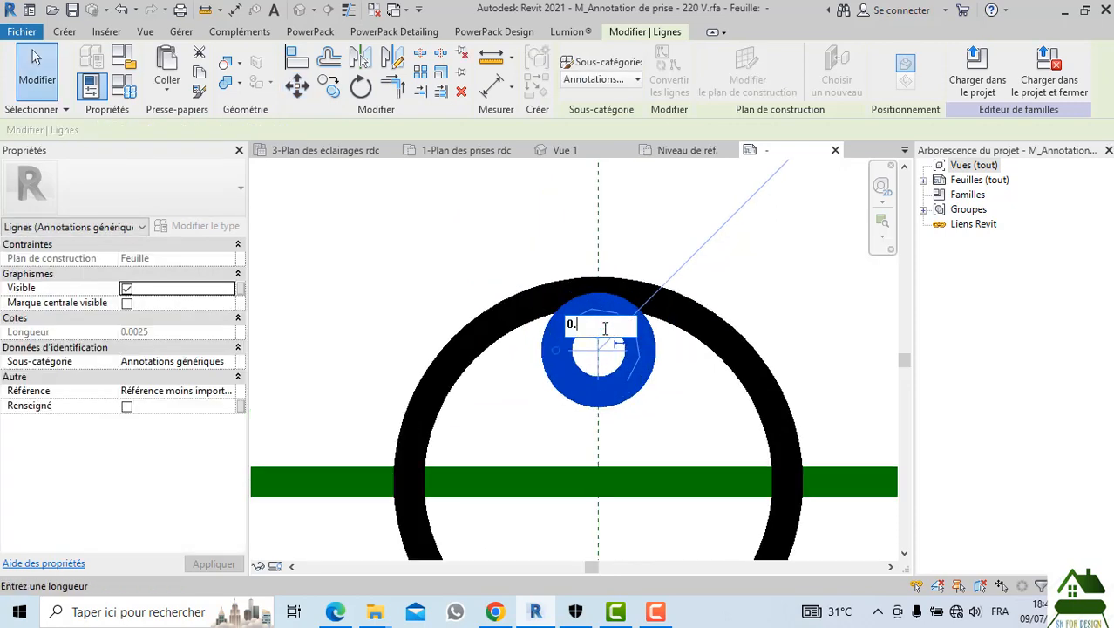
{"action": "type", "text": "0.0003"}
{"action": "key", "text": "Return"}
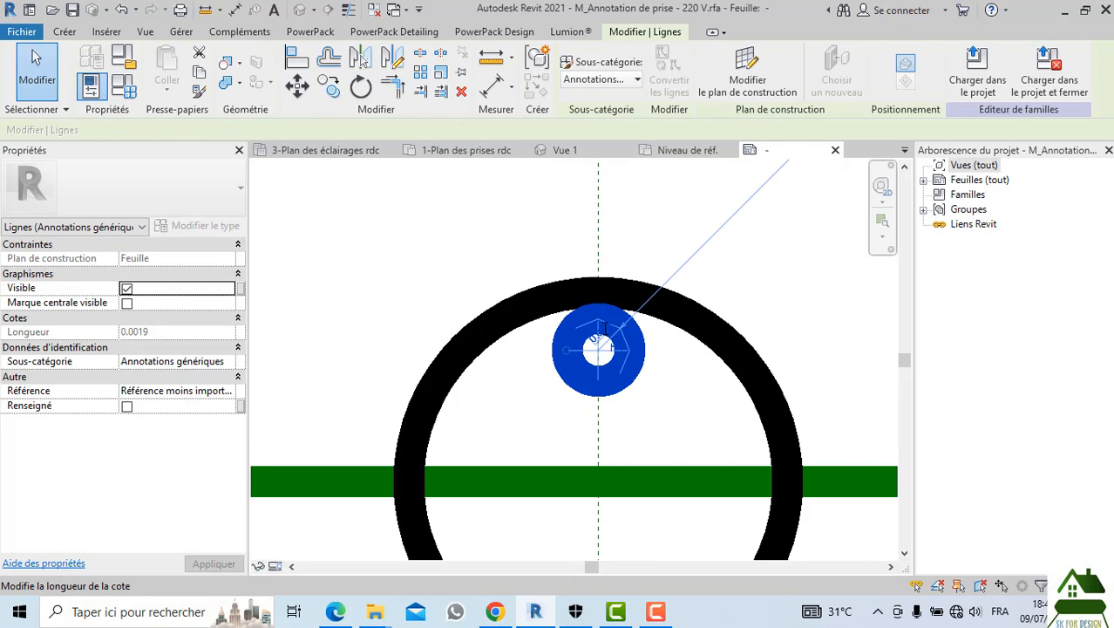
{"action": "scroll", "coordinate": [595, 405], "scroll_direction": "down", "scroll_amount": 2}
{"action": "left_click", "coordinate": [637, 421]}
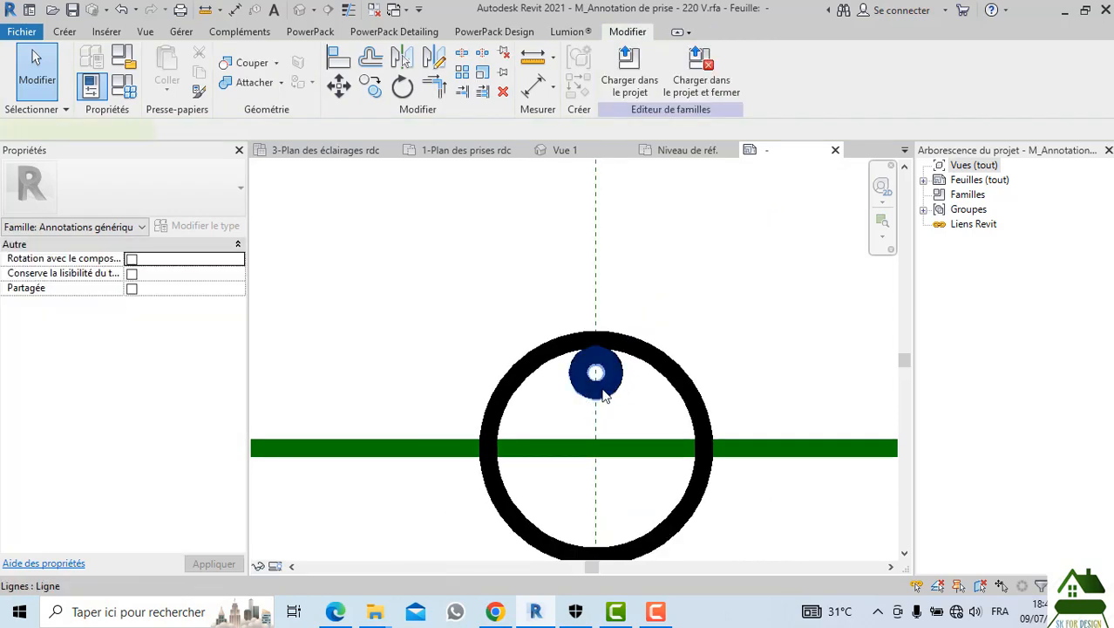
Set the small circle's radius to 0.0002 m
{"action": "left_click", "coordinate": [597, 373]}
{"action": "scroll", "coordinate": [592, 353], "scroll_direction": "up", "scroll_amount": 2}
{"action": "left_click", "coordinate": [592, 351]}
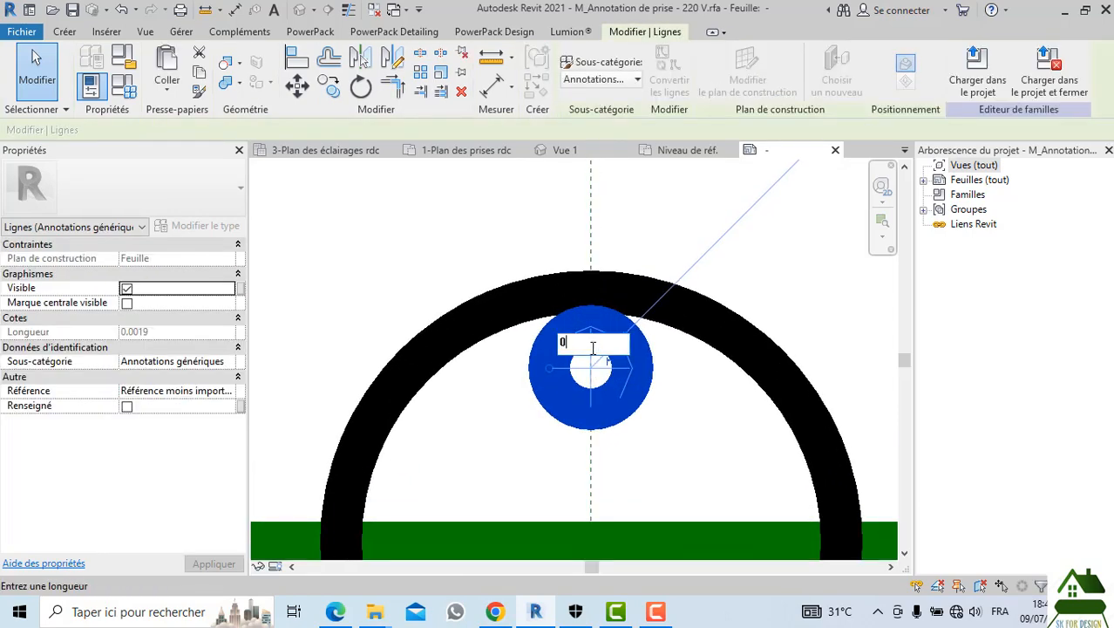
{"action": "type", "text": "0.0002"}
{"action": "key", "text": "Return"}
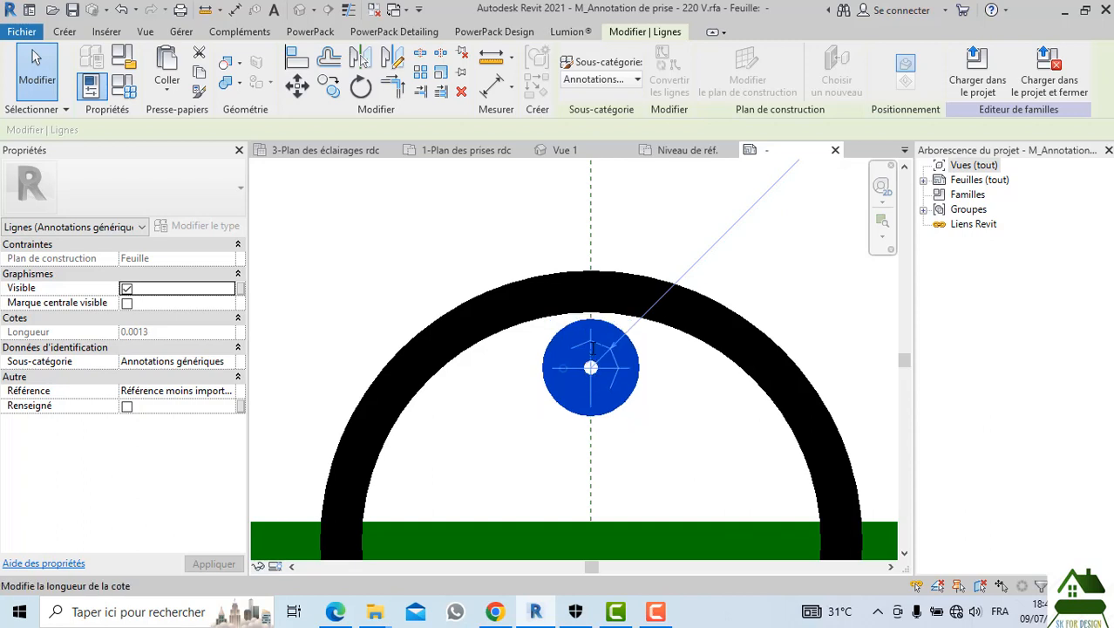
{"action": "scroll", "coordinate": [591, 346], "scroll_direction": "down", "scroll_amount": 2}
{"action": "left_click", "coordinate": [471, 261]}
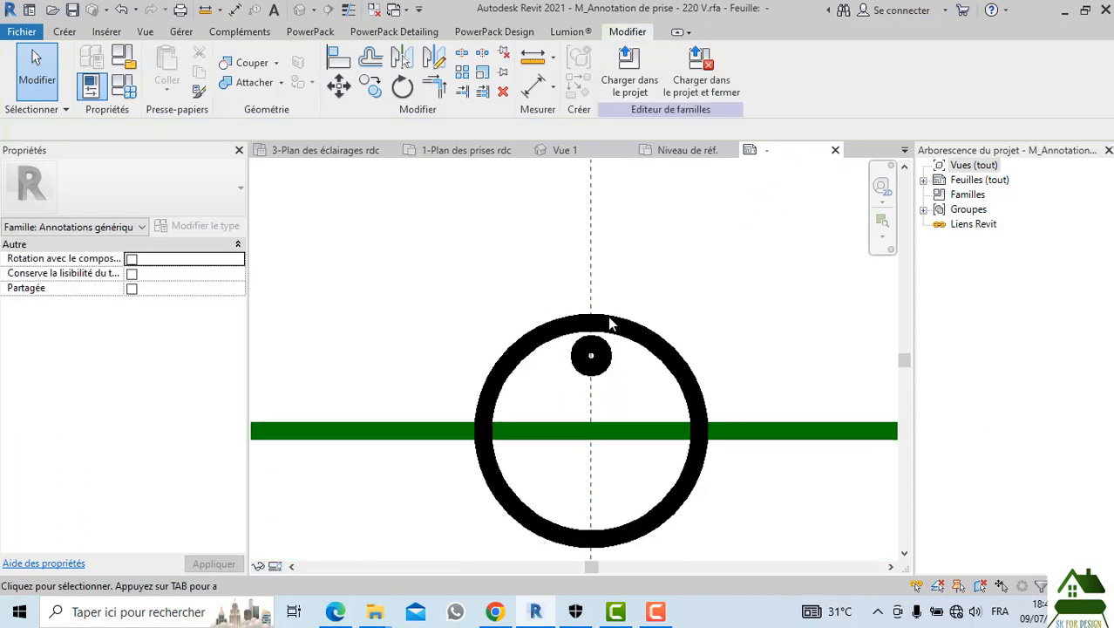
Move the small circle slightly down along the vertical reference plane, away from the large circle's upper edge
{"action": "left_click", "coordinate": [604, 373]}
{"action": "key", "text": "m"}
{"action": "key", "text": "v"}
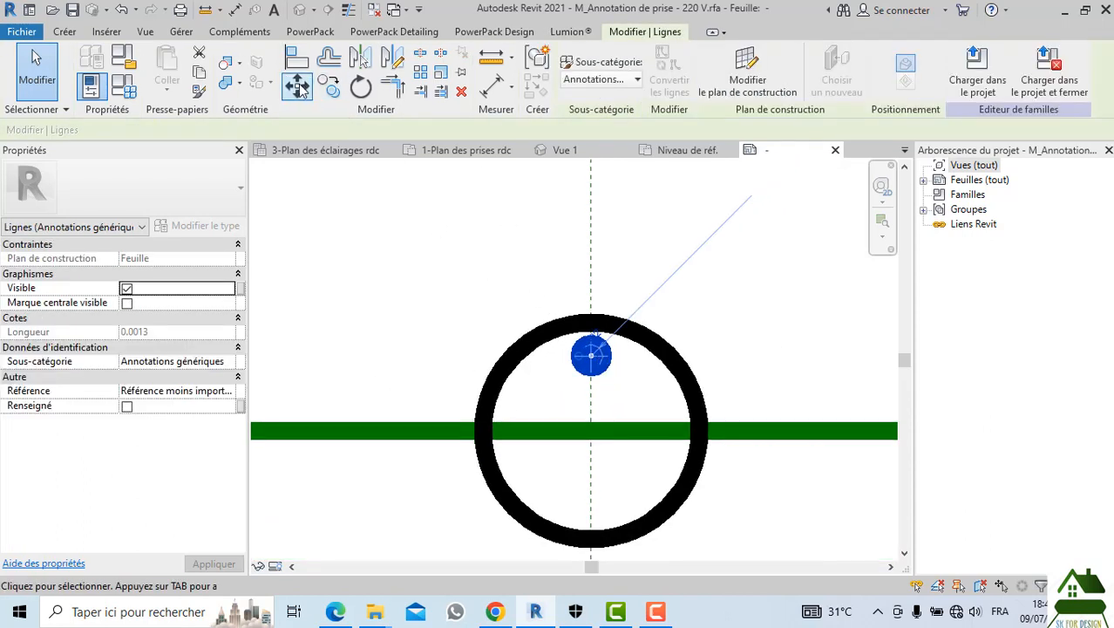
{"action": "left_click", "coordinate": [591, 355]}
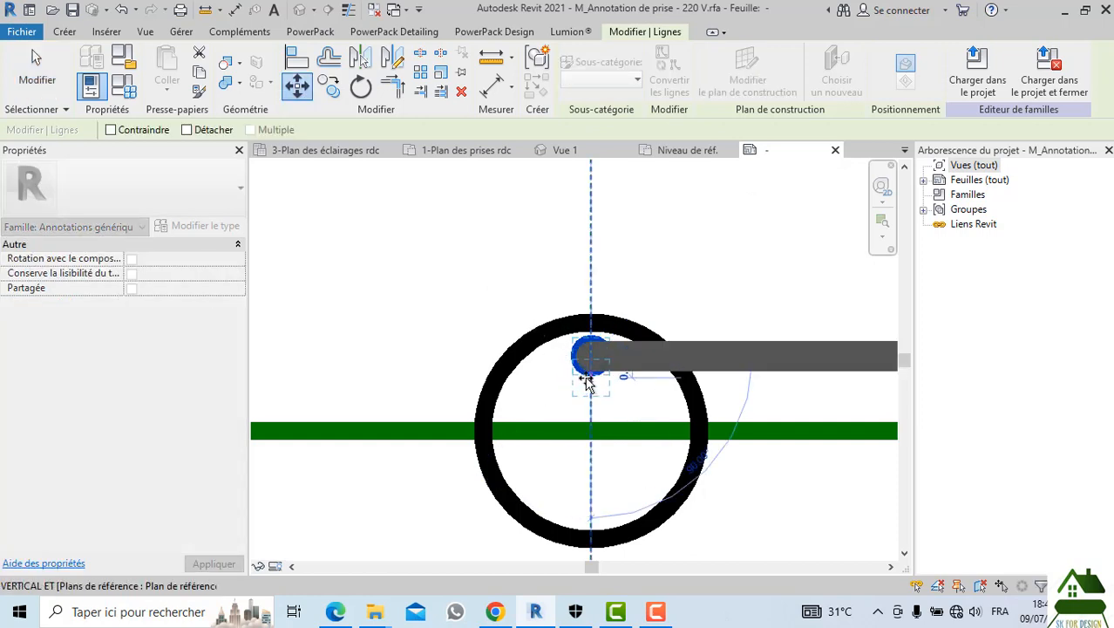
{"action": "left_click", "coordinate": [589, 378]}
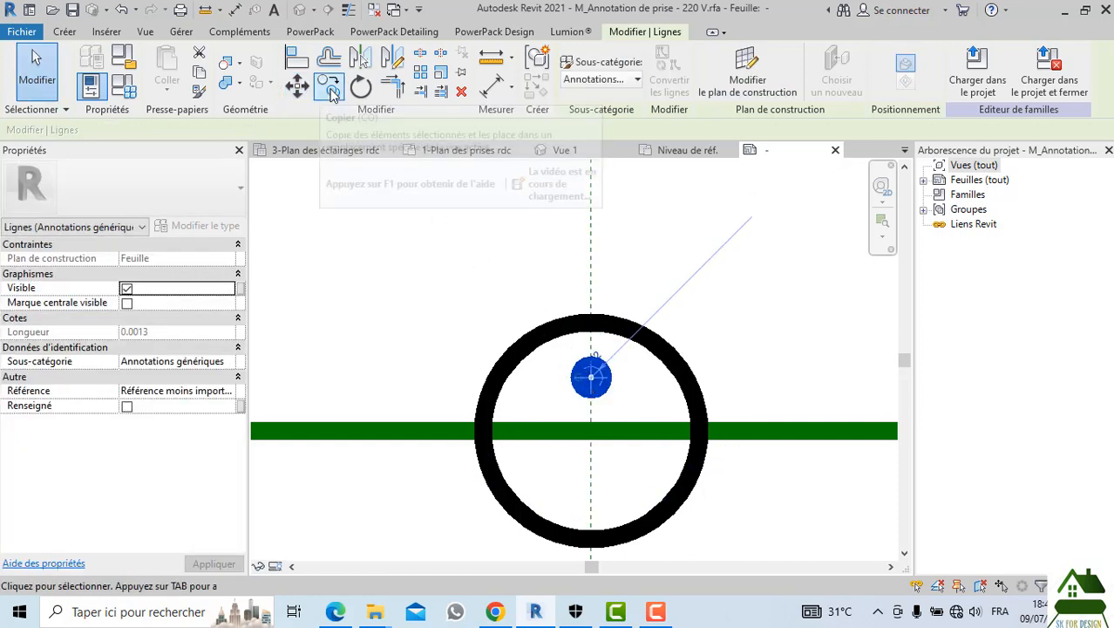
Copy the small circle to the lower left and lower right inside the large circle, forming a triangle of three
{"action": "left_click", "coordinate": [329, 85]}
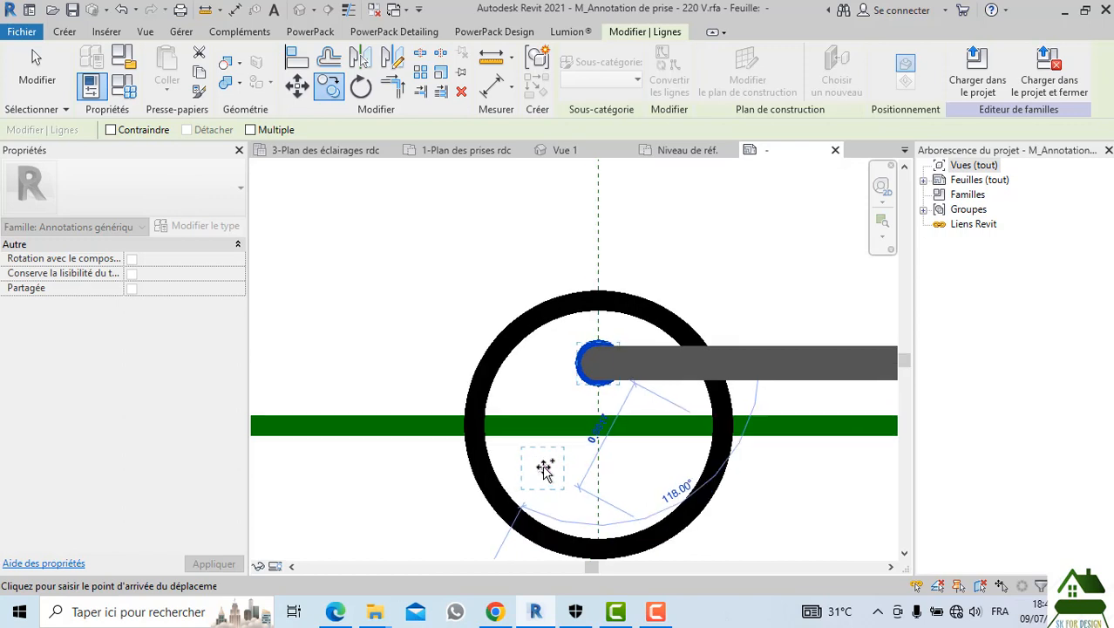
{"action": "left_click", "coordinate": [541, 467]}
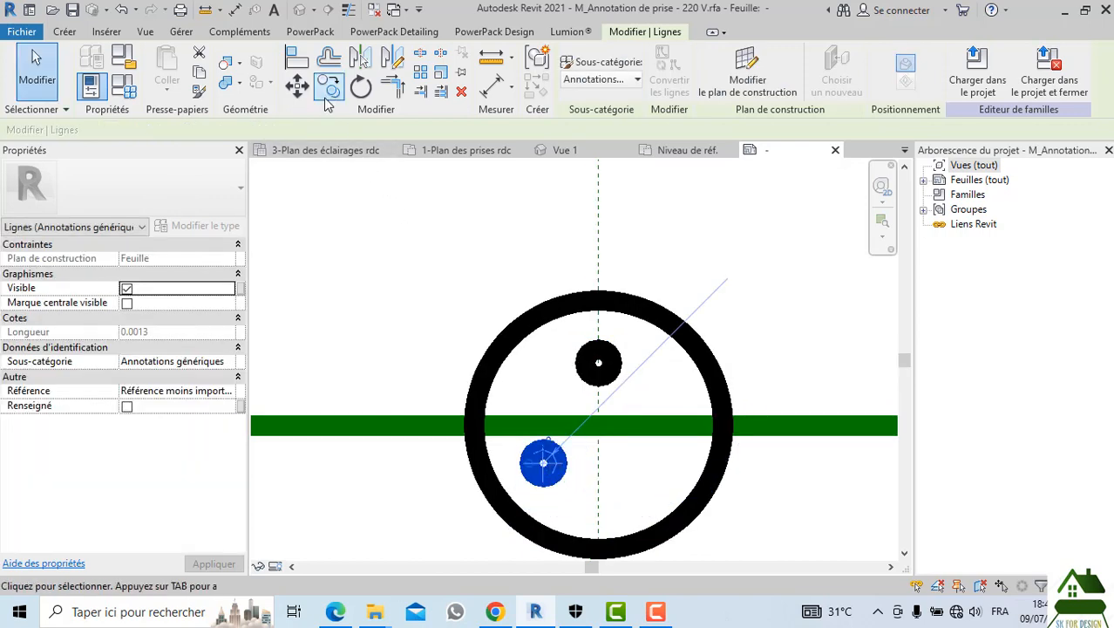
{"action": "left_click", "coordinate": [329, 87]}
{"action": "left_click", "coordinate": [543, 462]}
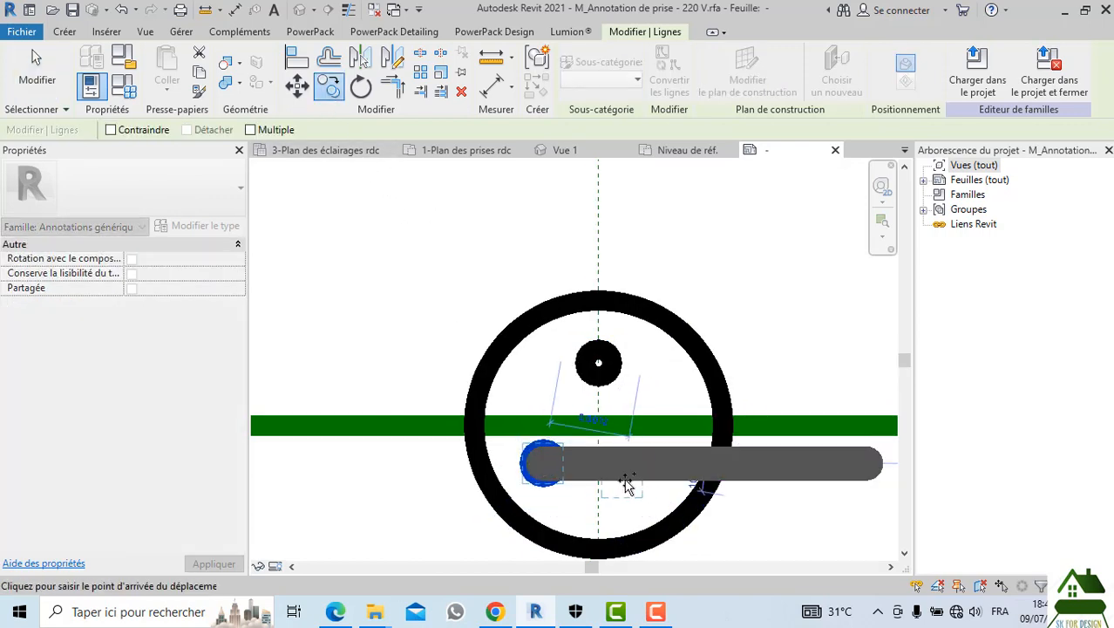
{"action": "left_click", "coordinate": [649, 465]}
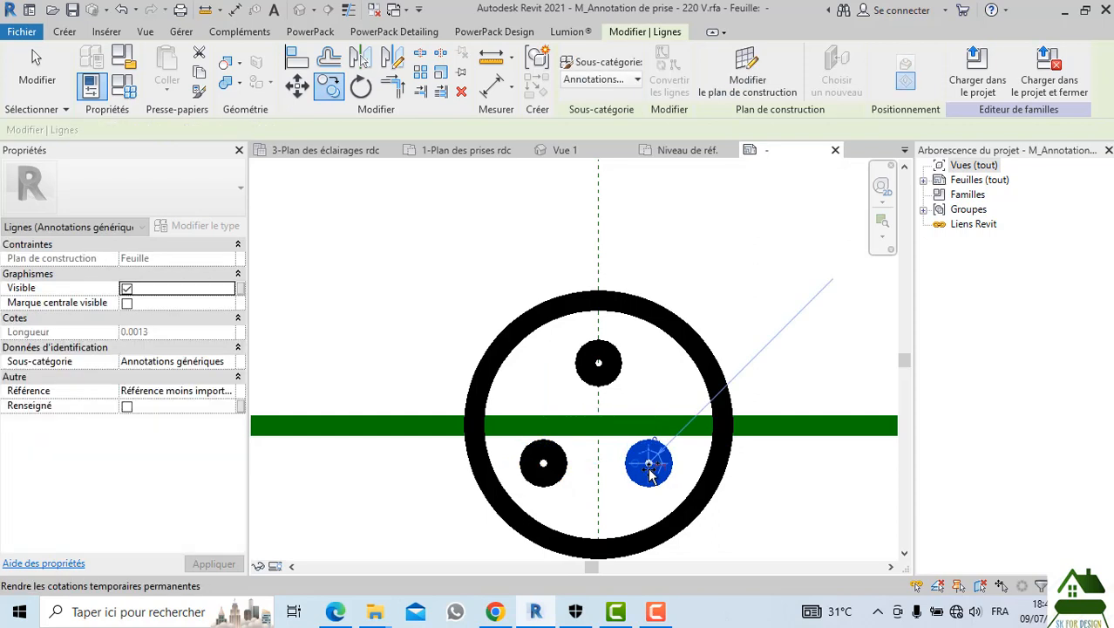
{"action": "key", "text": "Escape"}
{"action": "scroll", "coordinate": [577, 207], "scroll_direction": "down", "scroll_amount": 5}
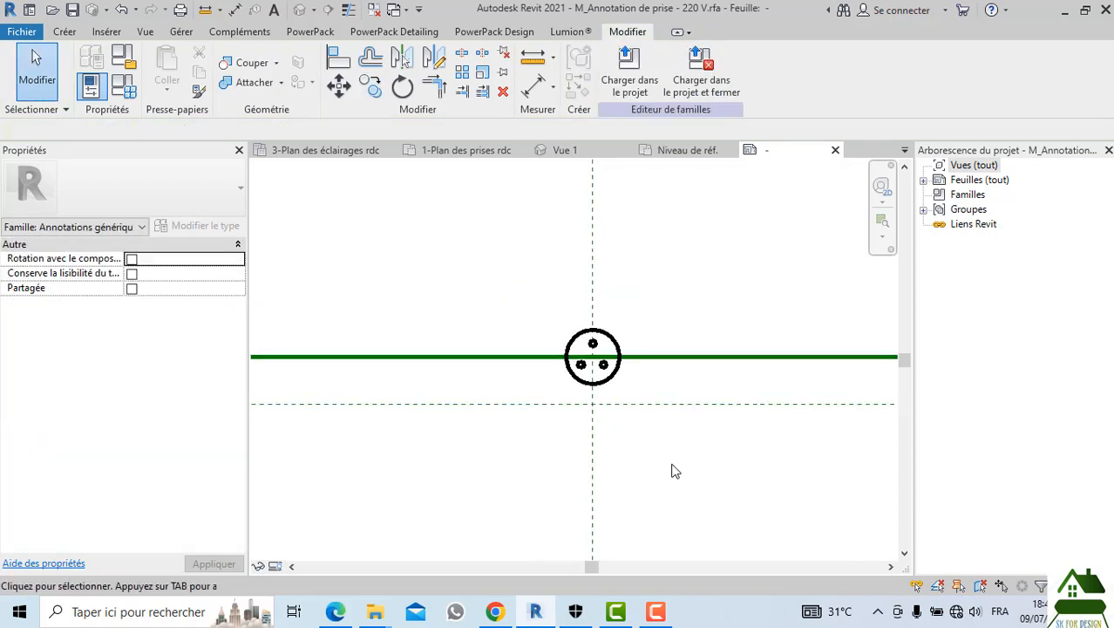
Save the family as a new file in the Appareillage folder, inserting the author's surname after "M_Annotation" and keeping the default save options
{"action": "left_click", "coordinate": [14, 33]}
{"action": "mouse_move", "coordinate": [54, 220]}
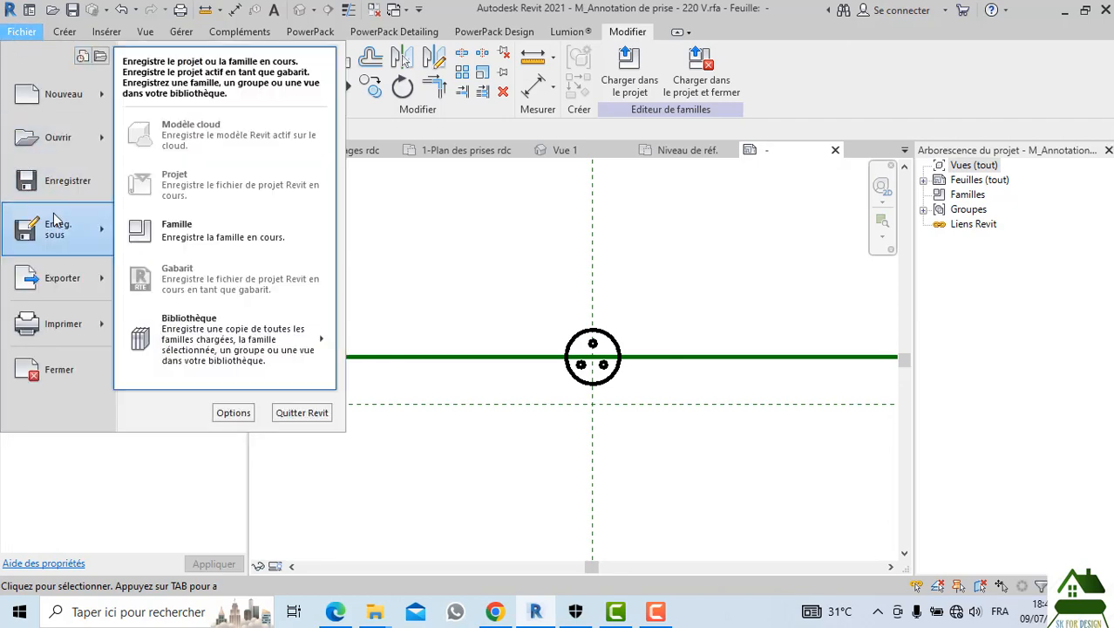
{"action": "left_click", "coordinate": [177, 230]}
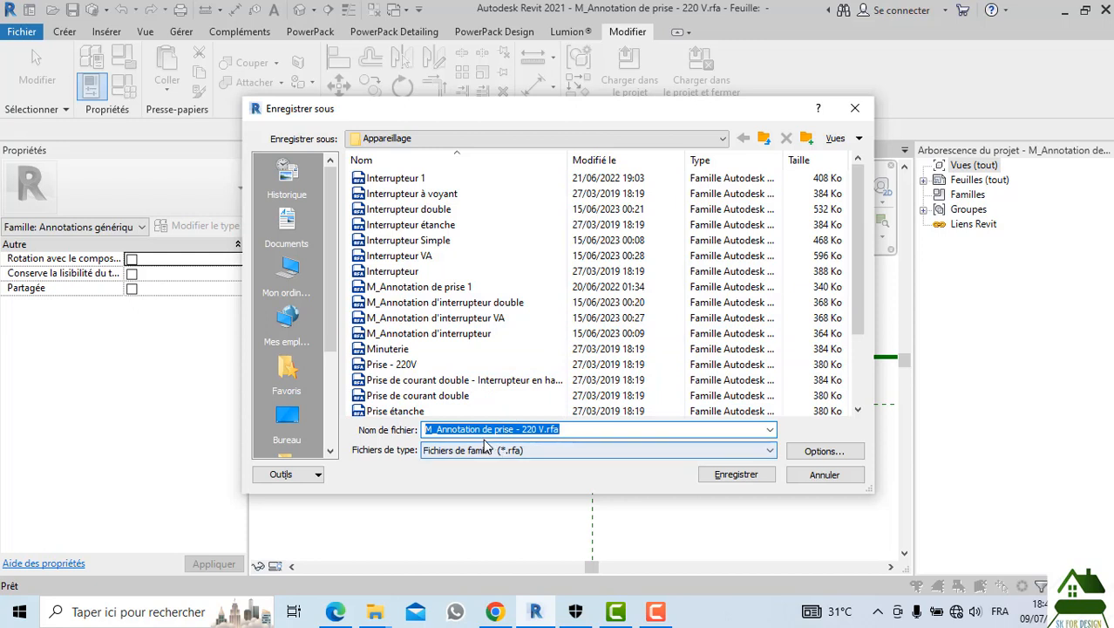
{"action": "left_click", "coordinate": [477, 429]}
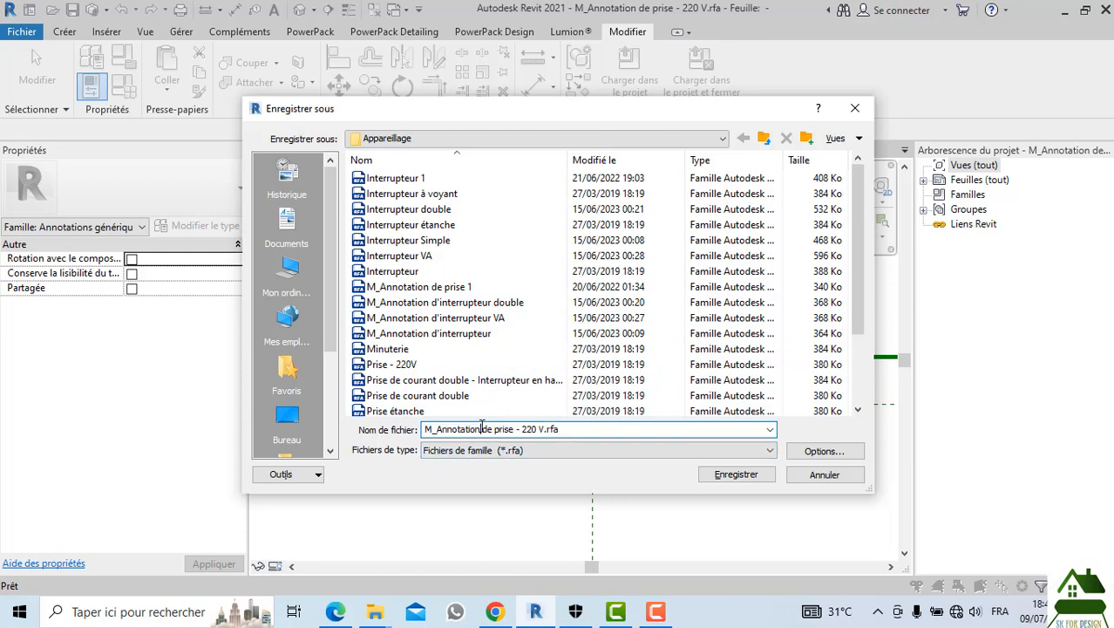
{"action": "type", "text": "SAKHO"}
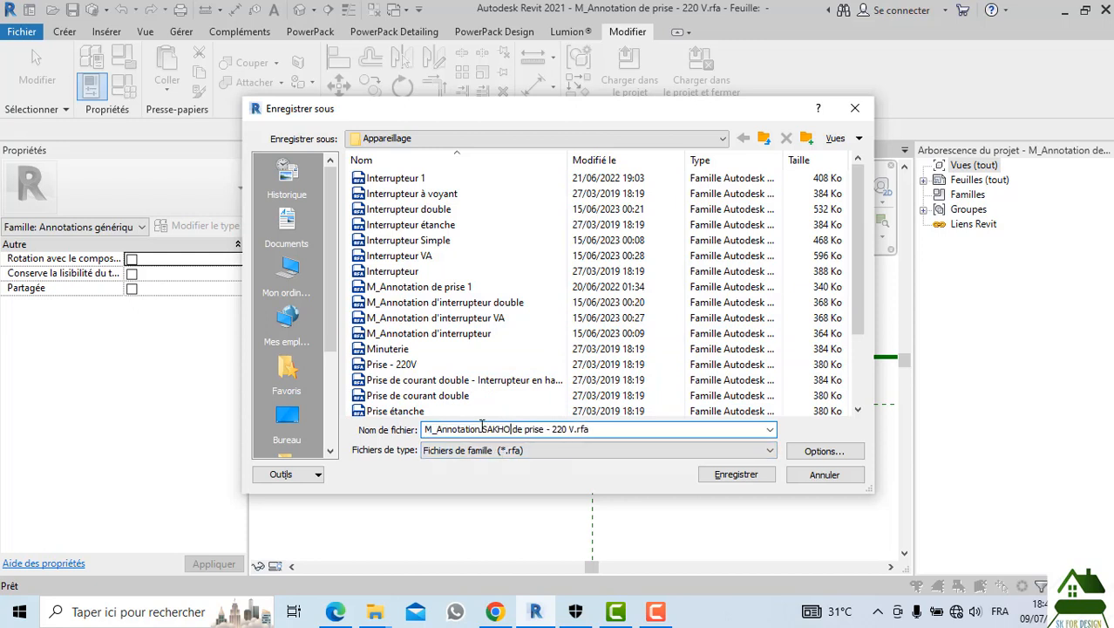
{"action": "left_click", "coordinate": [824, 452]}
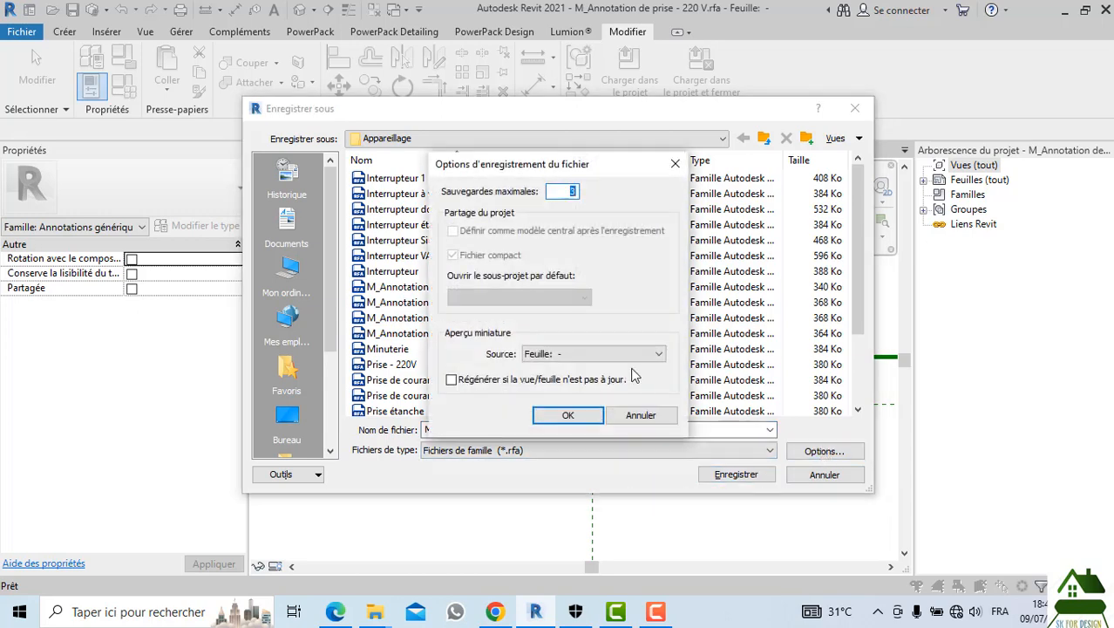
{"action": "left_click", "coordinate": [568, 415]}
{"action": "left_click", "coordinate": [744, 481]}
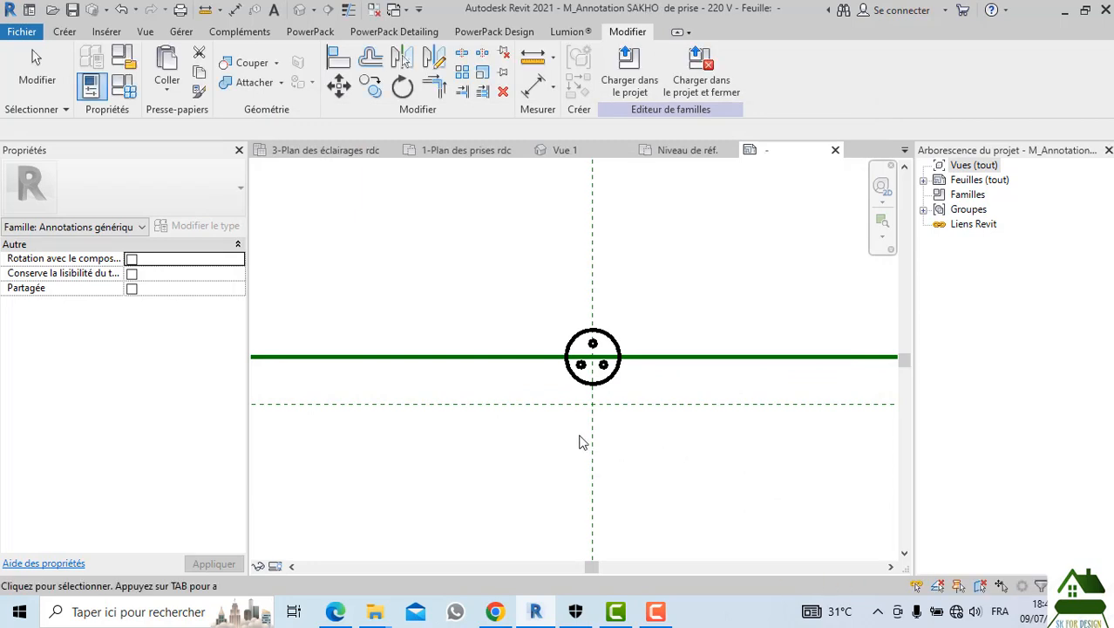
Examine the family types and the properties of the "Annotation de libellé" parameter without changing them
{"action": "left_click", "coordinate": [581, 384]}
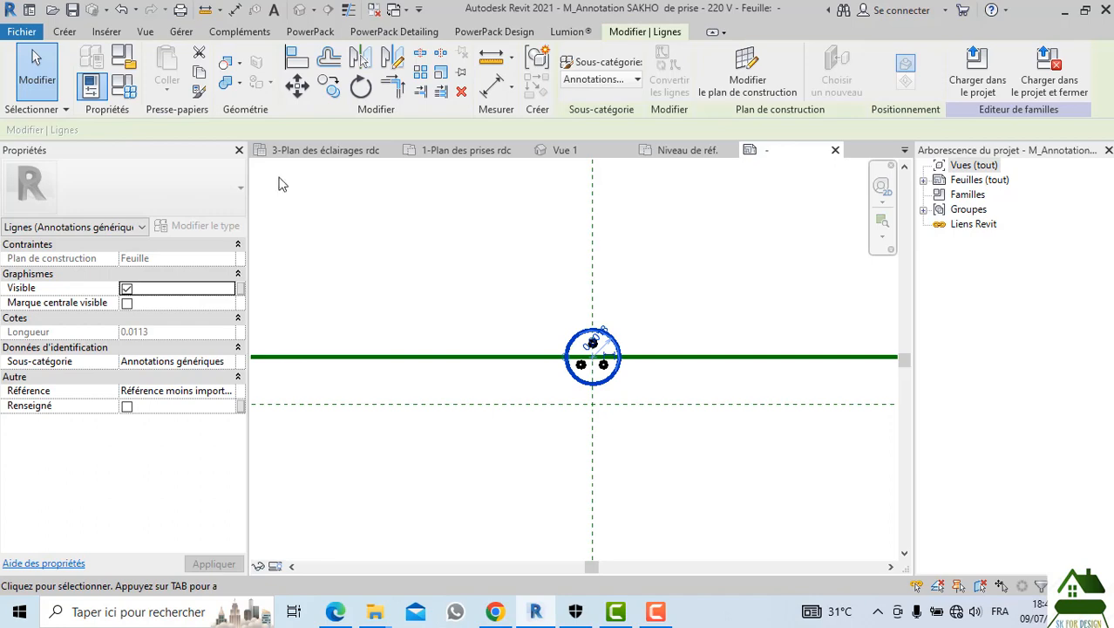
{"action": "left_click", "coordinate": [128, 88]}
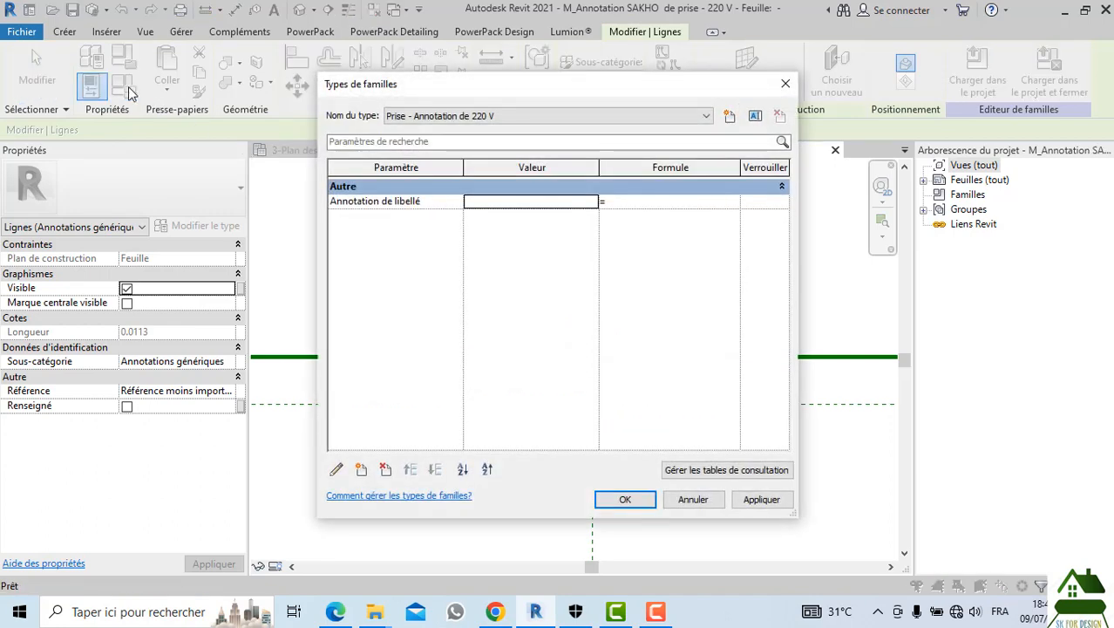
{"action": "left_click", "coordinate": [590, 203]}
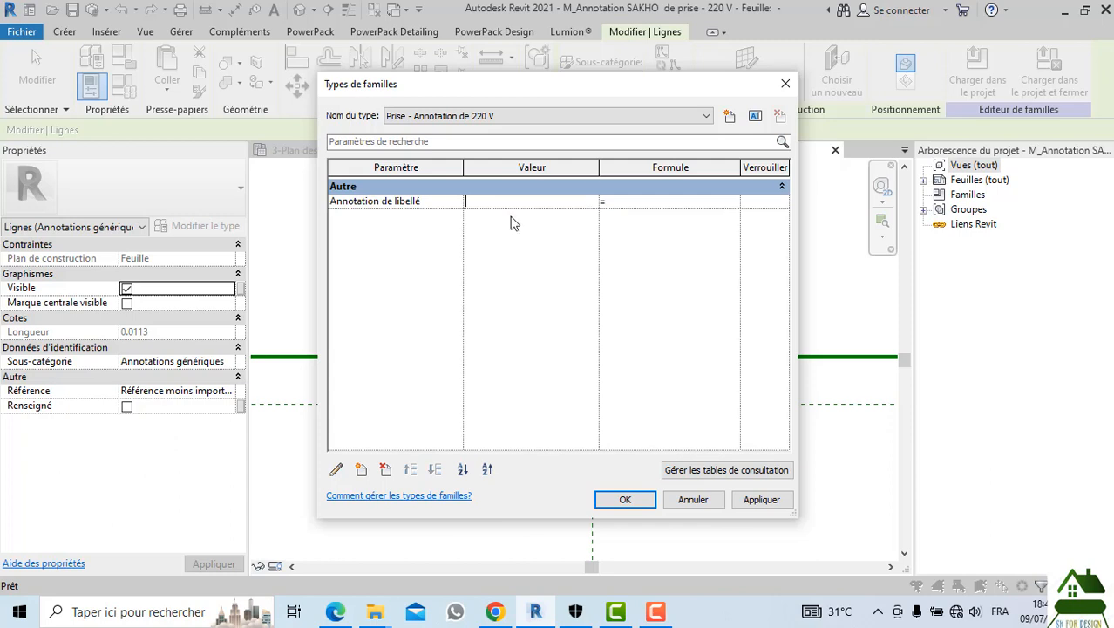
{"action": "left_click", "coordinate": [404, 201]}
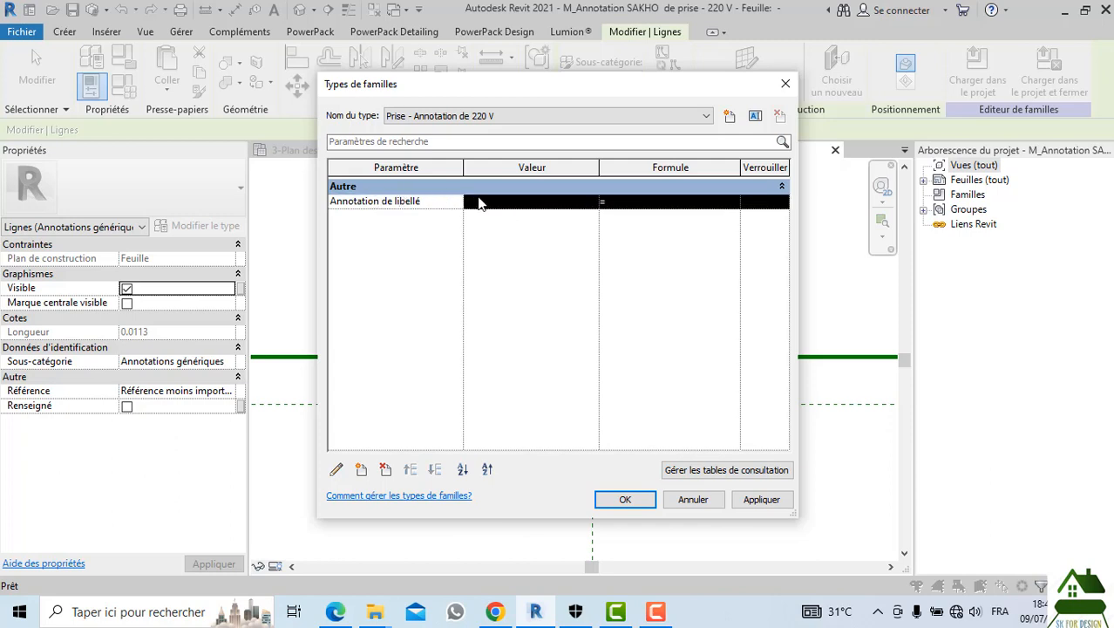
{"action": "left_click", "coordinate": [337, 470]}
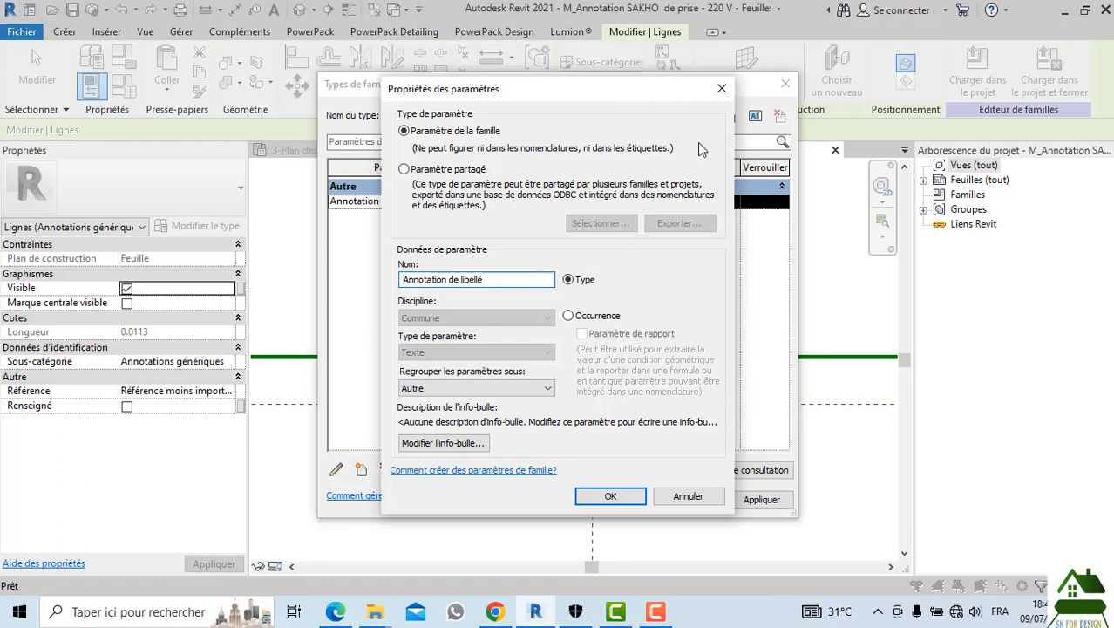
{"action": "left_click", "coordinate": [721, 89]}
{"action": "left_click", "coordinate": [785, 84]}
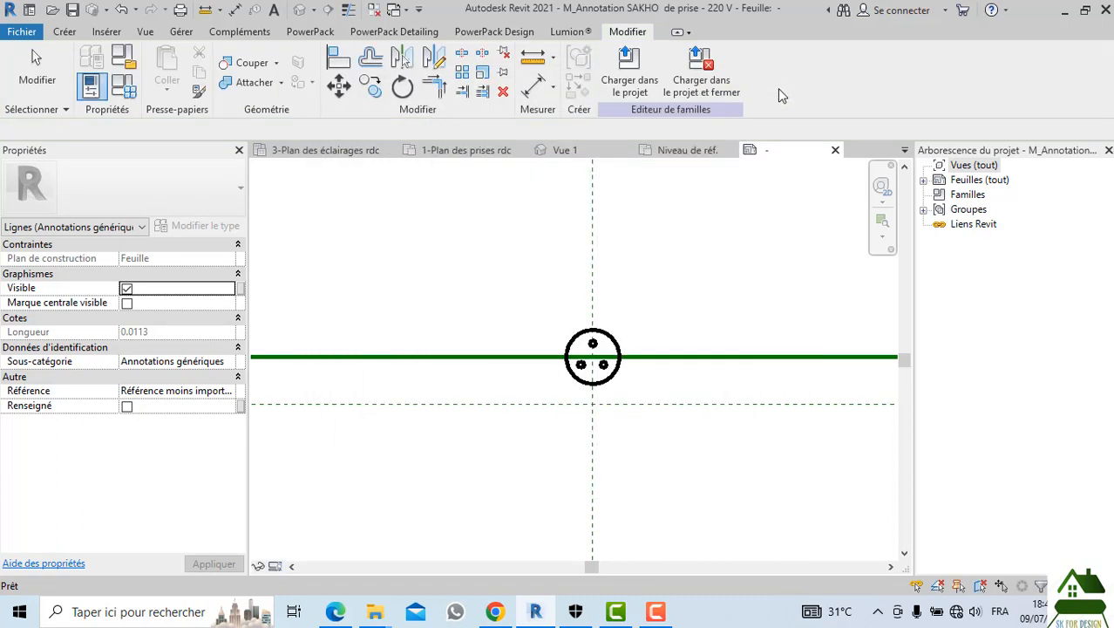
Load the reworked annotation symbol into the Prise - 220V.rfa family only, leaving out the plan eletrique tuto.rvt project
{"action": "left_click", "coordinate": [626, 83]}
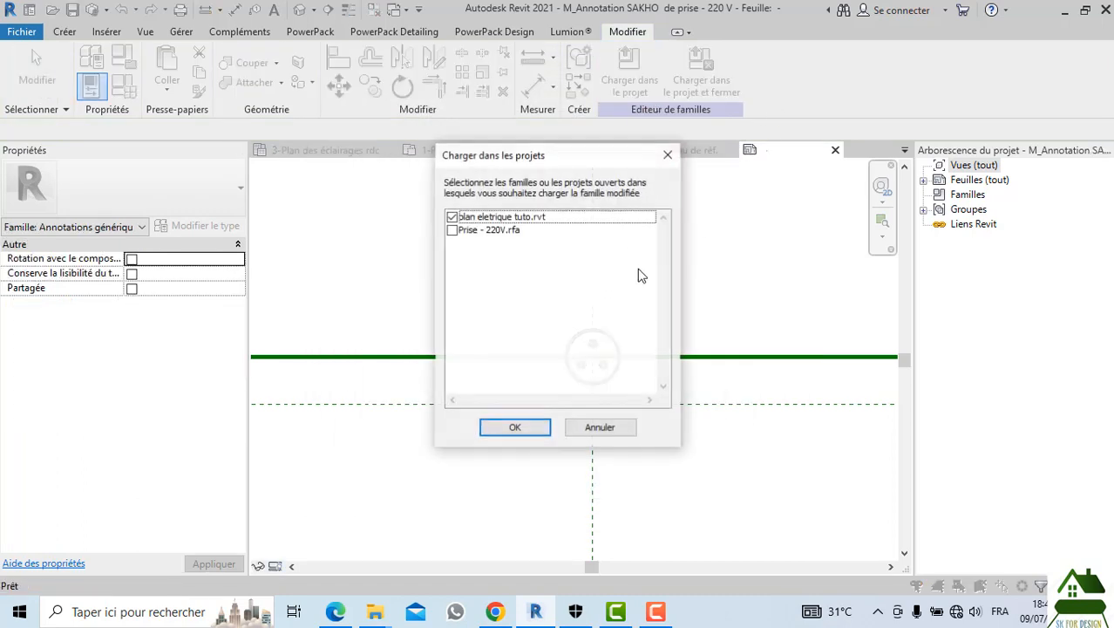
{"action": "left_click", "coordinate": [451, 231]}
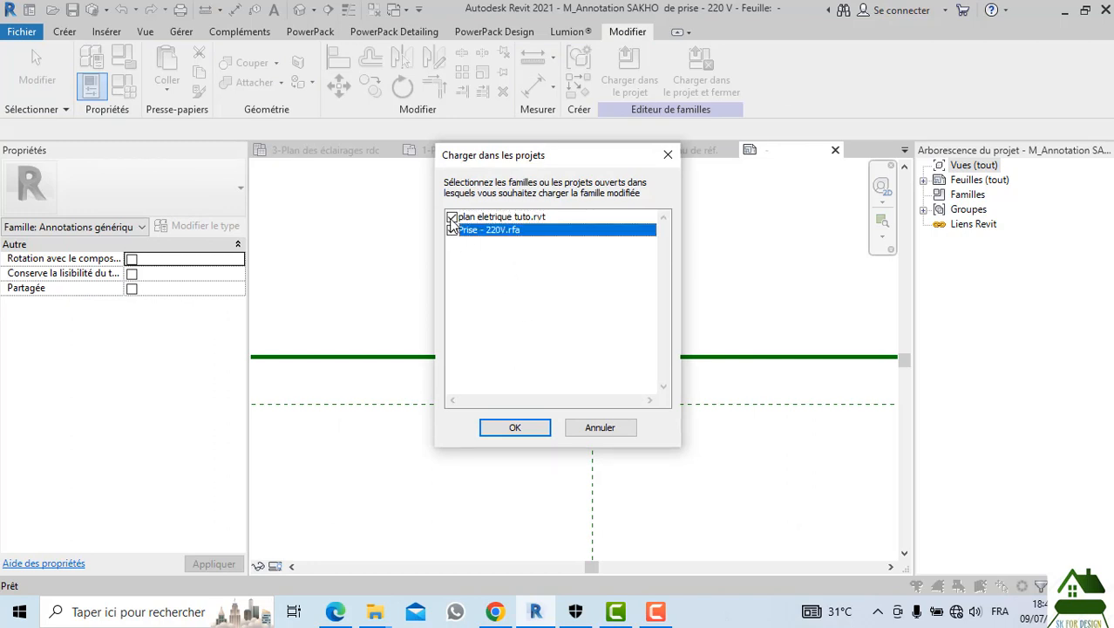
{"action": "left_click", "coordinate": [452, 217]}
{"action": "left_click", "coordinate": [496, 424]}
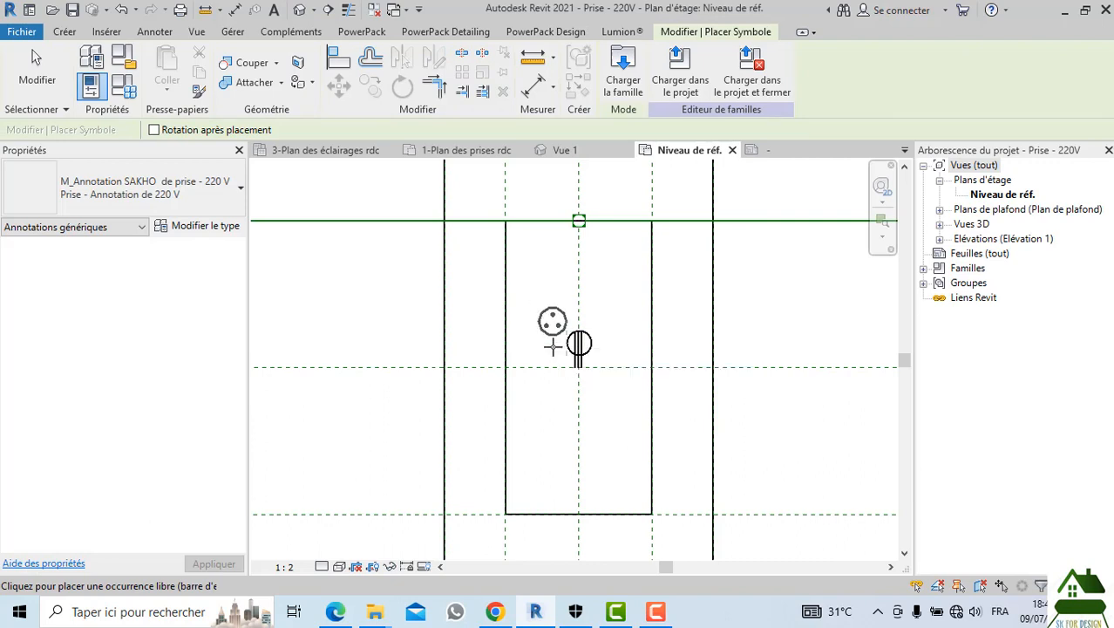
Place the new three-circle symbol at the intersection of the centre reference planes and delete the old socket symbol beneath it
{"action": "scroll", "coordinate": [579, 362], "scroll_direction": "up", "scroll_amount": 3}
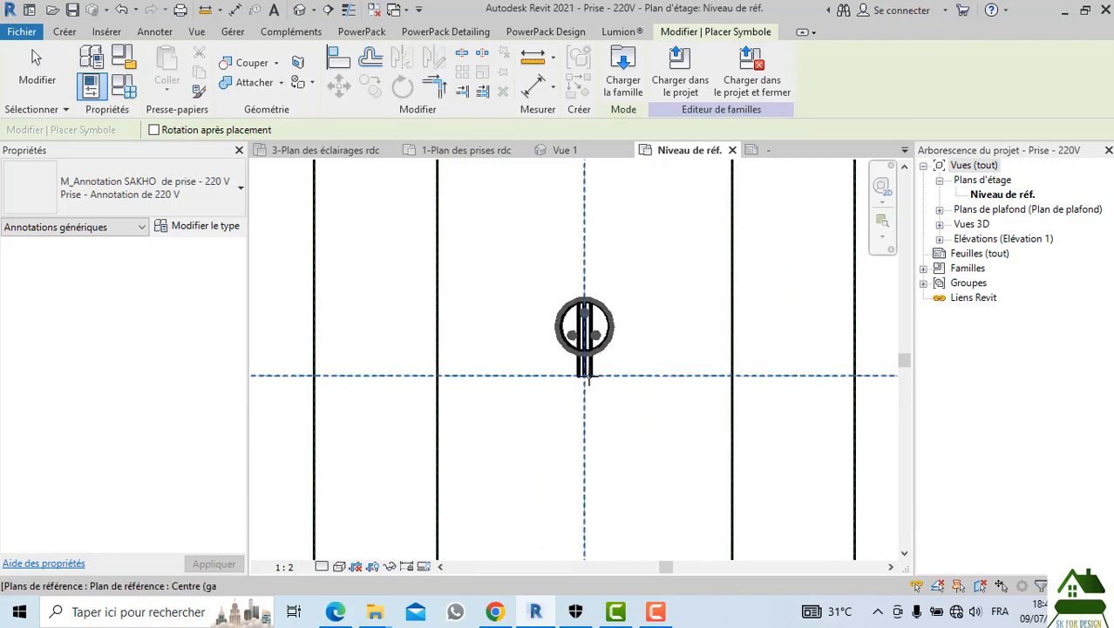
{"action": "left_click", "coordinate": [587, 377]}
{"action": "scroll", "coordinate": [614, 374], "scroll_direction": "up", "scroll_amount": 2}
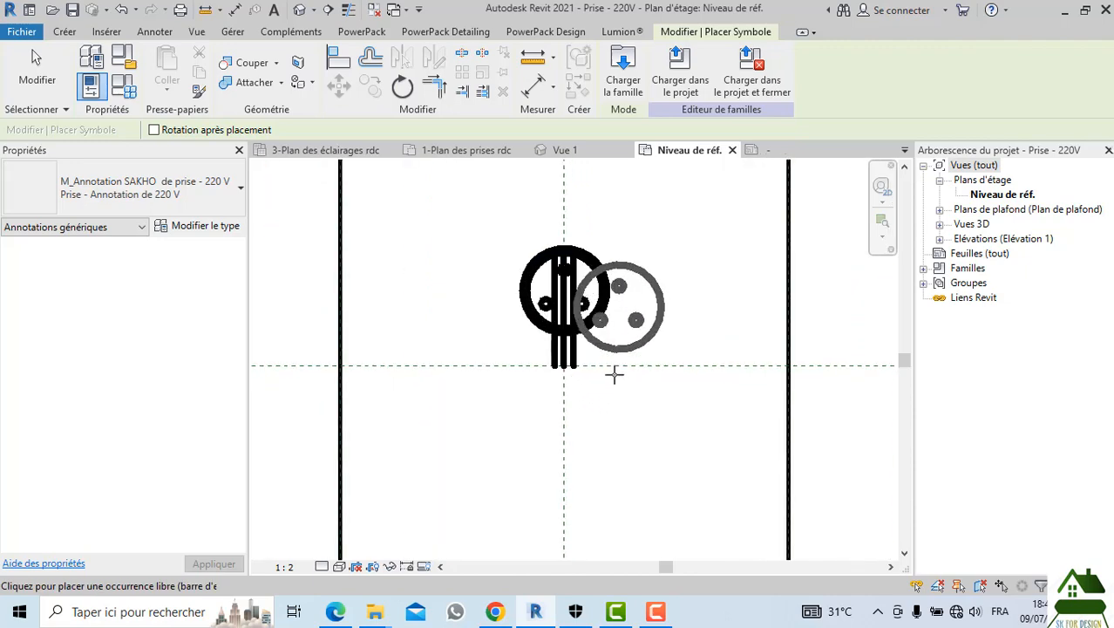
{"action": "key", "text": "Escape"}
{"action": "left_click", "coordinate": [582, 360]}
{"action": "left_click", "coordinate": [591, 406]}
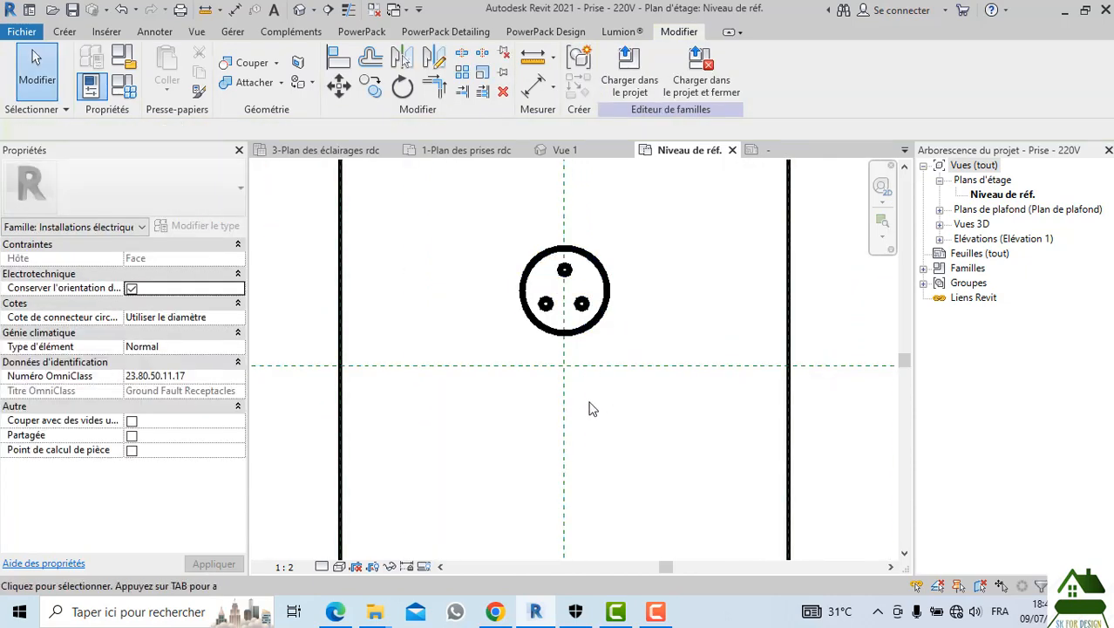
{"action": "scroll", "coordinate": [591, 441], "scroll_direction": "down", "scroll_amount": 2}
{"action": "scroll", "coordinate": [586, 428], "scroll_direction": "down", "scroll_amount": 3}
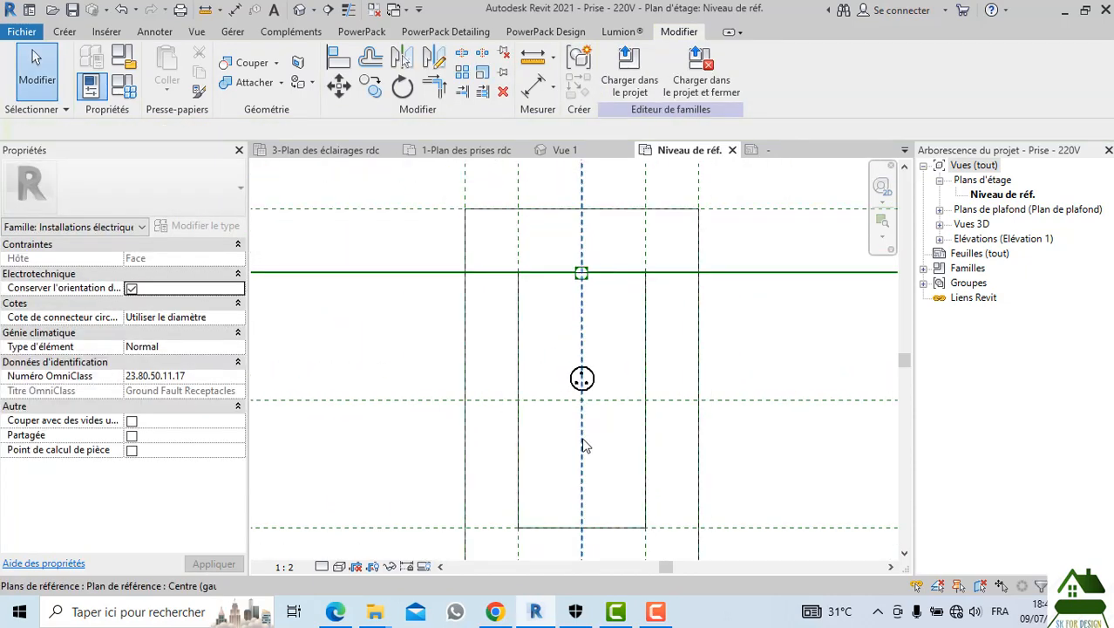
{"action": "scroll", "coordinate": [584, 444], "scroll_direction": "up", "scroll_amount": 3}
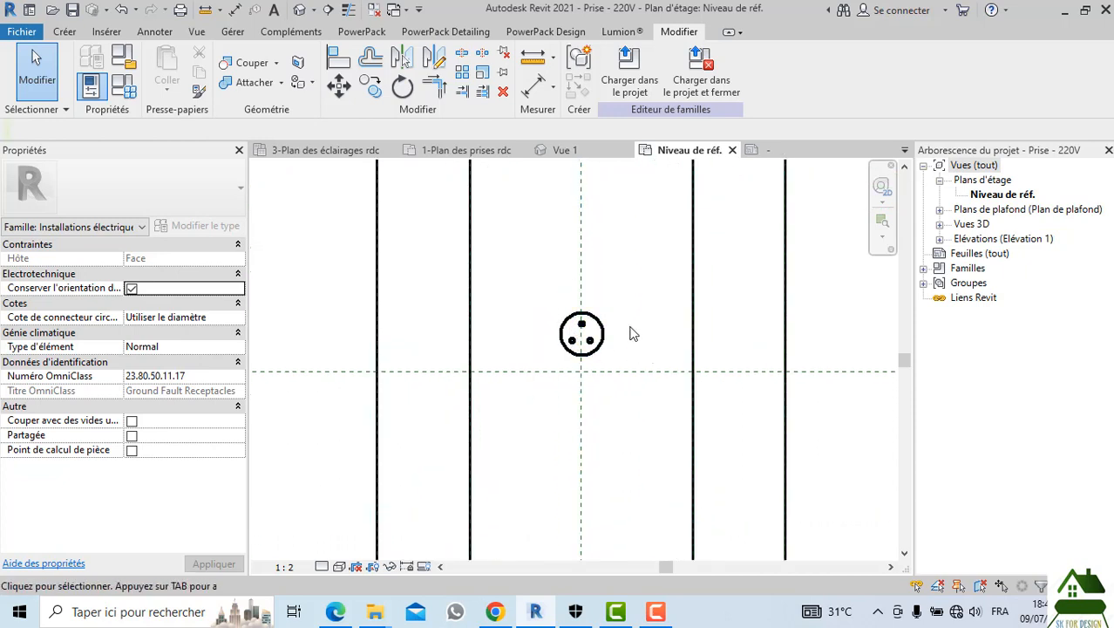
{"action": "scroll", "coordinate": [595, 365], "scroll_direction": "down", "scroll_amount": 2}
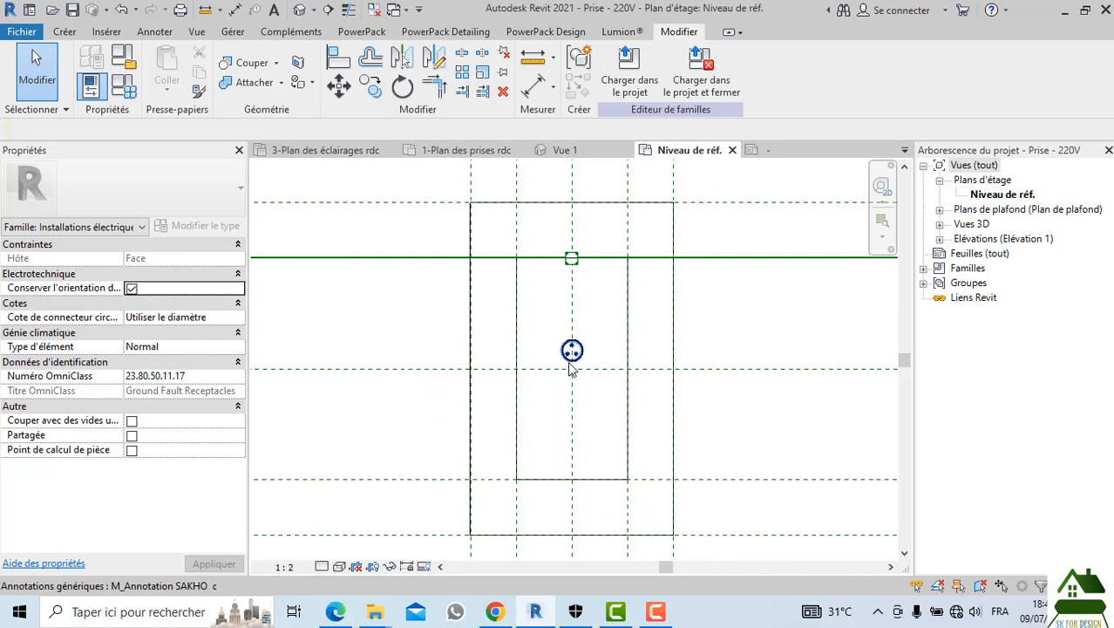
{"action": "scroll", "coordinate": [571, 353], "scroll_direction": "up", "scroll_amount": 2}
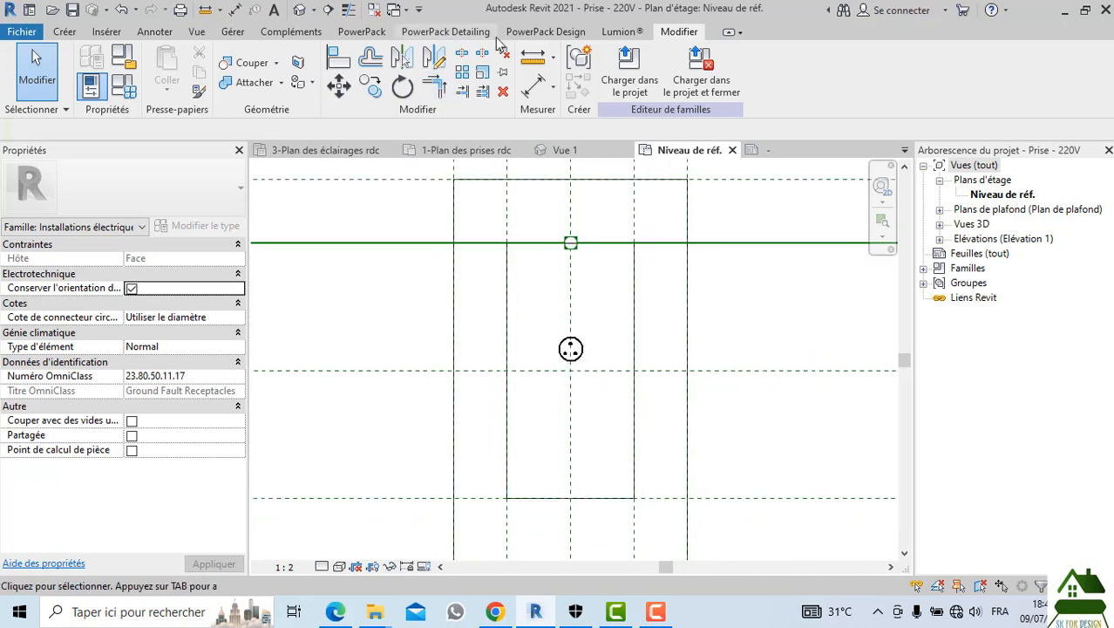
{"action": "left_click", "coordinate": [172, 33]}
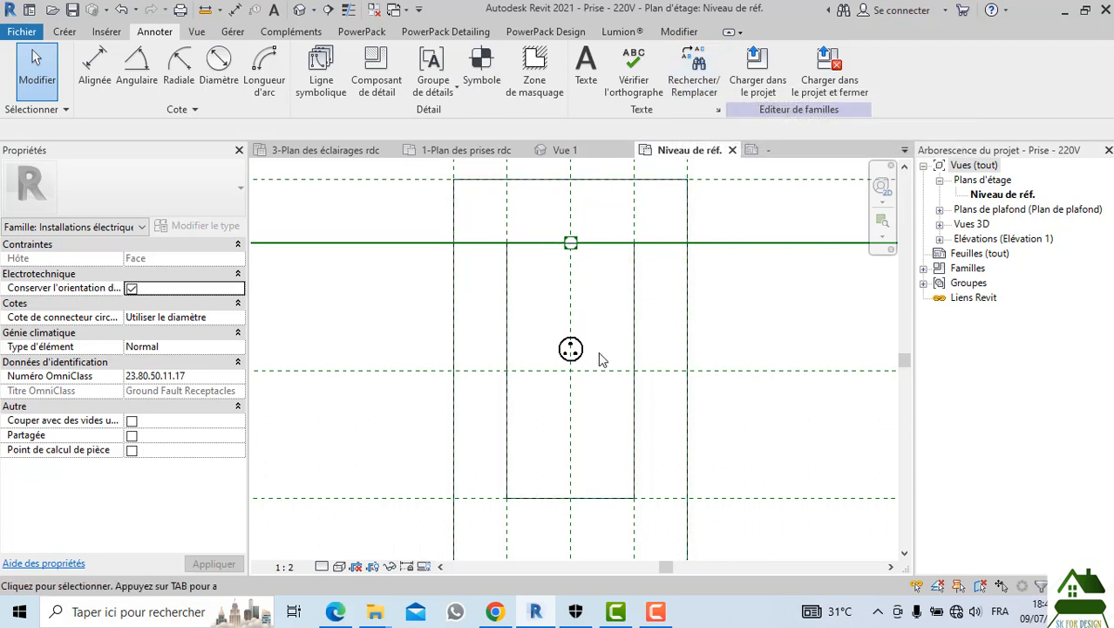
{"action": "scroll", "coordinate": [599, 359], "scroll_direction": "up", "scroll_amount": 2}
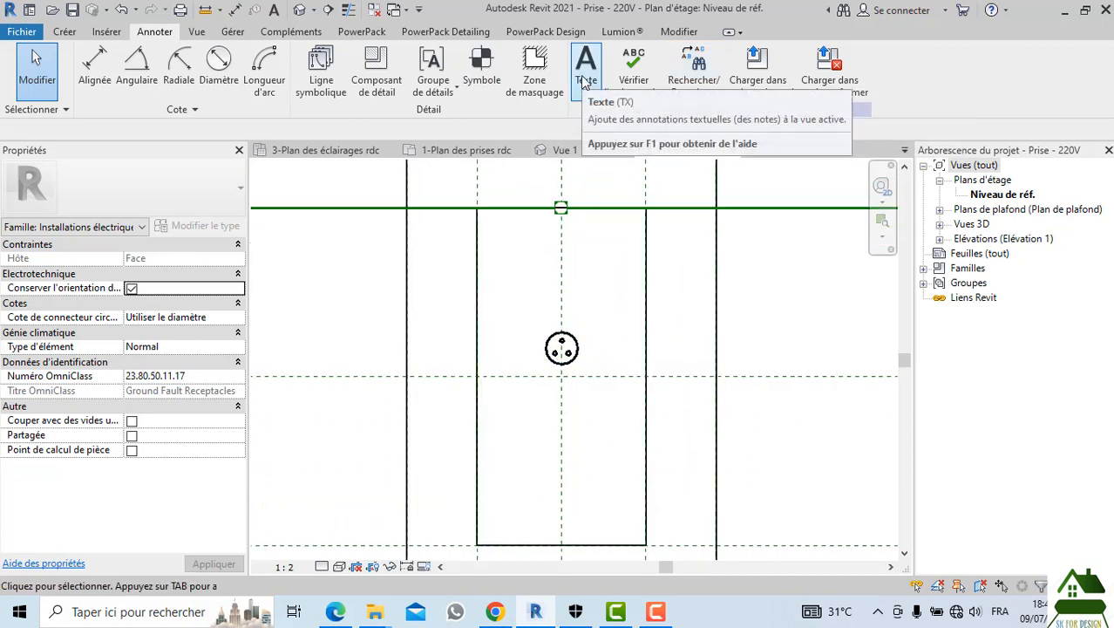
{"action": "left_click", "coordinate": [67, 32]}
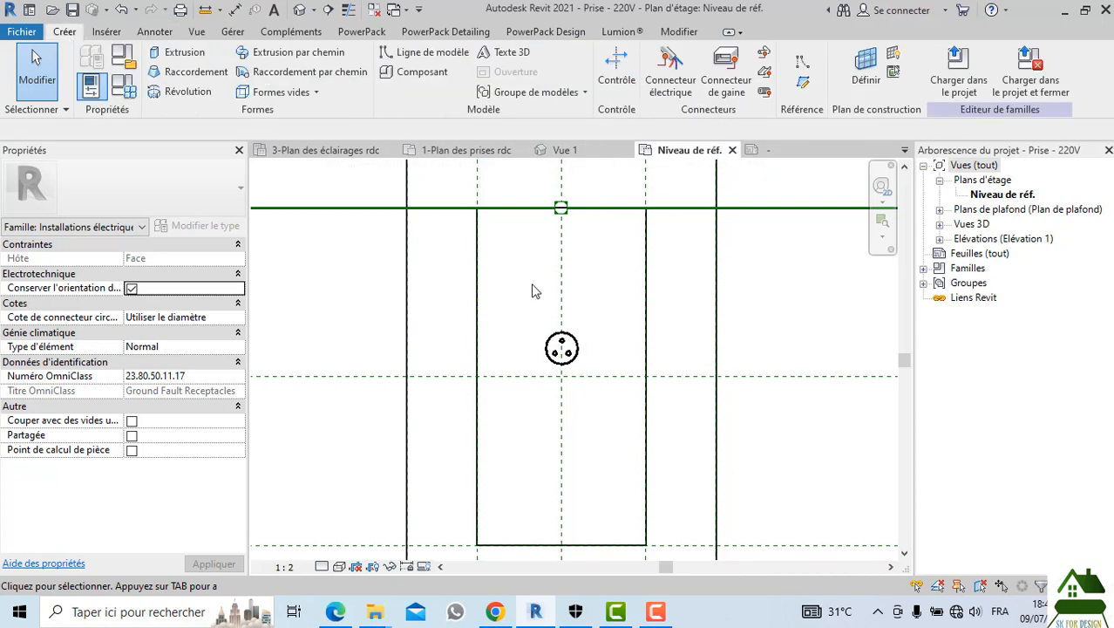
In the annotation family, insert a label beside the large circle's upper right and add the "Annotation de libellé" parameter to it
{"action": "left_click", "coordinate": [771, 155]}
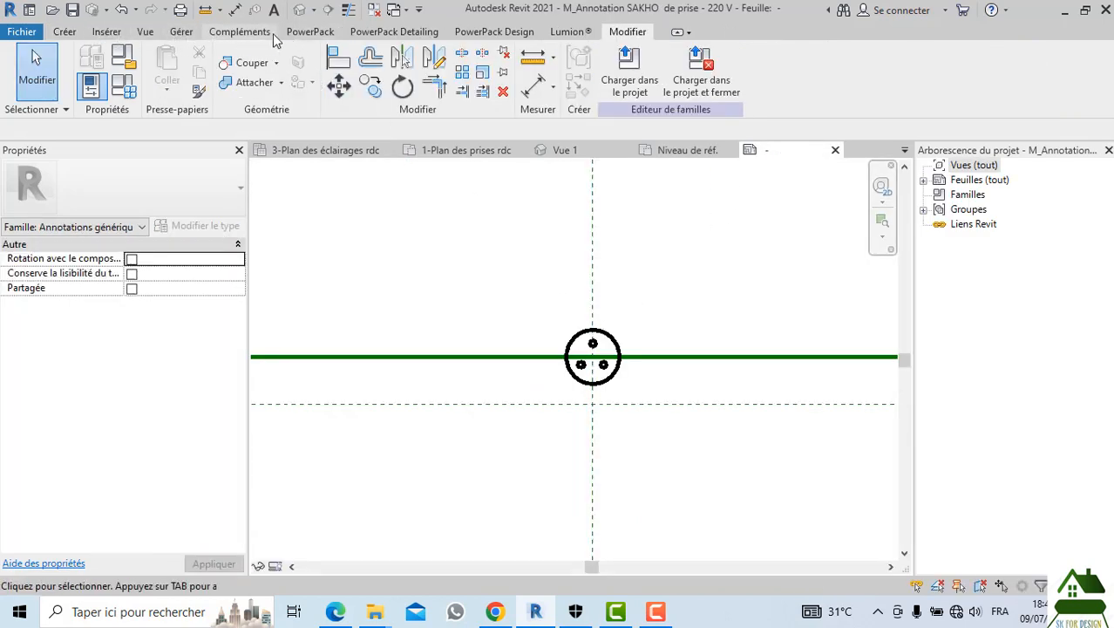
{"action": "left_click", "coordinate": [73, 33]}
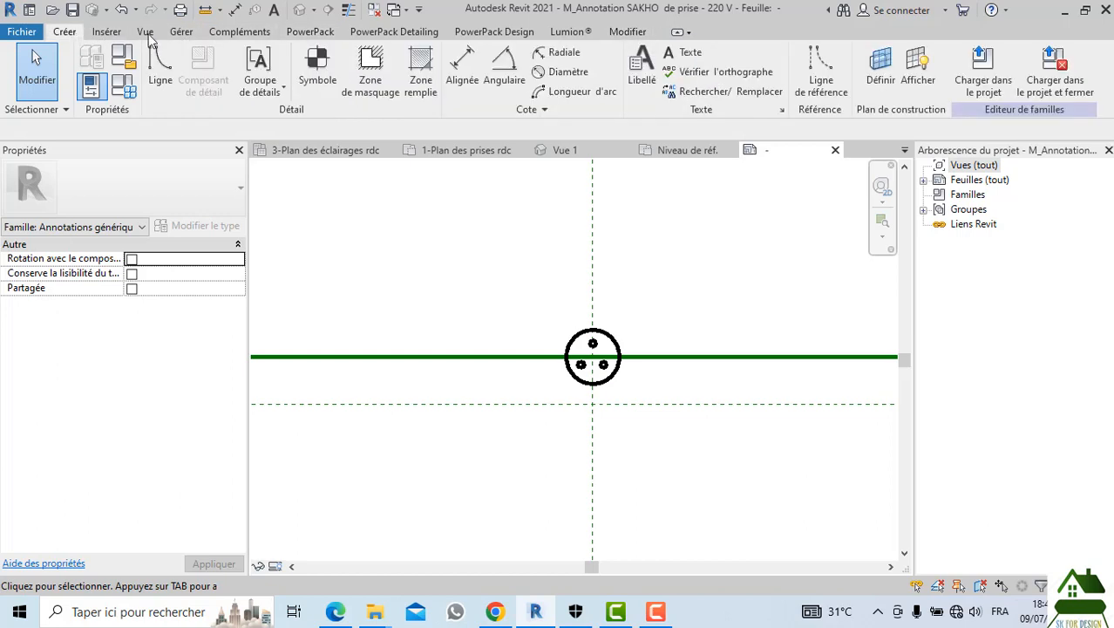
{"action": "left_click", "coordinate": [634, 71]}
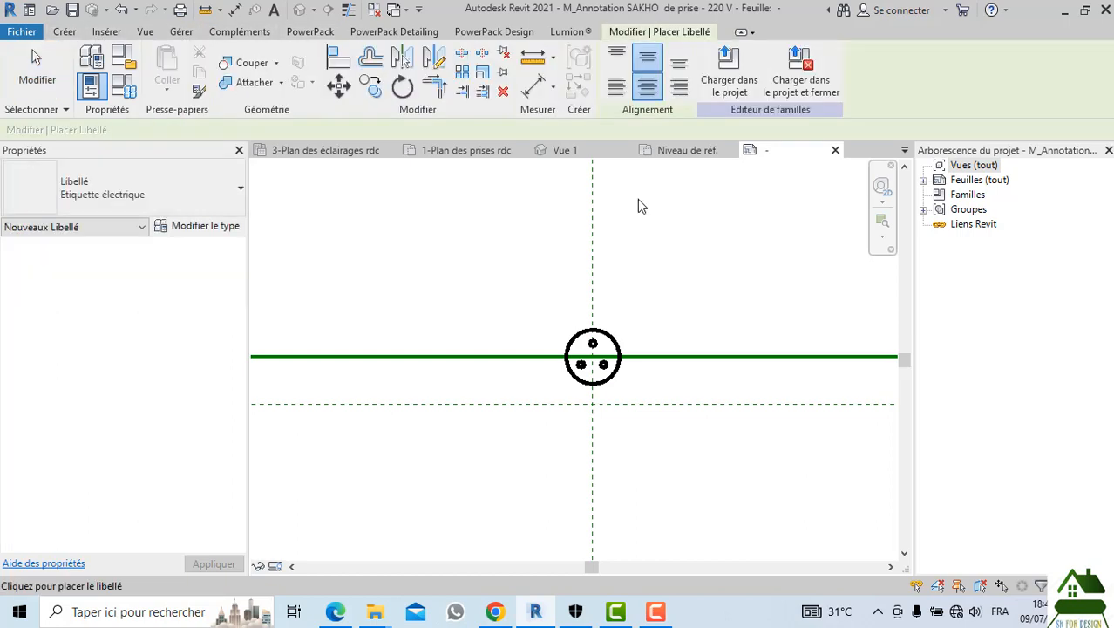
{"action": "left_click", "coordinate": [614, 335]}
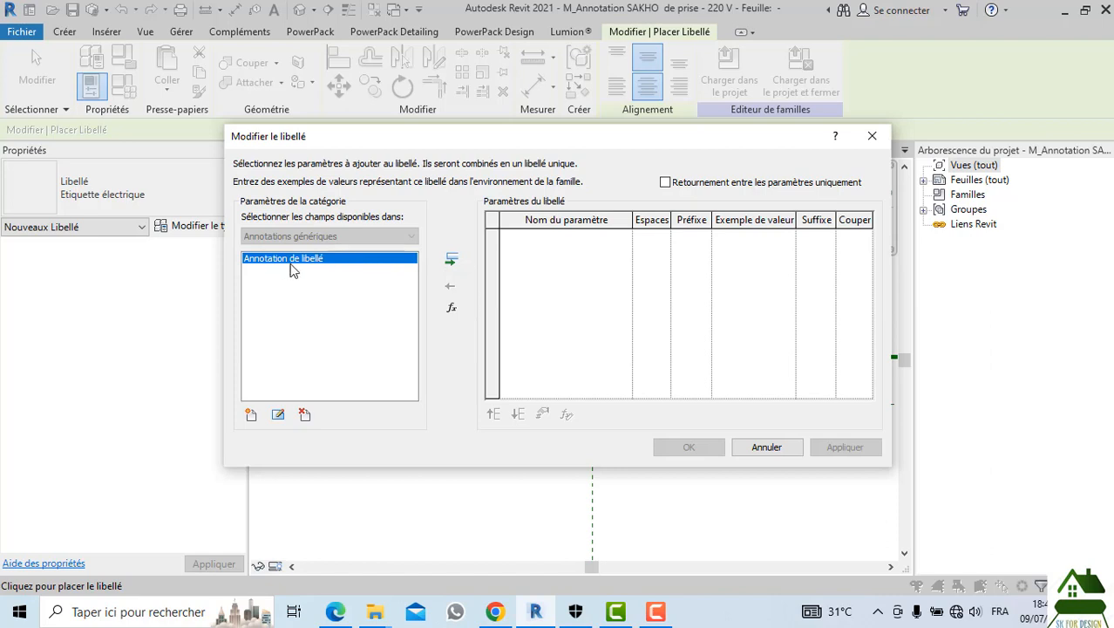
{"action": "left_click", "coordinate": [451, 263]}
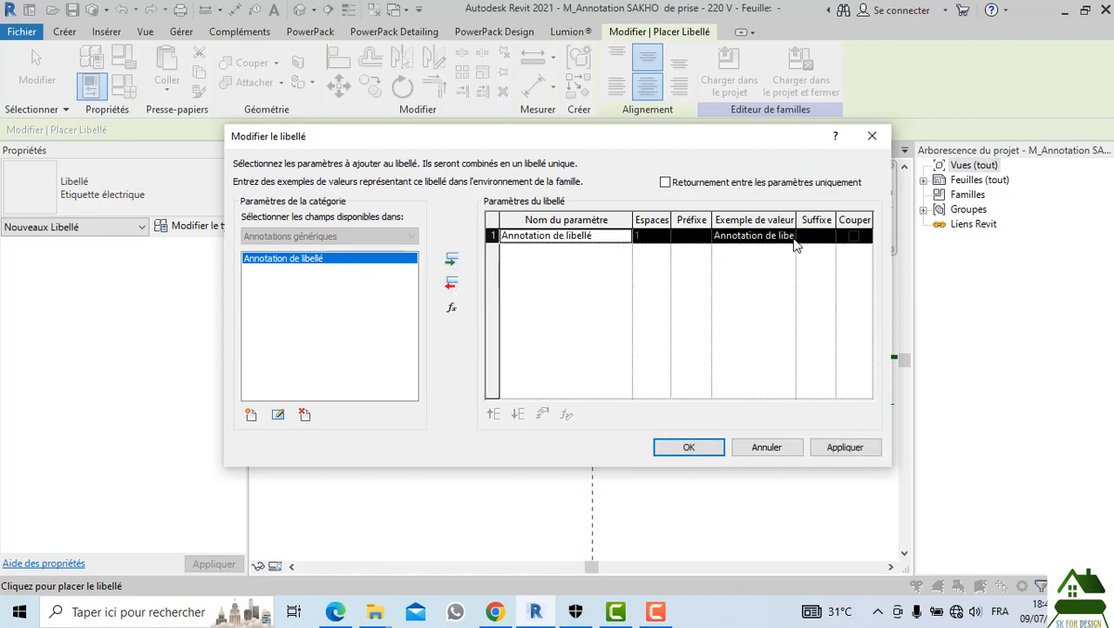
Start a new family parameter for the label, named "Marque", with the discipline Electricité
{"action": "left_click", "coordinate": [250, 415]}
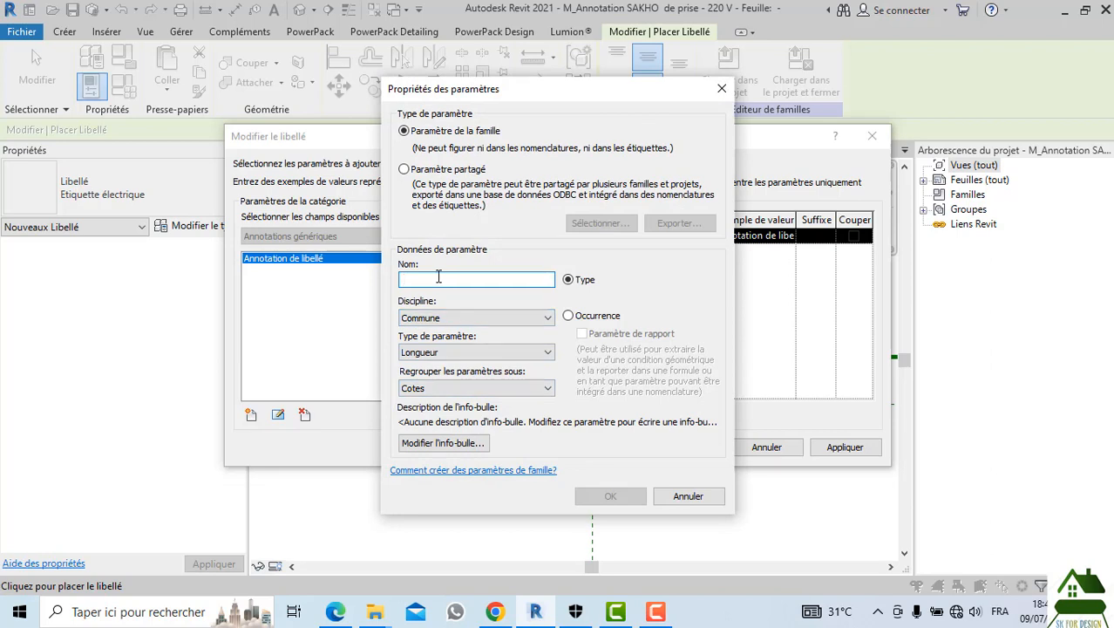
{"action": "type", "text": "MAR"}
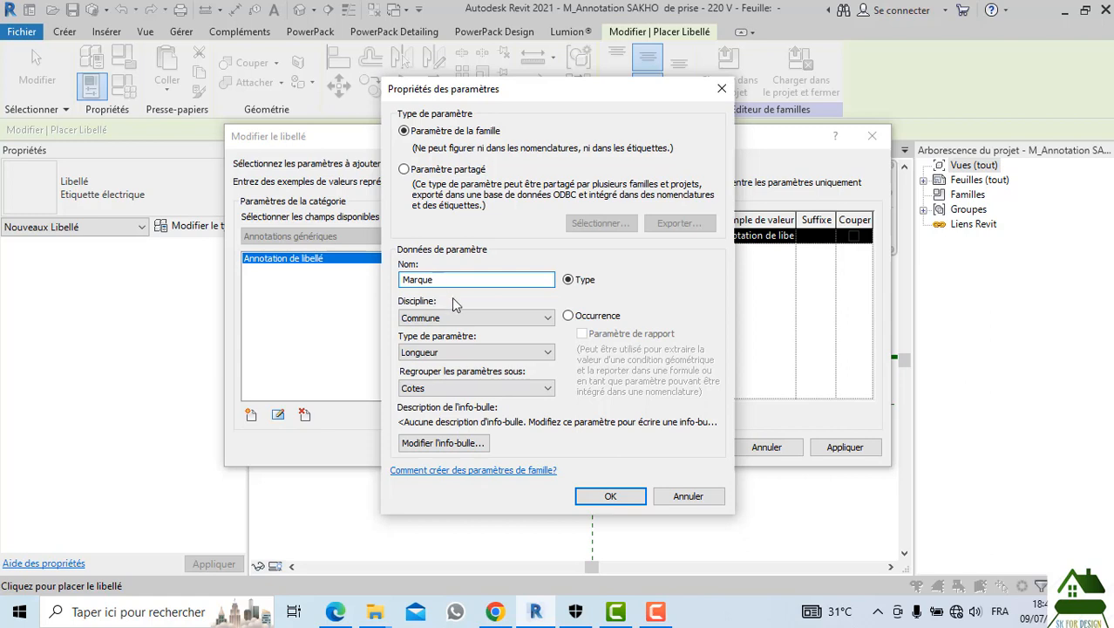
{"action": "left_click", "coordinate": [468, 389]}
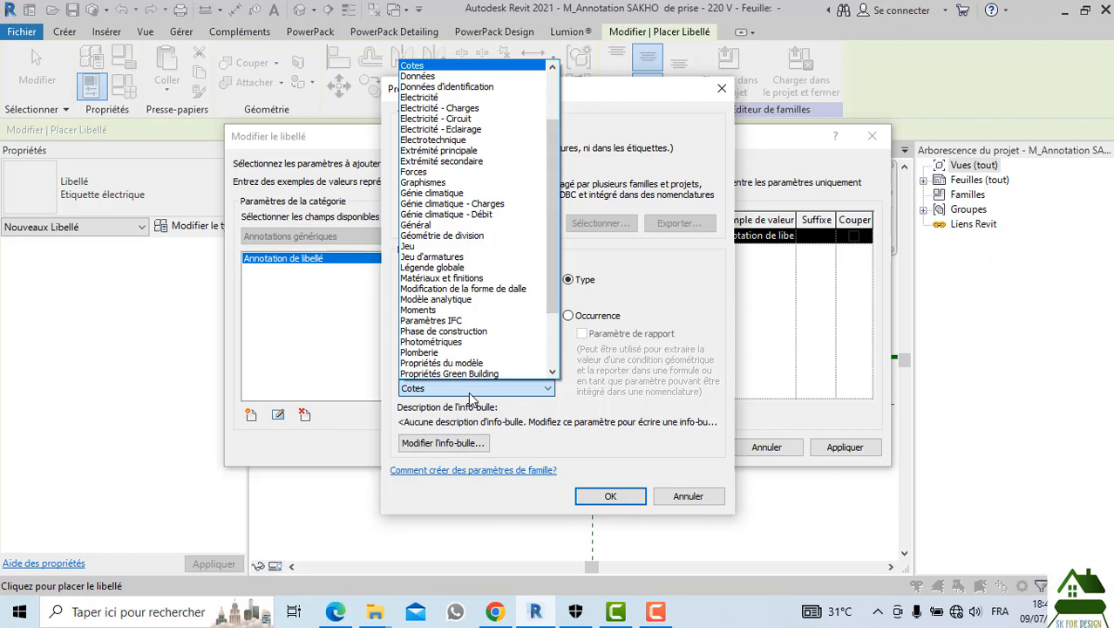
{"action": "scroll", "coordinate": [484, 286], "scroll_direction": "down", "scroll_amount": 3}
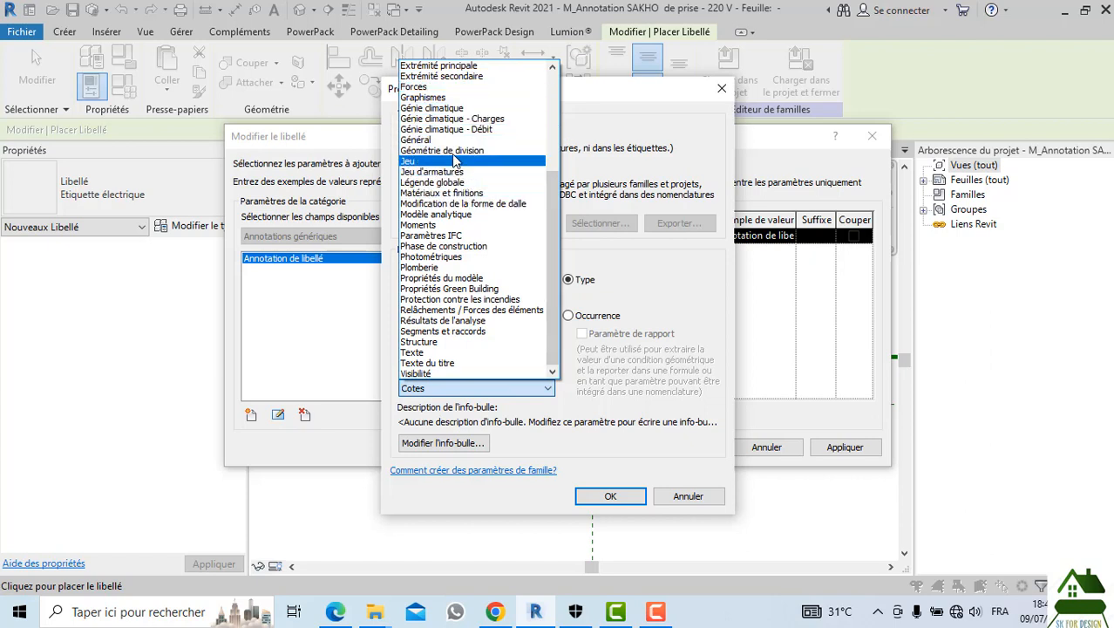
{"action": "scroll", "coordinate": [450, 141], "scroll_direction": "up", "scroll_amount": 3}
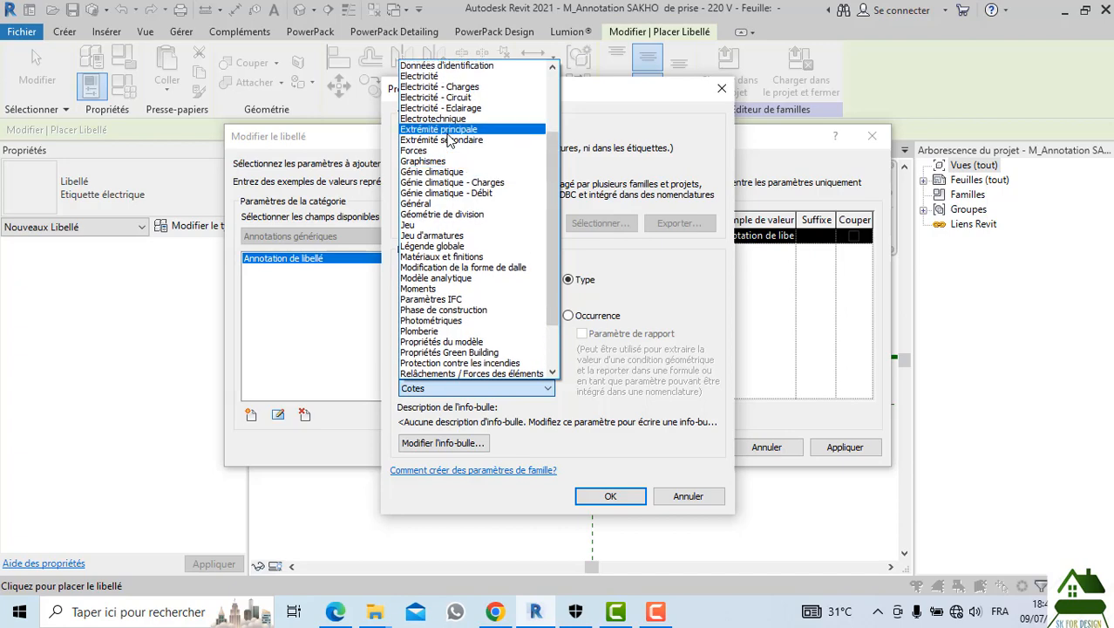
{"action": "scroll", "coordinate": [450, 141], "scroll_direction": "up", "scroll_amount": 2}
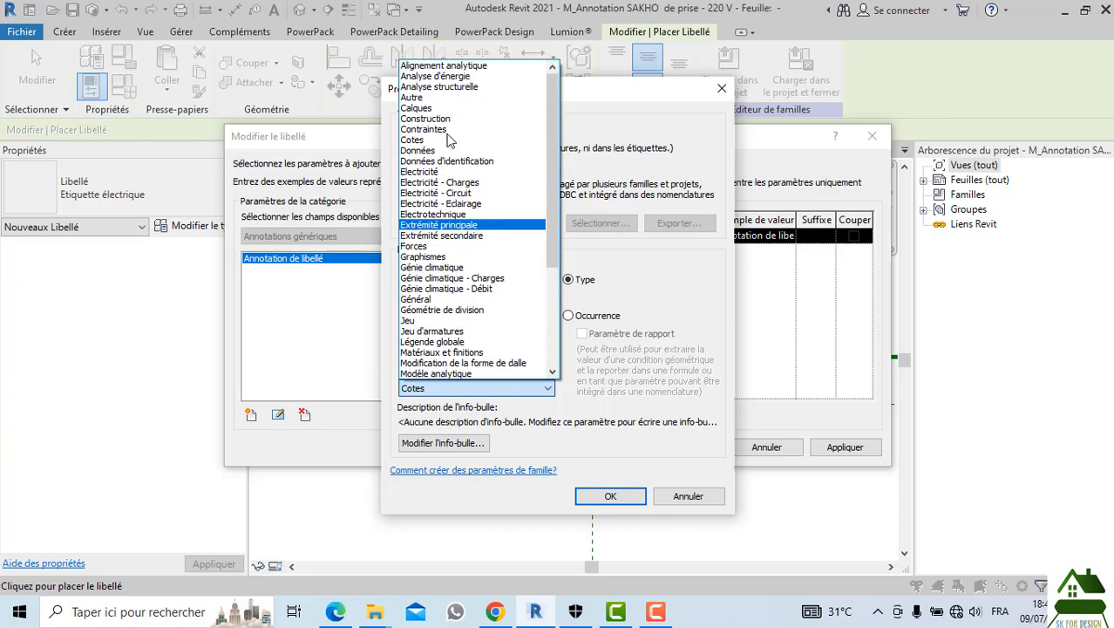
{"action": "left_click", "coordinate": [610, 103]}
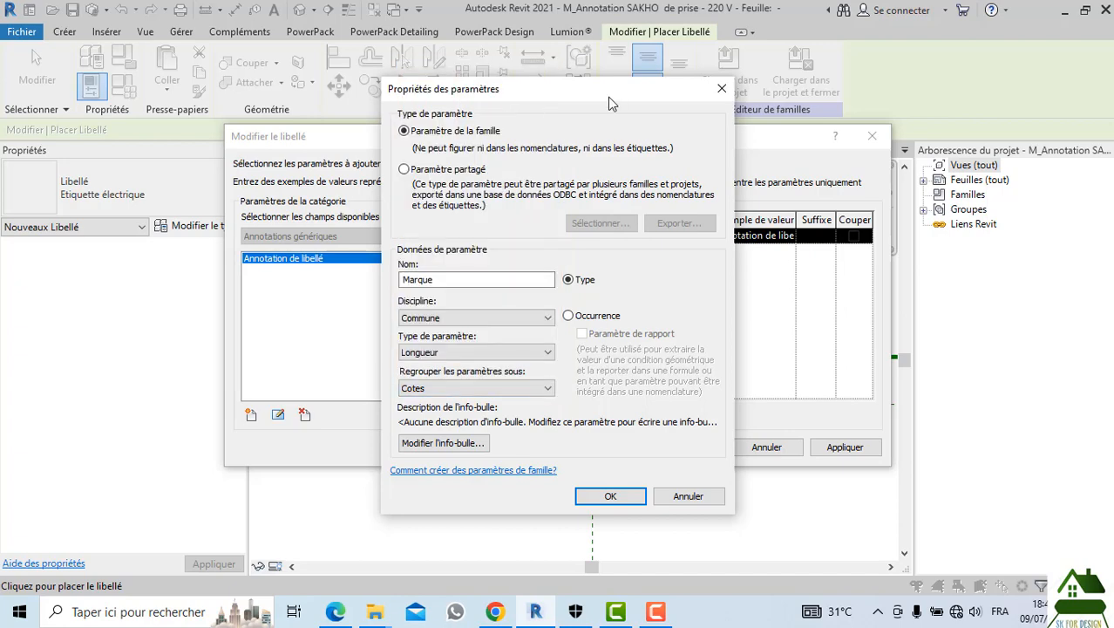
{"action": "left_click", "coordinate": [471, 318]}
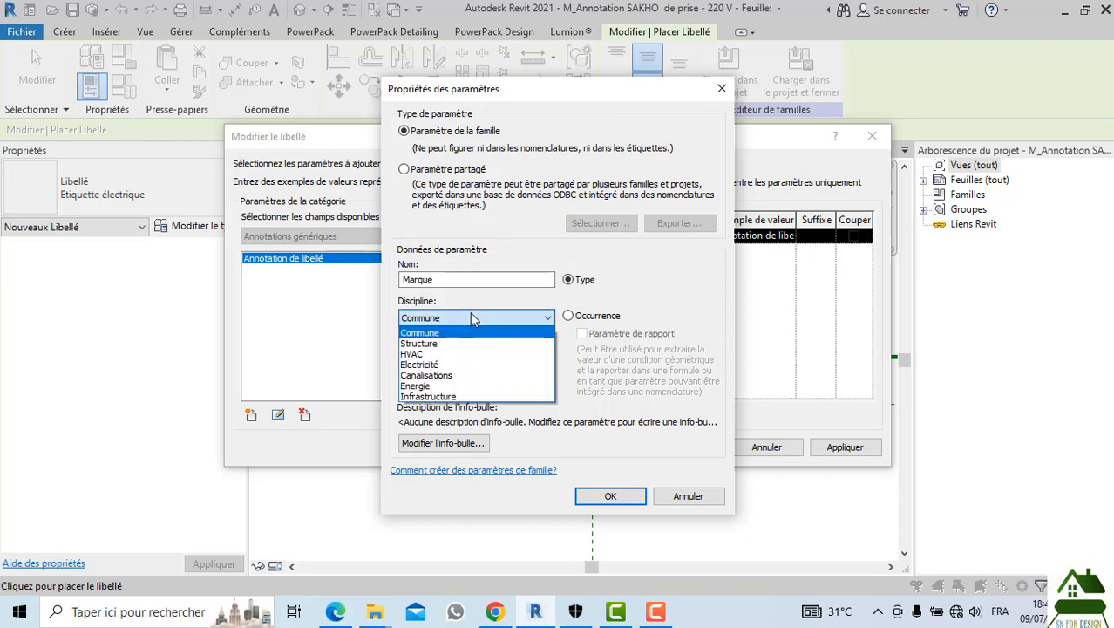
{"action": "left_click", "coordinate": [423, 364]}
Group the Marque parameter under Autre and set its parameter type to Courant
{"action": "left_click", "coordinate": [493, 352]}
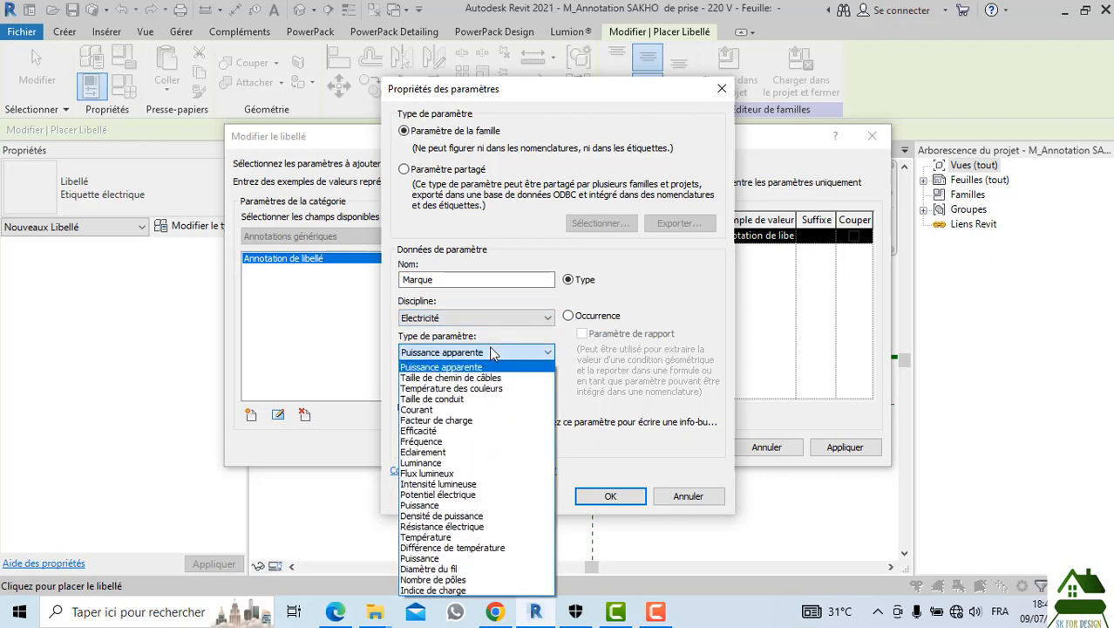
{"action": "left_click", "coordinate": [486, 352]}
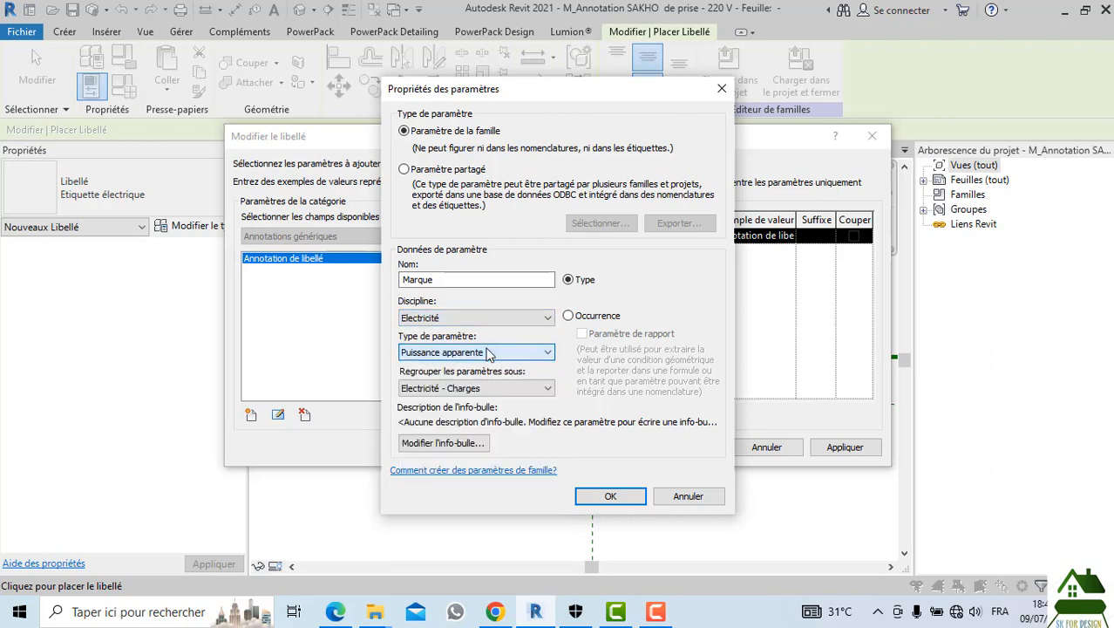
{"action": "left_click", "coordinate": [489, 352]}
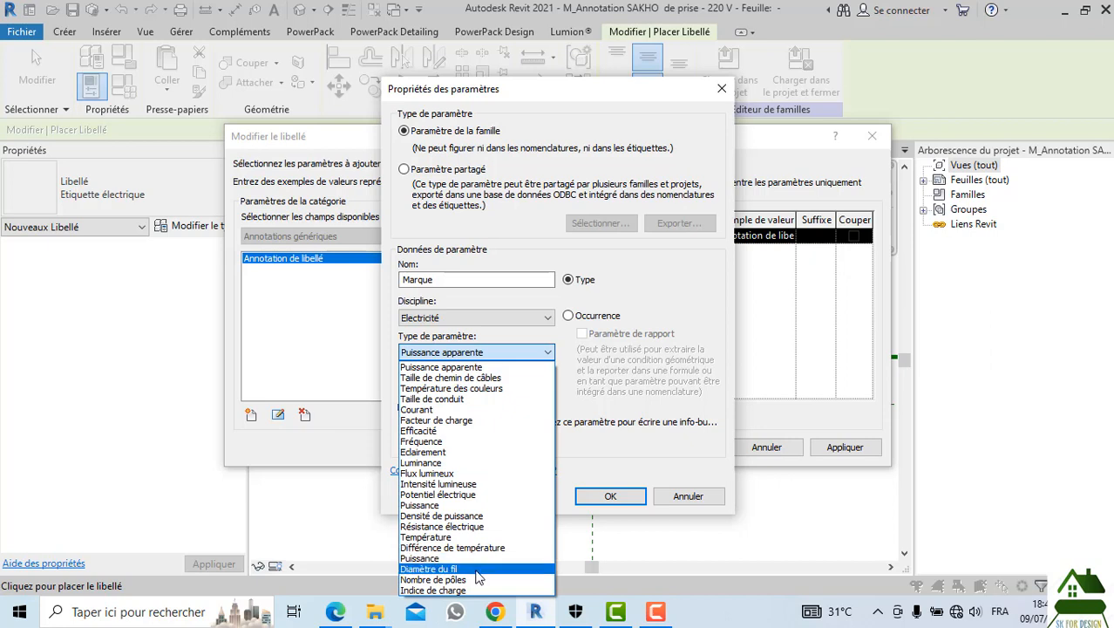
{"action": "left_click", "coordinate": [516, 351]}
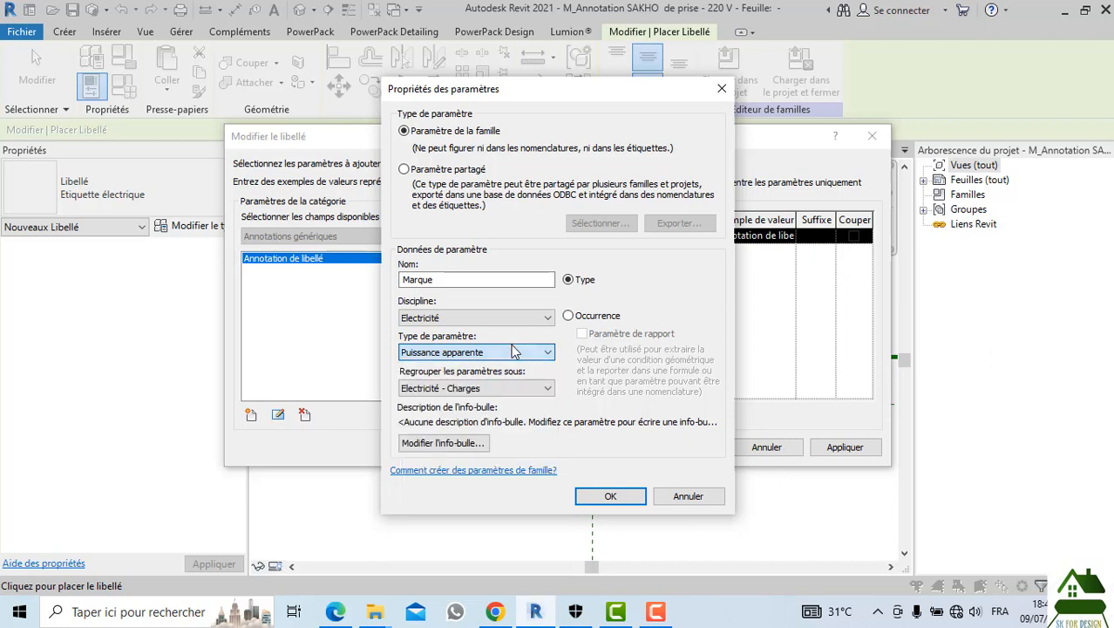
{"action": "left_click", "coordinate": [523, 388]}
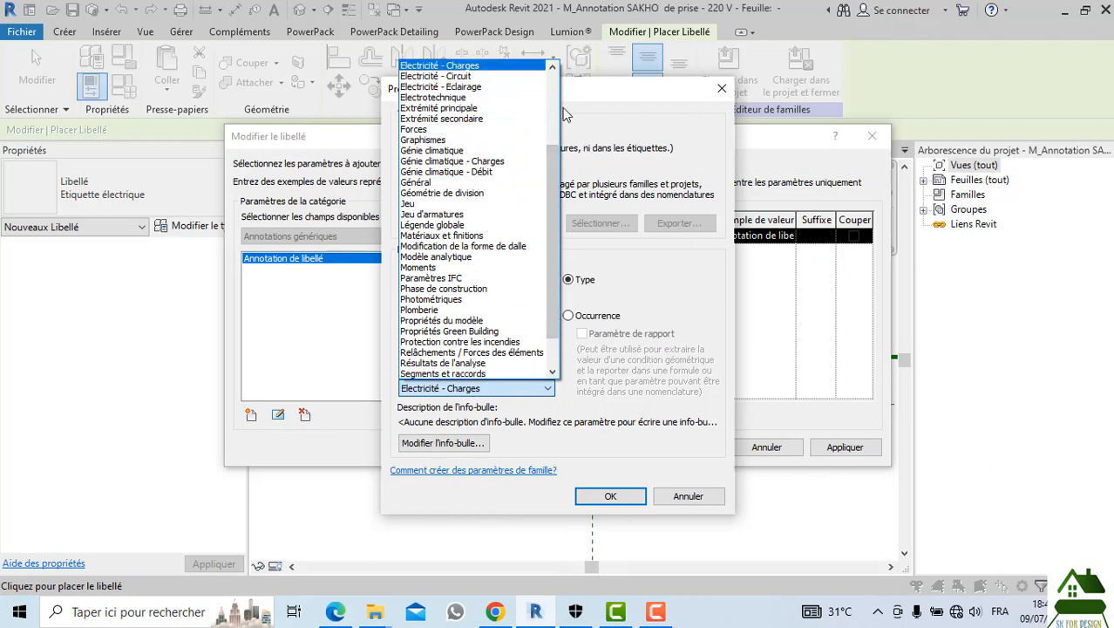
{"action": "scroll", "coordinate": [543, 101], "scroll_direction": "up", "scroll_amount": 4}
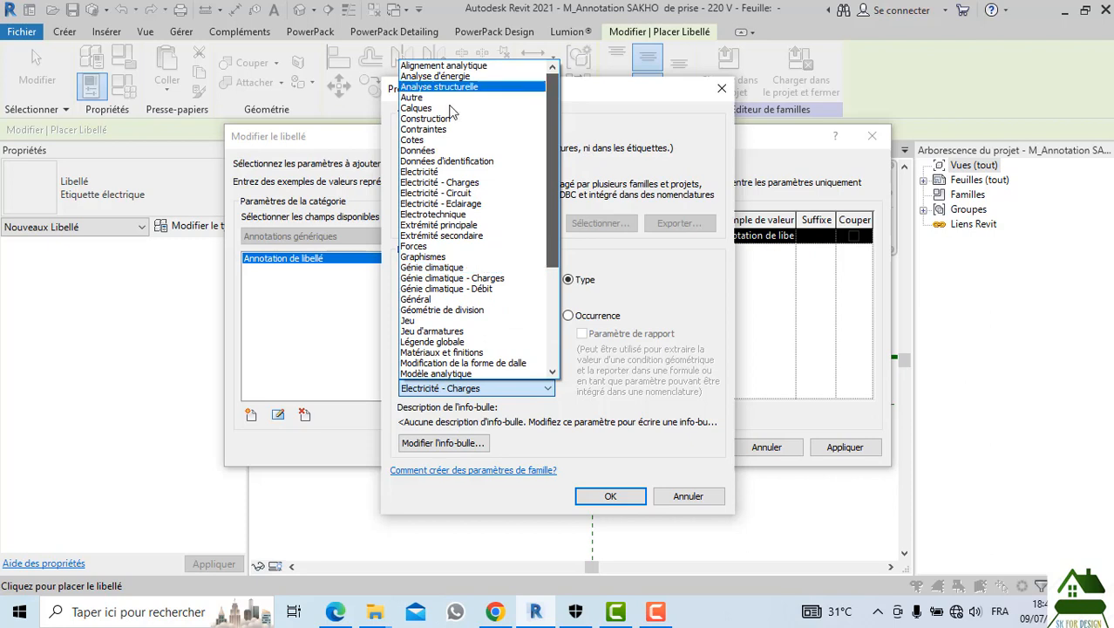
{"action": "left_click", "coordinate": [422, 98]}
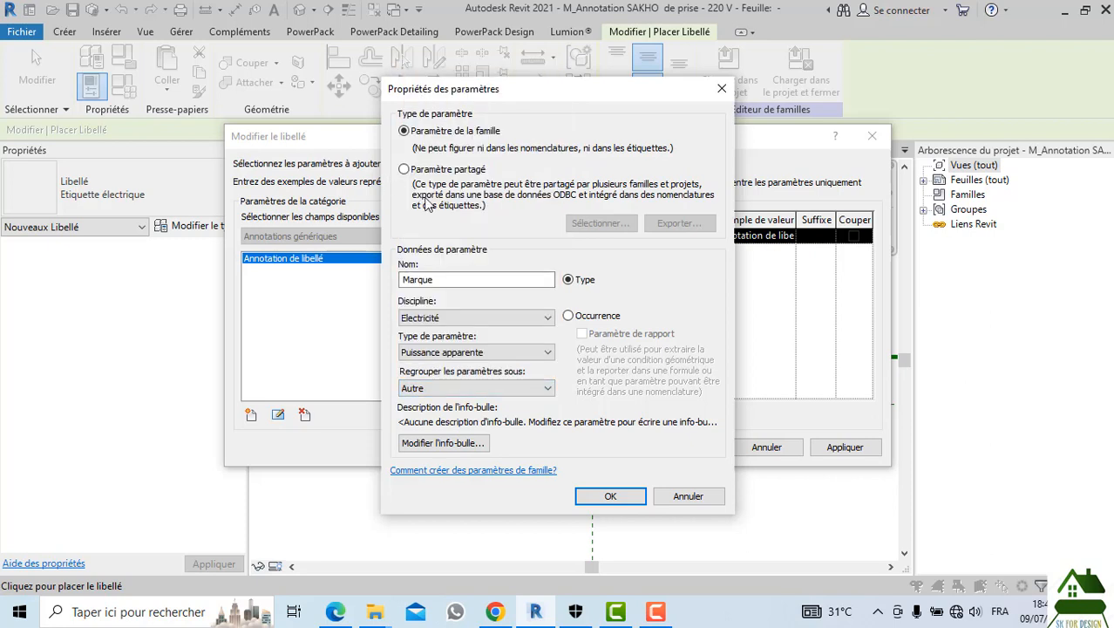
{"action": "left_click", "coordinate": [521, 353]}
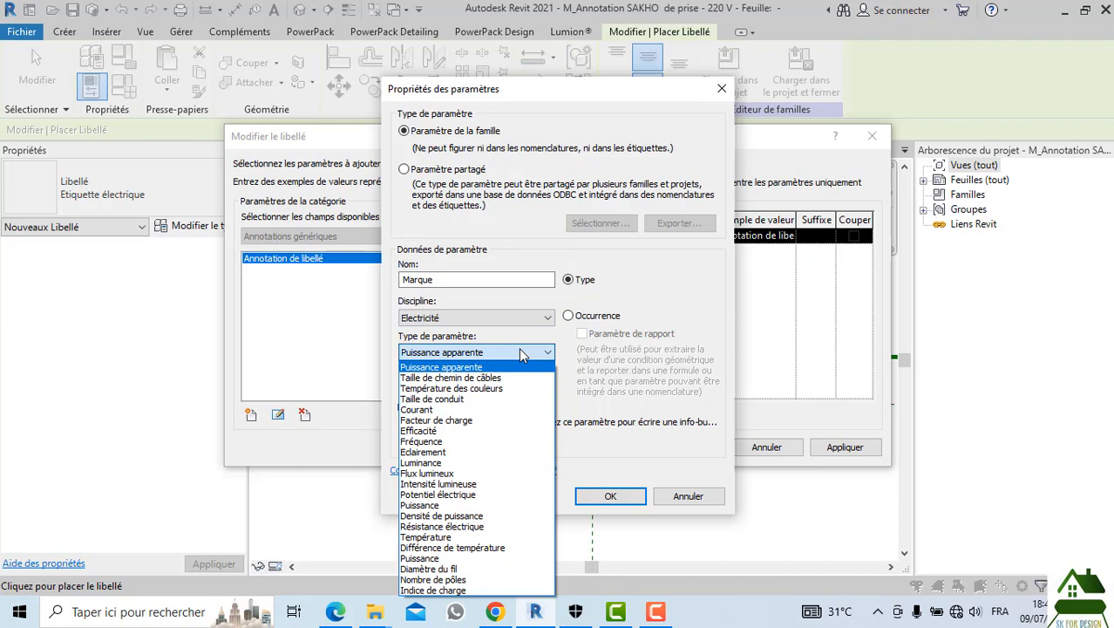
{"action": "left_click", "coordinate": [462, 410]}
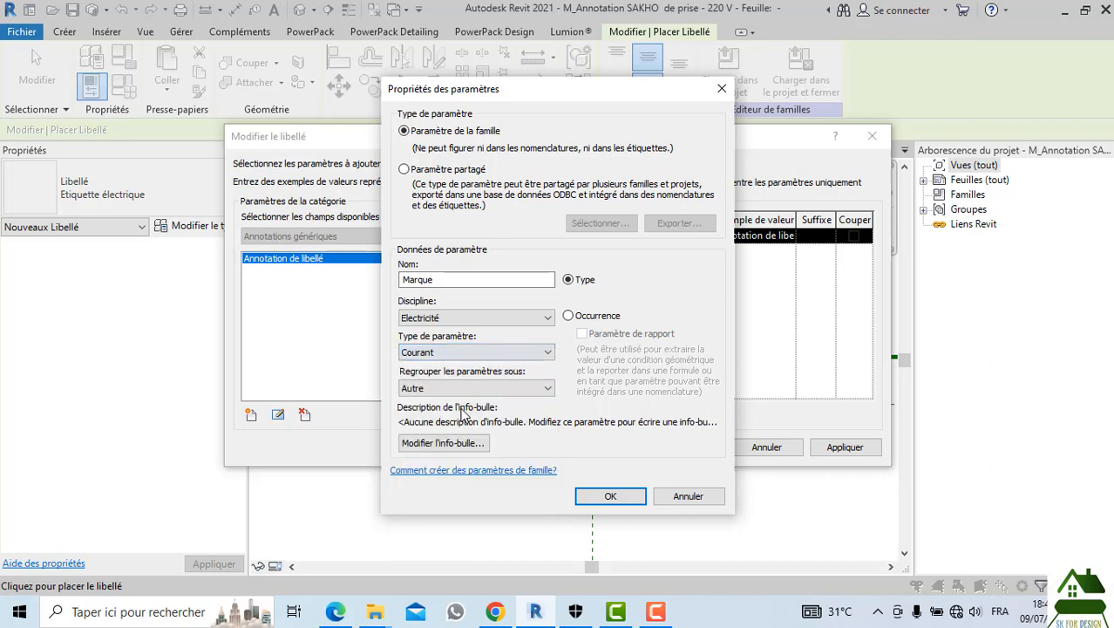
Create the Marque parameter and use it in the label in place of "Annotation de libellé"
{"action": "left_click", "coordinate": [613, 496]}
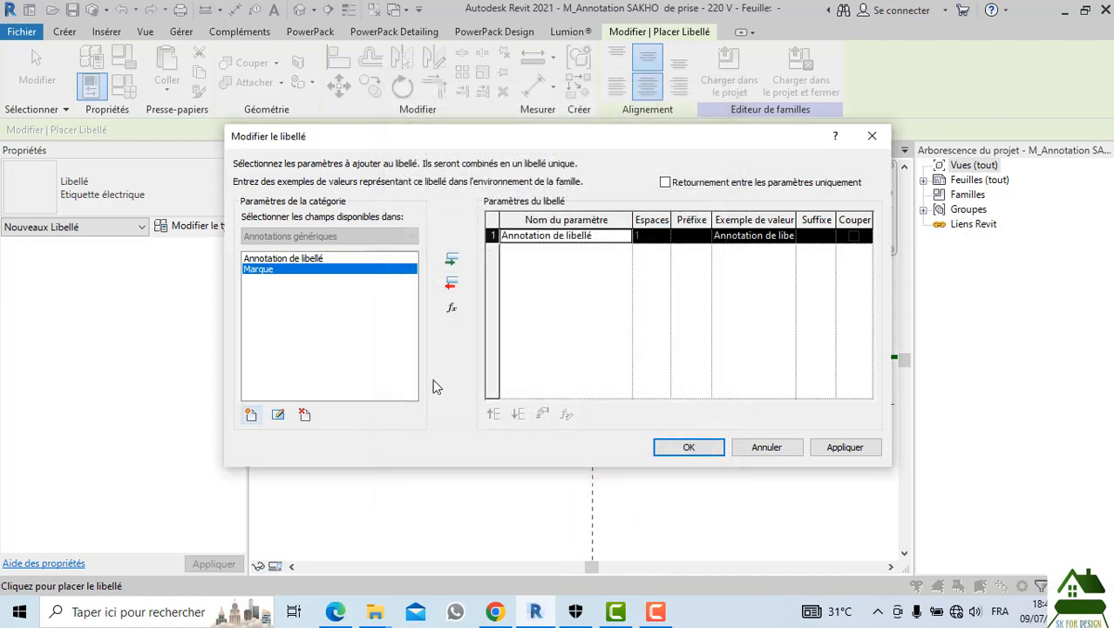
{"action": "left_click", "coordinate": [453, 261]}
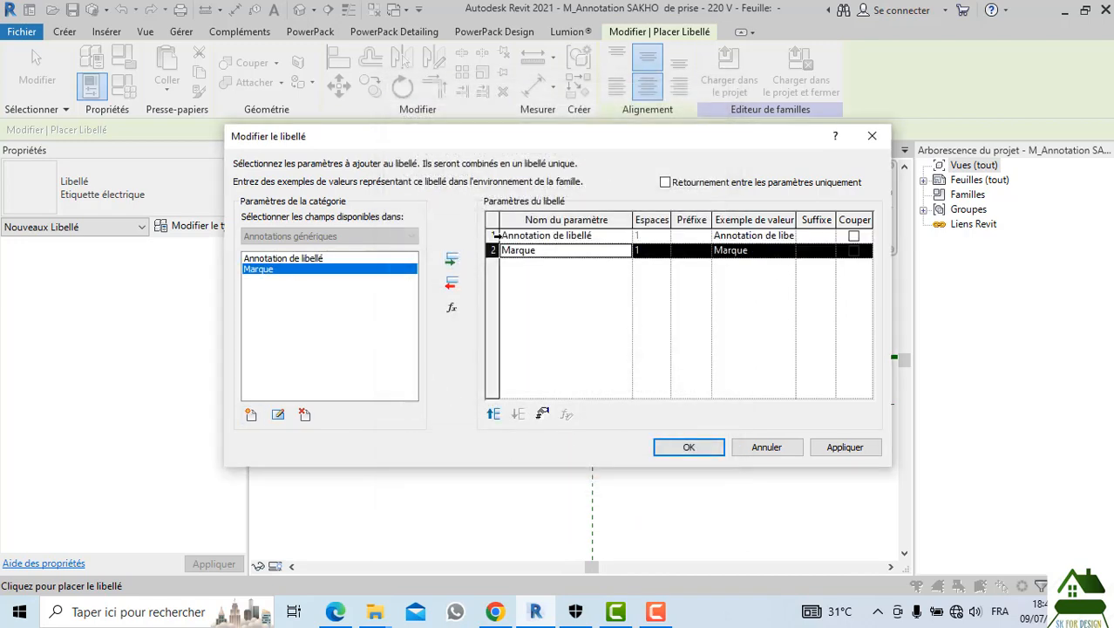
{"action": "left_click", "coordinate": [450, 283]}
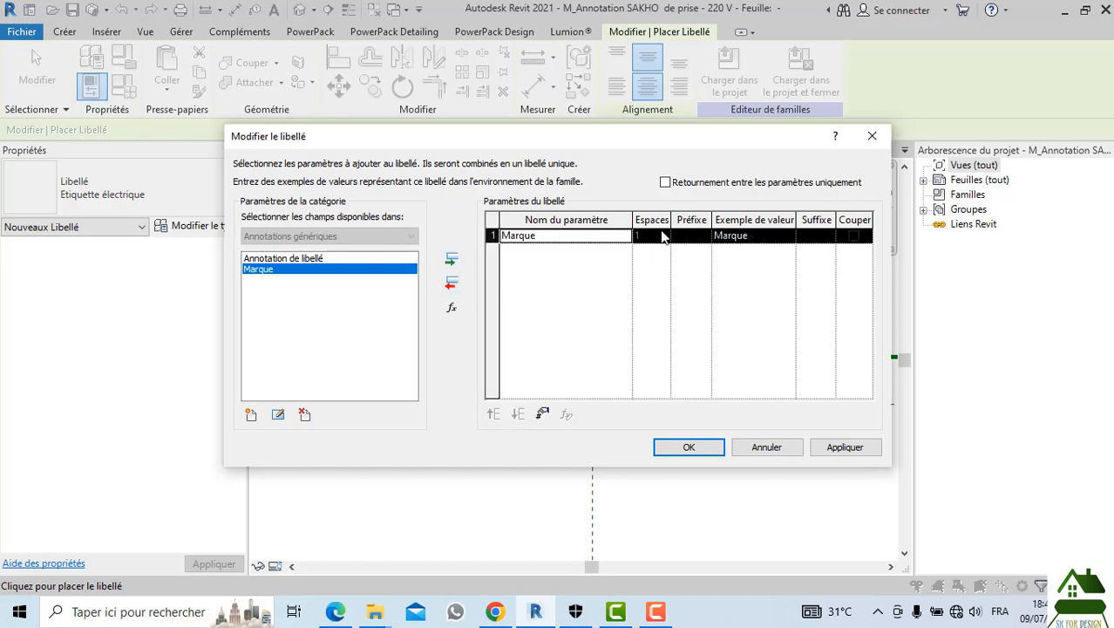
Set the Marque parameter's sample value to F12 and confirm the label
{"action": "left_click", "coordinate": [753, 237]}
{"action": "key", "text": "ctrl+a"}
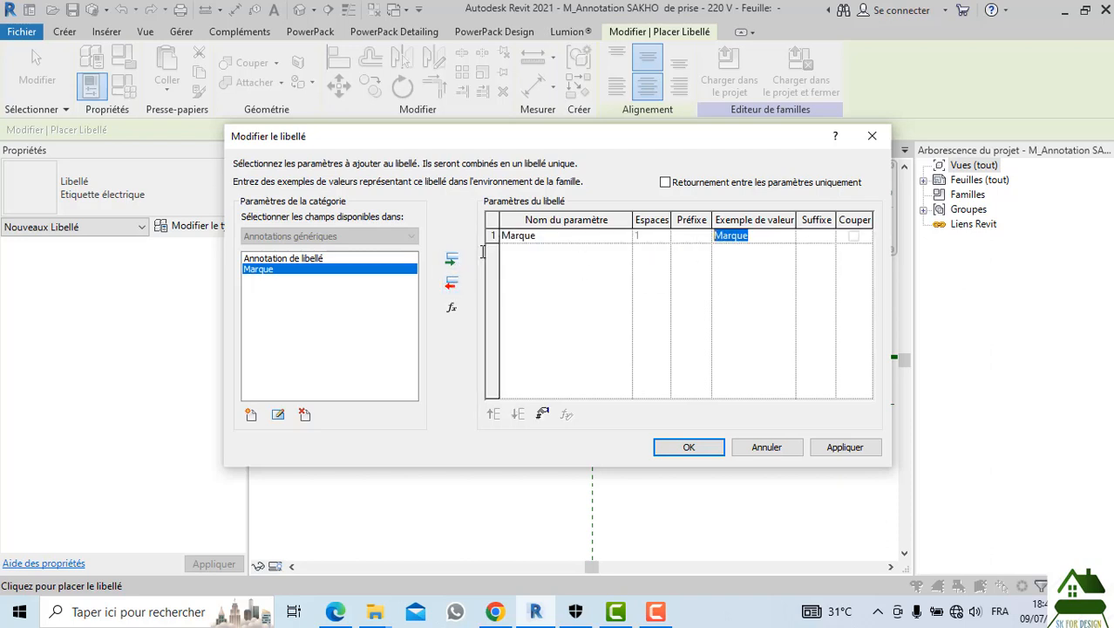
{"action": "type", "text": "F12"}
{"action": "left_click", "coordinate": [689, 446]}
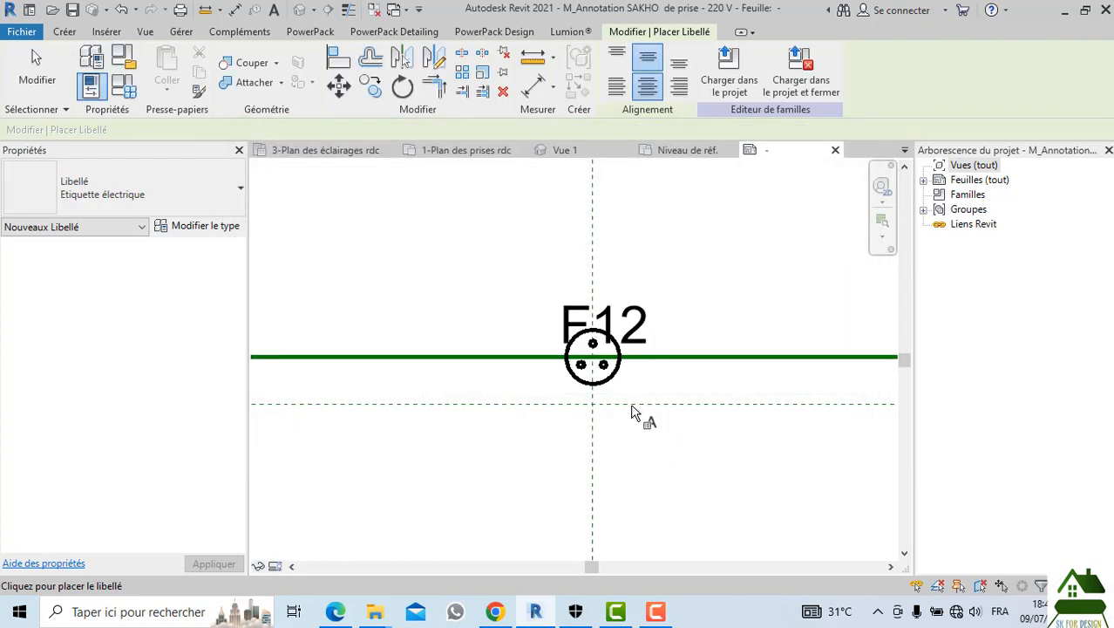
Narrow the F12 label's box to fit its text and move it to the upper right of the three-circle symbol
{"action": "scroll", "coordinate": [632, 321], "scroll_direction": "down", "scroll_amount": 1}
{"action": "key", "text": "Escape"}
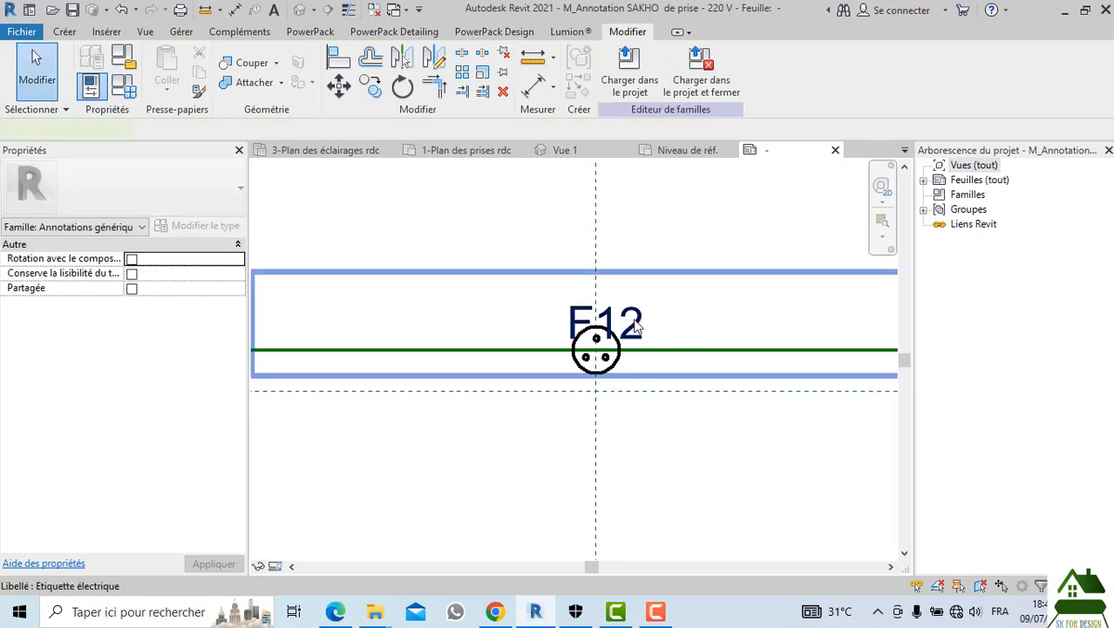
{"action": "left_click", "coordinate": [633, 325]}
{"action": "scroll", "coordinate": [635, 304], "scroll_direction": "down", "scroll_amount": 1}
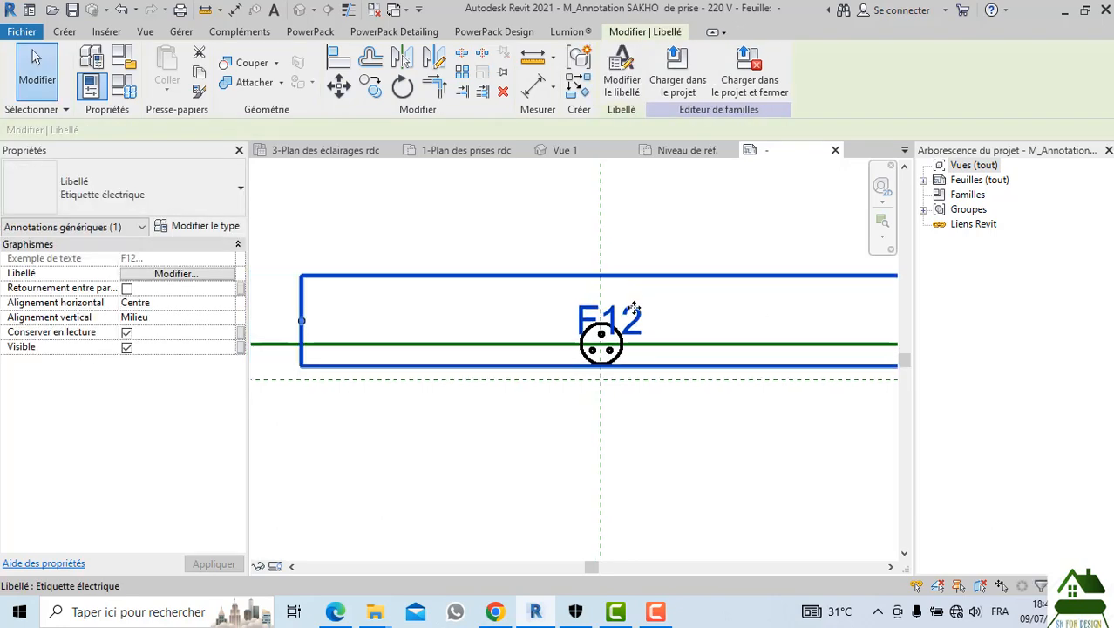
{"action": "scroll", "coordinate": [635, 307], "scroll_direction": "down", "scroll_amount": 2}
{"action": "scroll", "coordinate": [652, 320], "scroll_direction": "up", "scroll_amount": 1}
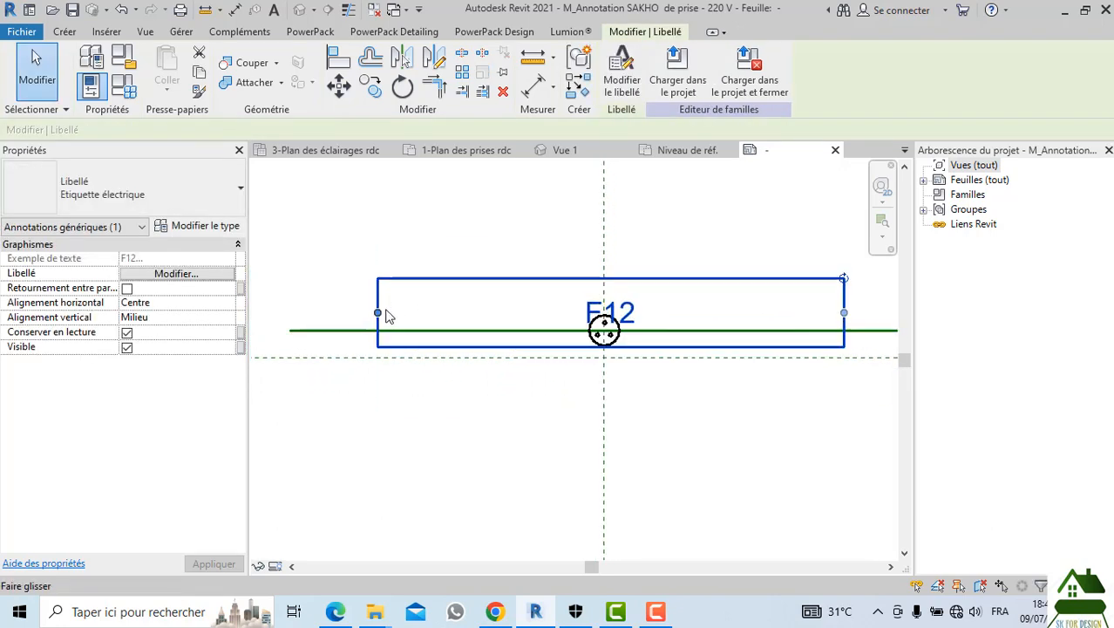
{"action": "left_click_drag", "start_coordinate": [378, 312], "coordinate": [576, 315]}
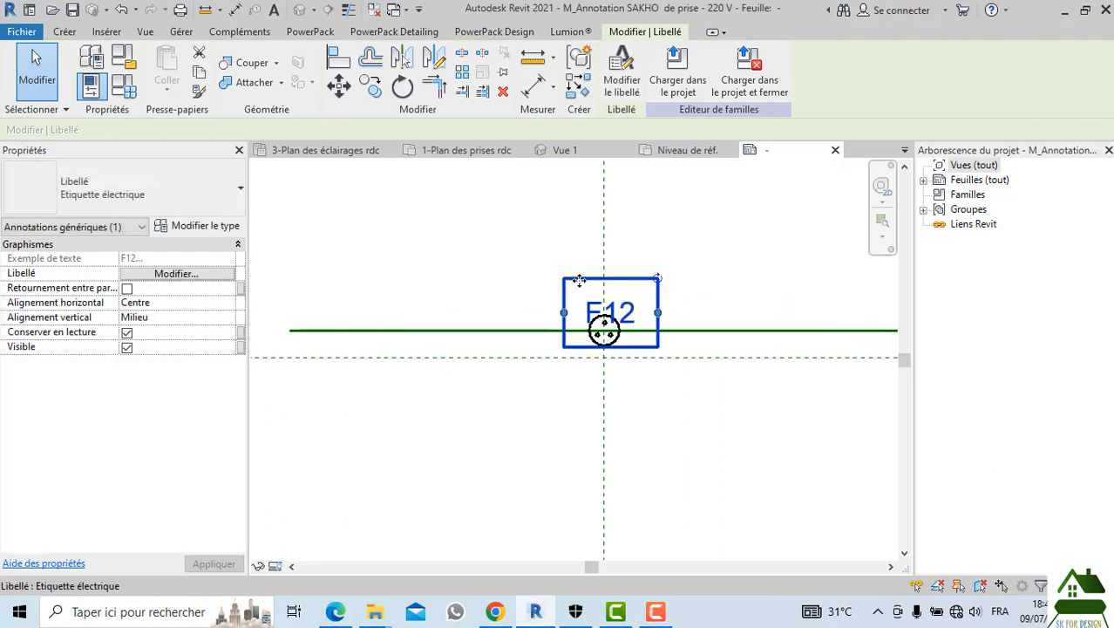
{"action": "left_click_drag", "start_coordinate": [597, 277], "coordinate": [638, 270]}
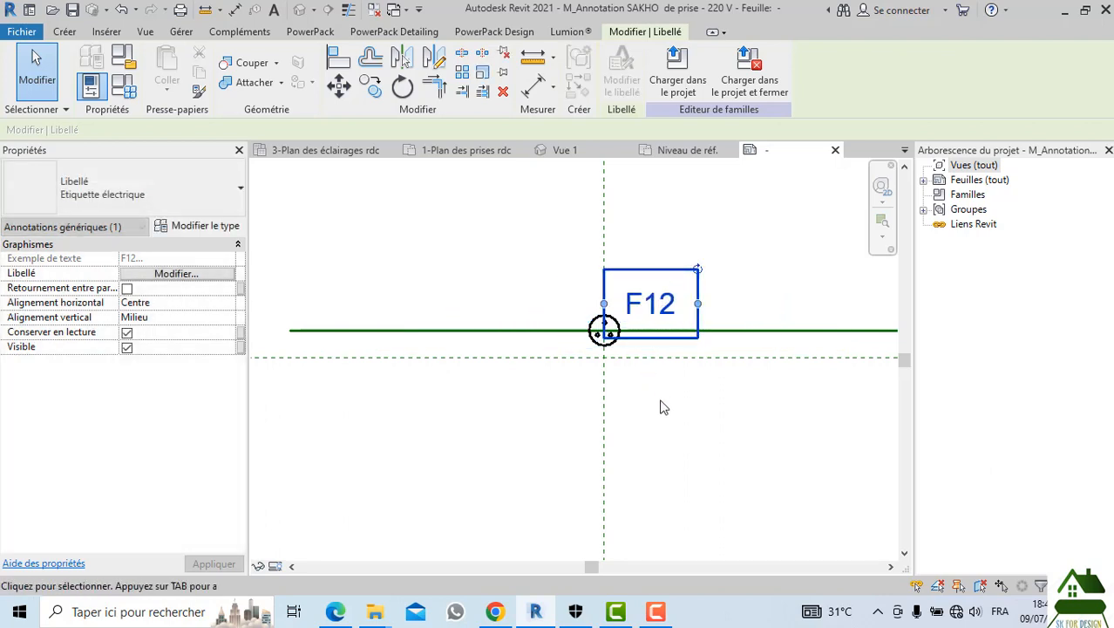
{"action": "left_click", "coordinate": [661, 408]}
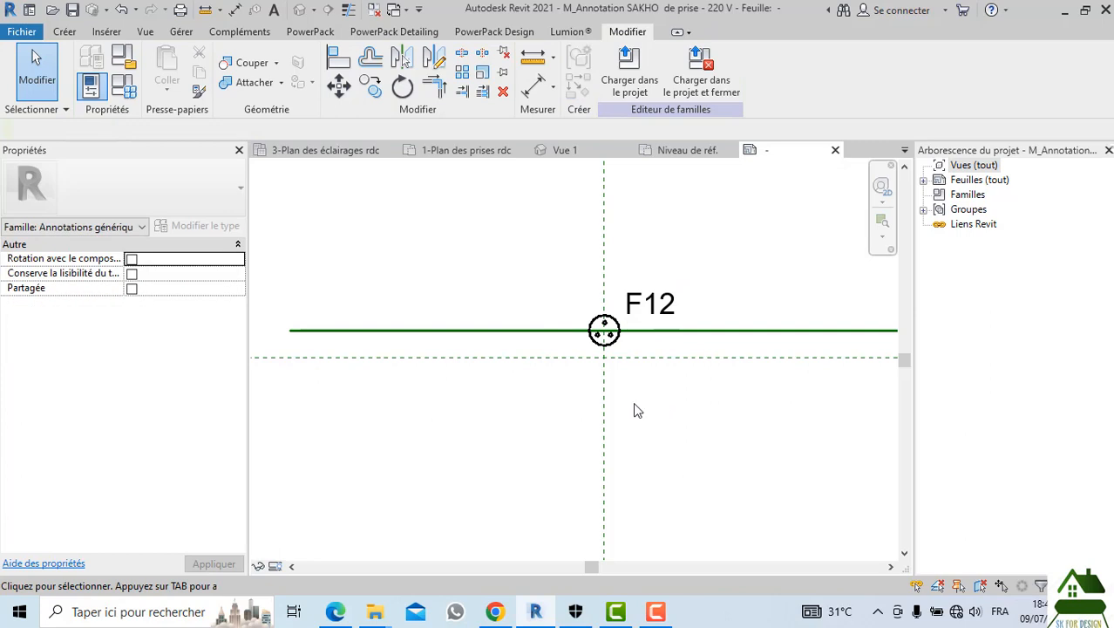
Review the F12 label's parameter setup and the Annotation de libellé and Marque values in the family types
{"action": "left_click", "coordinate": [636, 316]}
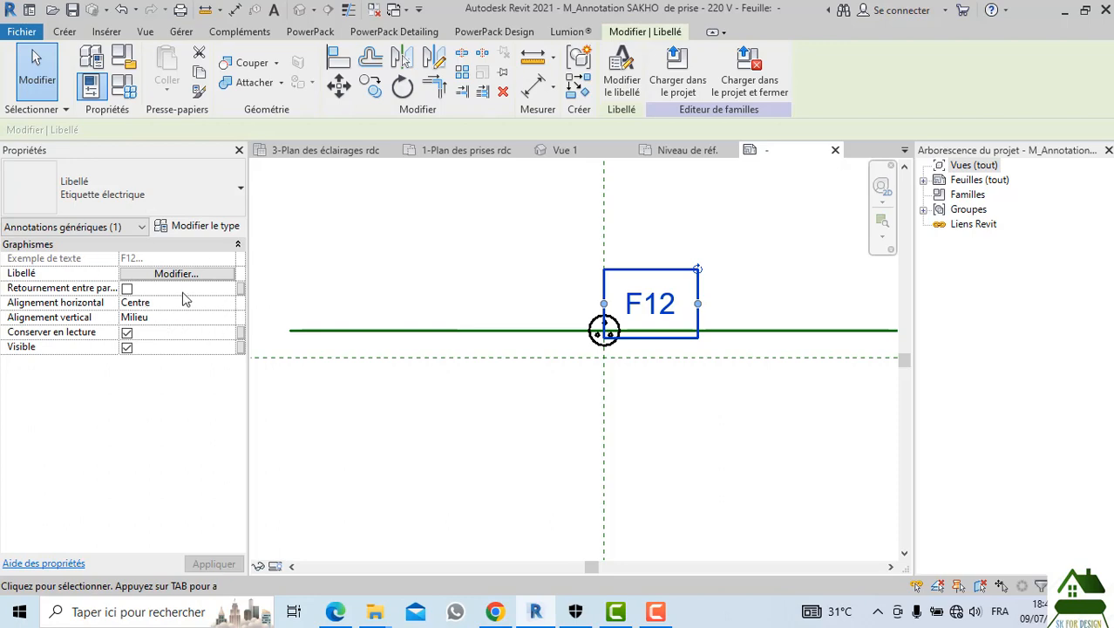
{"action": "left_click", "coordinate": [199, 277]}
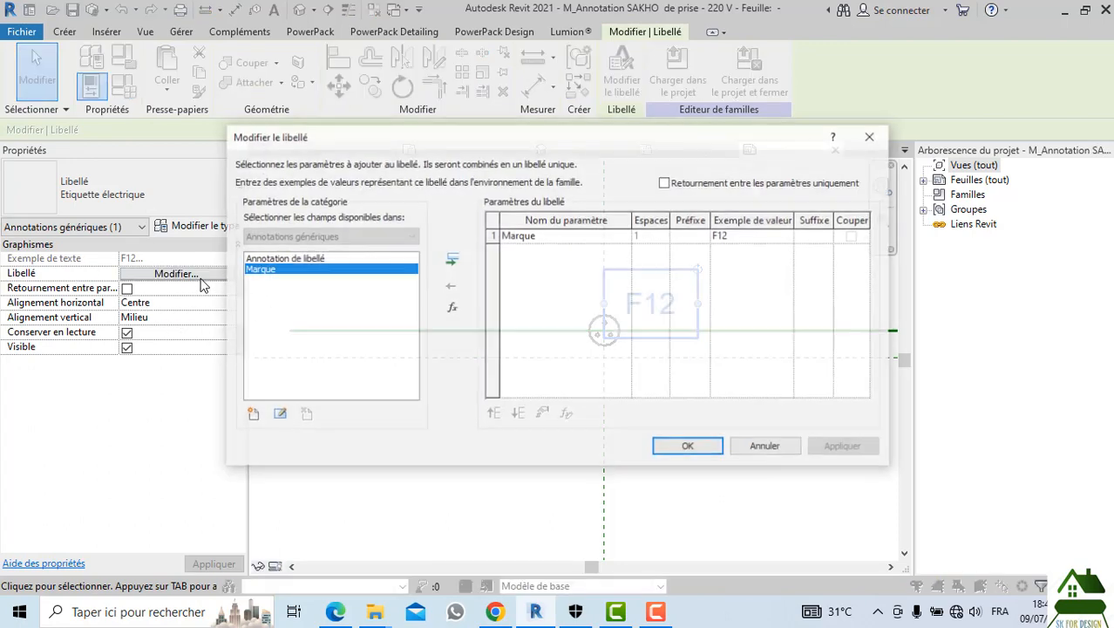
{"action": "left_click", "coordinate": [869, 137]}
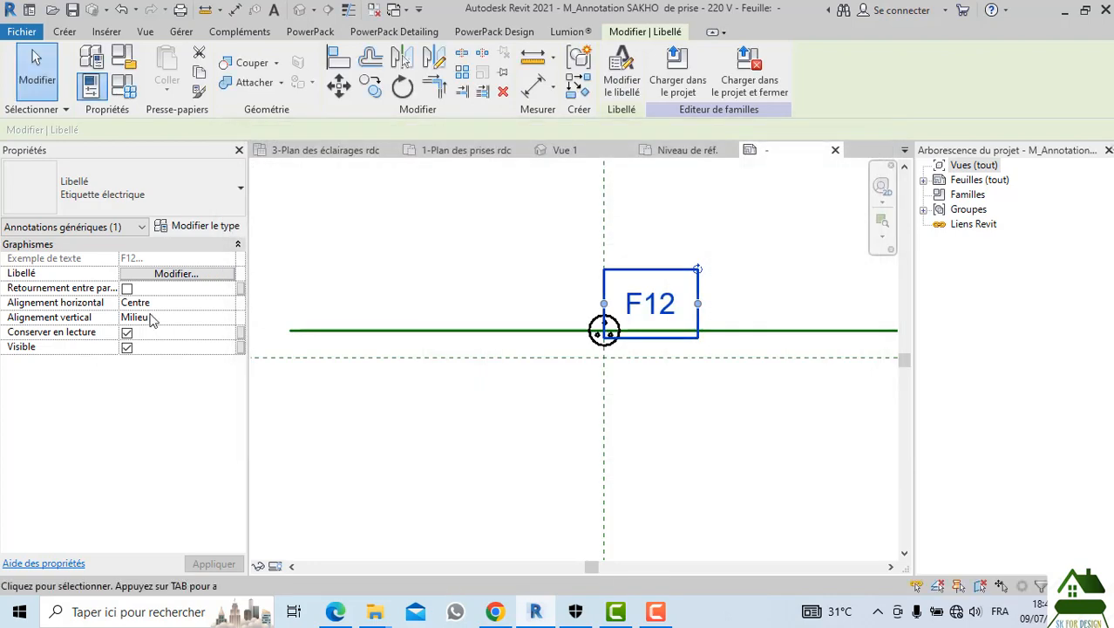
{"action": "left_click", "coordinate": [117, 95]}
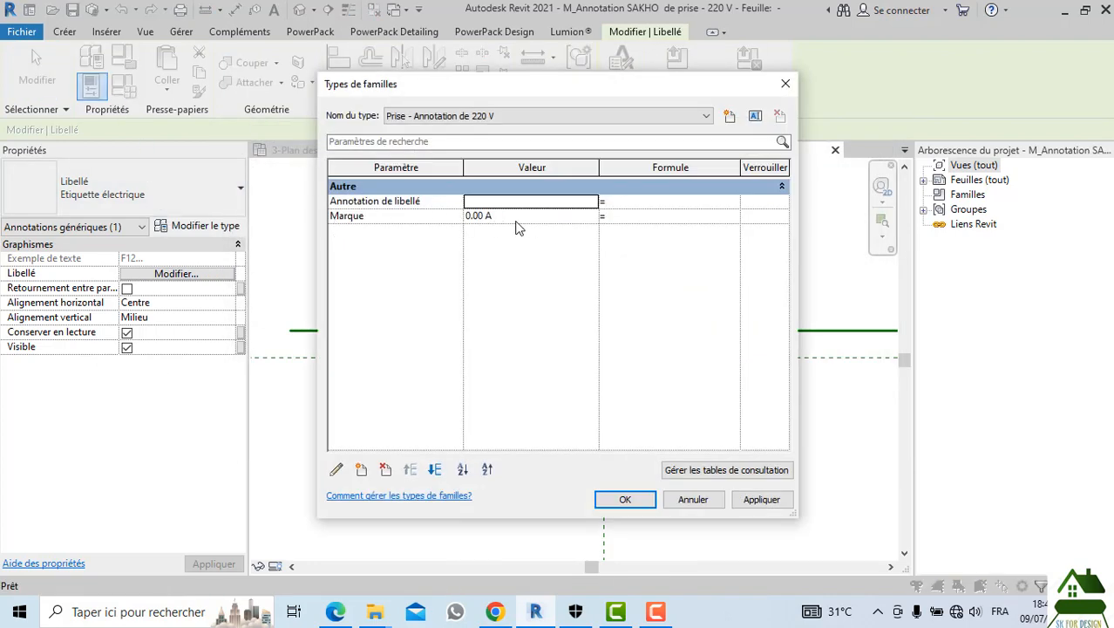
{"action": "mouse_move", "coordinate": [373, 207]}
{"action": "left_mouse_down"}
{"action": "mouse_move", "coordinate": [344, 220]}
{"action": "mouse_move", "coordinate": [332, 207]}
{"action": "left_mouse_up"}
{"action": "left_click", "coordinate": [513, 223]}
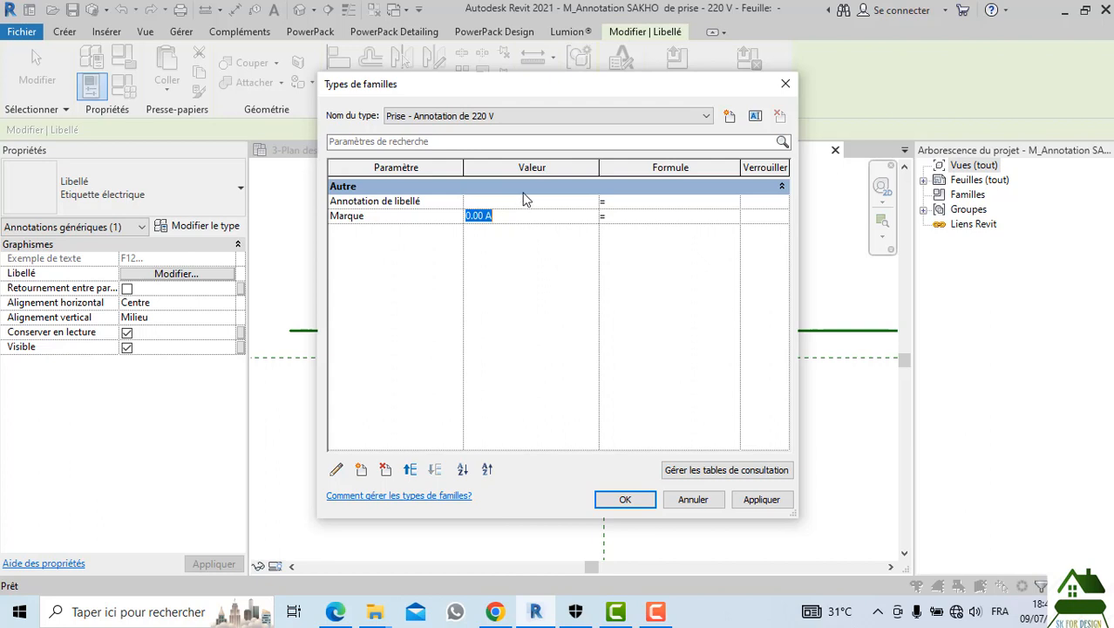
{"action": "left_click", "coordinate": [523, 191]}
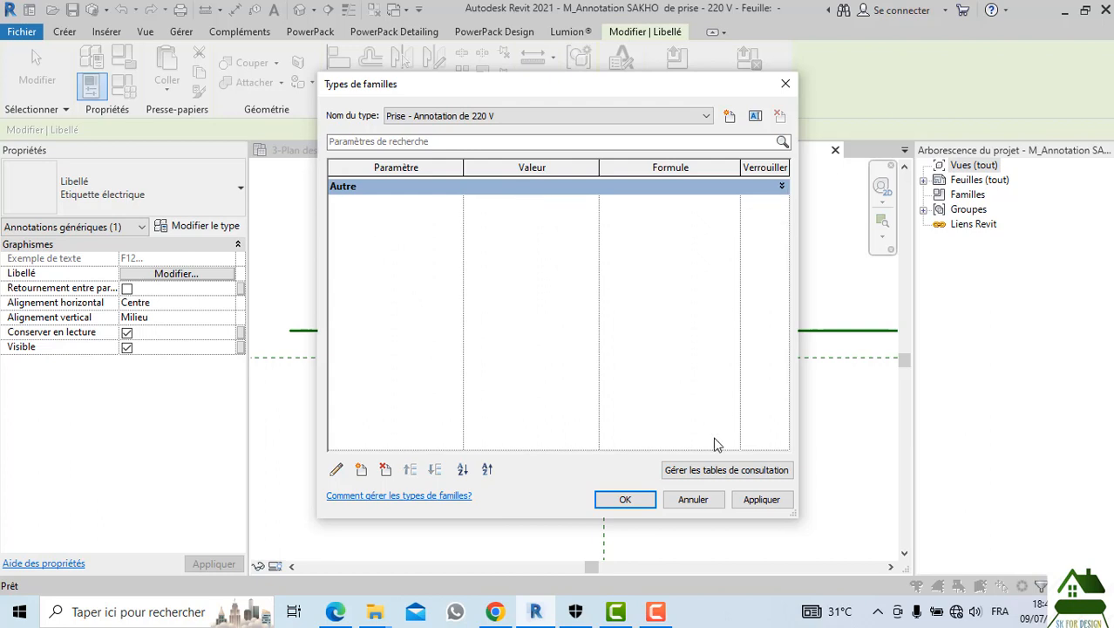
{"action": "left_click", "coordinate": [698, 497]}
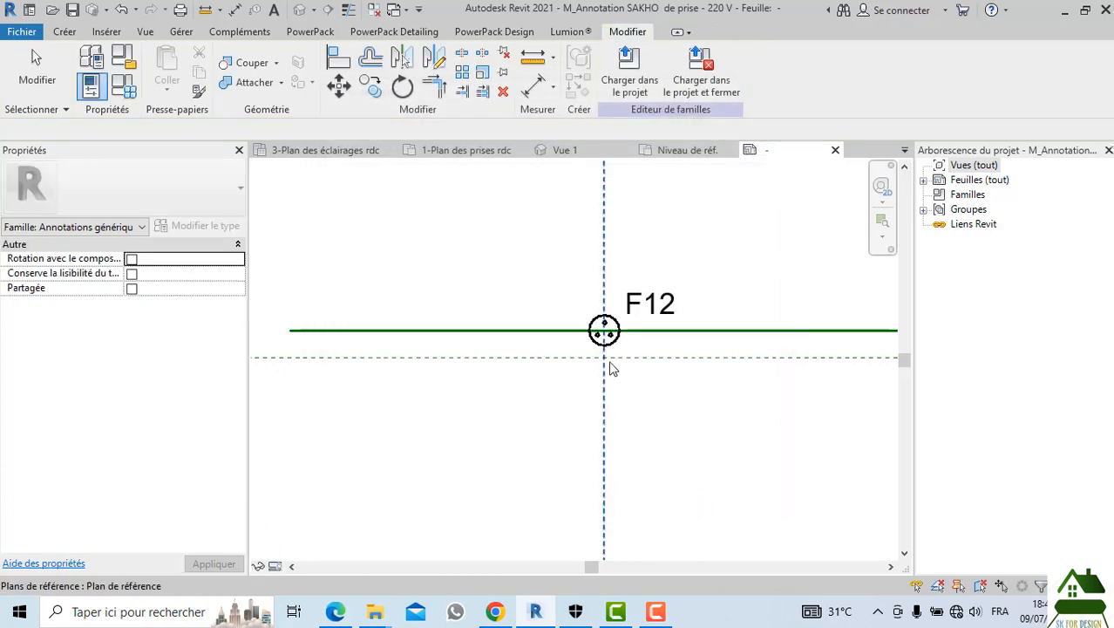
Check the Marque parameter's properties from the F12 label's definition
{"action": "left_click", "coordinate": [638, 311]}
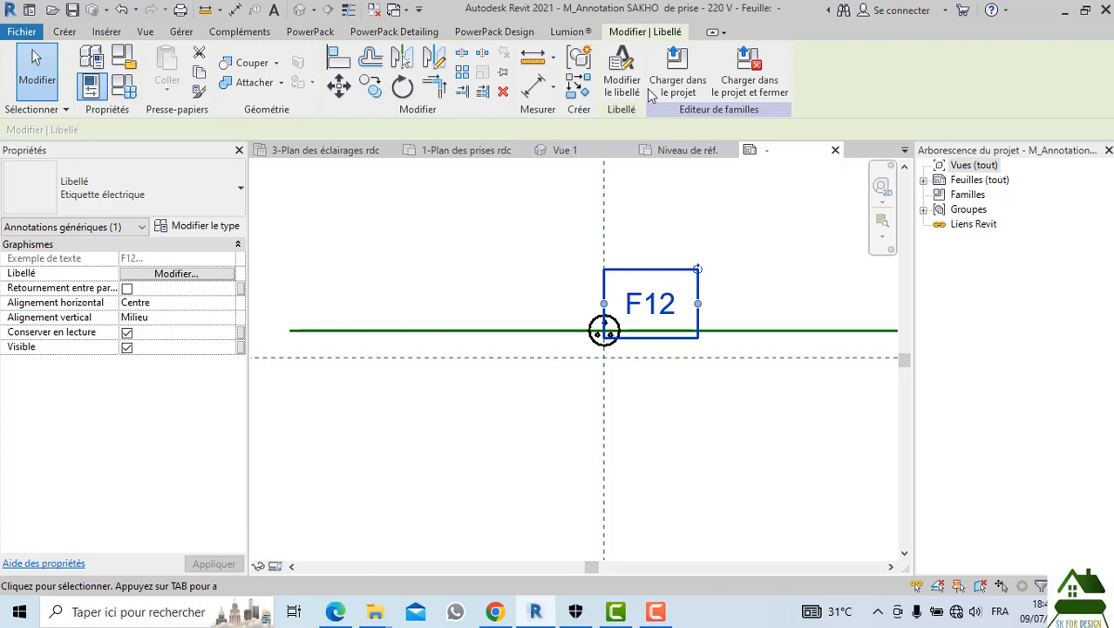
{"action": "left_click", "coordinate": [621, 76]}
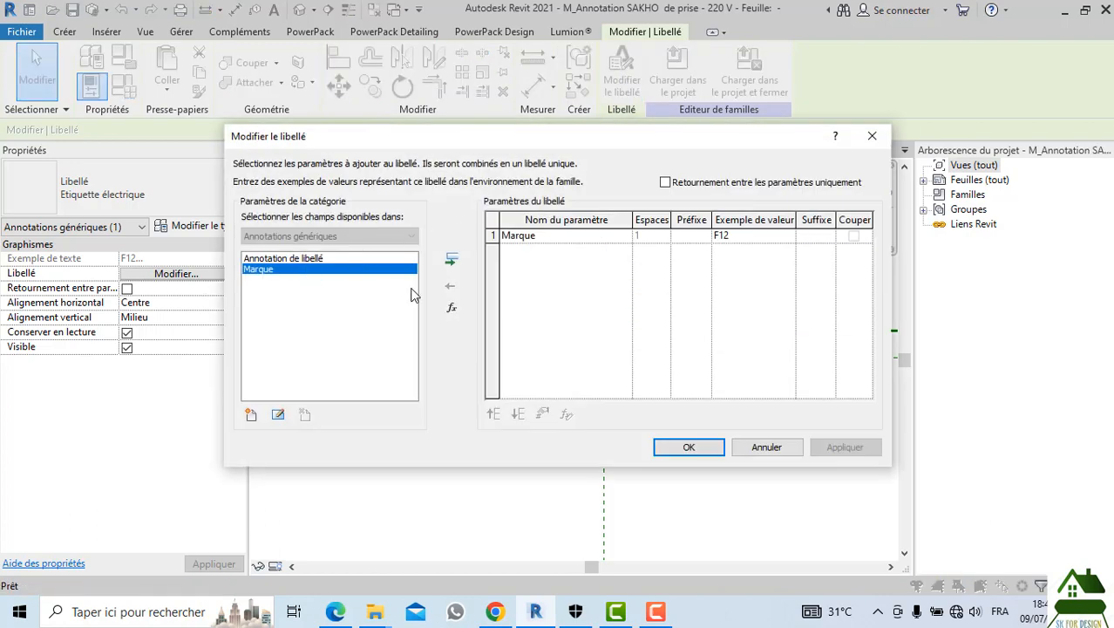
{"action": "left_click", "coordinate": [279, 416]}
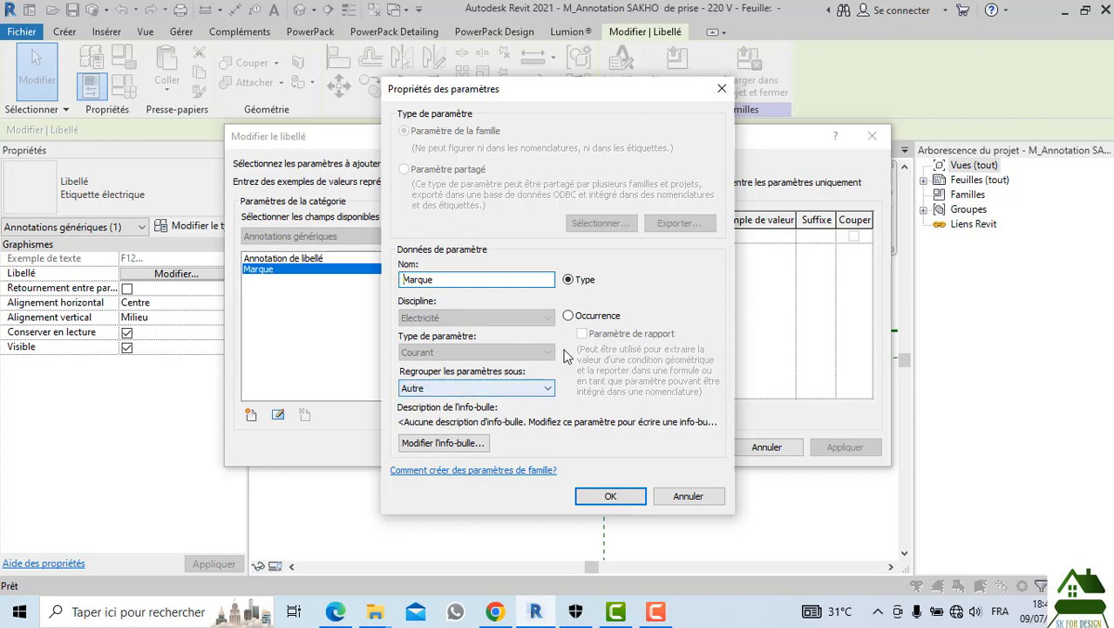
{"action": "left_click", "coordinate": [679, 495]}
{"action": "left_click", "coordinate": [682, 453]}
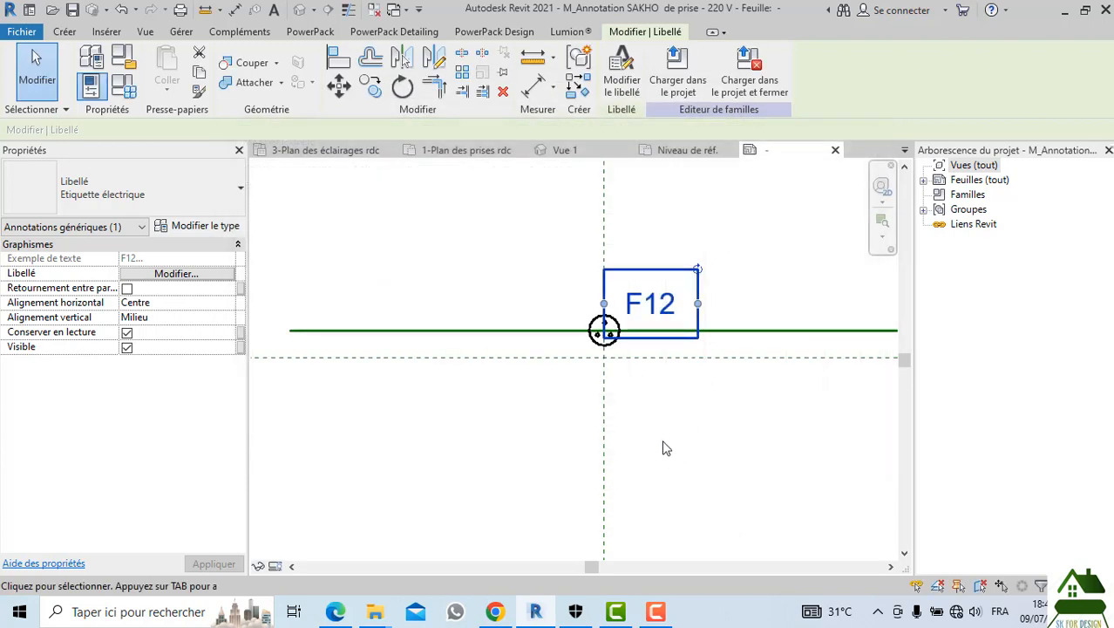
Load the annotation family into Prise - 220V.rfa and select the socket annotation in the reference level plan
{"action": "left_click", "coordinate": [666, 448]}
{"action": "left_click", "coordinate": [630, 79]}
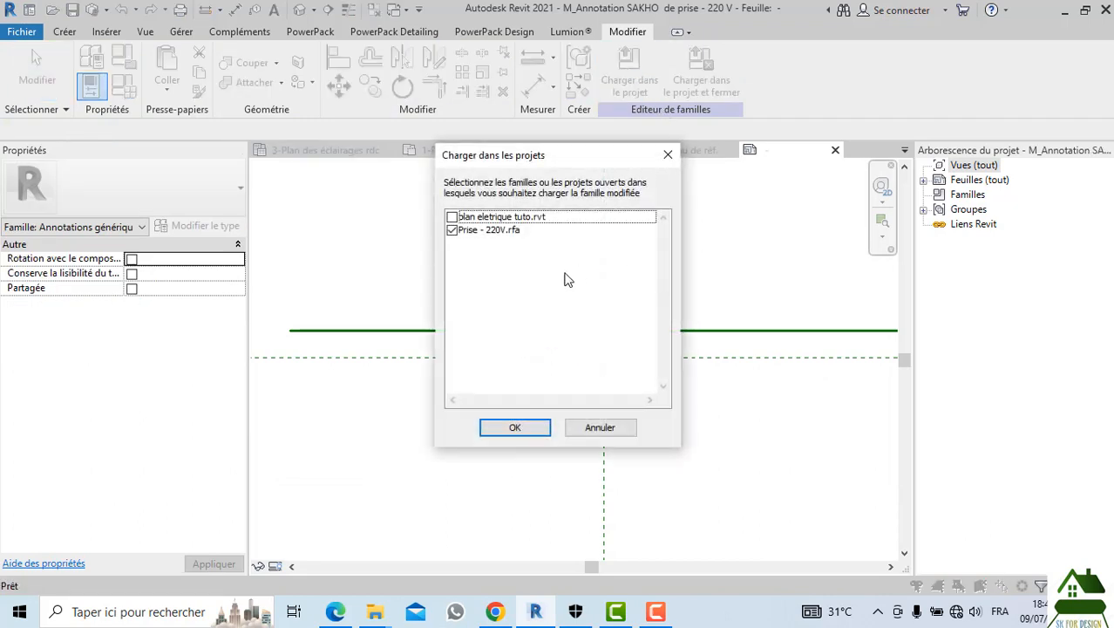
{"action": "left_click", "coordinate": [513, 427]}
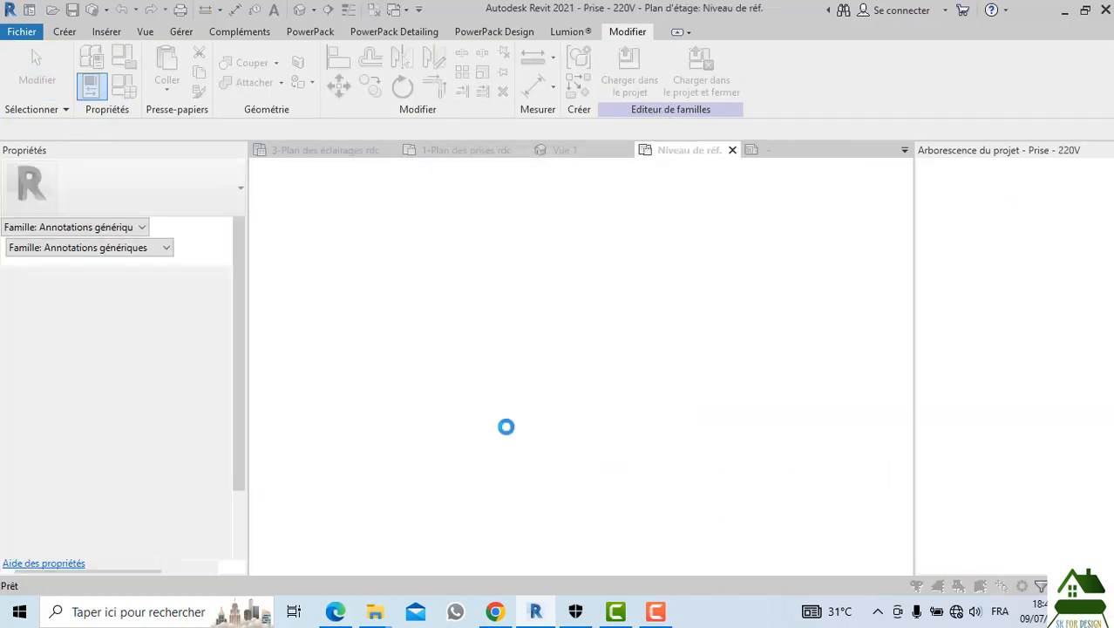
{"action": "left_click", "coordinate": [528, 270]}
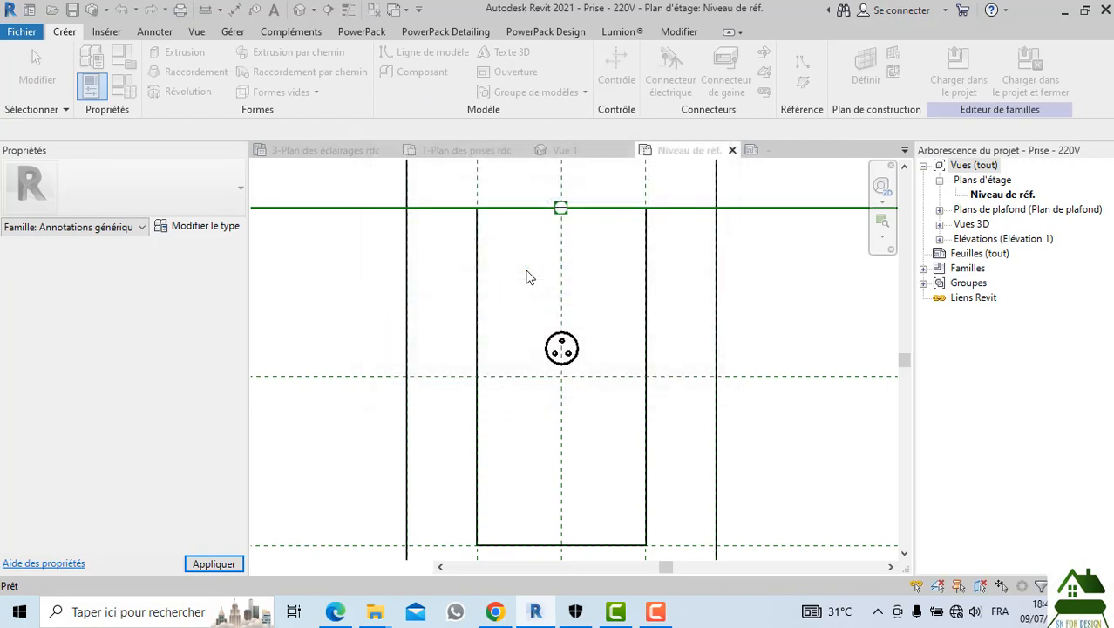
{"action": "left_click", "coordinate": [620, 311]}
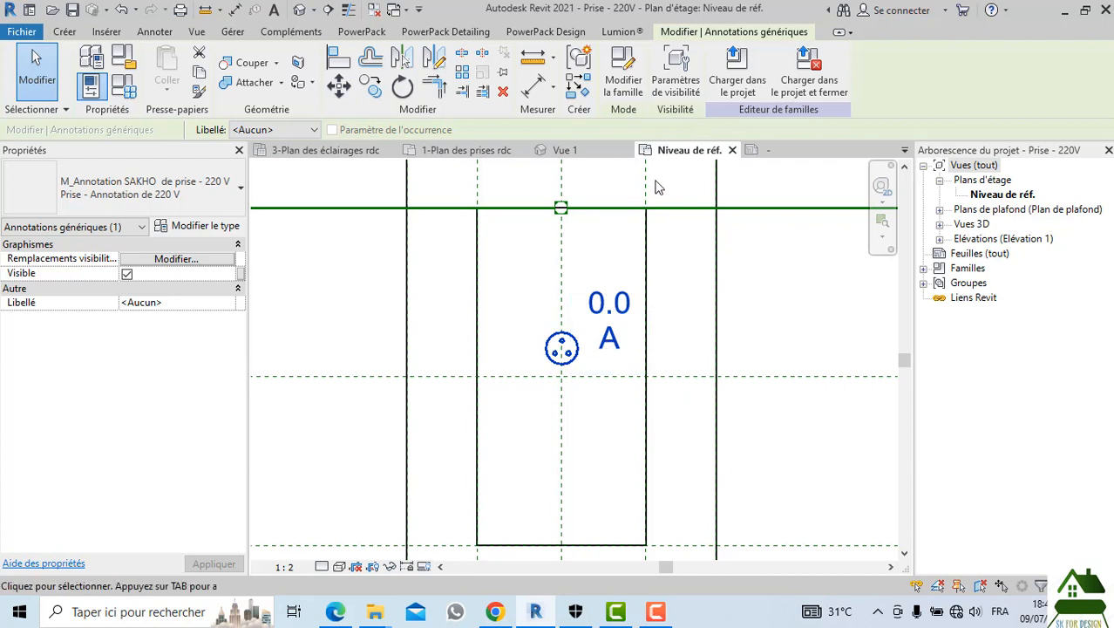
Reopen the annotation family and replace Marque with "Annotation de libellé" as the parameter of the F12 label
{"action": "double_click", "coordinate": [609, 340]}
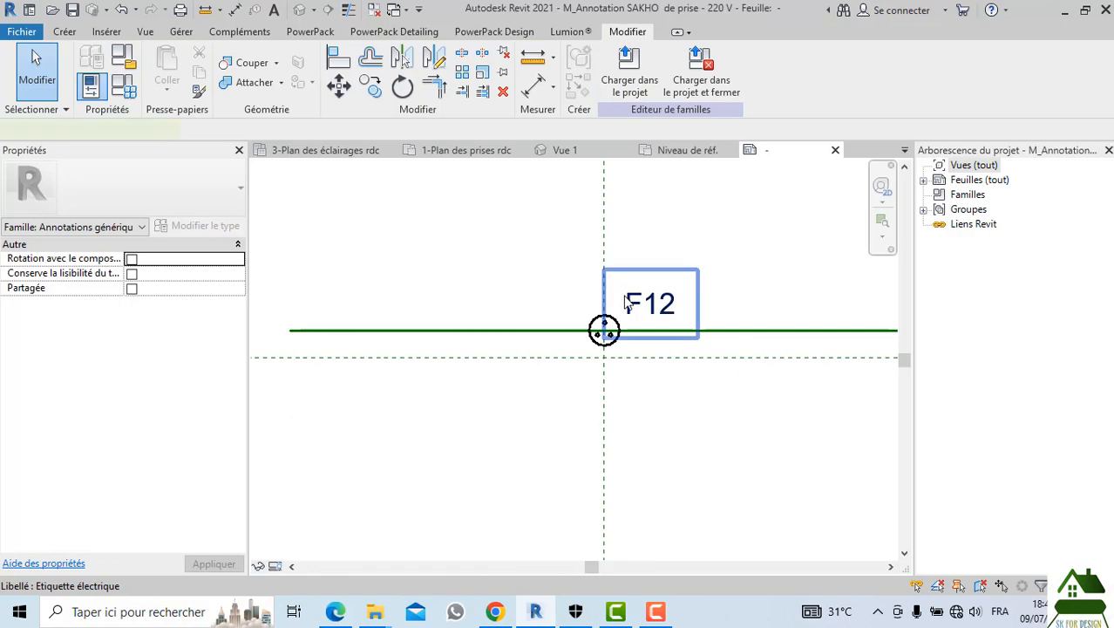
{"action": "left_click", "coordinate": [650, 302]}
{"action": "left_click", "coordinate": [622, 74]}
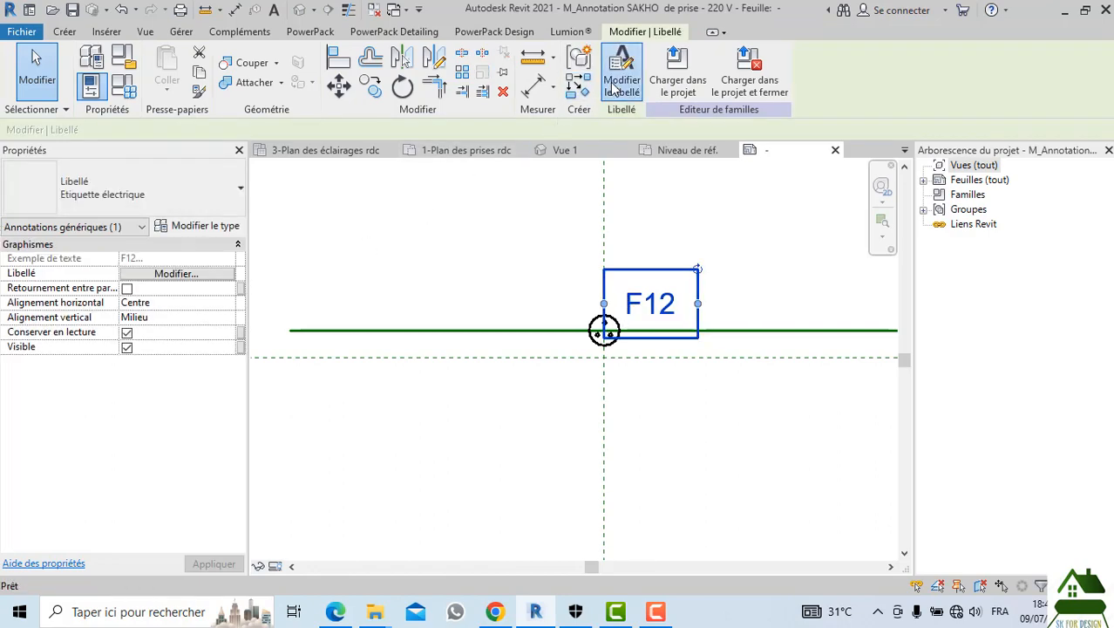
{"action": "left_click", "coordinate": [288, 259]}
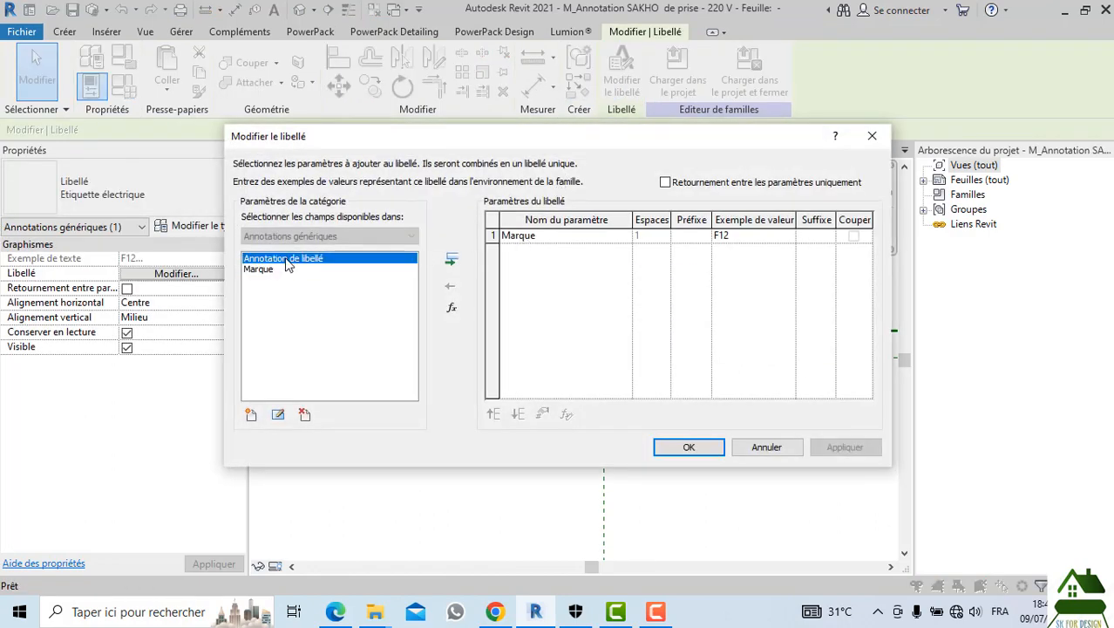
{"action": "left_click", "coordinate": [259, 269]}
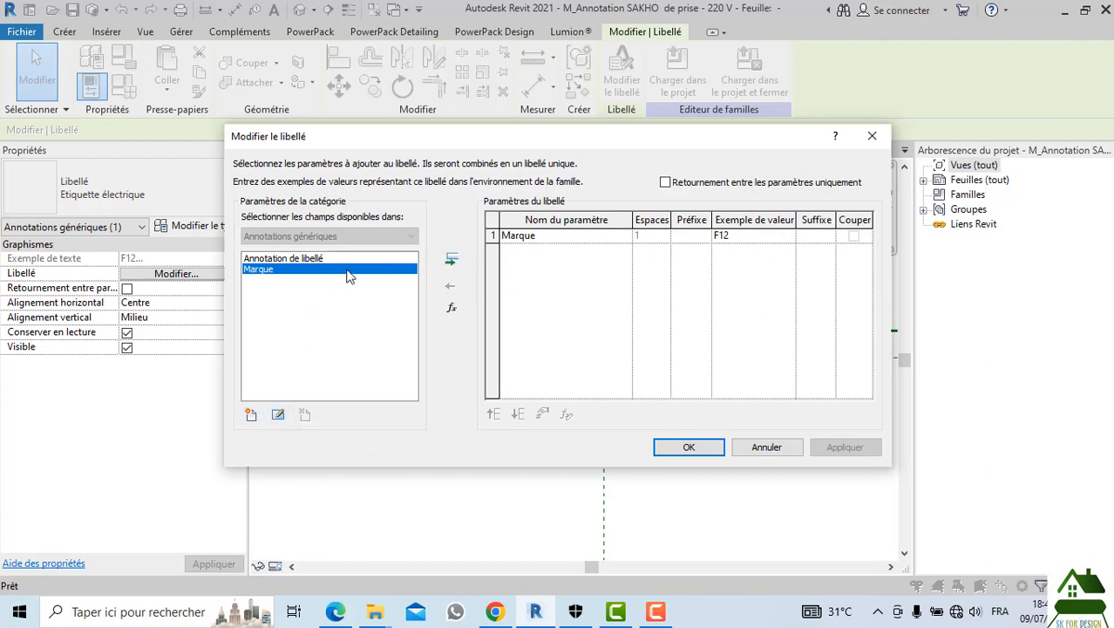
{"action": "left_click", "coordinate": [450, 286]}
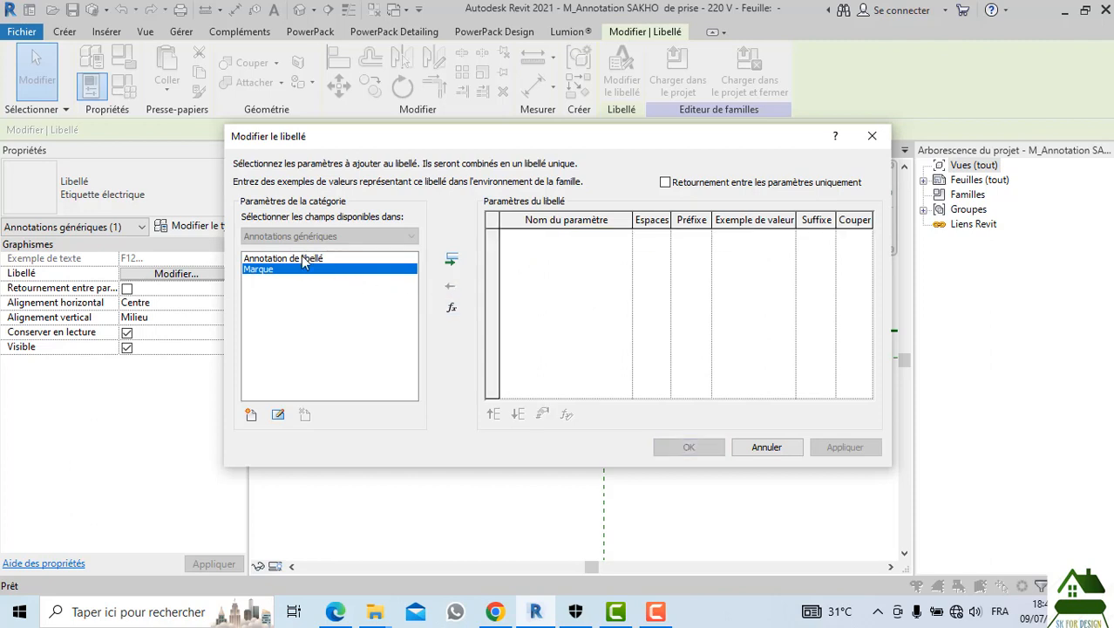
{"action": "left_click", "coordinate": [283, 259]}
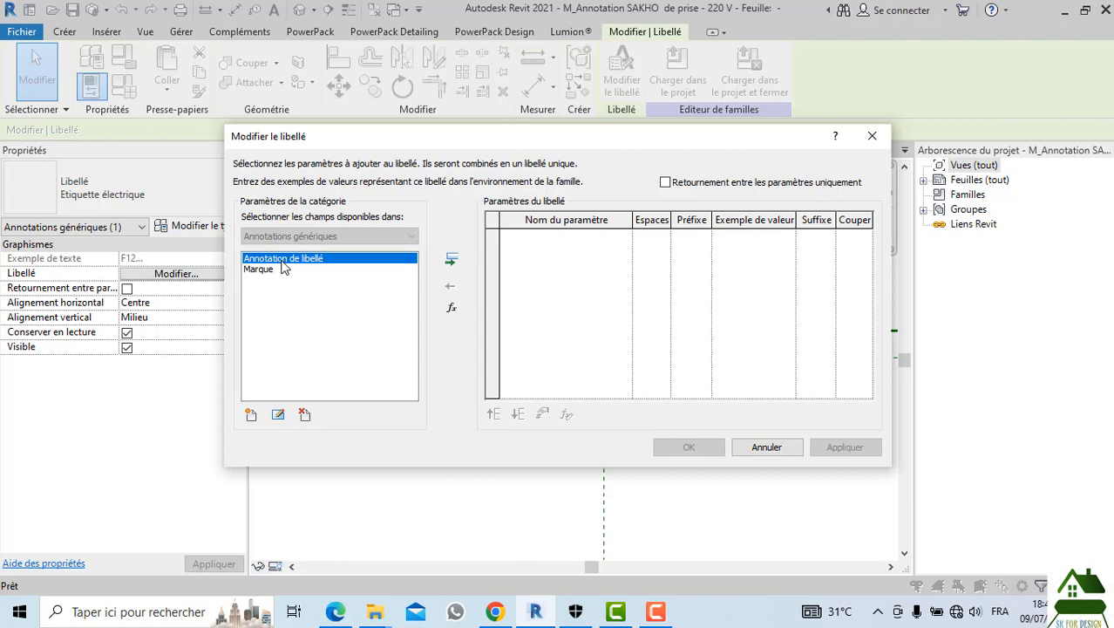
{"action": "left_click", "coordinate": [450, 259]}
Set the sample value of "Annotation de libellé" to F12 and confirm the label changes
{"action": "left_click", "coordinate": [758, 236]}
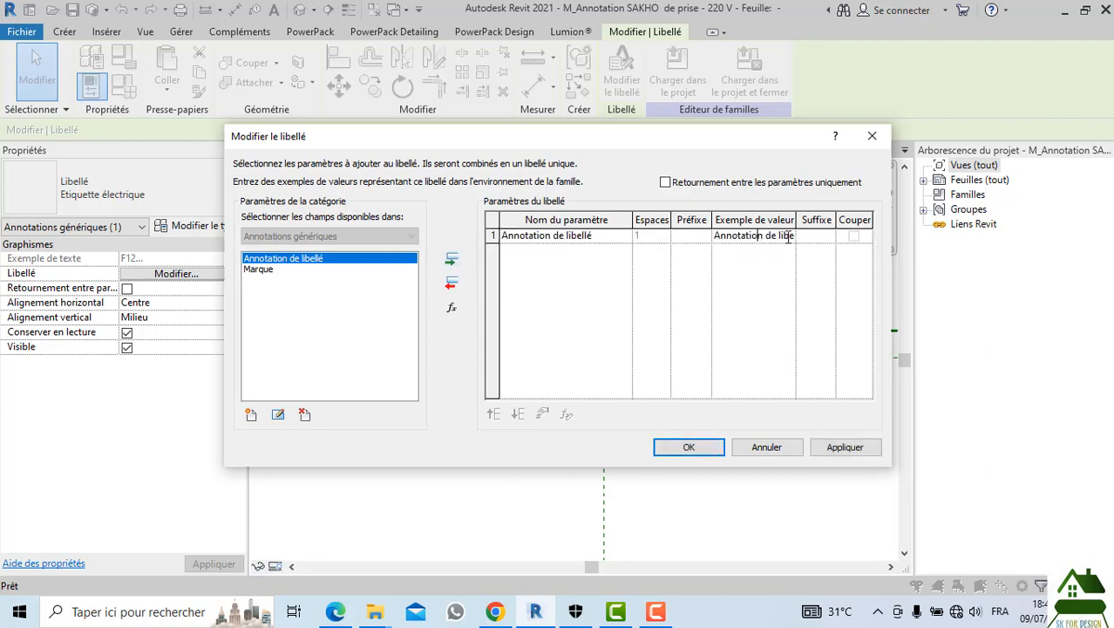
{"action": "left_click_drag", "start_coordinate": [792, 237], "coordinate": [681, 247]}
{"action": "type", "text": "F12"}
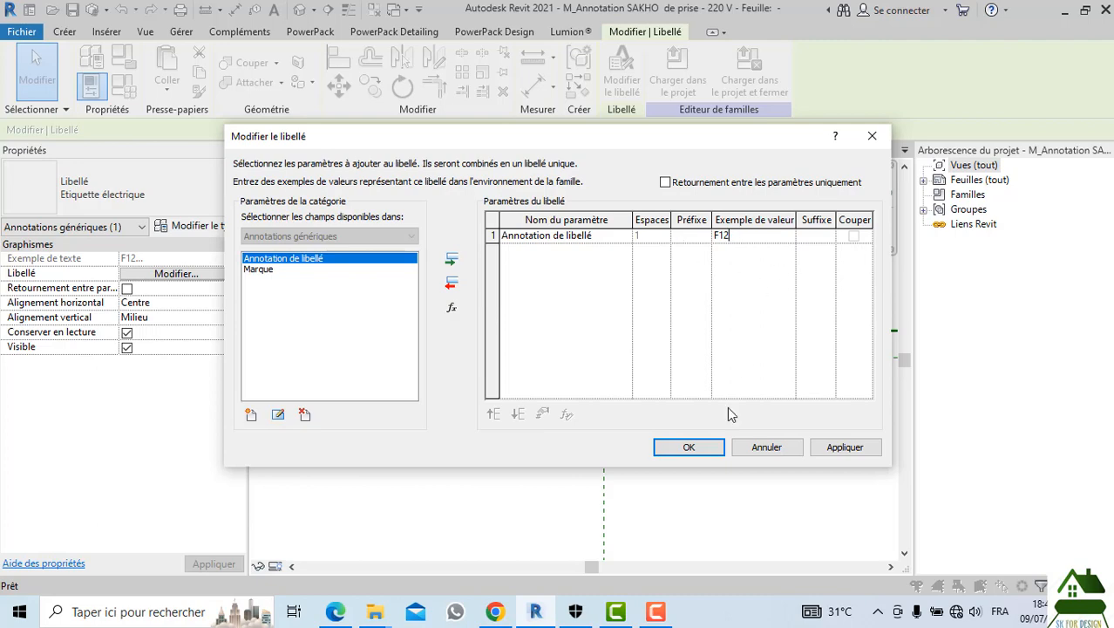
{"action": "left_click", "coordinate": [689, 447]}
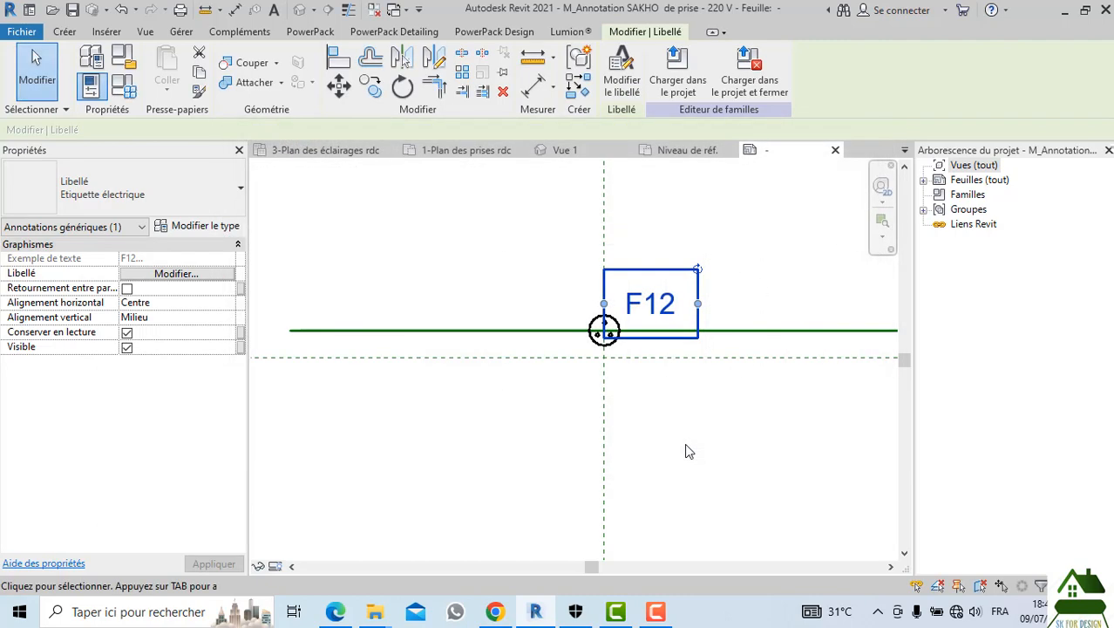
{"action": "left_click", "coordinate": [653, 314]}
{"action": "left_click", "coordinate": [135, 90]}
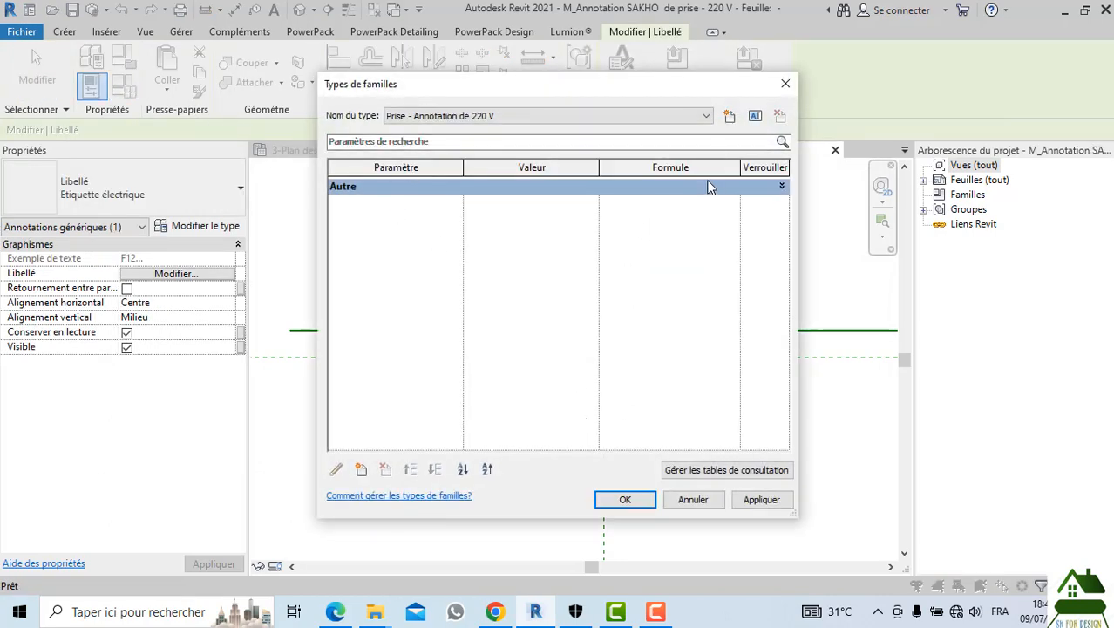
{"action": "left_click", "coordinate": [789, 87]}
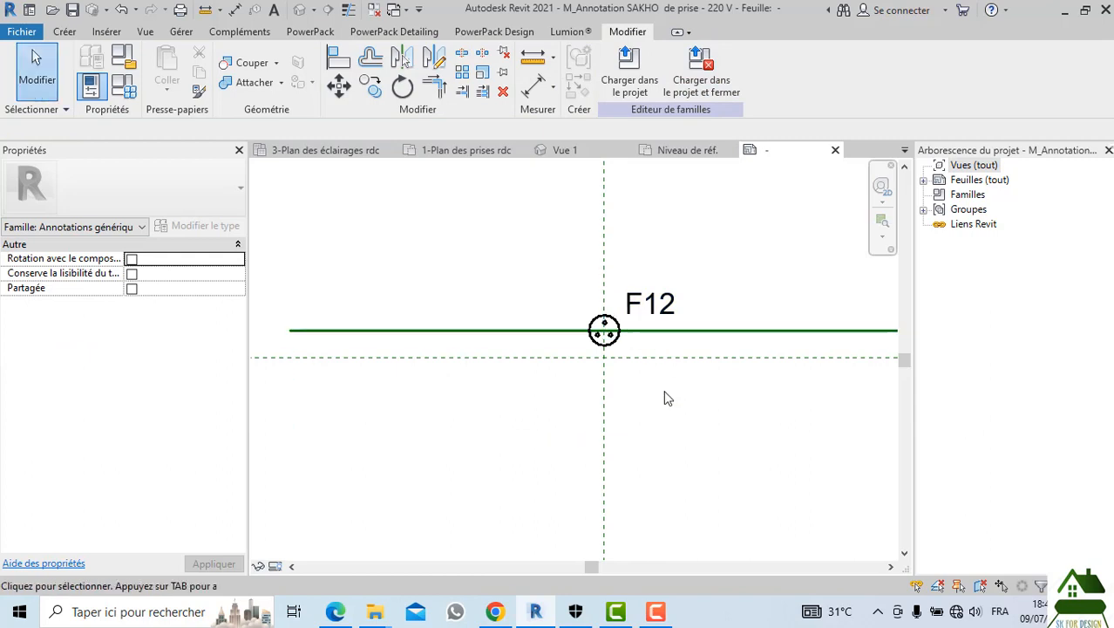
{"action": "left_click", "coordinate": [597, 330]}
{"action": "left_click", "coordinate": [621, 435]}
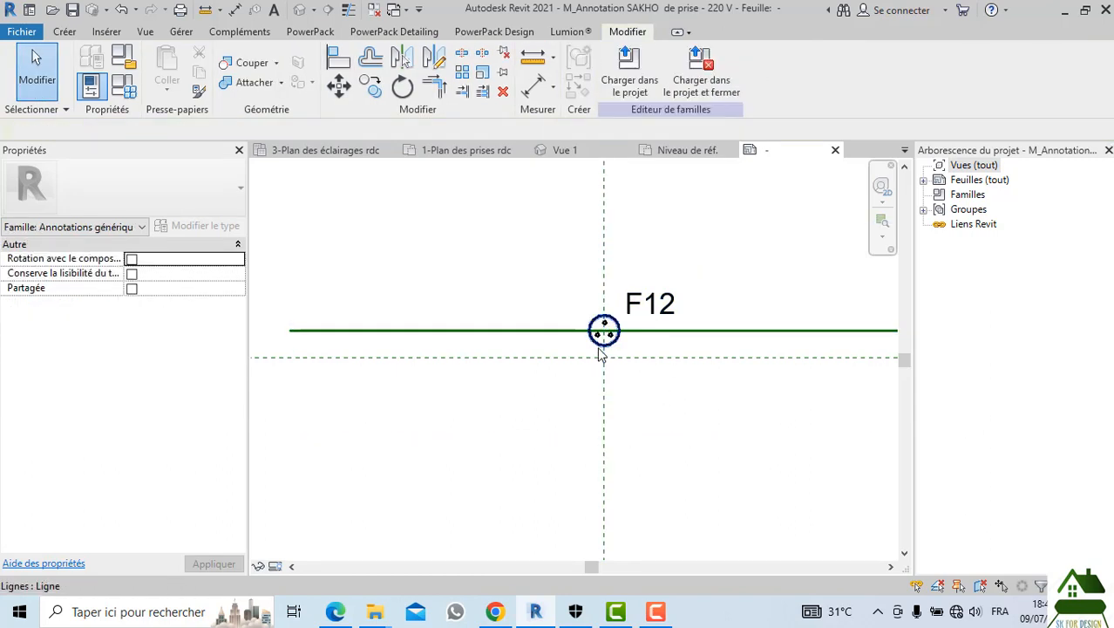
{"action": "left_click", "coordinate": [600, 353]}
{"action": "left_click", "coordinate": [668, 399]}
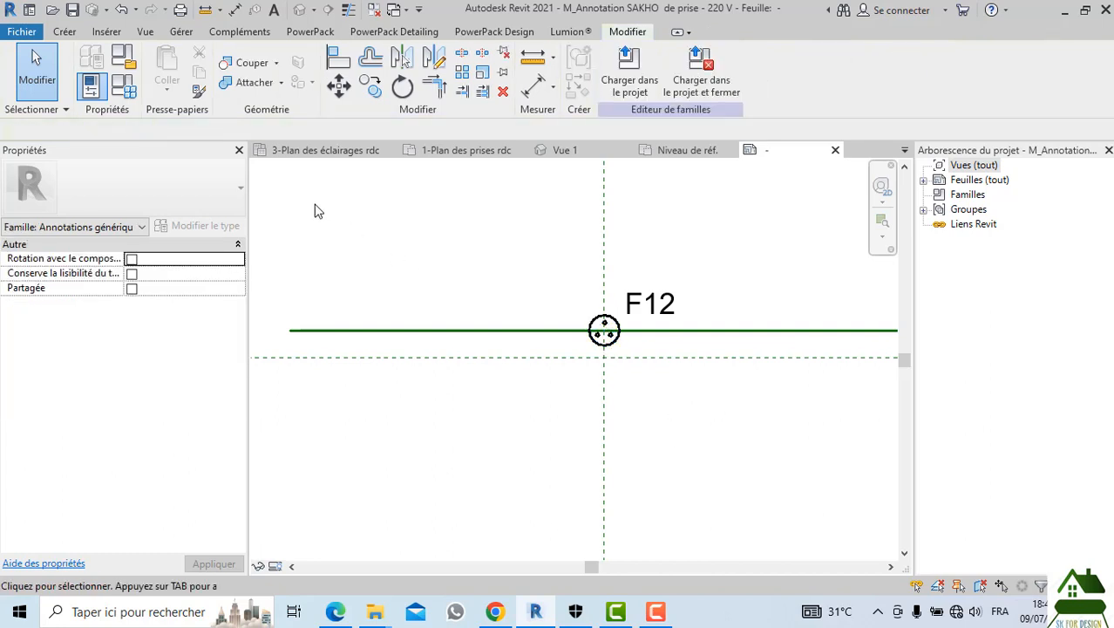
Delete the Marque parameter from the annotation family's type parameters, keeping only "Annotation de libellé"
{"action": "left_click", "coordinate": [130, 91]}
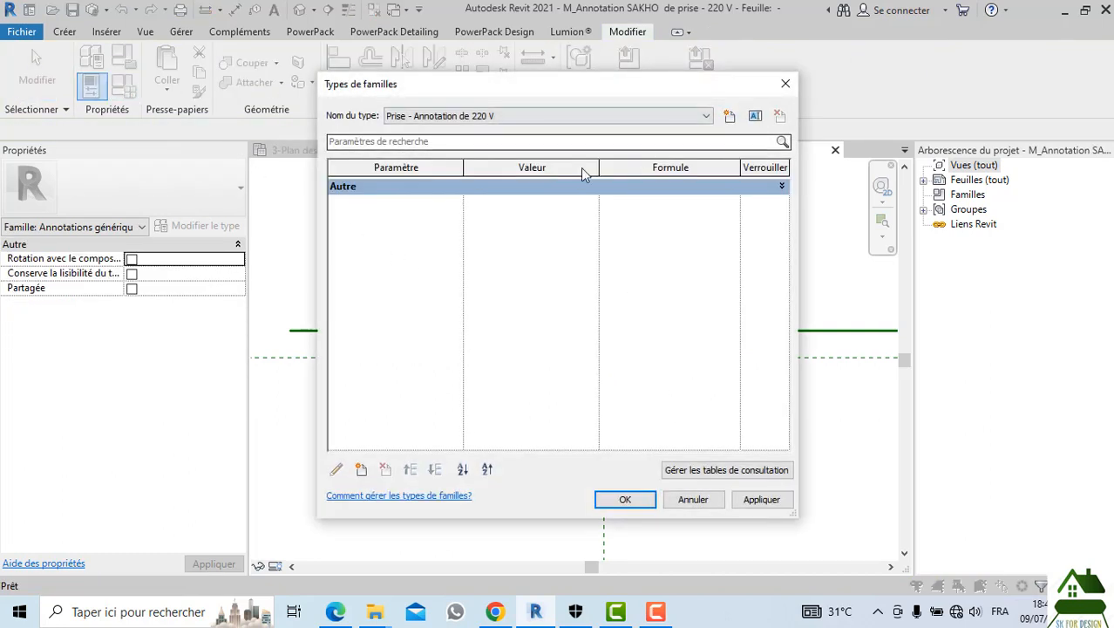
{"action": "left_click", "coordinate": [401, 188]}
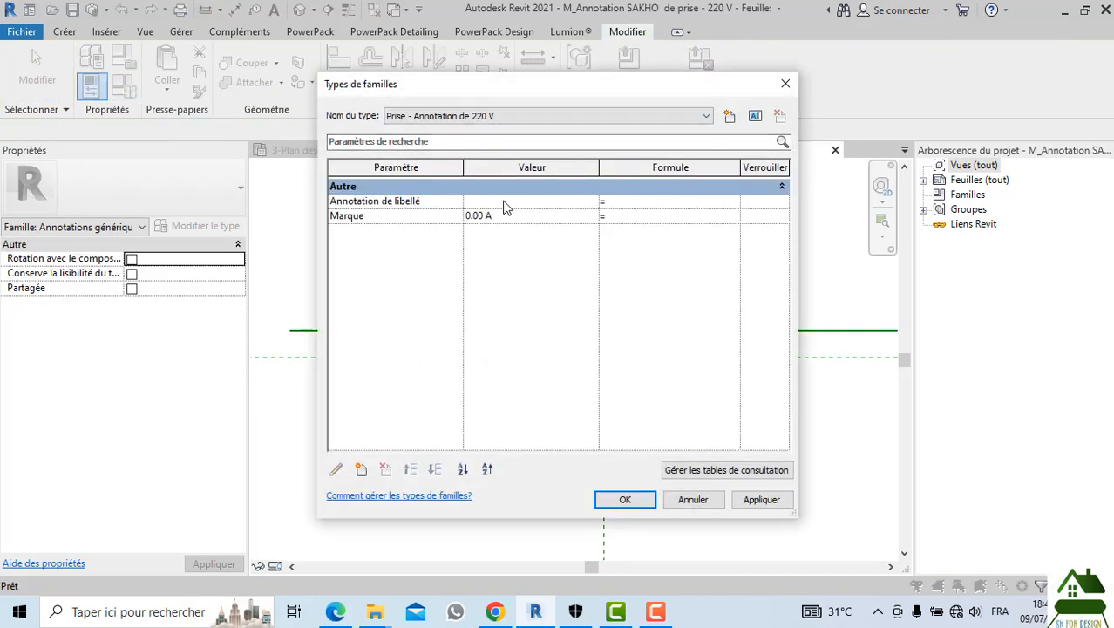
{"action": "left_click", "coordinate": [345, 218]}
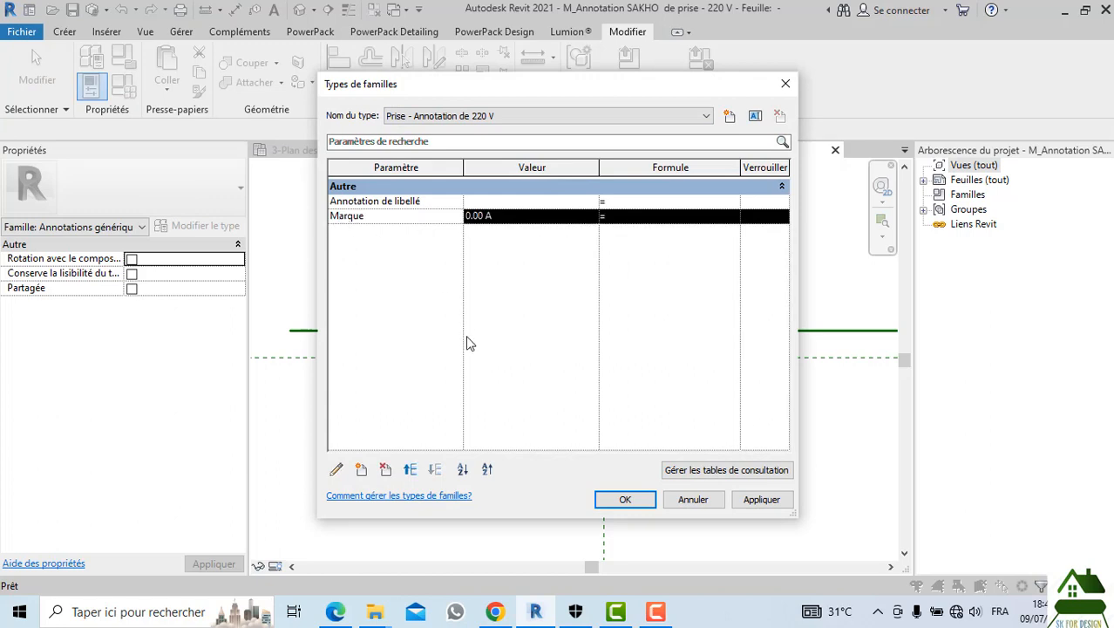
{"action": "left_click", "coordinate": [385, 469]}
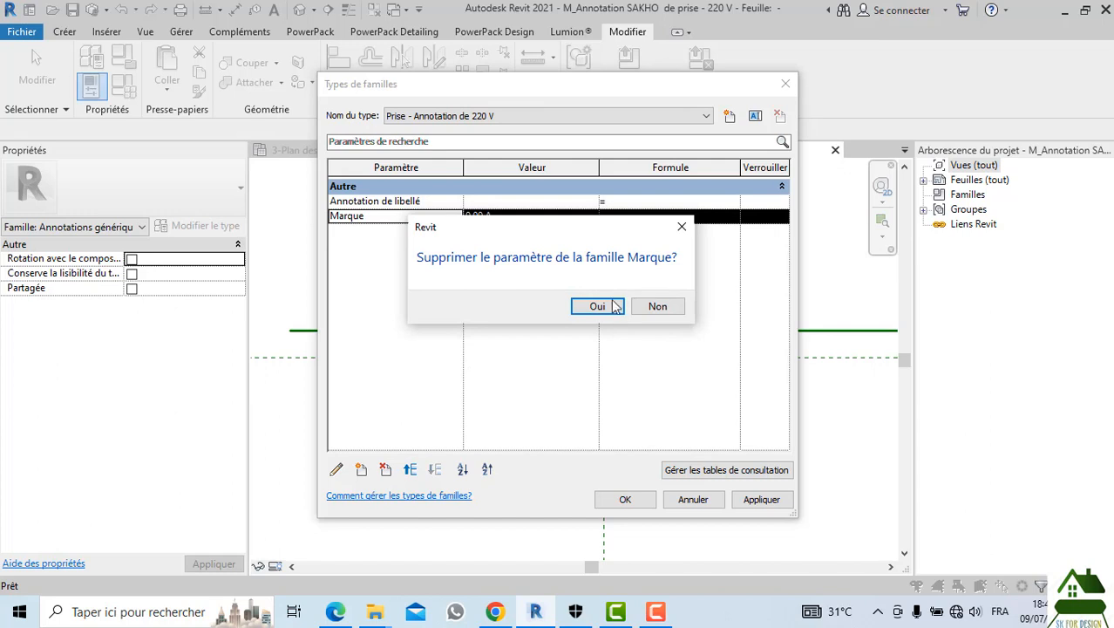
{"action": "left_click", "coordinate": [603, 305]}
{"action": "left_click", "coordinate": [645, 497]}
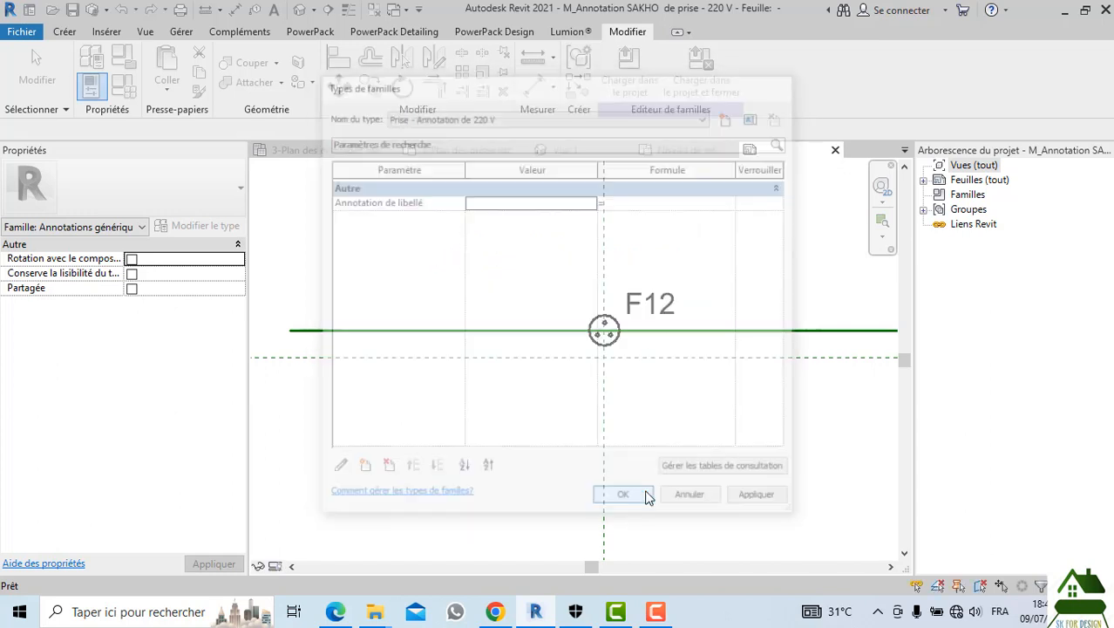
Load the annotation family into Prise - 220V.rfa, replacing the existing version, and check the socket family's type parameters
{"action": "left_click", "coordinate": [628, 74]}
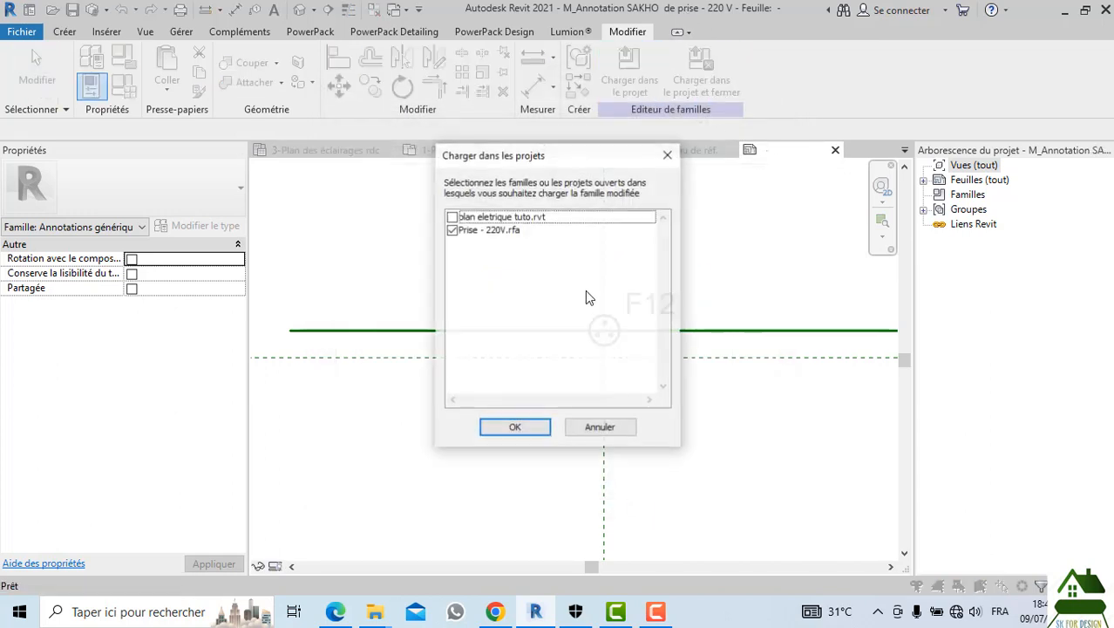
{"action": "left_click", "coordinate": [515, 428]}
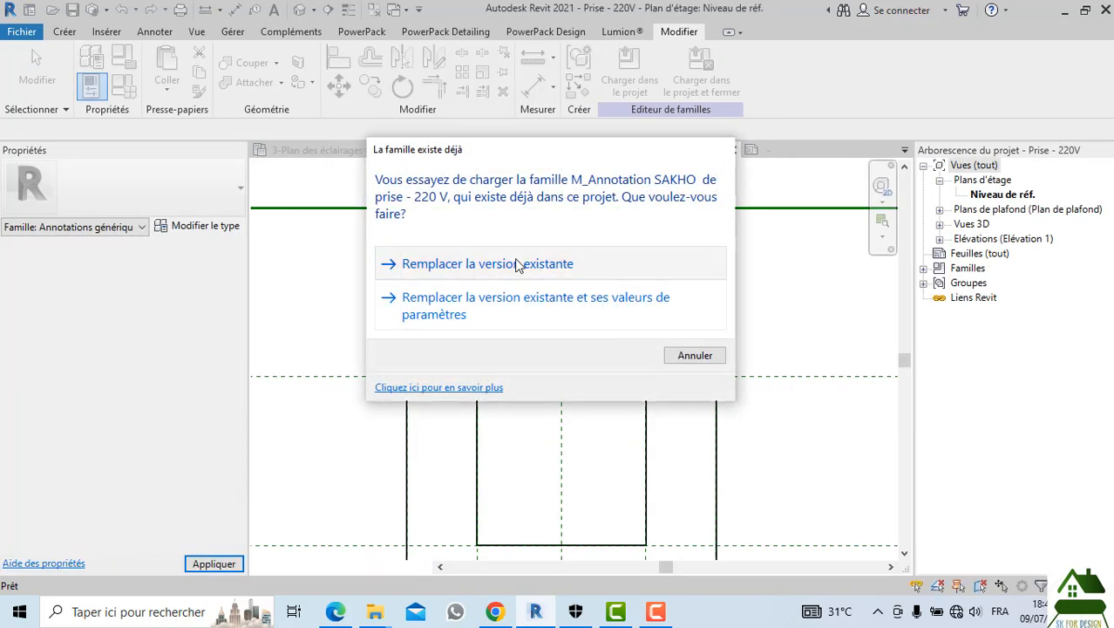
{"action": "left_click", "coordinate": [517, 265]}
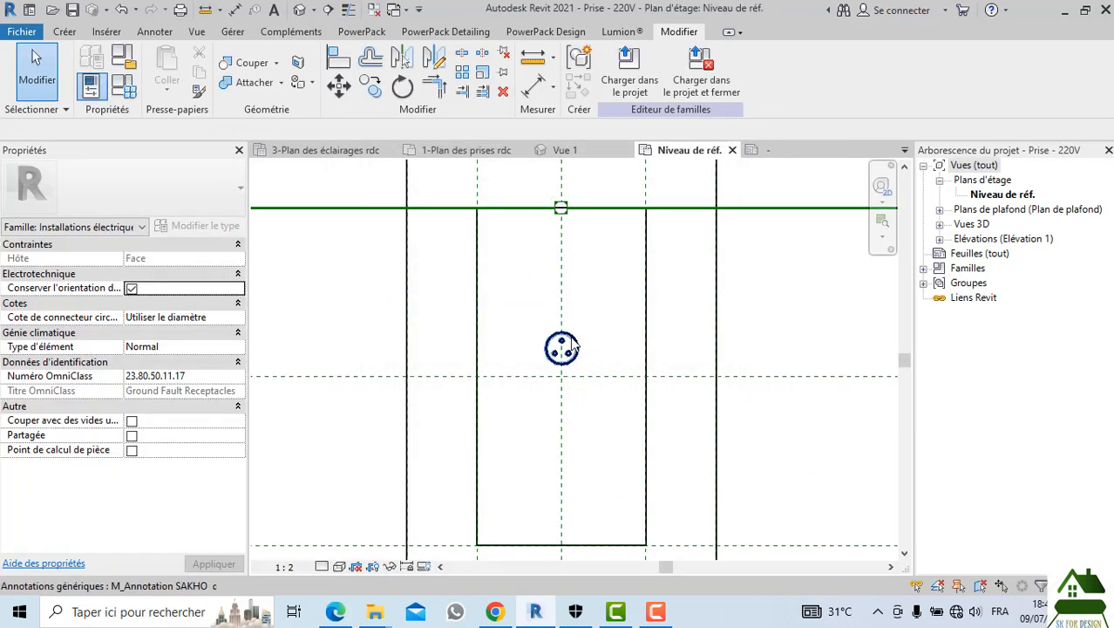
{"action": "scroll", "coordinate": [508, 290], "scroll_direction": "down", "scroll_amount": 4}
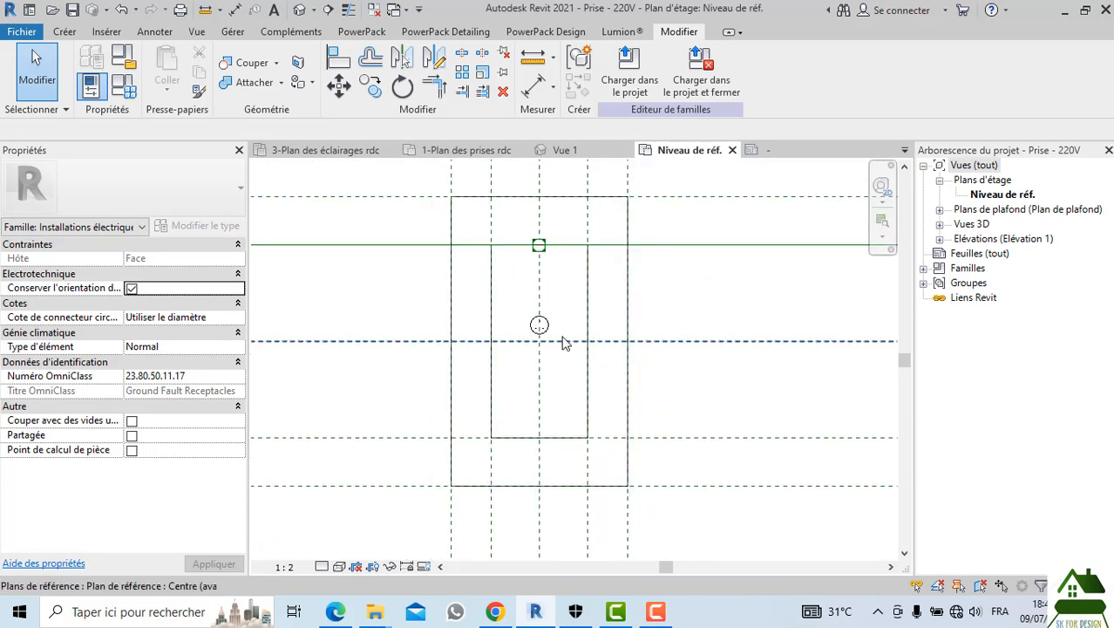
{"action": "scroll", "coordinate": [551, 328], "scroll_direction": "up", "scroll_amount": 3}
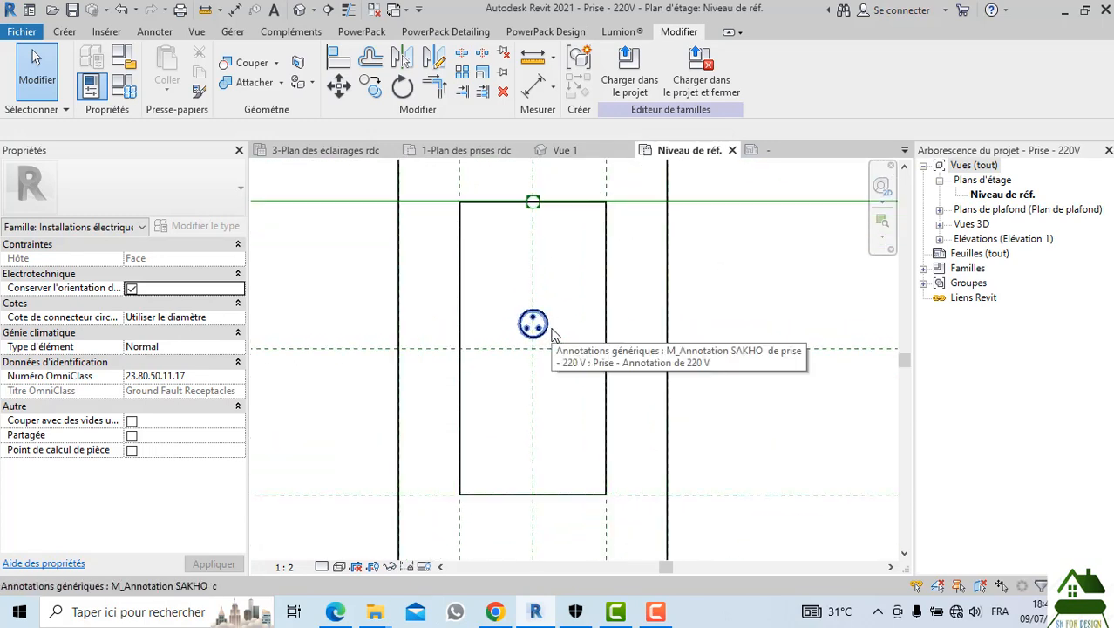
{"action": "scroll", "coordinate": [551, 329], "scroll_direction": "up", "scroll_amount": 2}
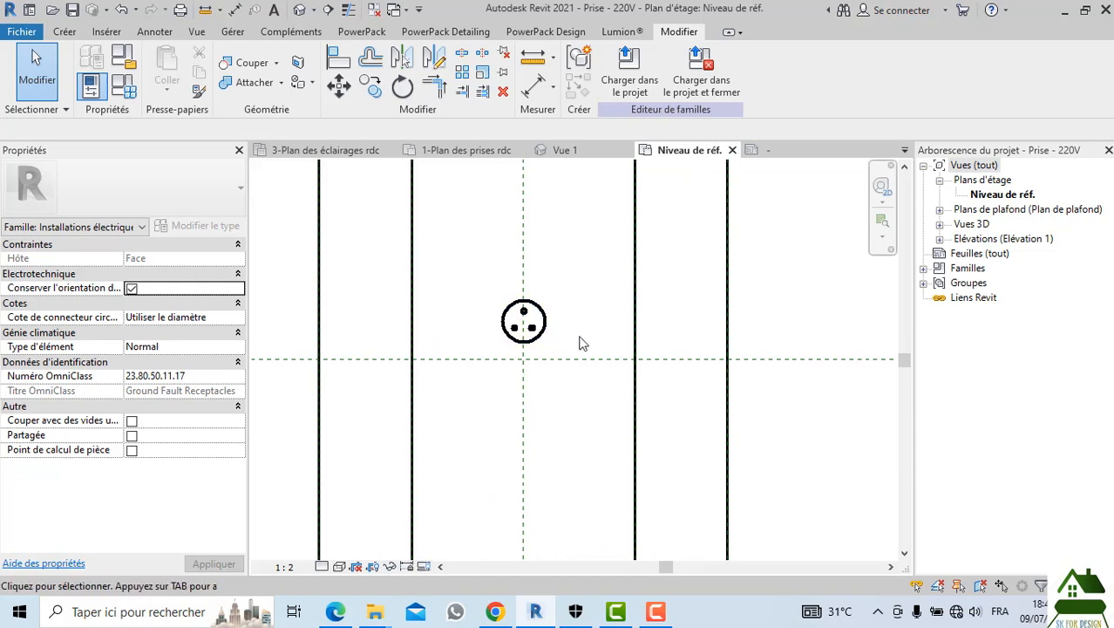
{"action": "left_click", "coordinate": [124, 87]}
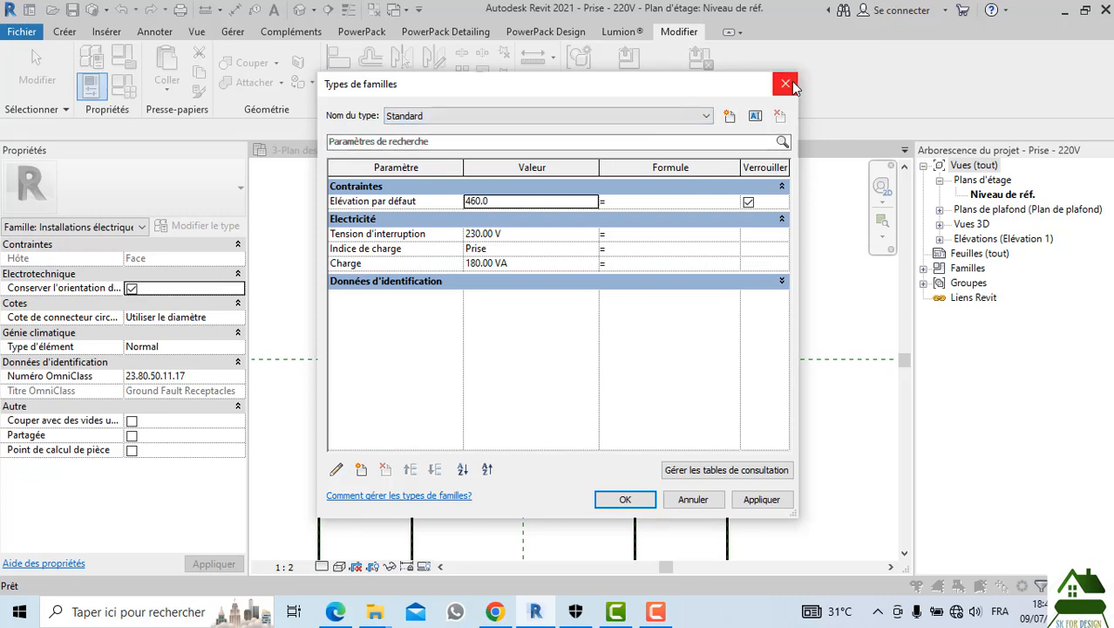
{"action": "left_click", "coordinate": [786, 83]}
Load the Prise - 220V family into plan eletrique tuto.rvt, replacing the existing version
{"action": "scroll", "coordinate": [650, 208], "scroll_direction": "down", "scroll_amount": 2}
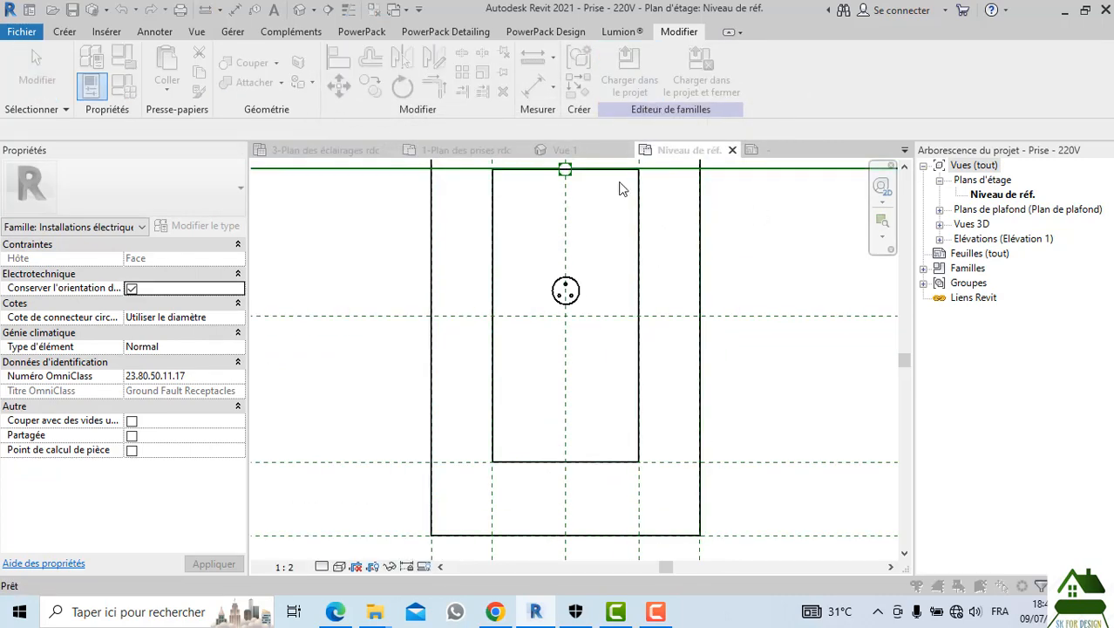
{"action": "left_click", "coordinate": [628, 77]}
{"action": "left_click", "coordinate": [452, 231]}
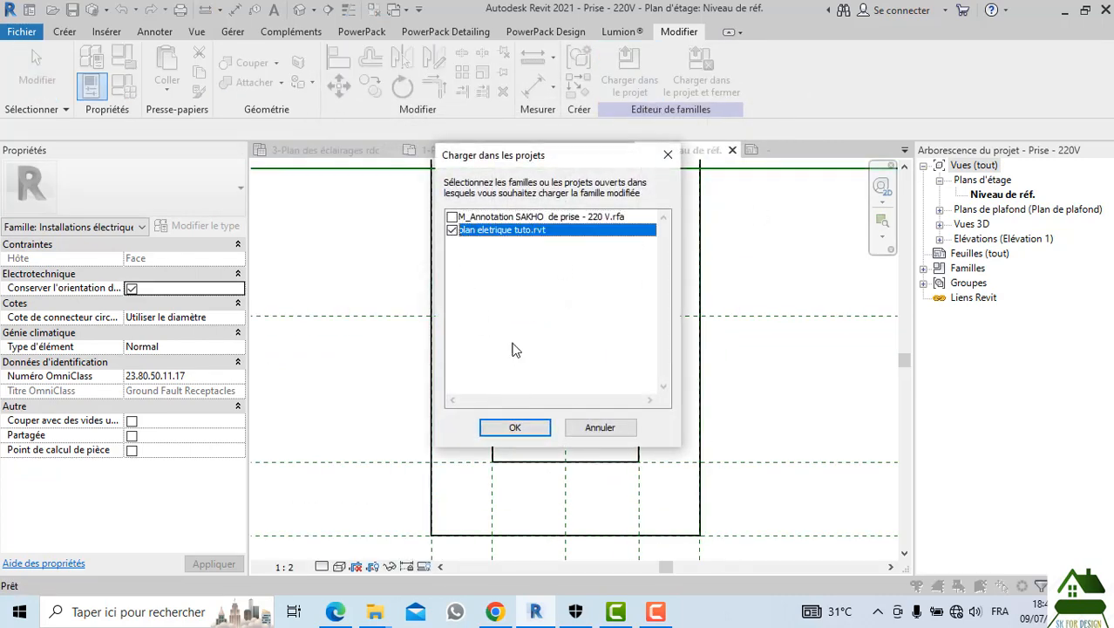
{"action": "left_click", "coordinate": [515, 427]}
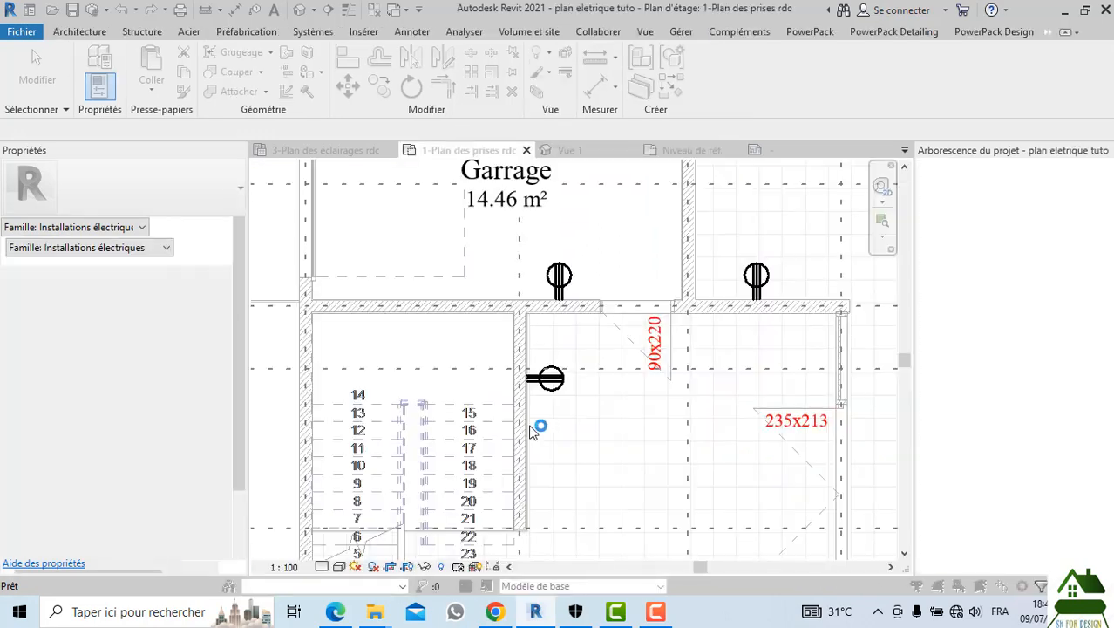
{"action": "left_click", "coordinate": [519, 258]}
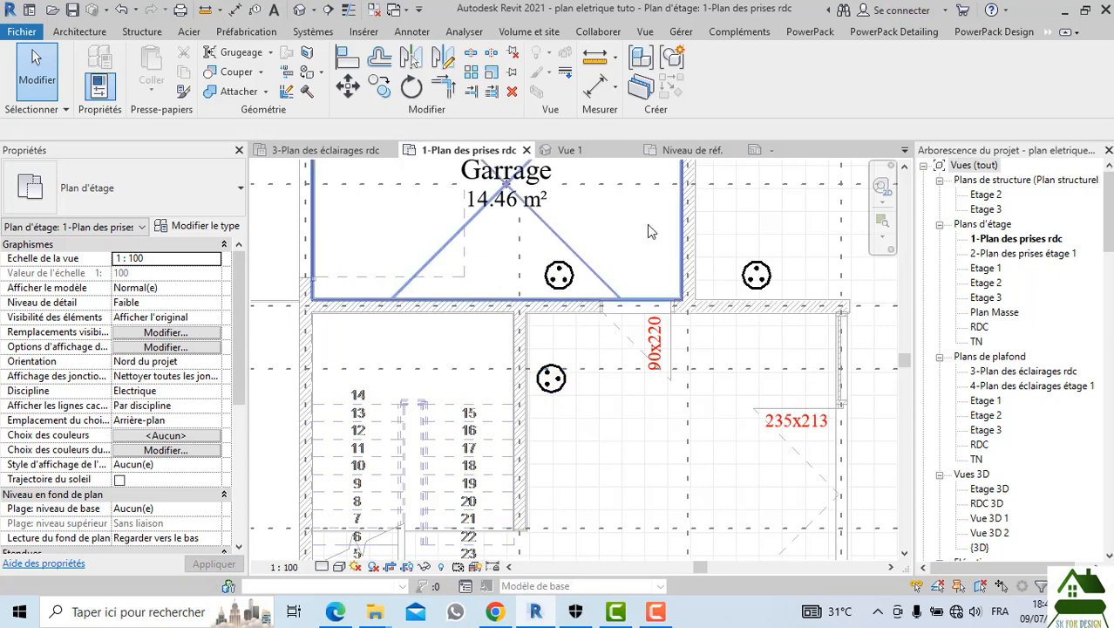
Review the socket symbols around the Garrage in the ground-floor socket plan and undo the family load
{"action": "scroll", "coordinate": [545, 366], "scroll_direction": "down", "scroll_amount": 4}
{"action": "scroll", "coordinate": [568, 328], "scroll_direction": "up", "scroll_amount": 5}
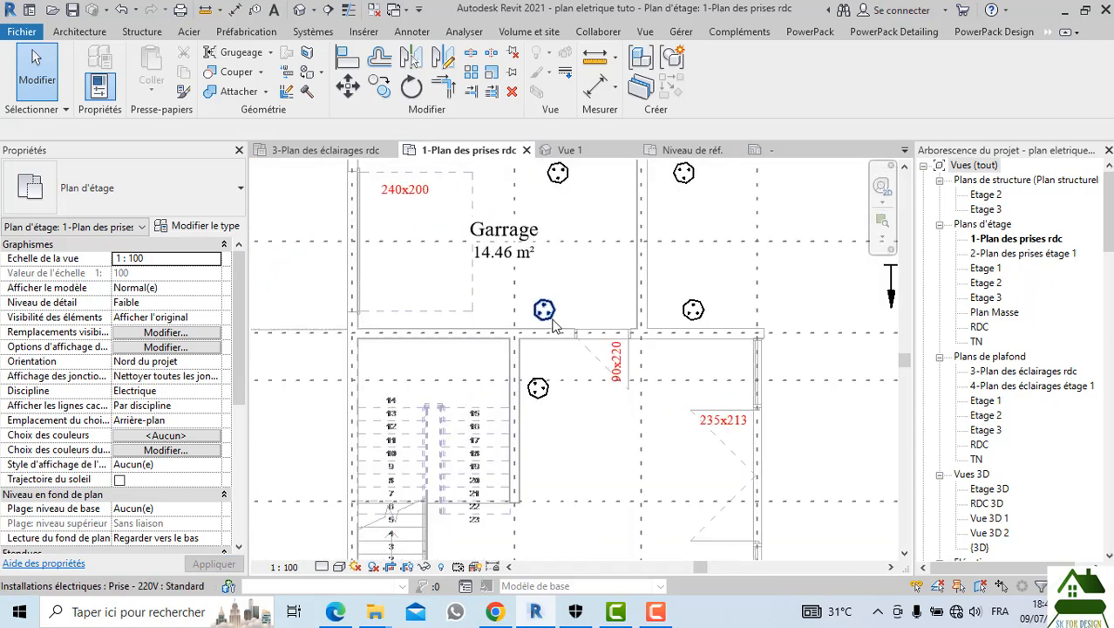
{"action": "scroll", "coordinate": [568, 326], "scroll_direction": "down", "scroll_amount": 6}
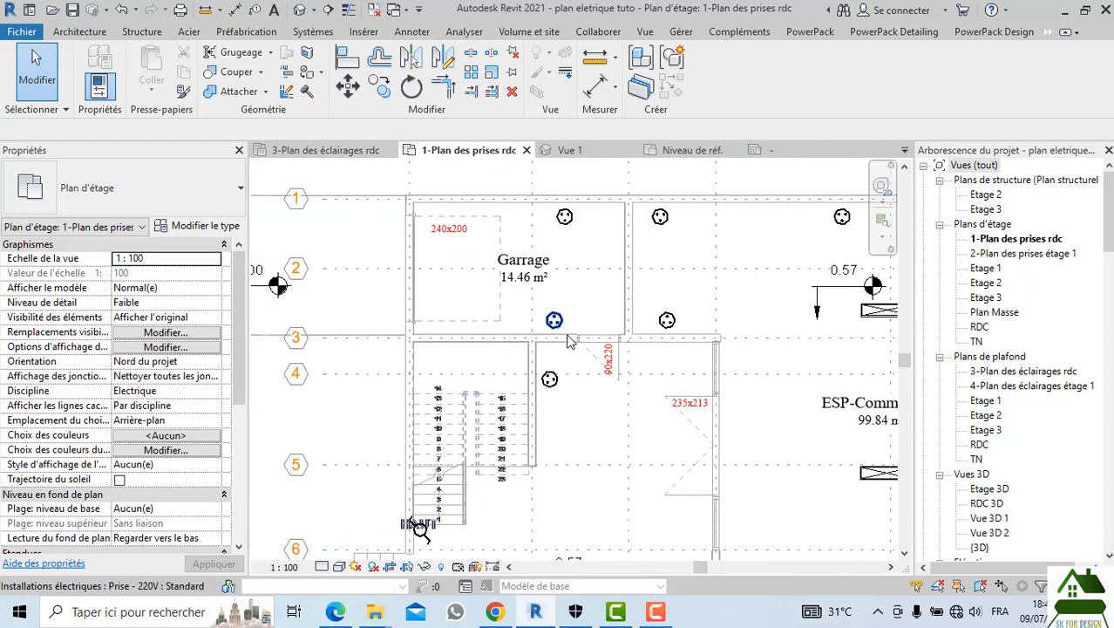
{"action": "scroll", "coordinate": [567, 371], "scroll_direction": "up", "scroll_amount": 6}
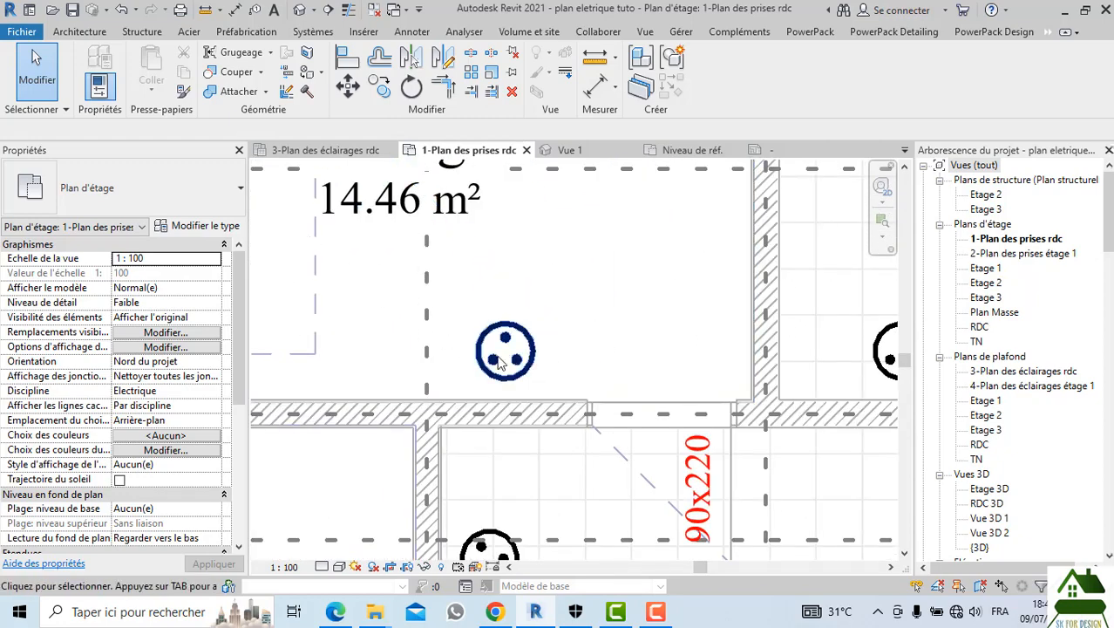
{"action": "scroll", "coordinate": [539, 262], "scroll_direction": "down", "scroll_amount": 3}
{"action": "scroll", "coordinate": [538, 266], "scroll_direction": "down", "scroll_amount": 3}
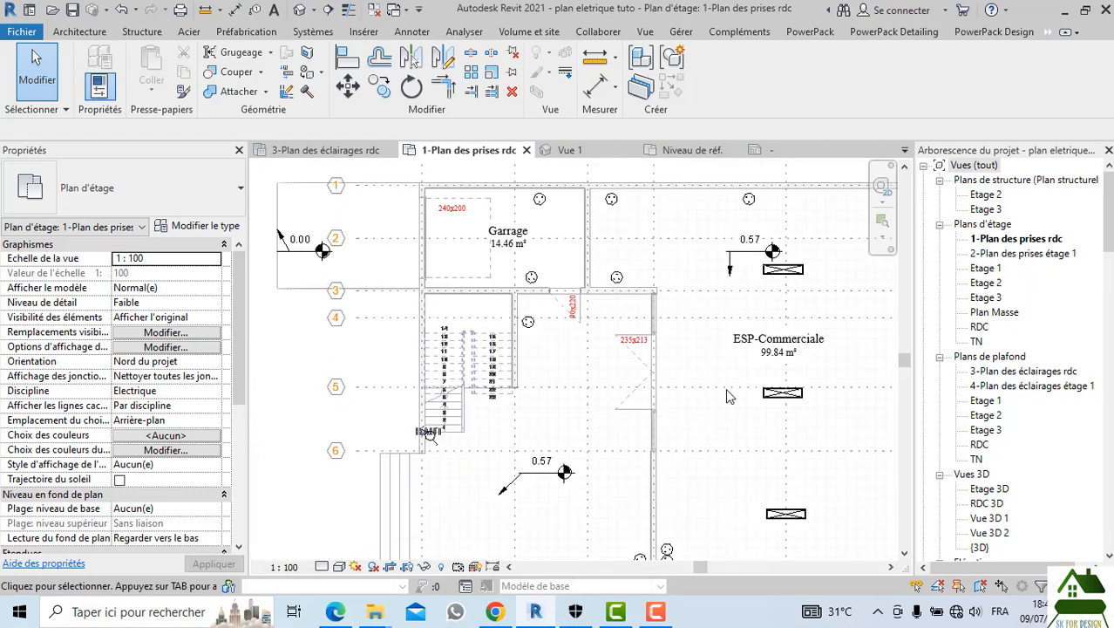
{"action": "scroll", "coordinate": [620, 210], "scroll_direction": "up", "scroll_amount": 3}
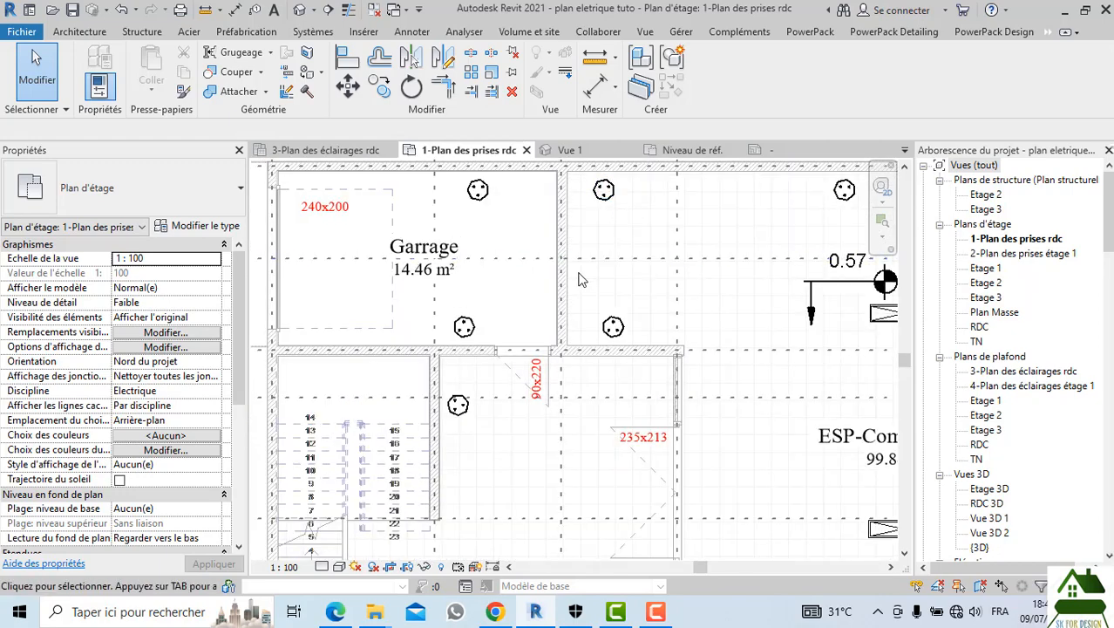
{"action": "scroll", "coordinate": [583, 280], "scroll_direction": "down", "scroll_amount": 3}
{"action": "scroll", "coordinate": [445, 271], "scroll_direction": "up", "scroll_amount": 3}
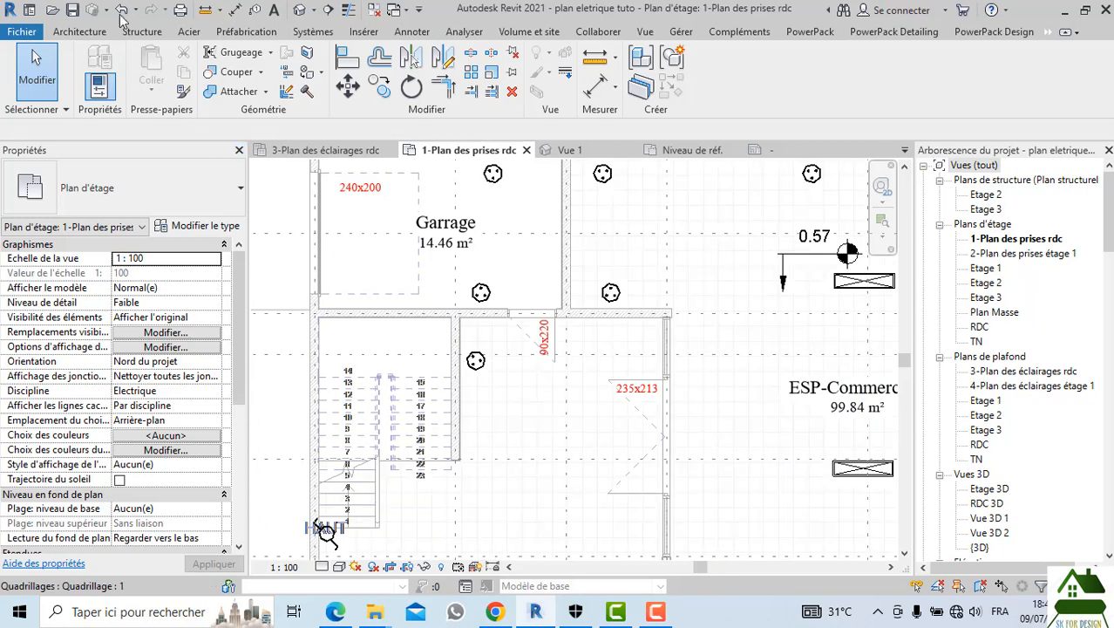
{"action": "scroll", "coordinate": [329, 322], "scroll_direction": "up", "scroll_amount": 2}
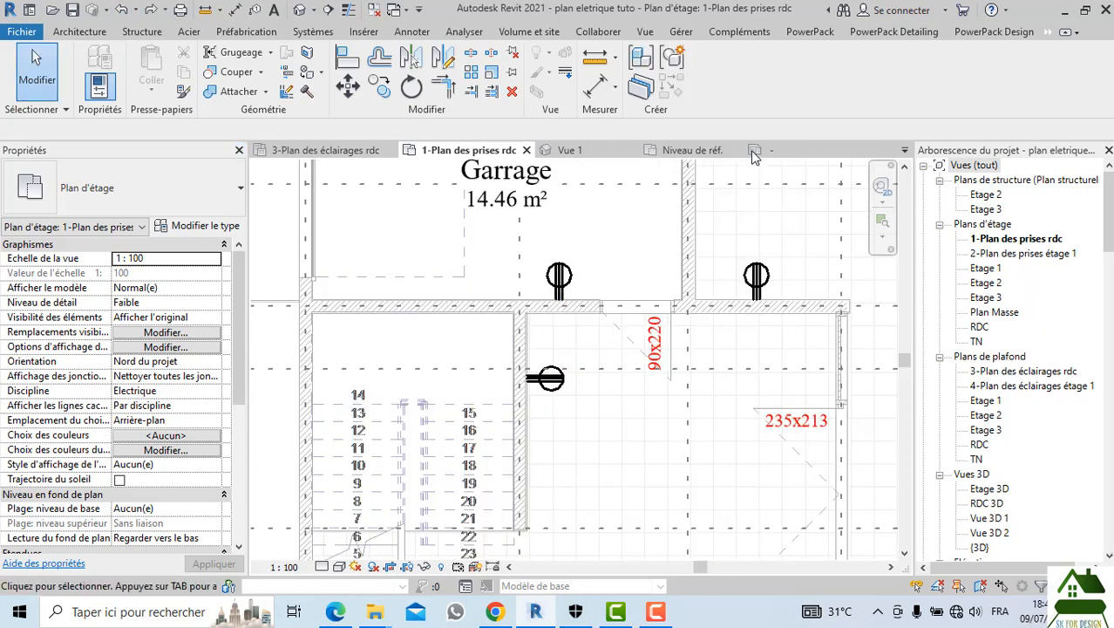
Return to the Prise - 220V family and save it as M_Annotation SAKHO de prise - 220 V.rfa in the Appareillage folder, overwriting the existing file
{"action": "left_click", "coordinate": [700, 153]}
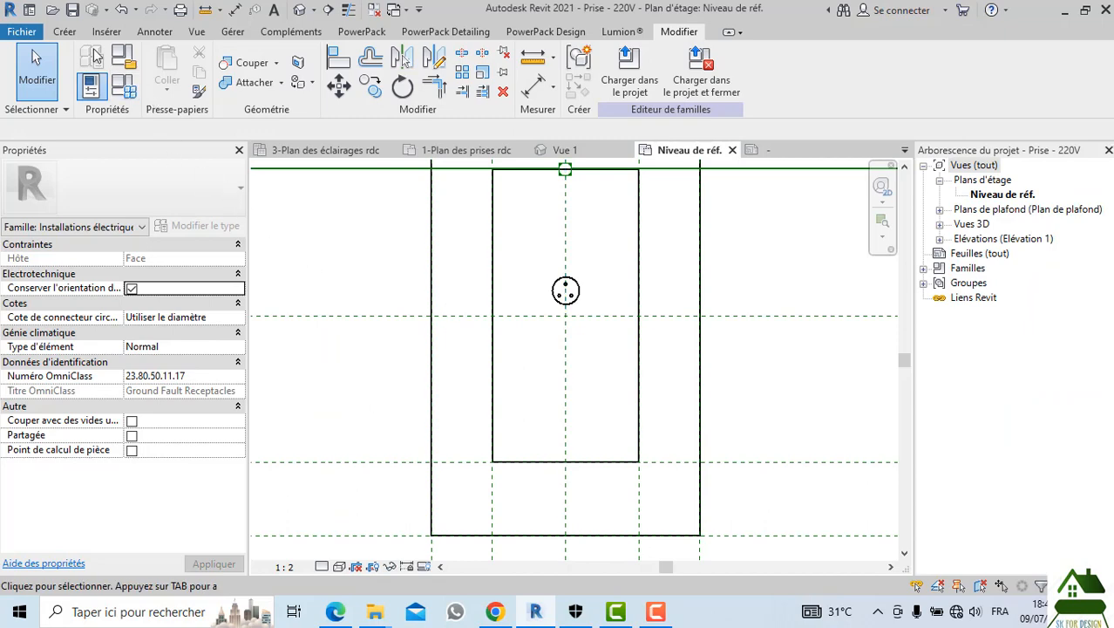
{"action": "left_click", "coordinate": [16, 31]}
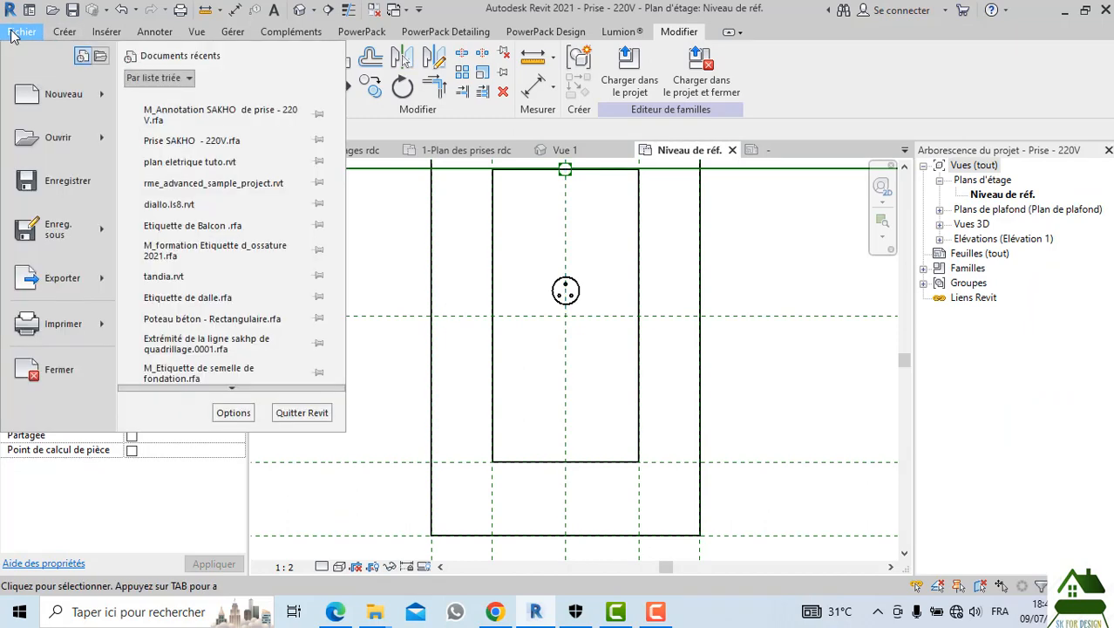
{"action": "mouse_move", "coordinate": [97, 234]}
{"action": "left_click", "coordinate": [177, 230]}
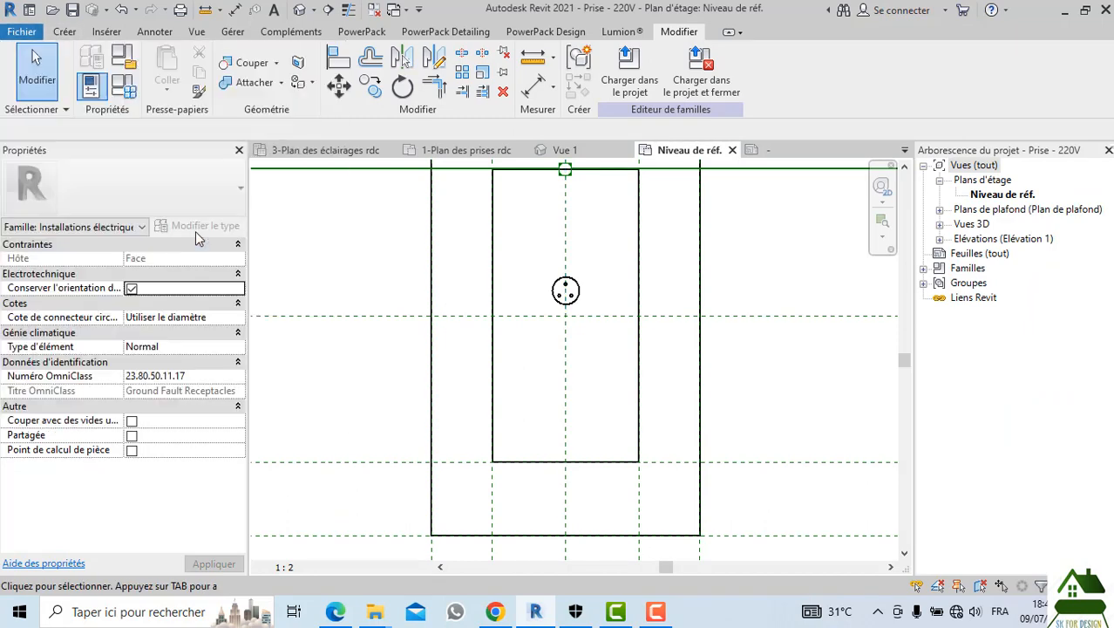
{"action": "left_click", "coordinate": [461, 350]}
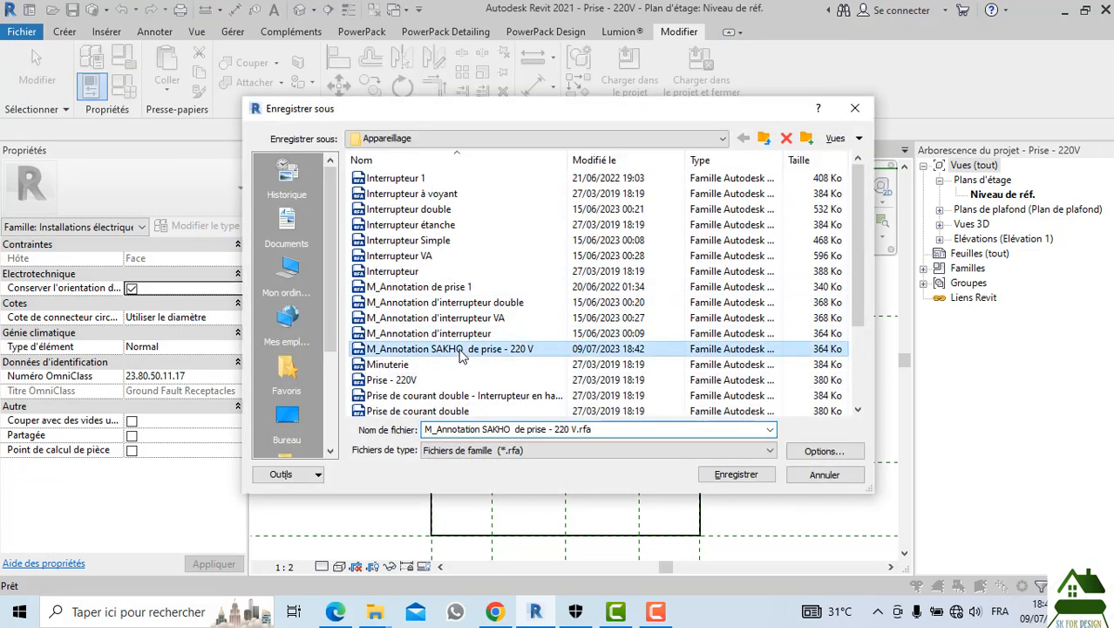
{"action": "left_click", "coordinate": [737, 474]}
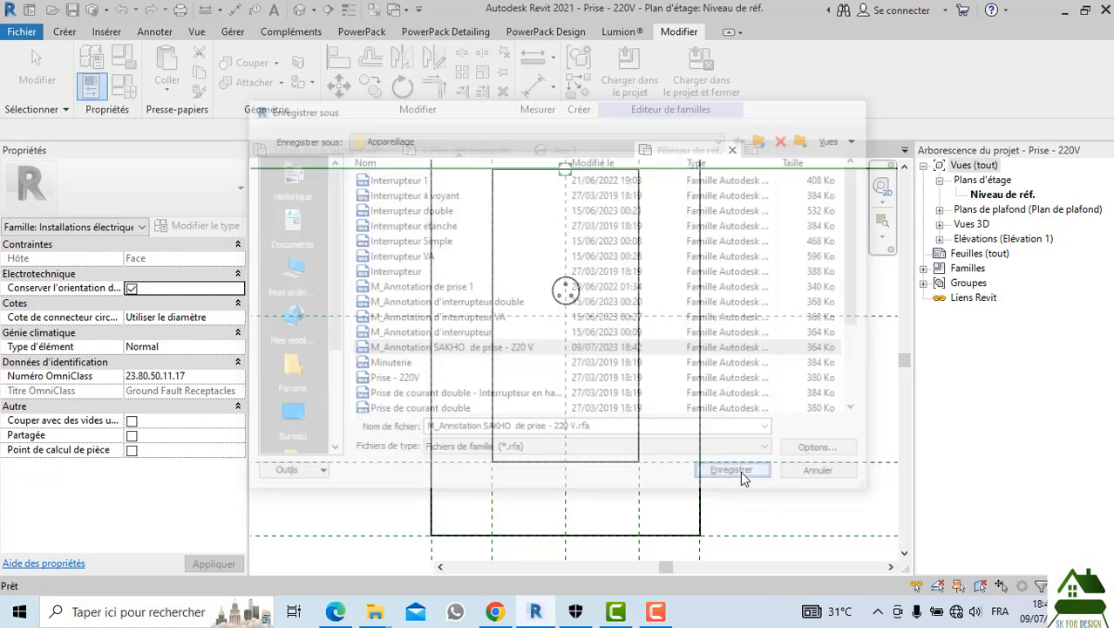
{"action": "left_click", "coordinate": [523, 323]}
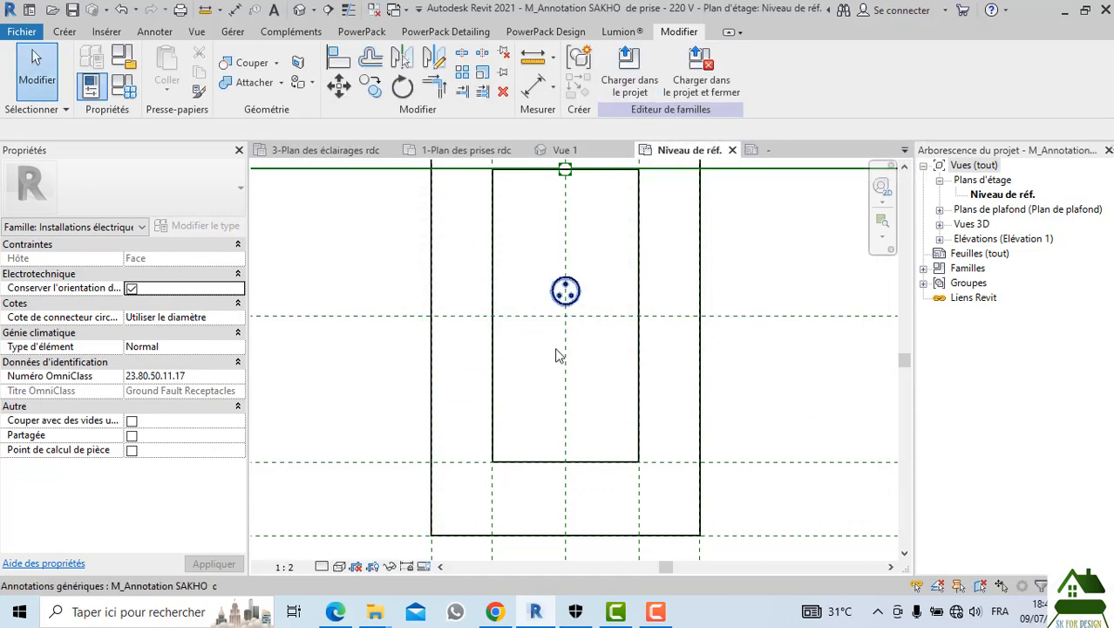
Load the newly saved socket family into plan eletrique tuto.rvt
{"action": "scroll", "coordinate": [542, 364], "scroll_direction": "down", "scroll_amount": 2}
{"action": "left_click", "coordinate": [628, 68]}
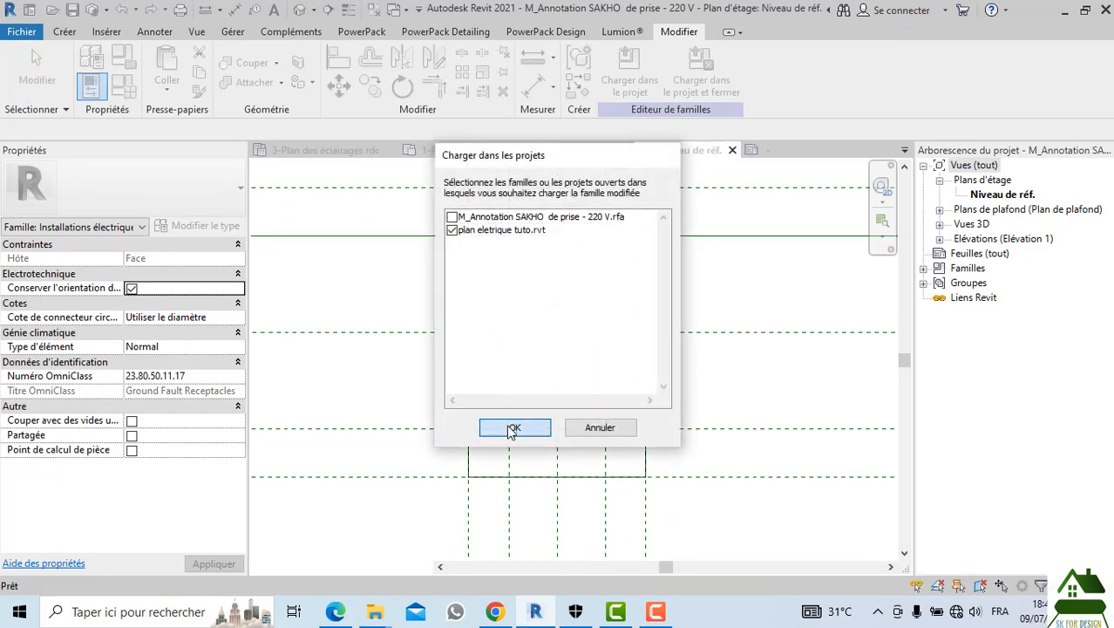
{"action": "left_click", "coordinate": [513, 425]}
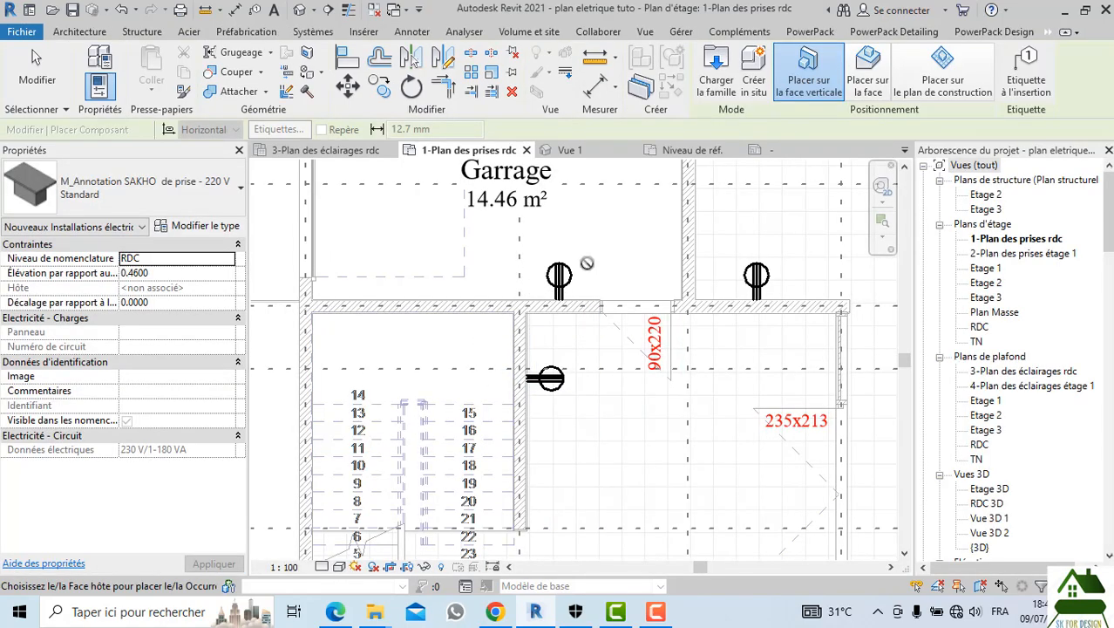
Change every Prise - 220V socket visible in the ground-floor socket plan to the M_Annotation SAKHO de prise - 220 V : Standard type
{"action": "key", "text": "Escape"}
{"action": "left_click", "coordinate": [563, 272]}
{"action": "right_click", "coordinate": [567, 236]}
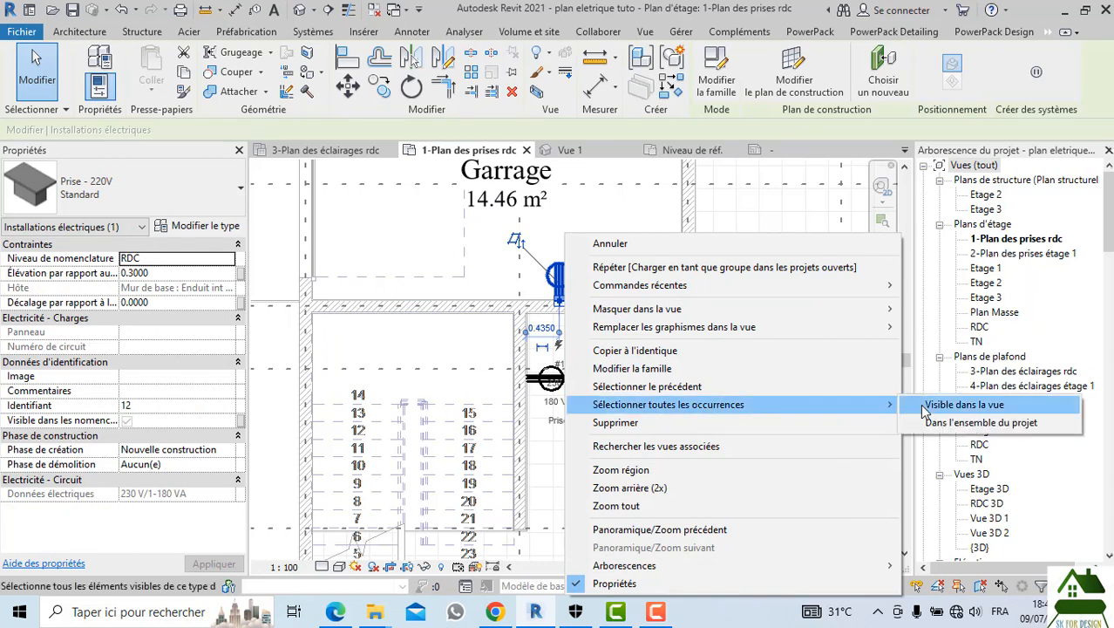
{"action": "left_click", "coordinate": [926, 410]}
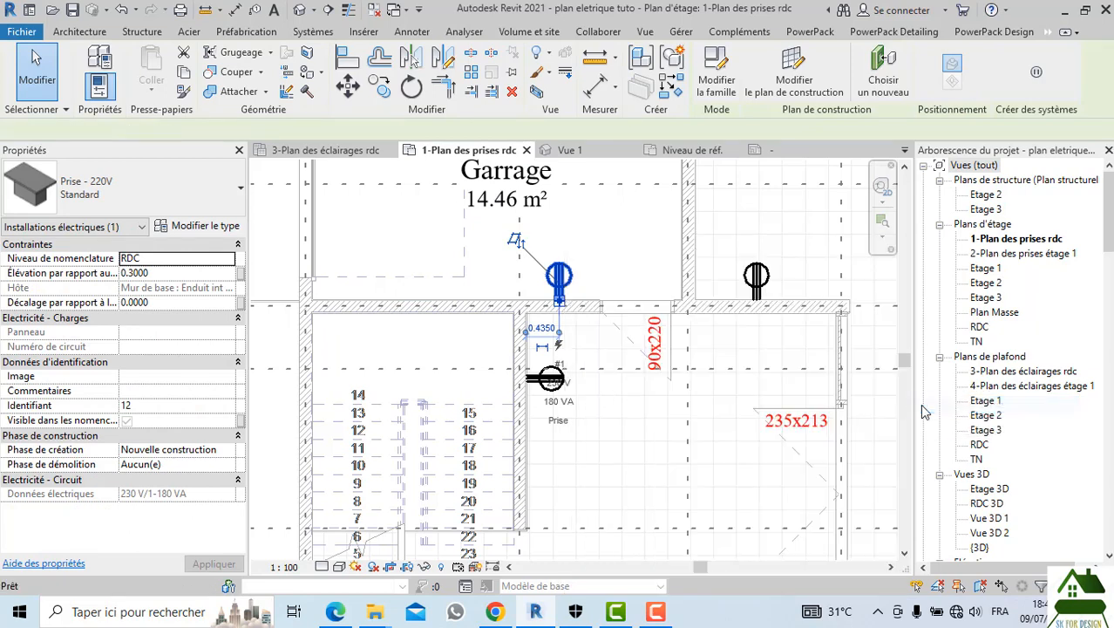
{"action": "left_click", "coordinate": [240, 208]}
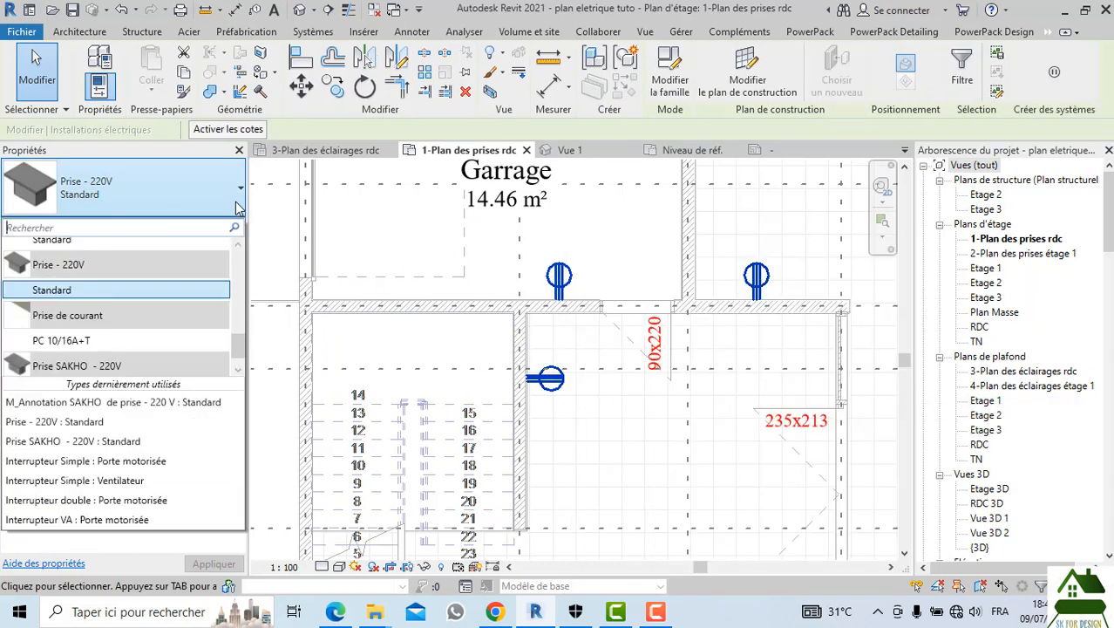
{"action": "left_click", "coordinate": [147, 407]}
{"action": "left_click", "coordinate": [619, 225]}
Review the new socket symbols in the plan and compare them with the electrical symbol table in RESEAUX ELECTRIQUES &.pdf, switching to Edge
{"action": "scroll", "coordinate": [468, 247], "scroll_direction": "down", "scroll_amount": 1}
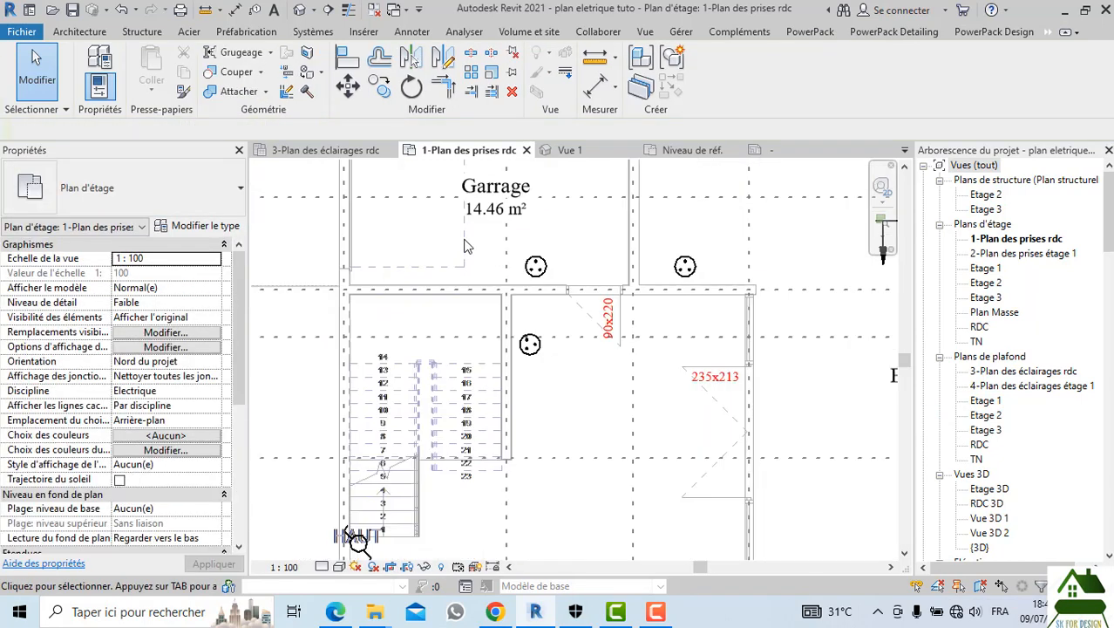
{"action": "scroll", "coordinate": [468, 246], "scroll_direction": "down", "scroll_amount": 3}
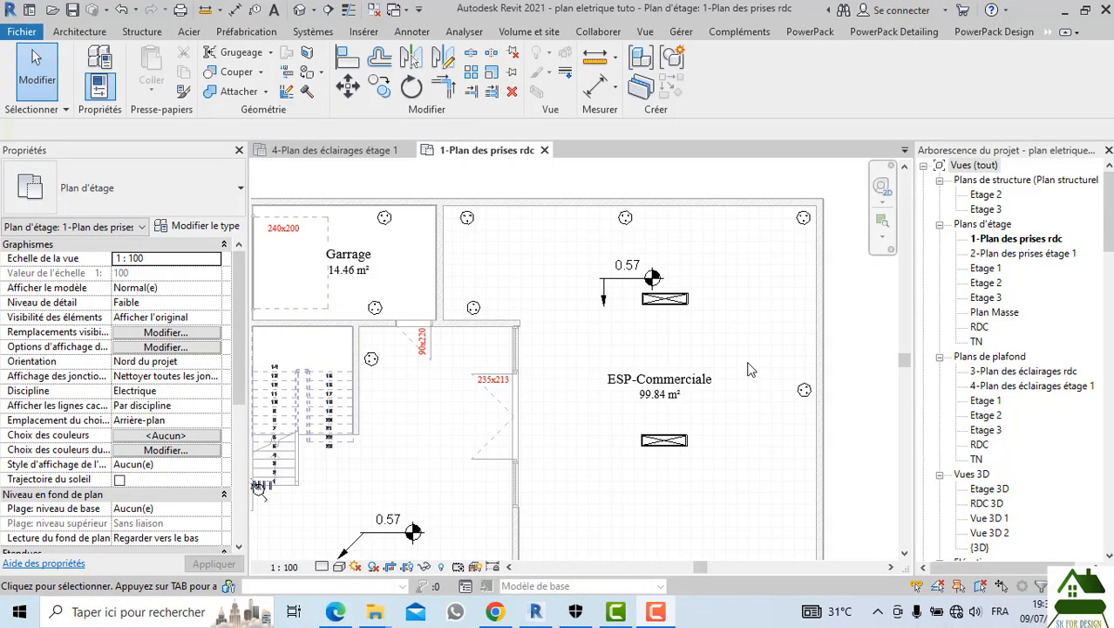
{"action": "scroll", "coordinate": [747, 369], "scroll_direction": "down", "scroll_amount": 2}
{"action": "scroll", "coordinate": [430, 341], "scroll_direction": "up", "scroll_amount": 2}
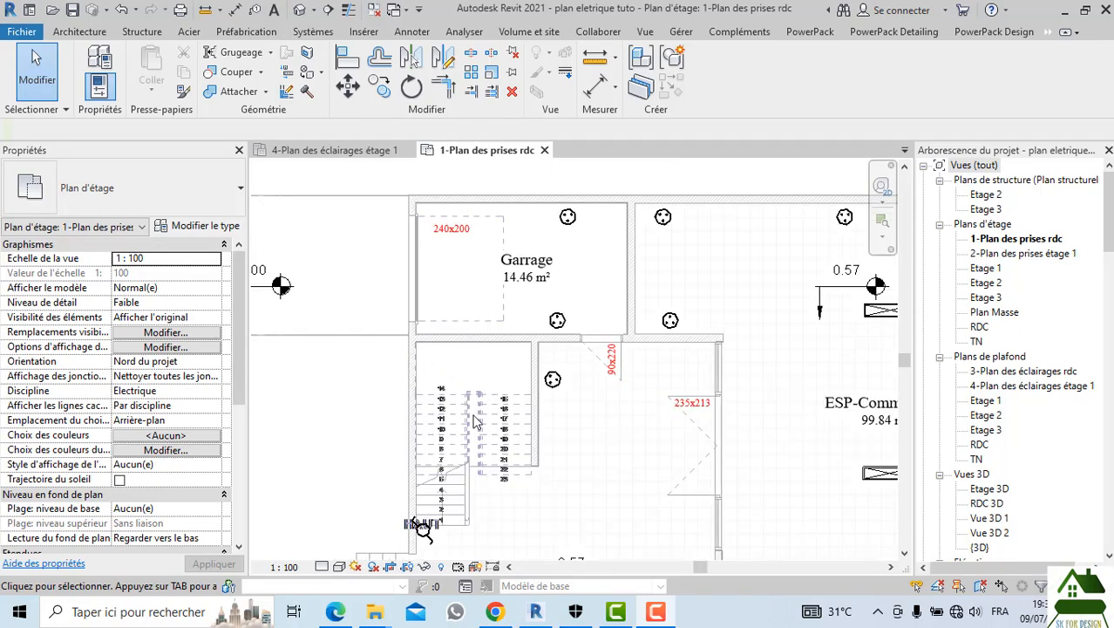
{"action": "scroll", "coordinate": [594, 316], "scroll_direction": "up", "scroll_amount": 2}
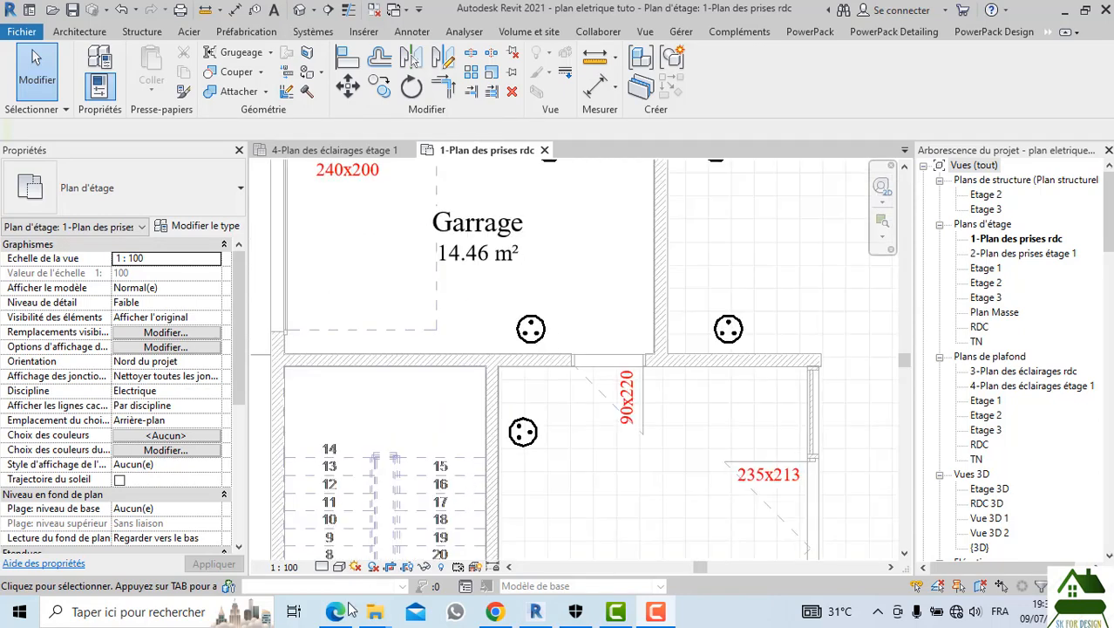
{"action": "left_click", "coordinate": [336, 612]}
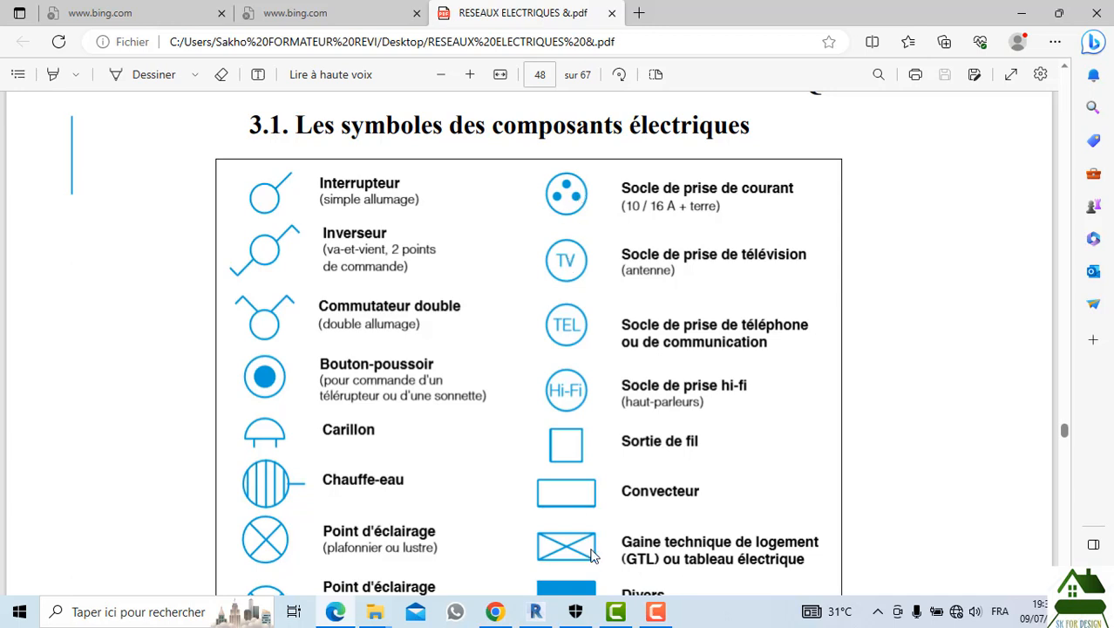
{"action": "mouse_move", "coordinate": [658, 613]}
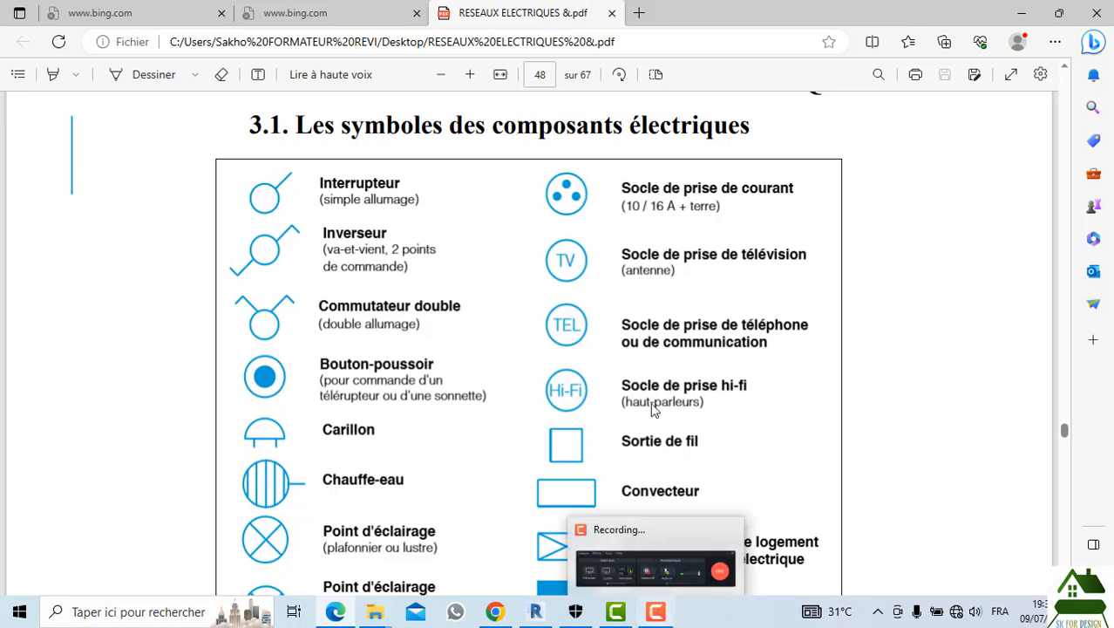
{"action": "scroll", "coordinate": [654, 410], "scroll_direction": "down", "scroll_amount": 2}
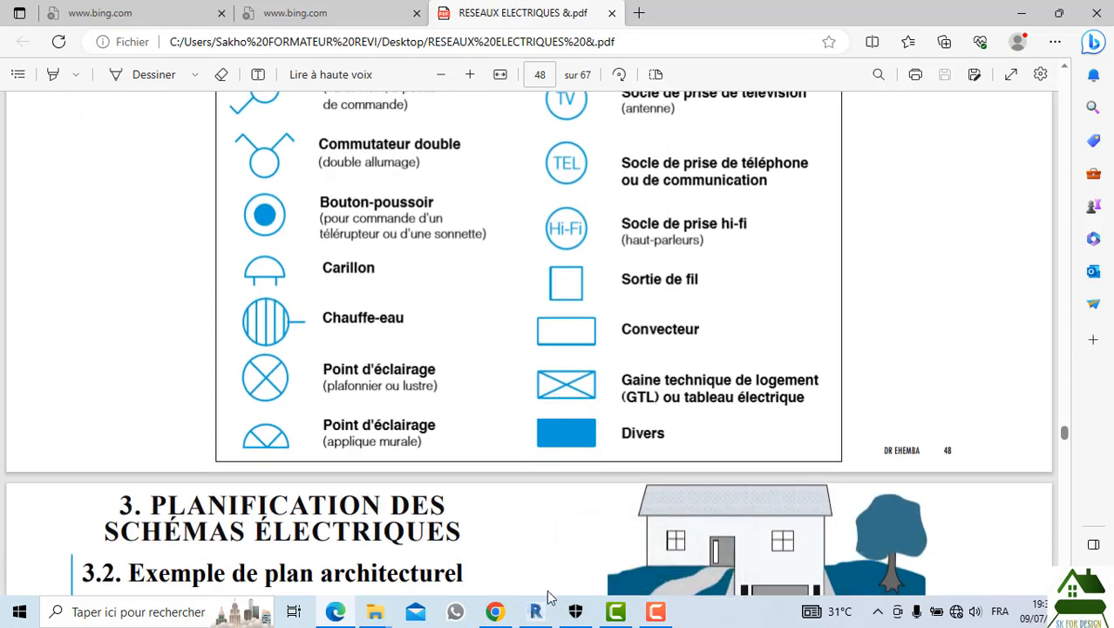
Switch back to Revit and inspect the socket on the Garrage's wall beside the 90x220 door
{"action": "left_click", "coordinate": [539, 611]}
{"action": "scroll", "coordinate": [569, 391], "scroll_direction": "down", "scroll_amount": 2}
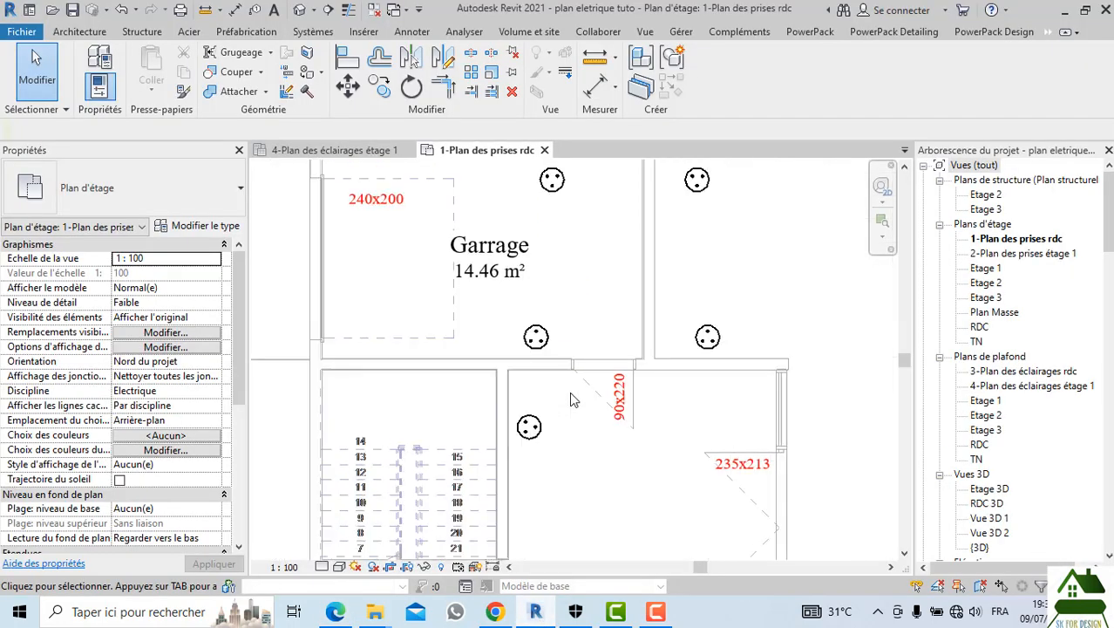
{"action": "scroll", "coordinate": [573, 354], "scroll_direction": "up", "scroll_amount": 3}
{"action": "scroll", "coordinate": [546, 343], "scroll_direction": "down", "scroll_amount": 2}
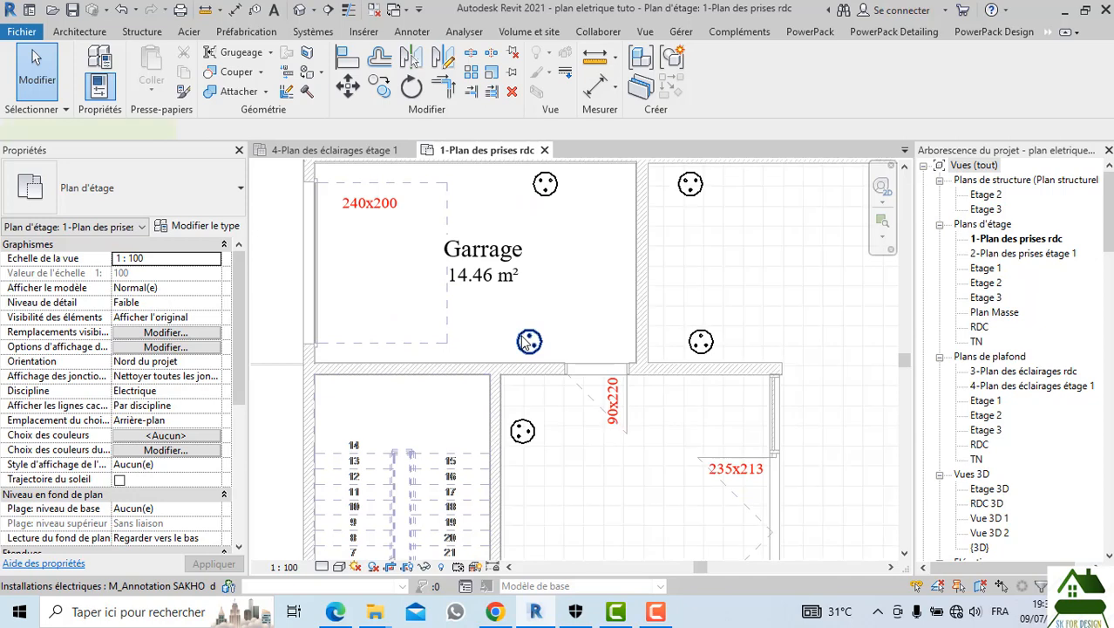
{"action": "left_click", "coordinate": [527, 342]}
{"action": "scroll", "coordinate": [527, 342], "scroll_direction": "down", "scroll_amount": 2}
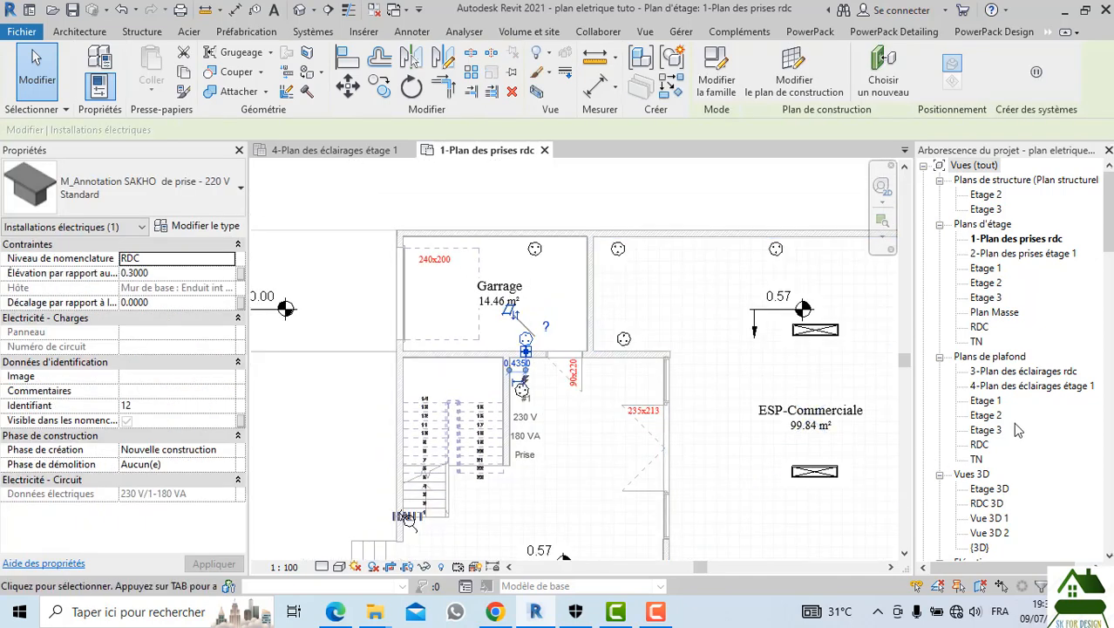
{"action": "scroll", "coordinate": [560, 303], "scroll_direction": "up", "scroll_amount": 2}
{"action": "key", "text": "Escape"}
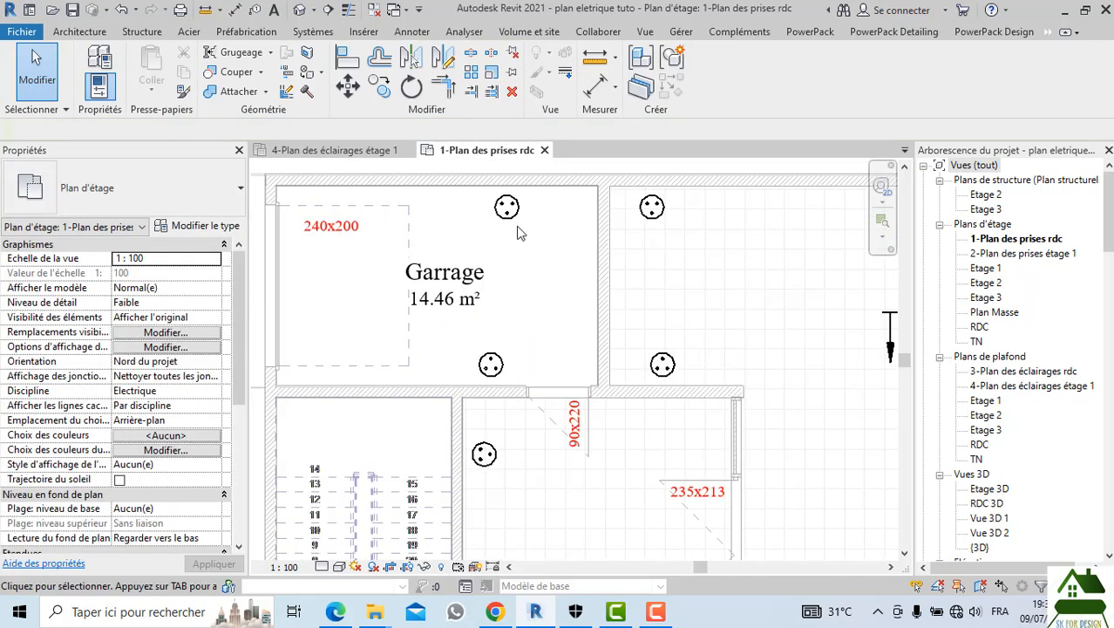
Override the view graphics by element for all visible 220 V sockets in the ground-floor plan, setting their projection line weight to 2
{"action": "right_click", "coordinate": [514, 214]}
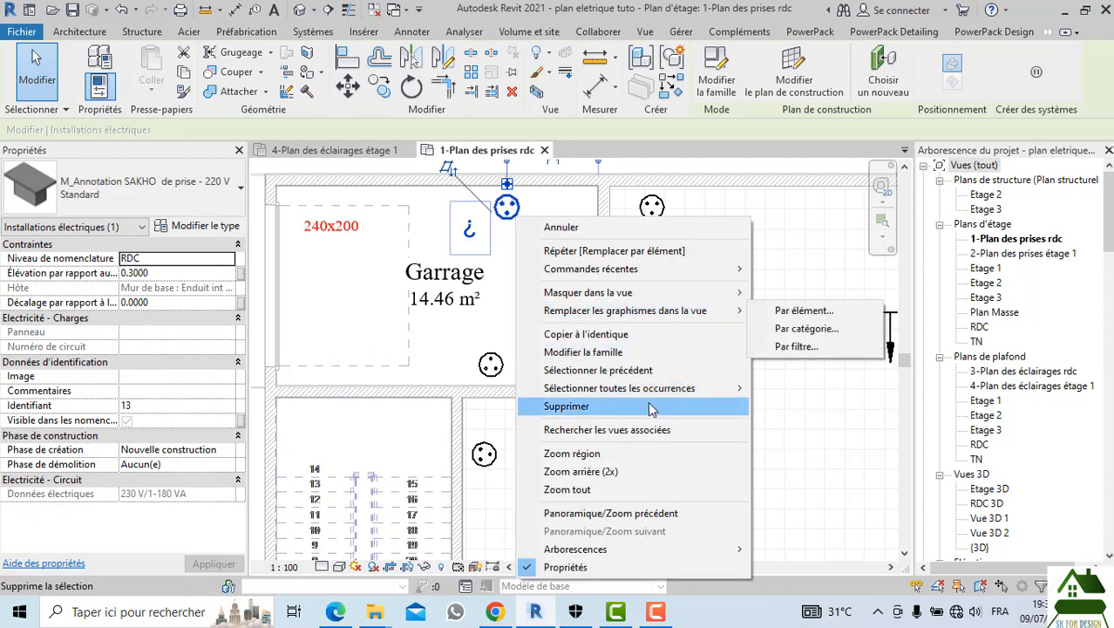
{"action": "mouse_move", "coordinate": [655, 393]}
{"action": "left_click", "coordinate": [806, 388]}
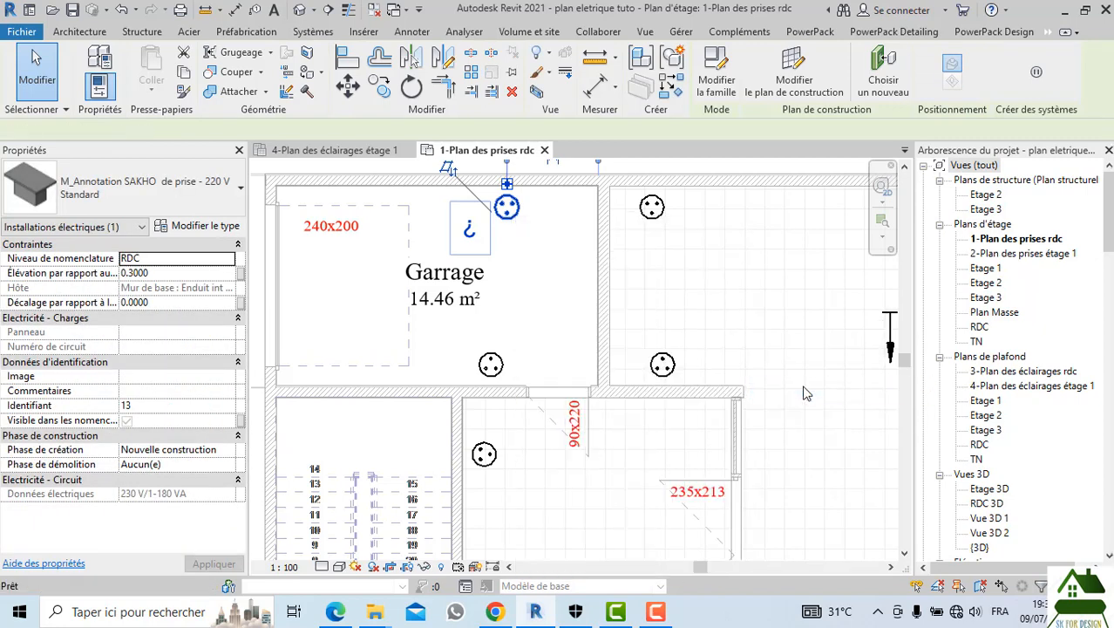
{"action": "right_click", "coordinate": [496, 207]}
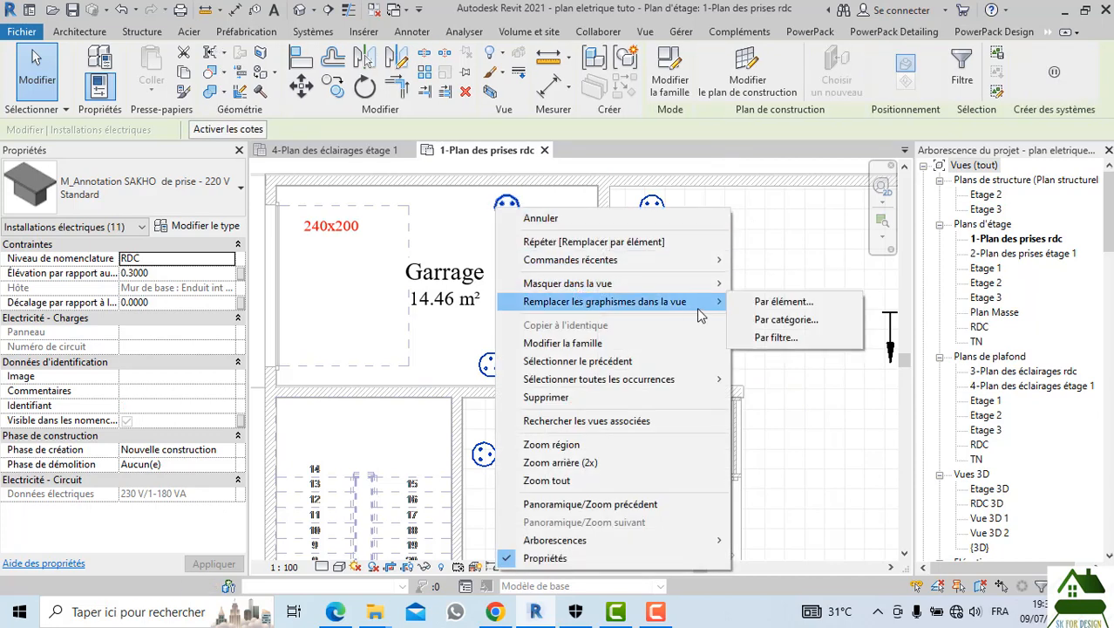
{"action": "left_click", "coordinate": [755, 303]}
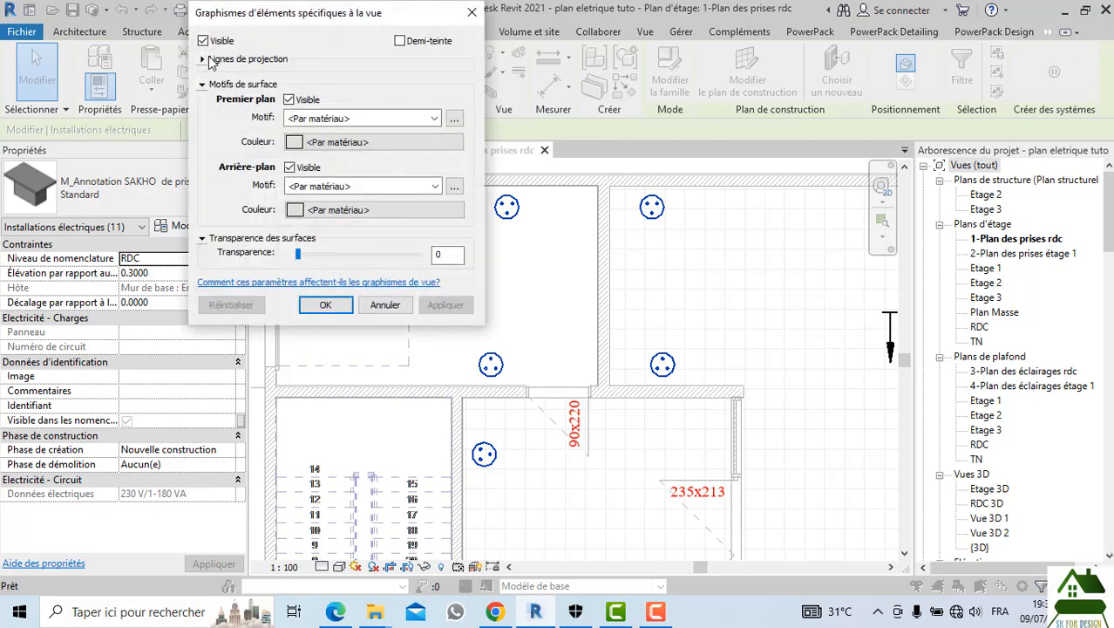
{"action": "left_click", "coordinate": [204, 59]}
{"action": "left_click", "coordinate": [300, 125]}
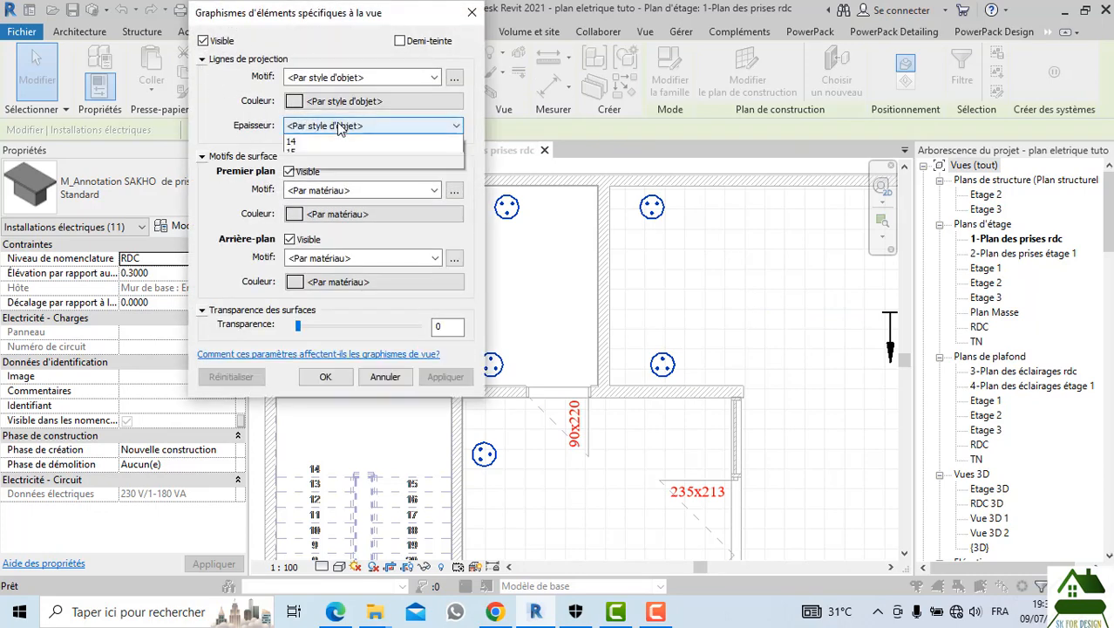
{"action": "left_click", "coordinate": [305, 162]}
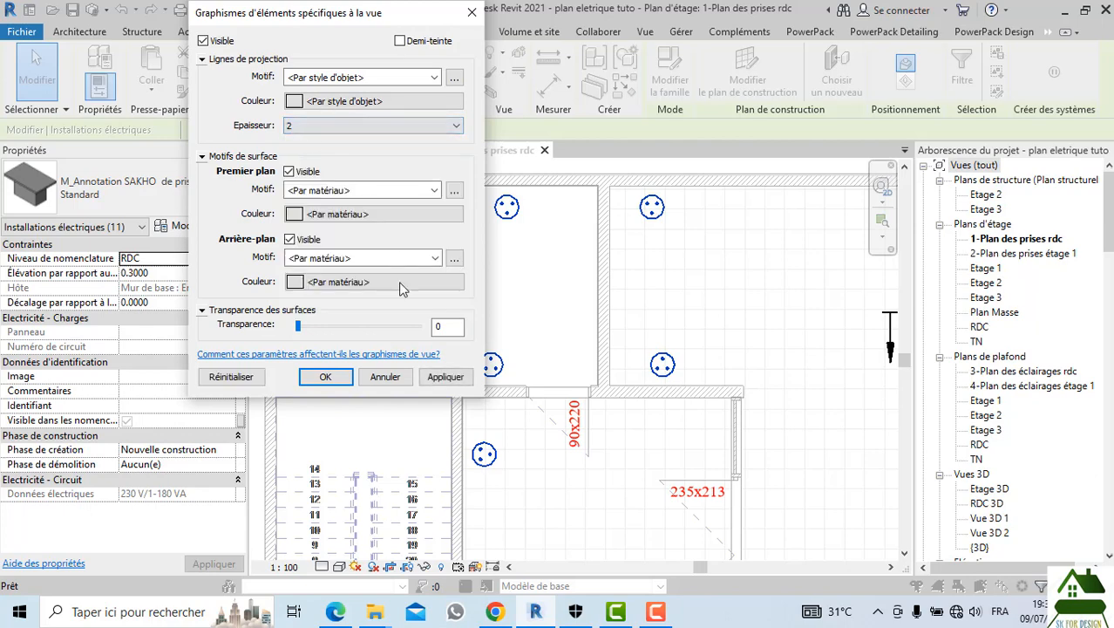
{"action": "left_click", "coordinate": [433, 381]}
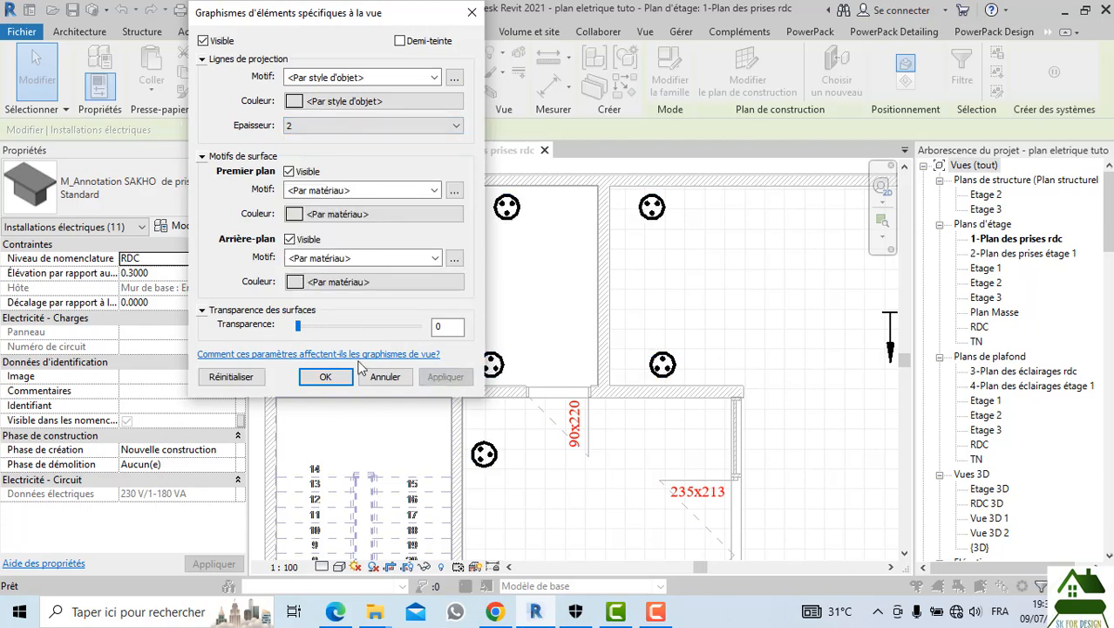
{"action": "left_click", "coordinate": [316, 380]}
{"action": "left_click", "coordinate": [523, 272]}
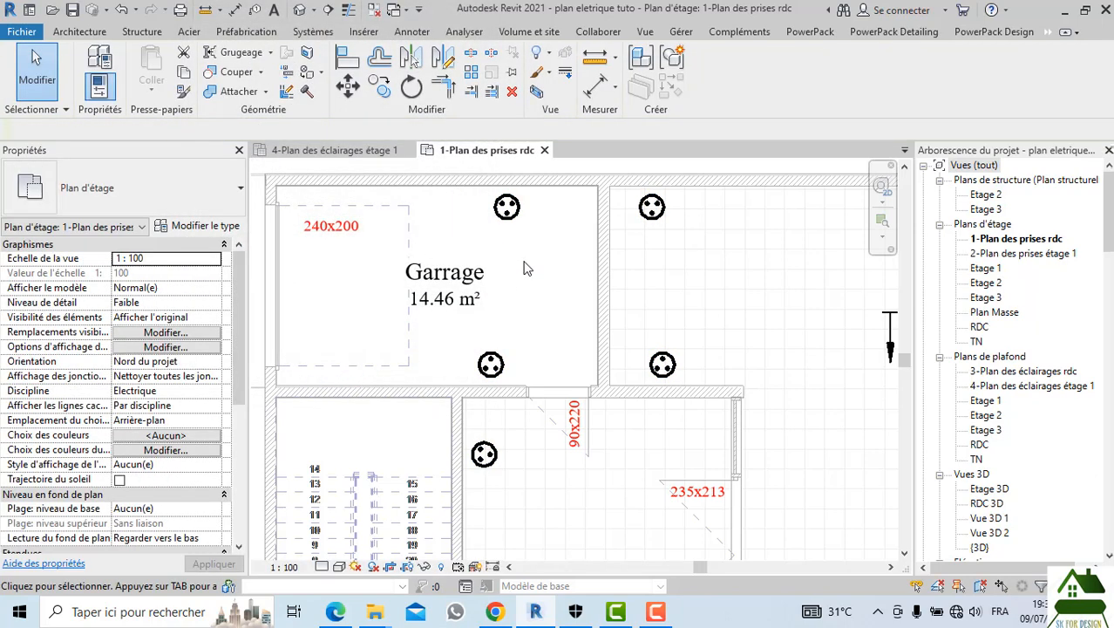
Review the ground-floor socket plan and open the 2-Plan des prises étage 1 floor plan
{"action": "scroll", "coordinate": [525, 269], "scroll_direction": "down", "scroll_amount": 3}
{"action": "scroll", "coordinate": [685, 400], "scroll_direction": "up", "scroll_amount": 3}
{"action": "scroll", "coordinate": [610, 287], "scroll_direction": "down", "scroll_amount": 4}
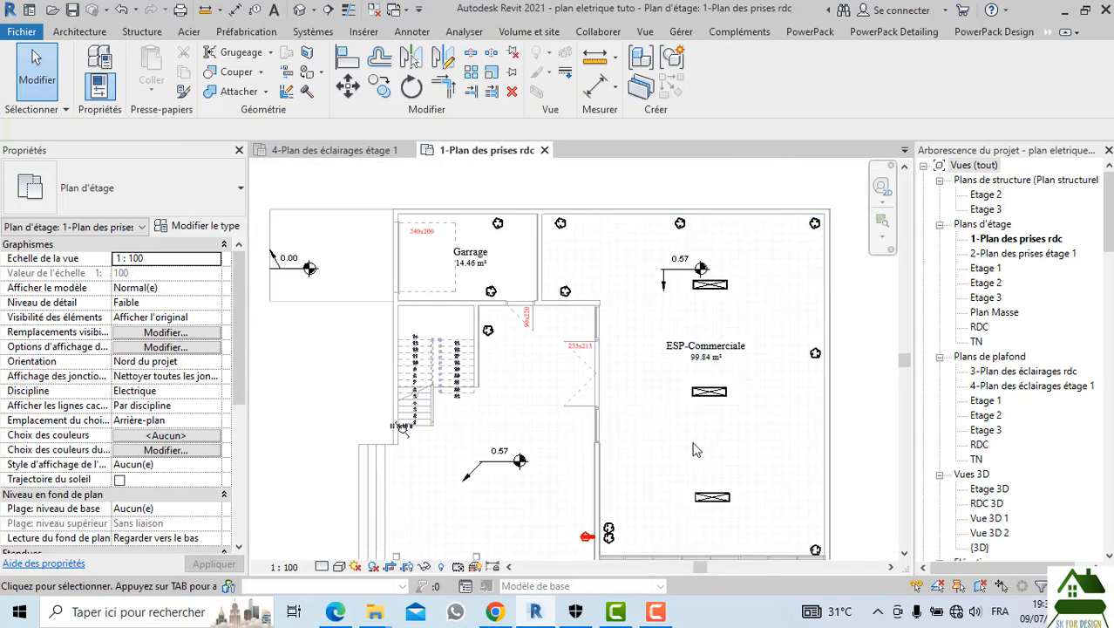
{"action": "left_click", "coordinate": [392, 153]}
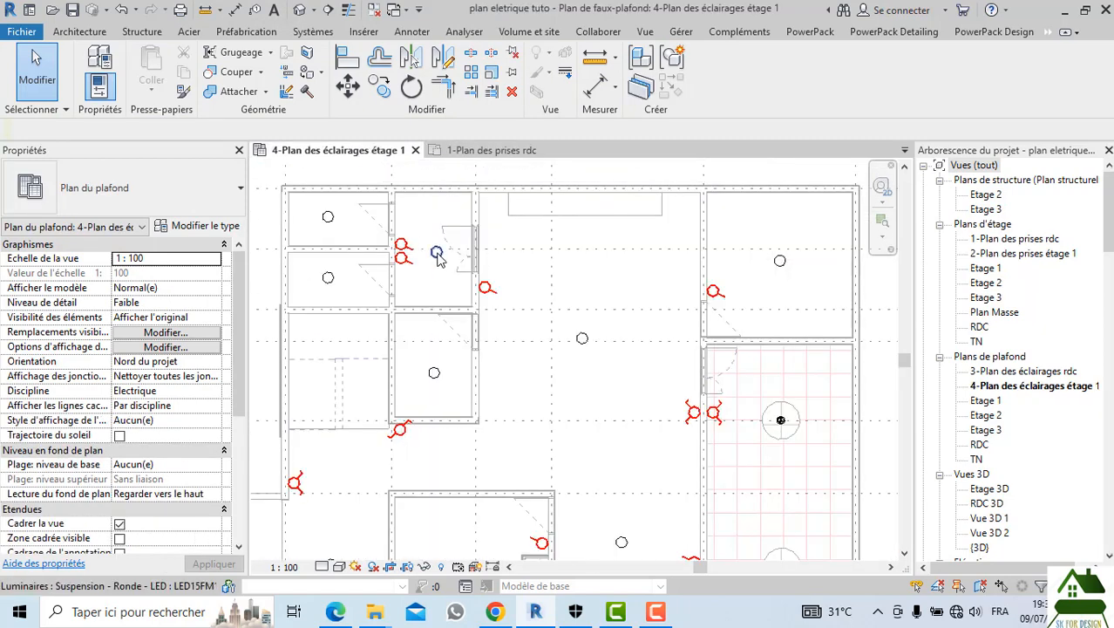
{"action": "left_click", "coordinate": [1028, 239]}
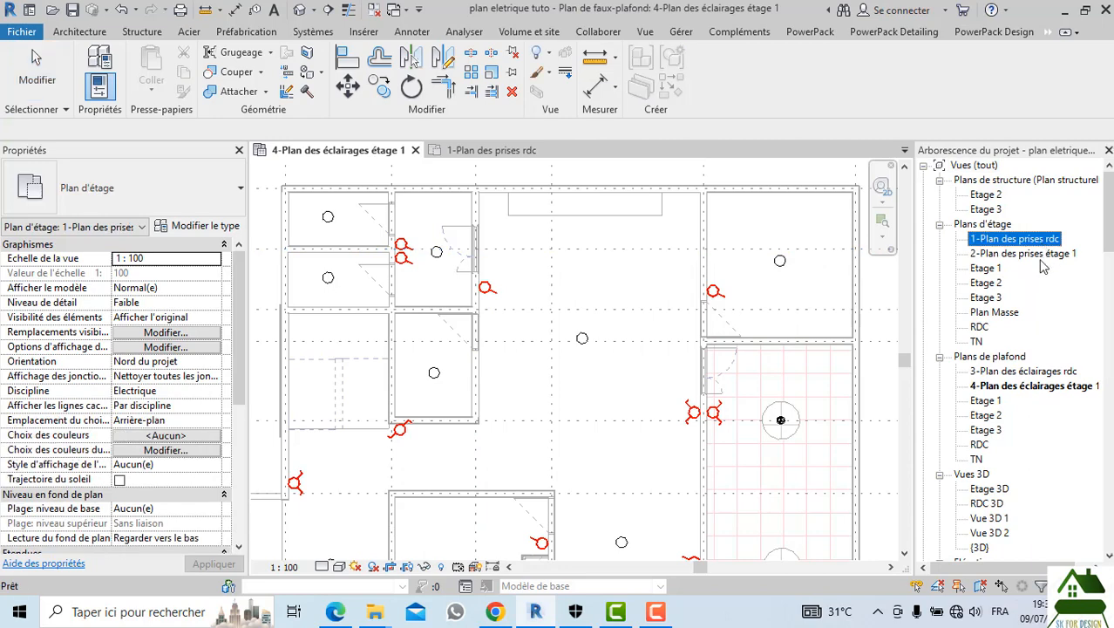
{"action": "double_click", "coordinate": [1025, 253]}
{"action": "scroll", "coordinate": [446, 223], "scroll_direction": "up", "scroll_amount": 2}
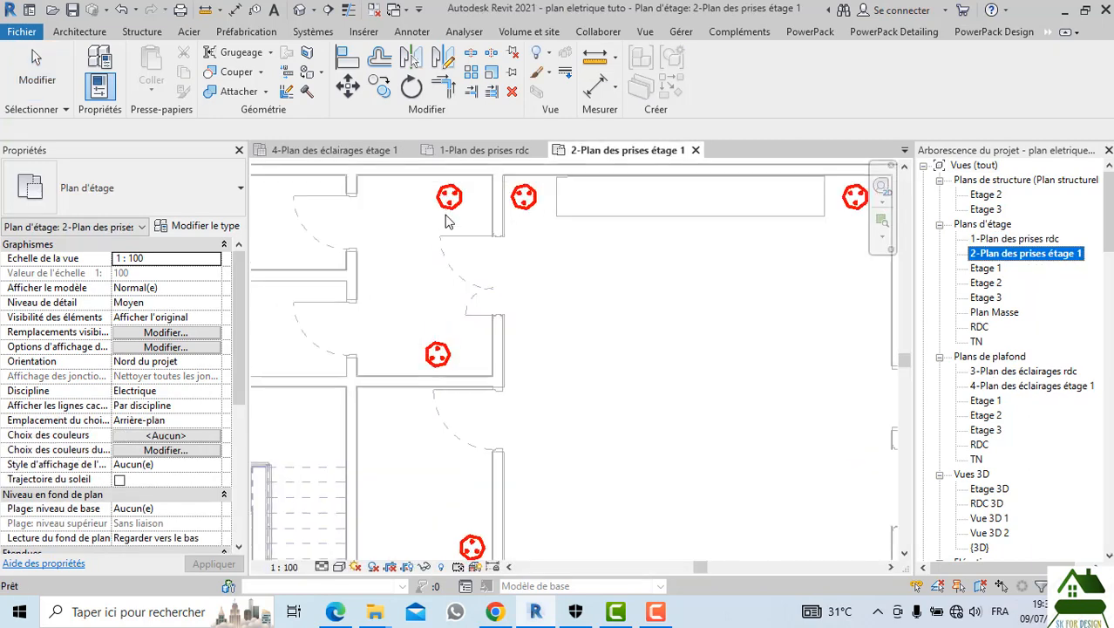
{"action": "left_click", "coordinate": [450, 200]}
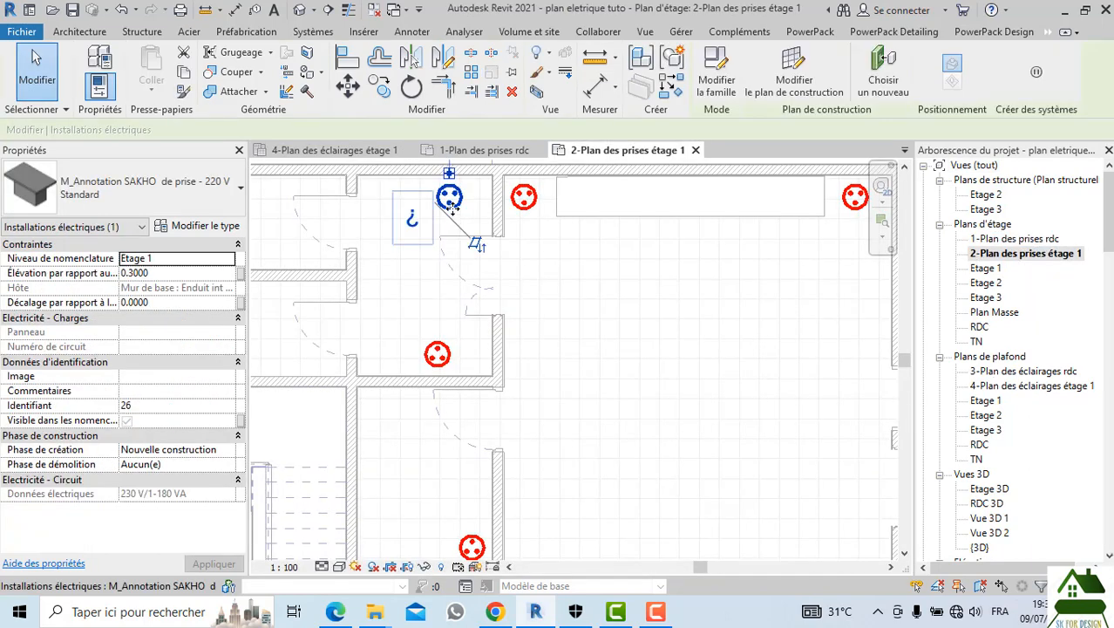
{"action": "right_click", "coordinate": [452, 215]}
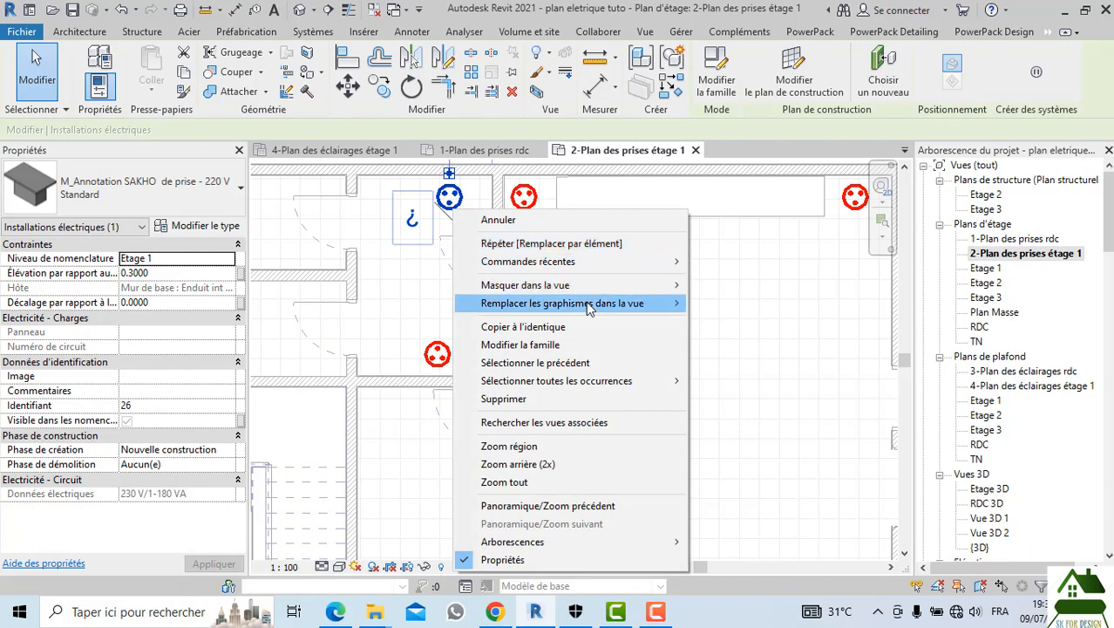
{"action": "mouse_move", "coordinate": [589, 303]}
{"action": "left_click", "coordinate": [757, 307]}
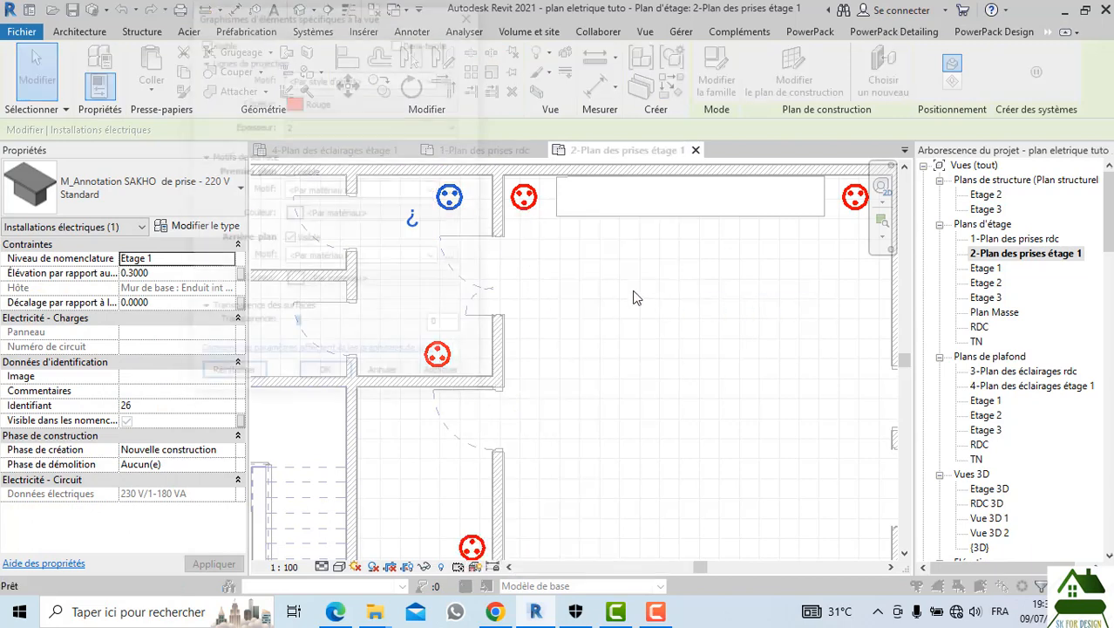
{"action": "left_click", "coordinate": [469, 9]}
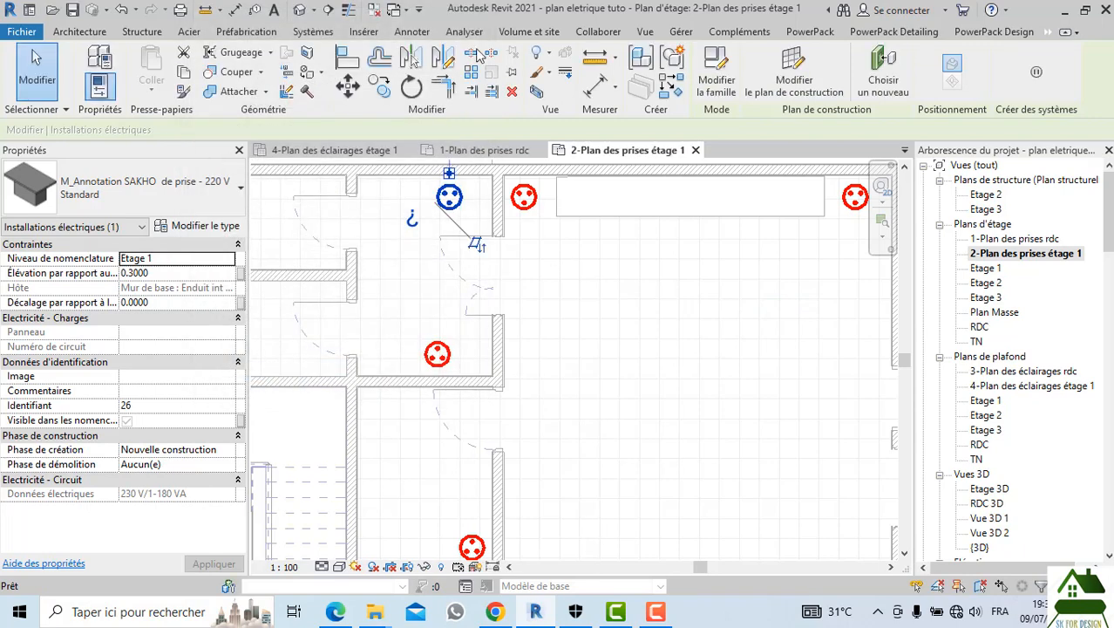
{"action": "left_click", "coordinate": [544, 233]}
Override the view graphics by element for all visible 220 V sockets in the first-floor plan, with no projection line colour override and line weight 2
{"action": "left_click", "coordinate": [529, 209]}
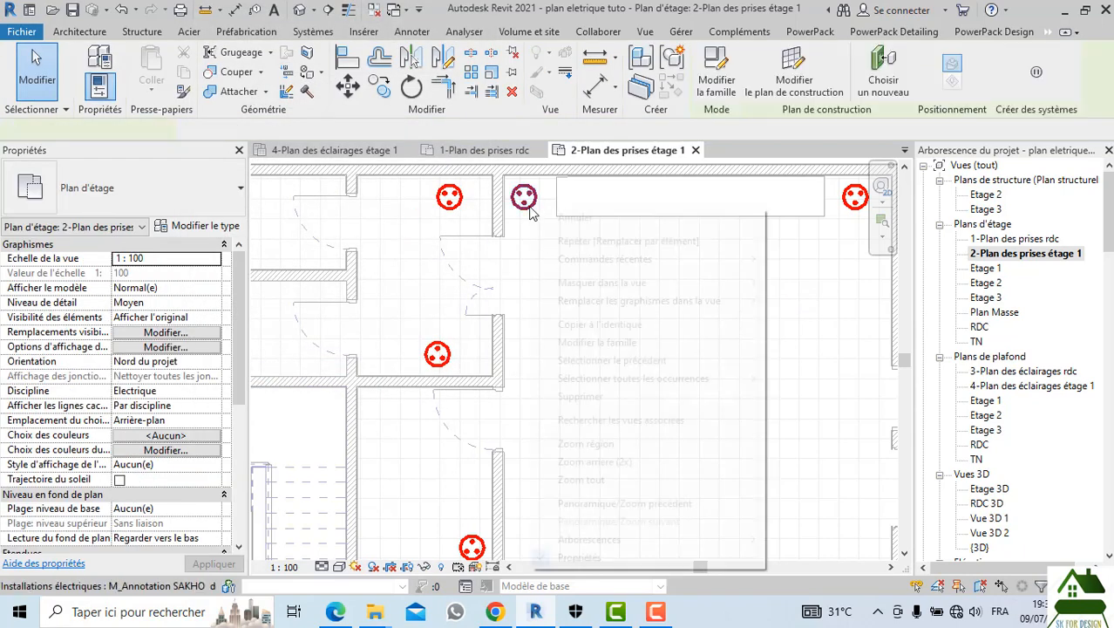
{"action": "right_click", "coordinate": [530, 209]}
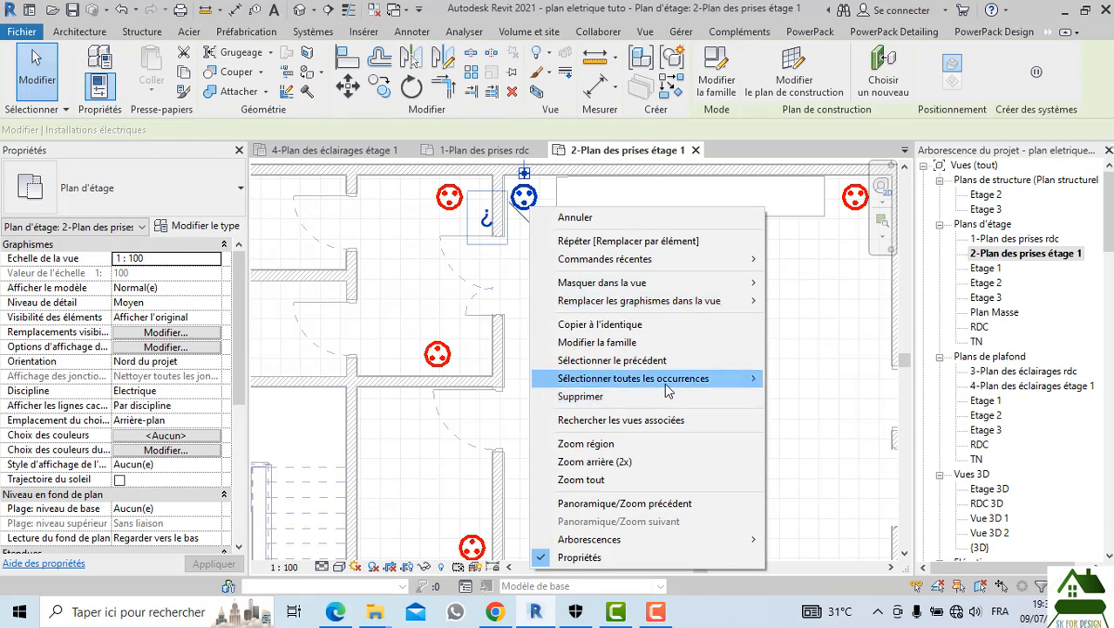
{"action": "mouse_move", "coordinate": [663, 378]}
{"action": "left_click", "coordinate": [793, 378]}
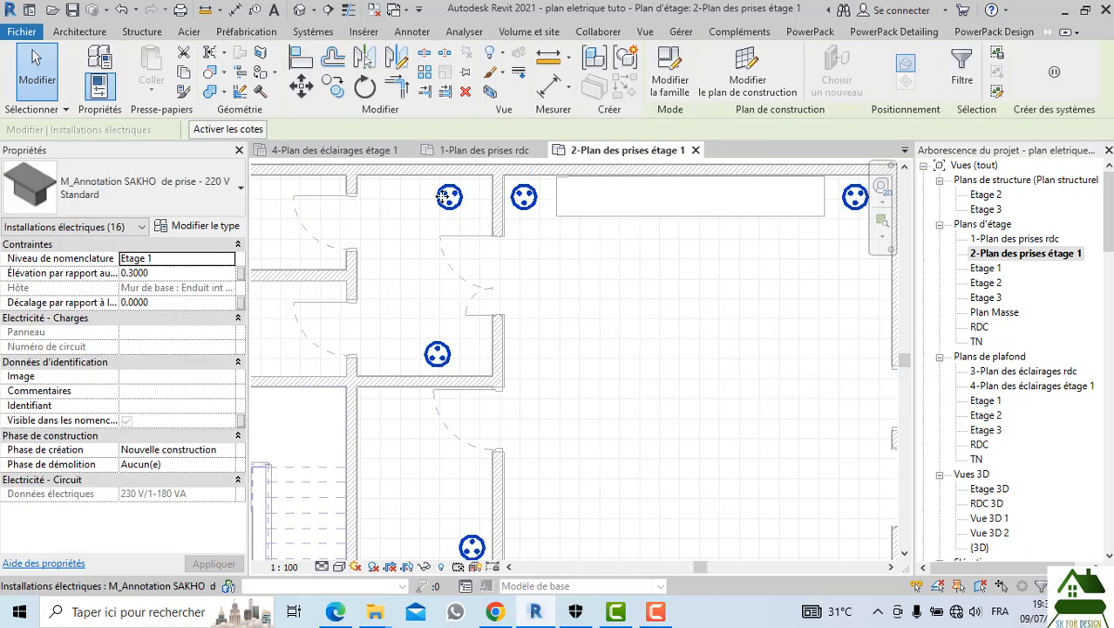
{"action": "right_click", "coordinate": [441, 198]}
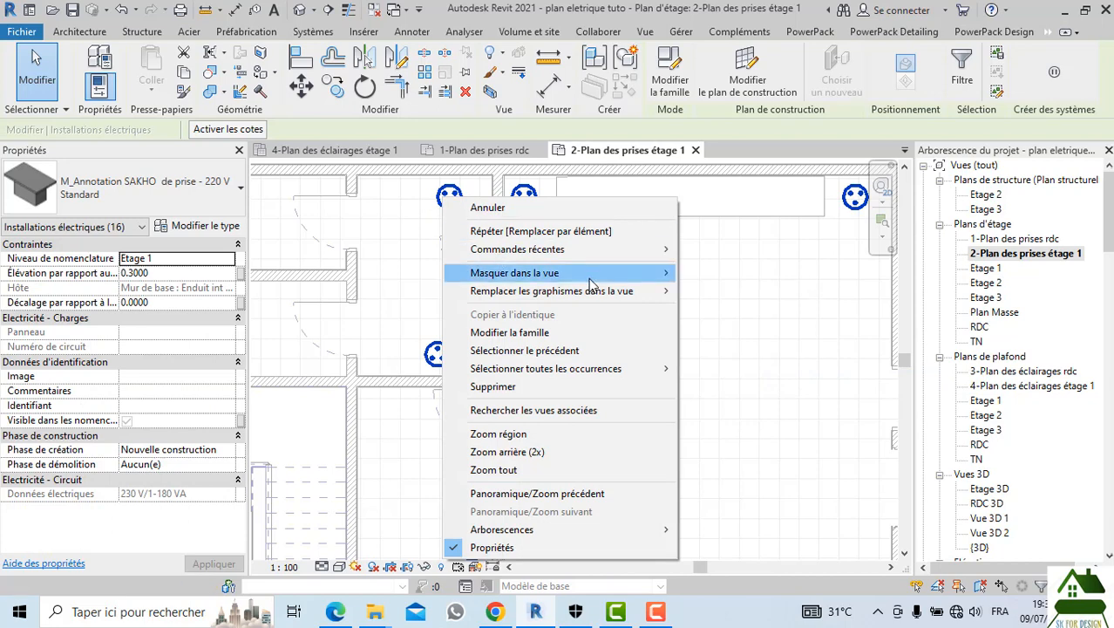
{"action": "mouse_move", "coordinate": [589, 278]}
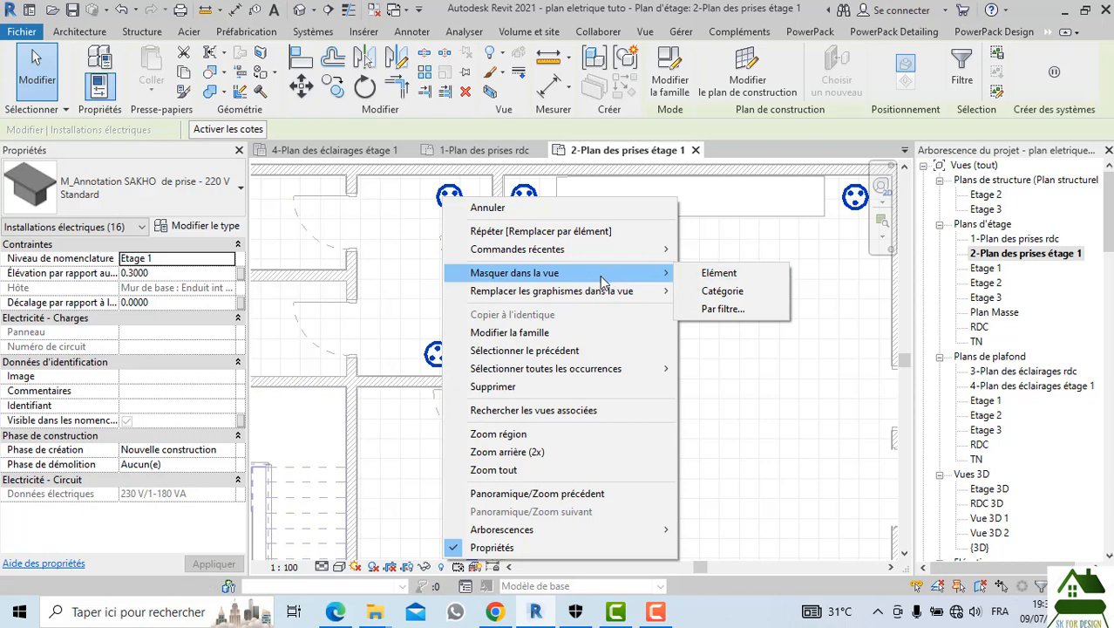
{"action": "mouse_move", "coordinate": [652, 292]}
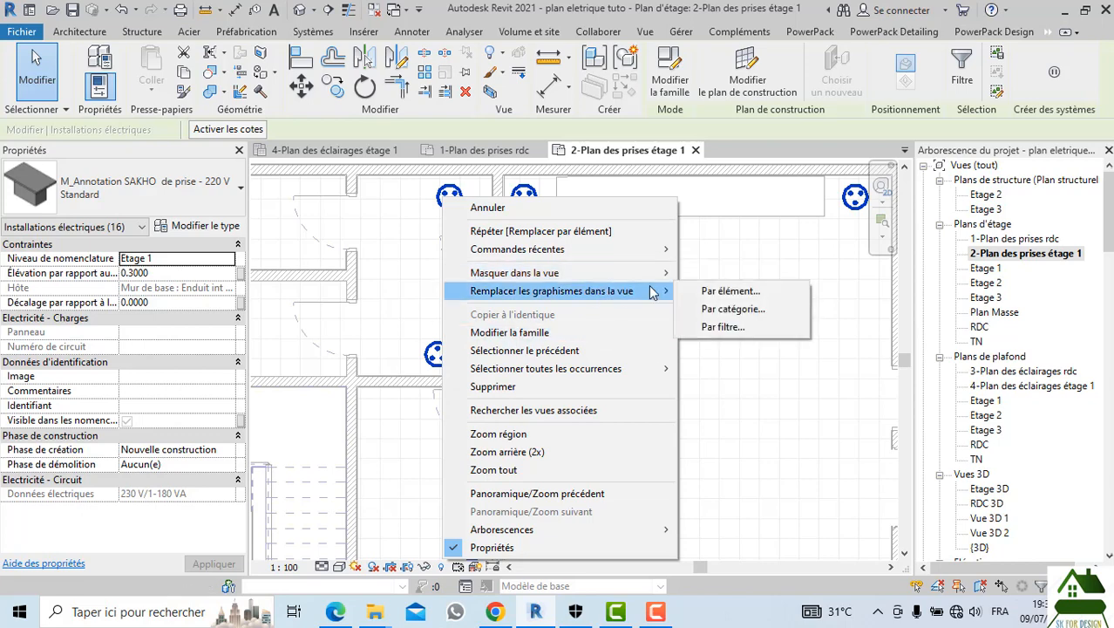
{"action": "left_click", "coordinate": [723, 292]}
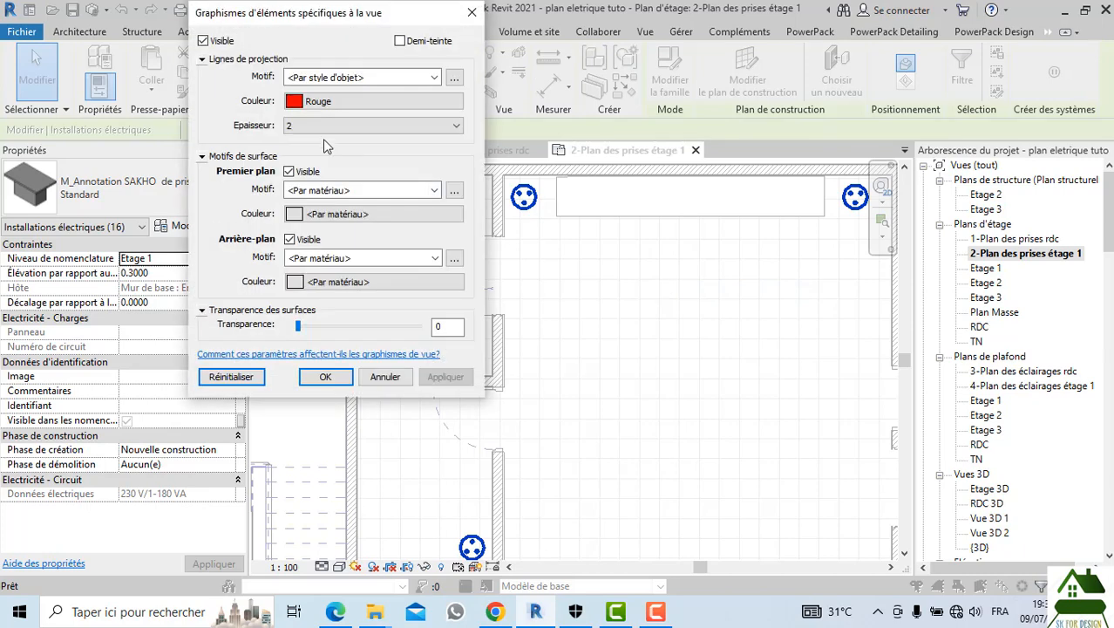
{"action": "left_click", "coordinate": [332, 102]}
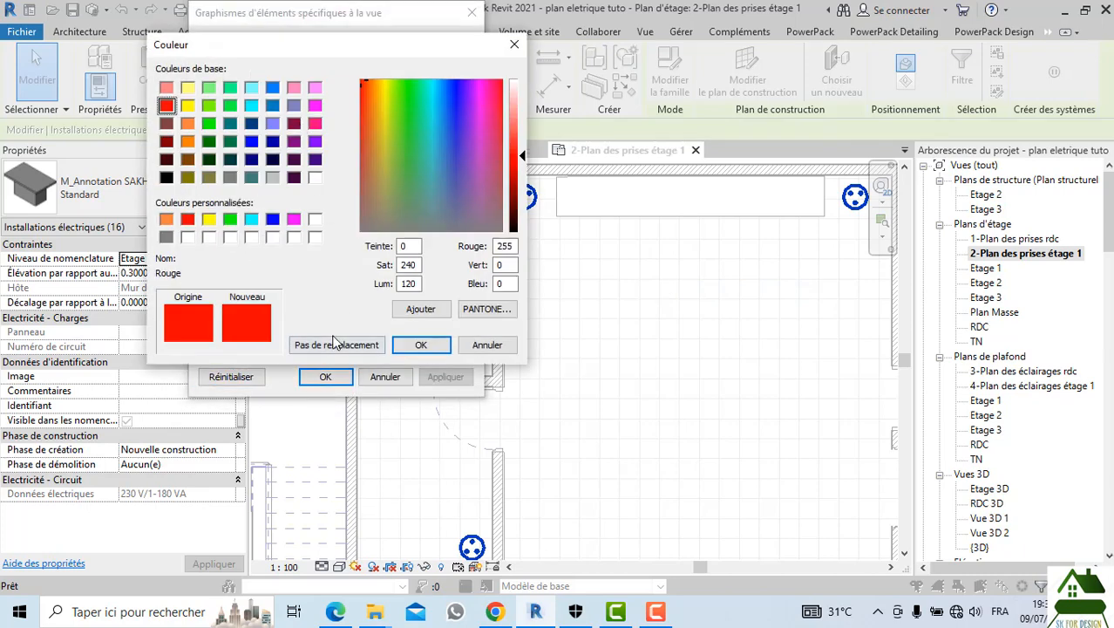
{"action": "left_click", "coordinate": [335, 344]}
{"action": "left_click", "coordinate": [301, 126]}
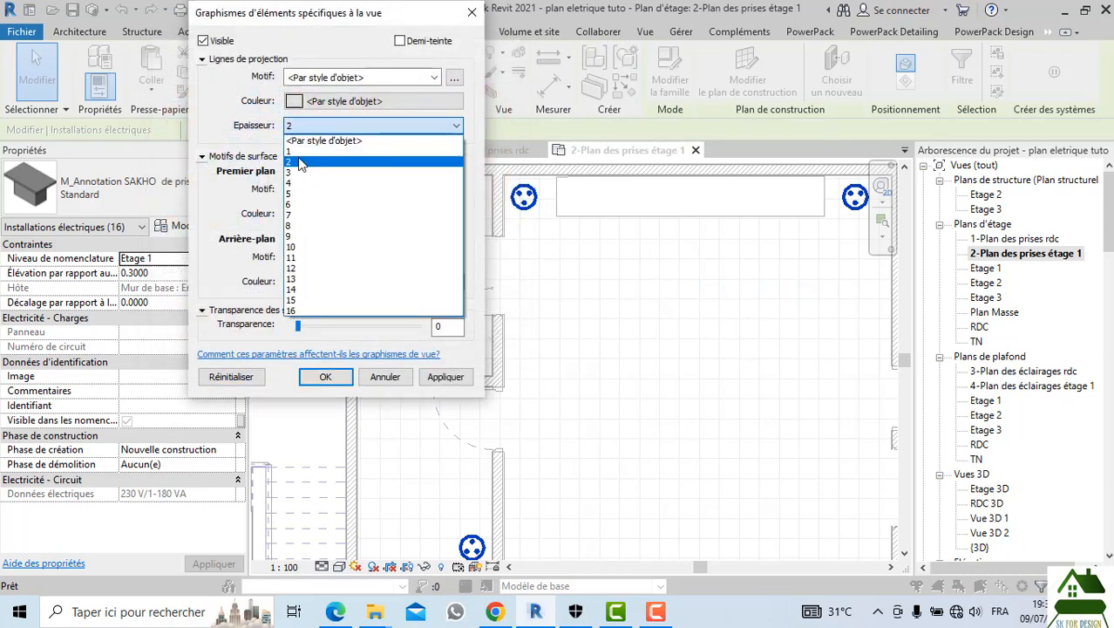
{"action": "left_click", "coordinate": [300, 163]}
{"action": "left_click", "coordinate": [436, 377]}
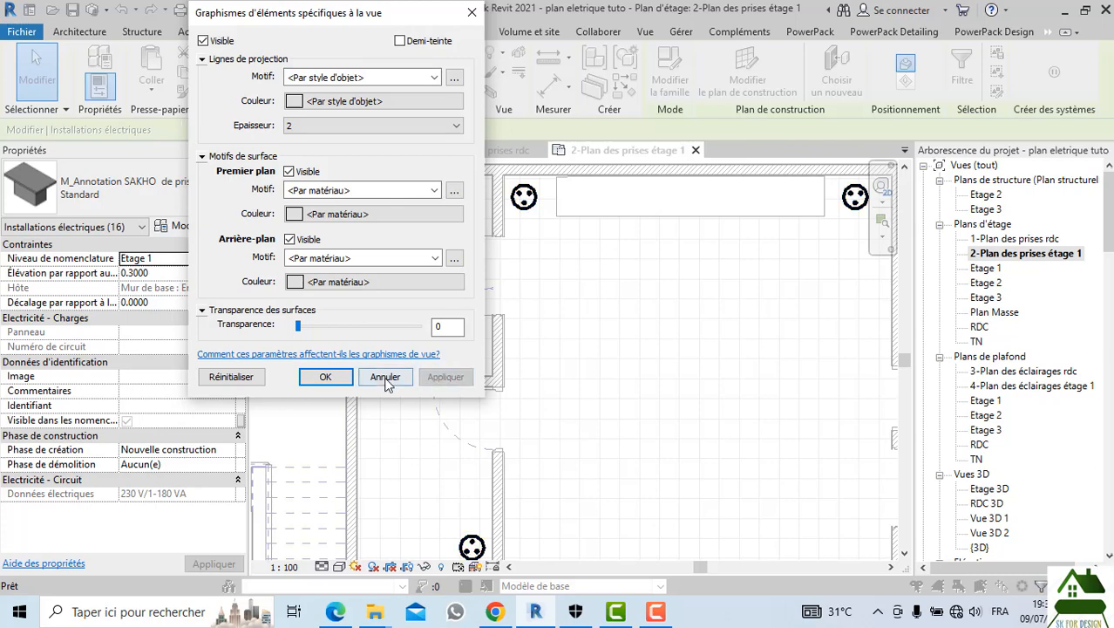
{"action": "left_click", "coordinate": [340, 374]}
{"action": "left_click", "coordinate": [540, 362]}
Examine the symbols in the ceiling plans 4-Plan des éclairages étage 1 and 3-Plan des éclairages rdc
{"action": "scroll", "coordinate": [489, 262], "scroll_direction": "down", "scroll_amount": 1}
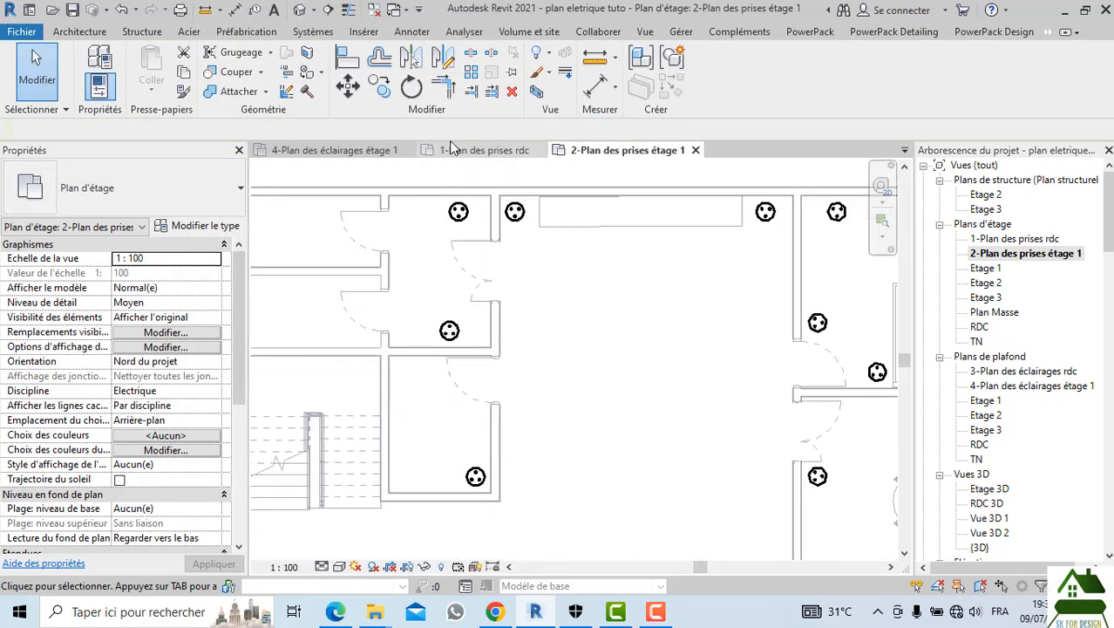
{"action": "left_click", "coordinate": [364, 150]}
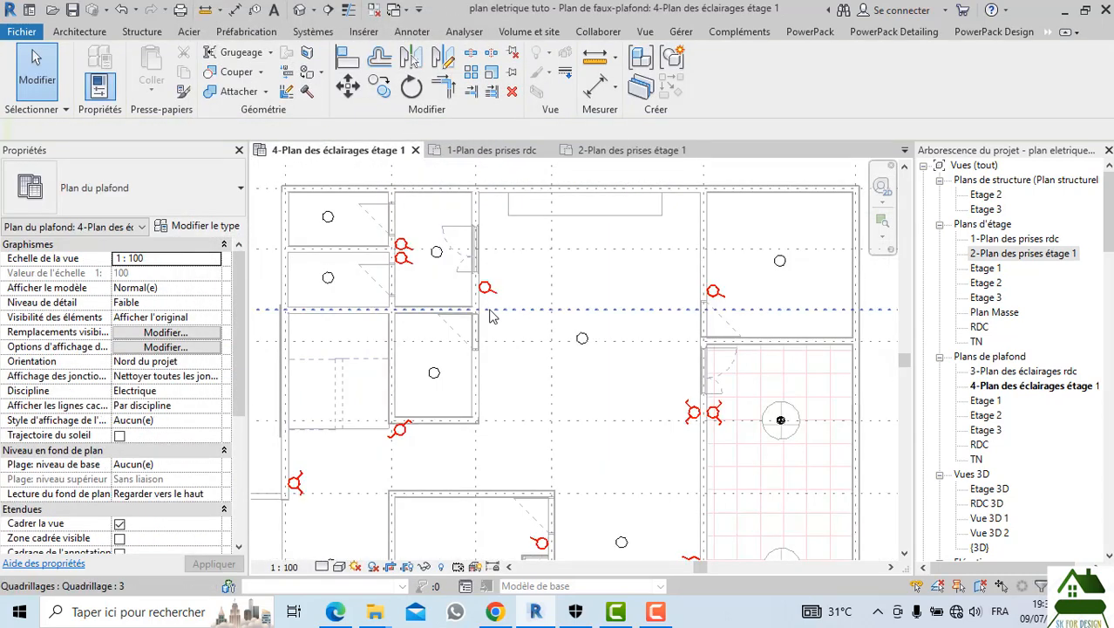
{"action": "scroll", "coordinate": [402, 252], "scroll_direction": "down", "scroll_amount": 1}
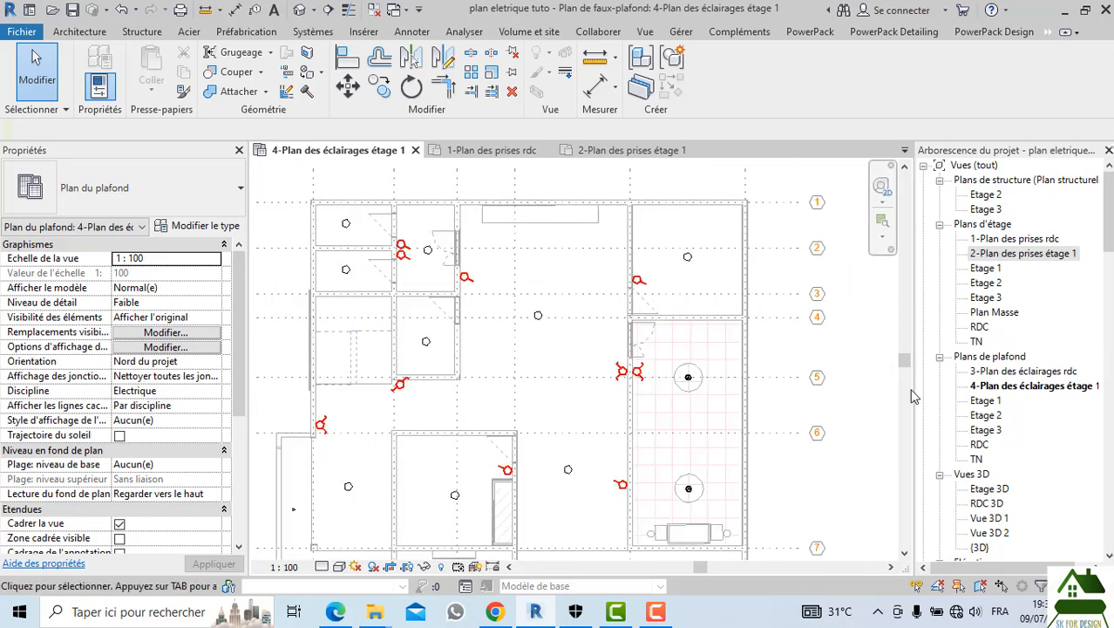
{"action": "double_click", "coordinate": [989, 371]}
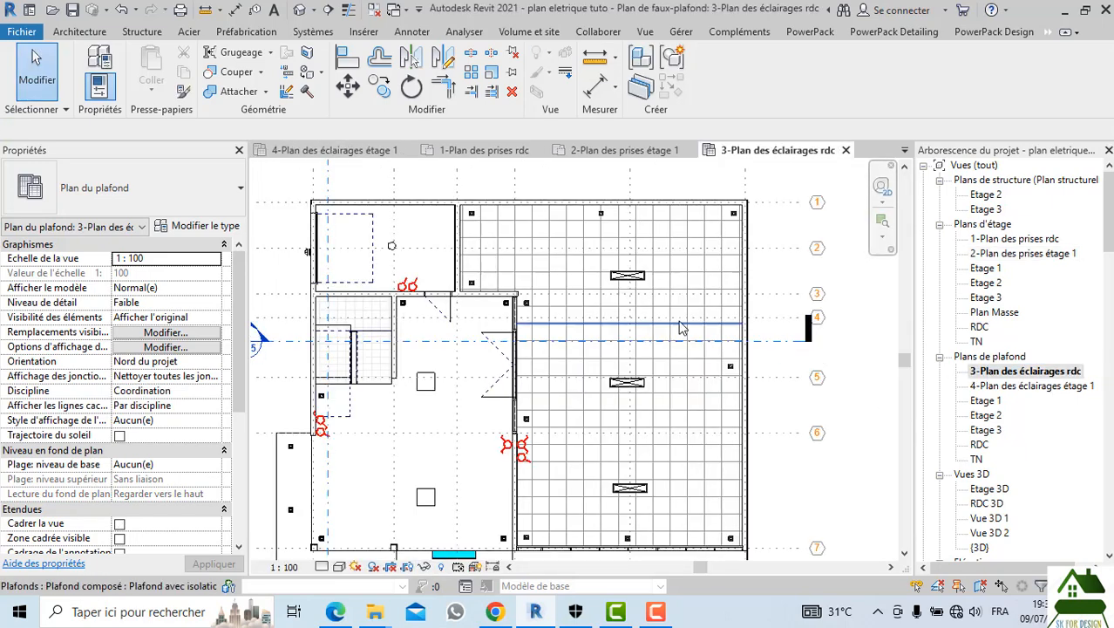
{"action": "scroll", "coordinate": [416, 265], "scroll_direction": "up", "scroll_amount": 3}
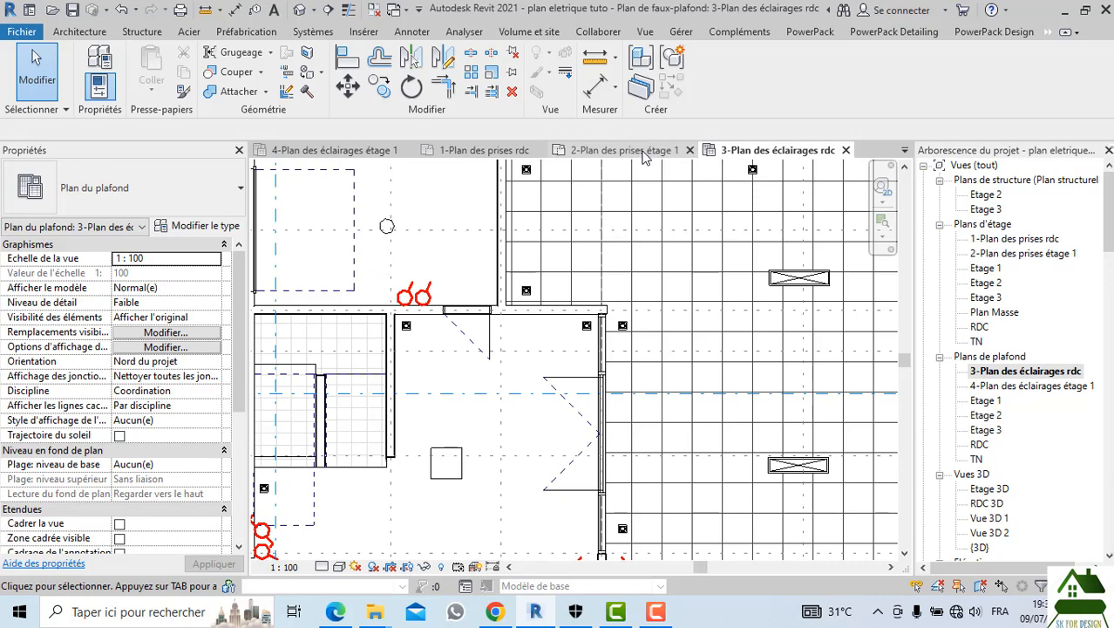
Return to 2-Plan des prises étage 1 and inspect the socket symbols across the rooms
{"action": "left_click", "coordinate": [625, 150]}
{"action": "scroll", "coordinate": [623, 287], "scroll_direction": "down", "scroll_amount": 4}
{"action": "scroll", "coordinate": [631, 329], "scroll_direction": "up", "scroll_amount": 4}
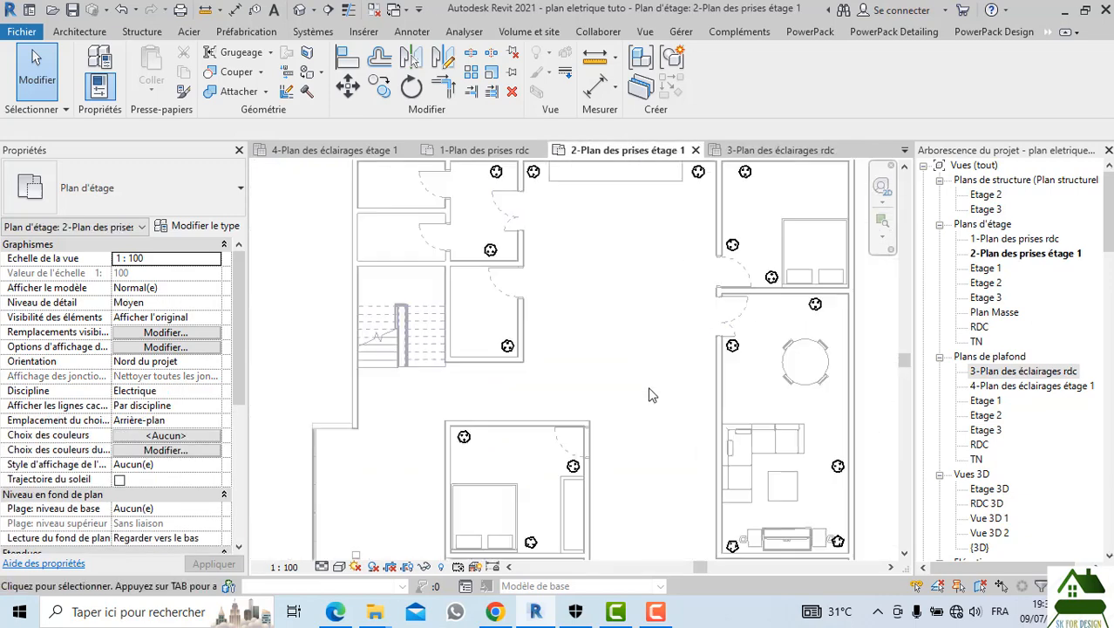
{"action": "scroll", "coordinate": [648, 395], "scroll_direction": "down", "scroll_amount": 4}
{"action": "scroll", "coordinate": [551, 280], "scroll_direction": "up", "scroll_amount": 6}
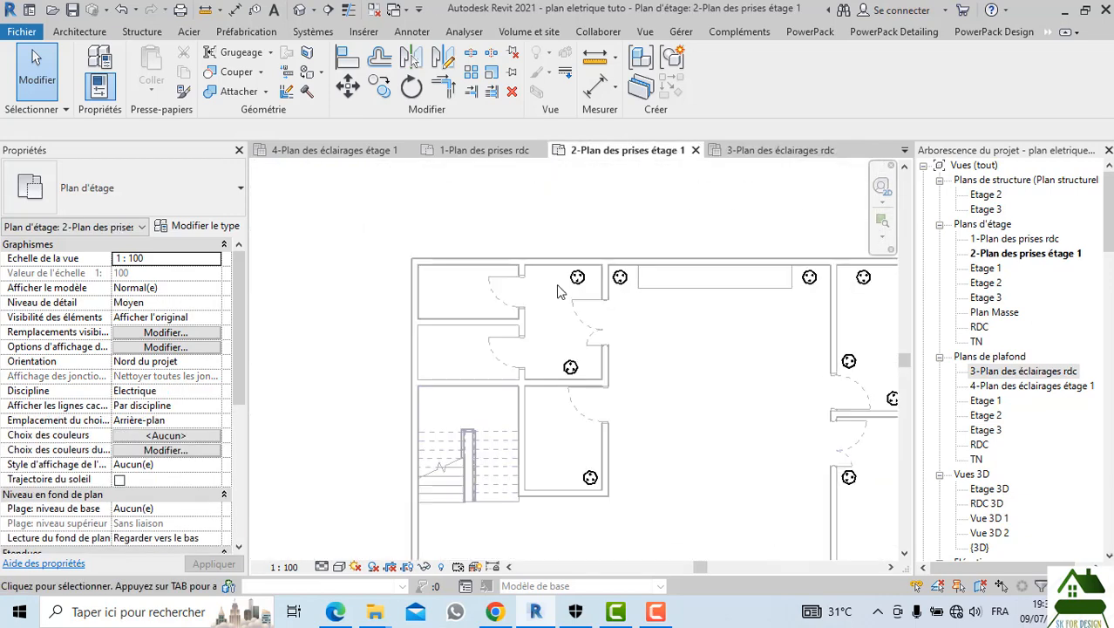
{"action": "scroll", "coordinate": [574, 286], "scroll_direction": "down", "scroll_amount": 4}
{"action": "scroll", "coordinate": [567, 244], "scroll_direction": "up", "scroll_amount": 4}
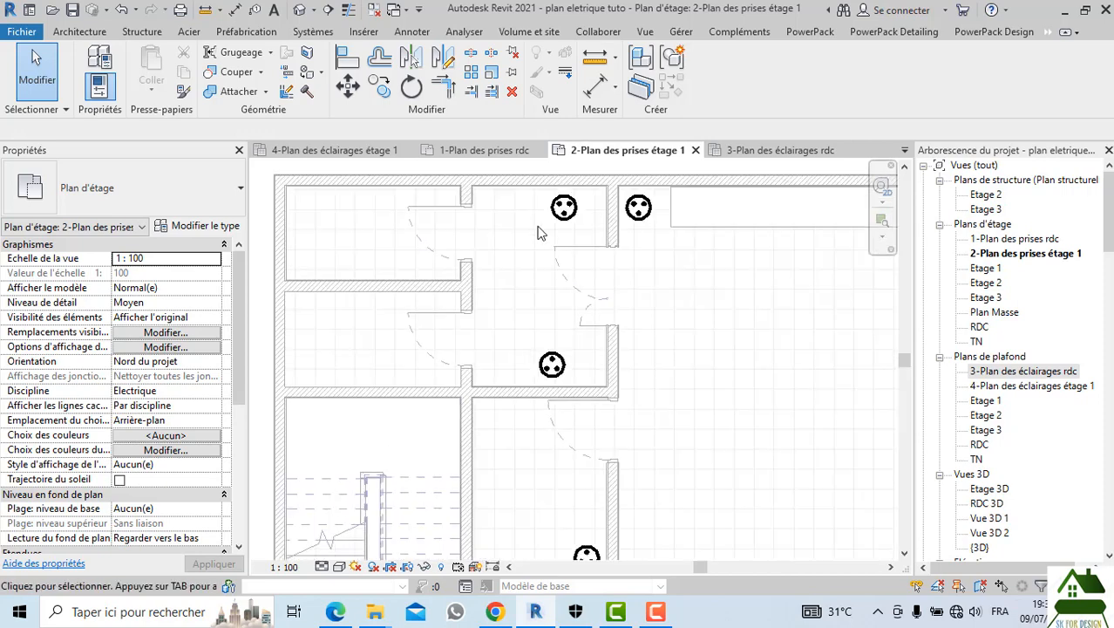
{"action": "scroll", "coordinate": [564, 209], "scroll_direction": "down", "scroll_amount": 4}
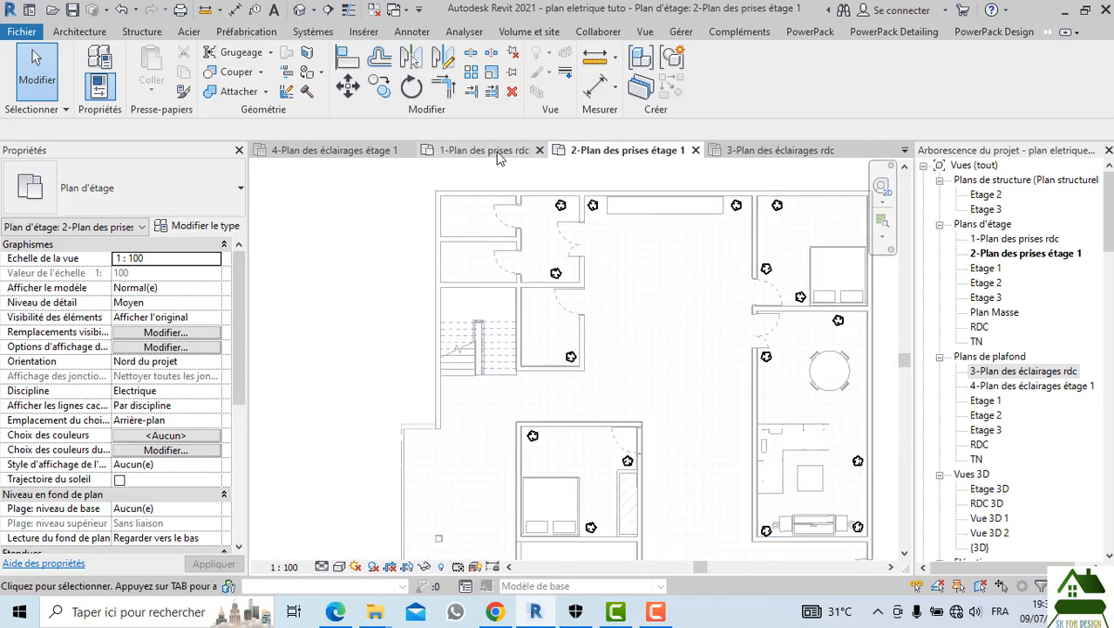
In 1-Plan des prises rdc, change the remaining Prise - 220V socket outside the ESP-Commerciale wall to the M_Annotation SAKHO de prise - 220 V family
{"action": "double_click", "coordinate": [1009, 242]}
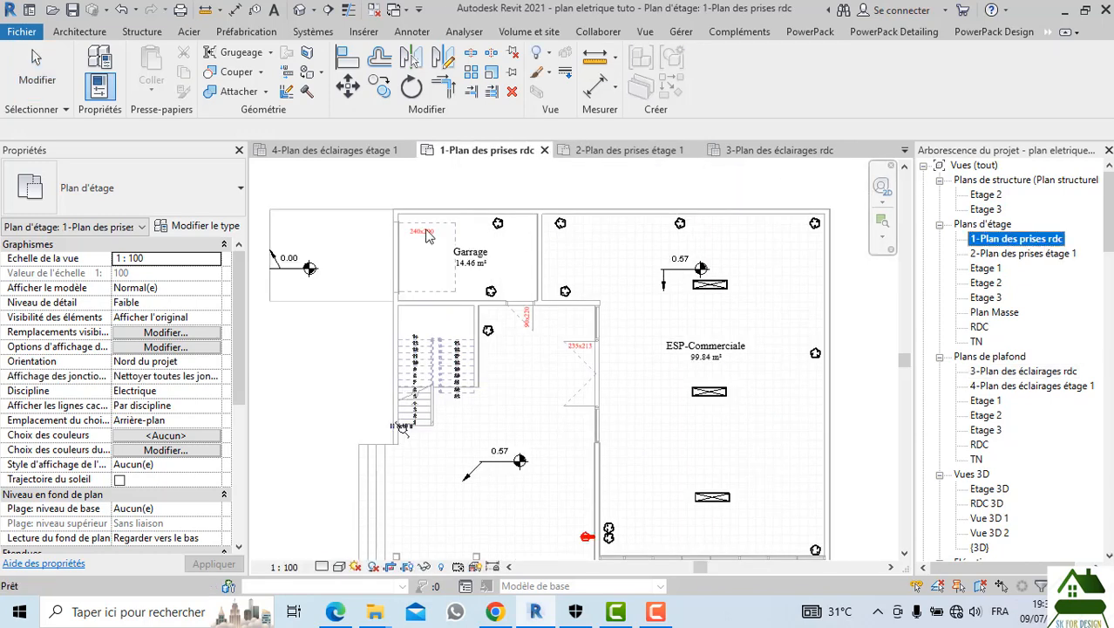
{"action": "scroll", "coordinate": [427, 236], "scroll_direction": "up", "scroll_amount": 2}
{"action": "scroll", "coordinate": [698, 223], "scroll_direction": "down", "scroll_amount": 2}
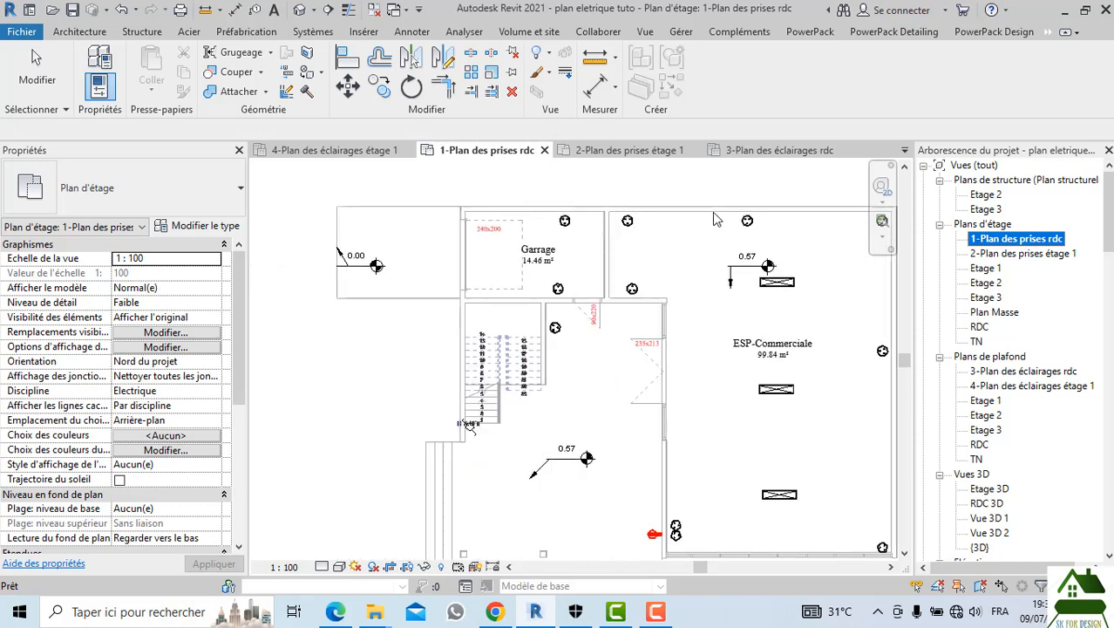
{"action": "scroll", "coordinate": [679, 420], "scroll_direction": "down", "scroll_amount": 2}
{"action": "scroll", "coordinate": [663, 505], "scroll_direction": "up", "scroll_amount": 5}
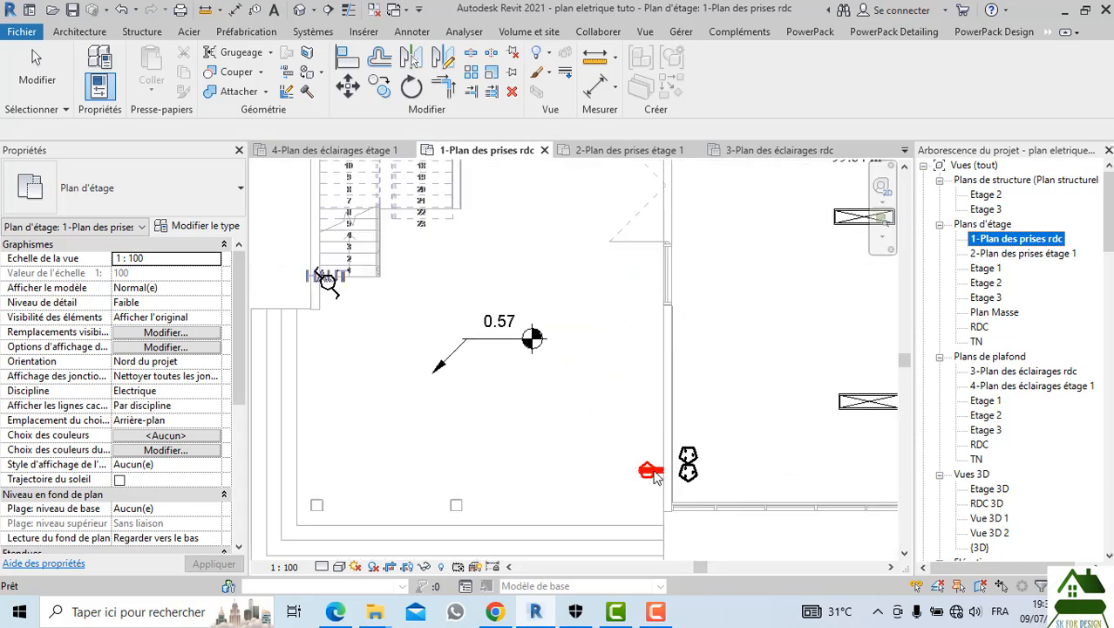
{"action": "left_click", "coordinate": [652, 472]}
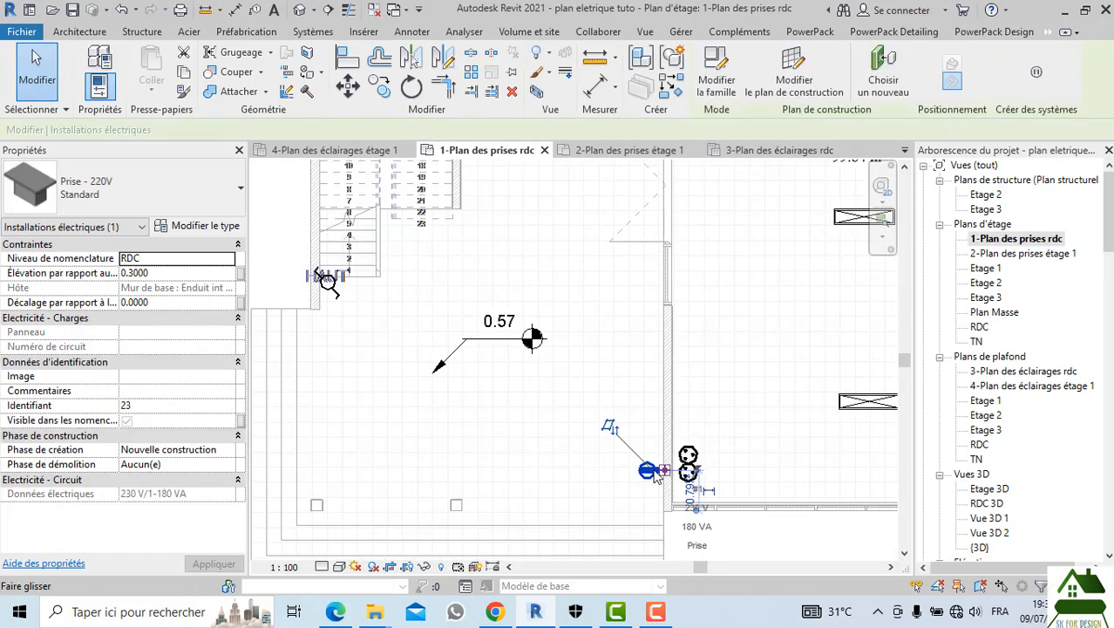
{"action": "left_click", "coordinate": [157, 170]}
{"action": "left_click", "coordinate": [119, 293]}
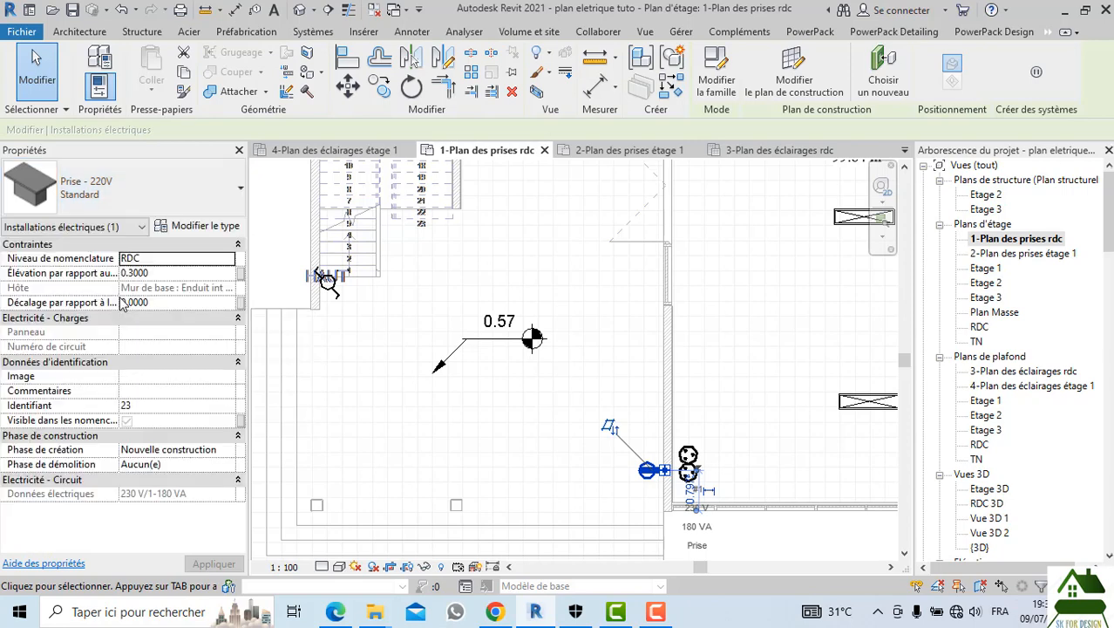
{"action": "left_click", "coordinate": [421, 417]}
Review the replaced socket and the other socket symbols across the whole ground-floor plan
{"action": "scroll", "coordinate": [514, 416], "scroll_direction": "down", "scroll_amount": 3}
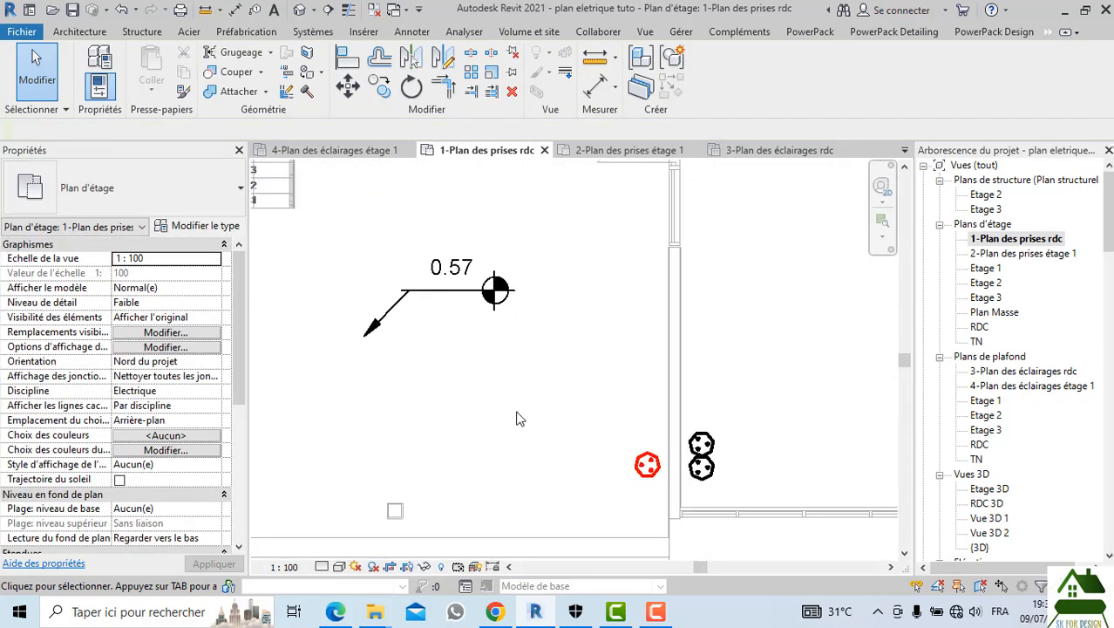
{"action": "scroll", "coordinate": [541, 201], "scroll_direction": "up", "scroll_amount": 3}
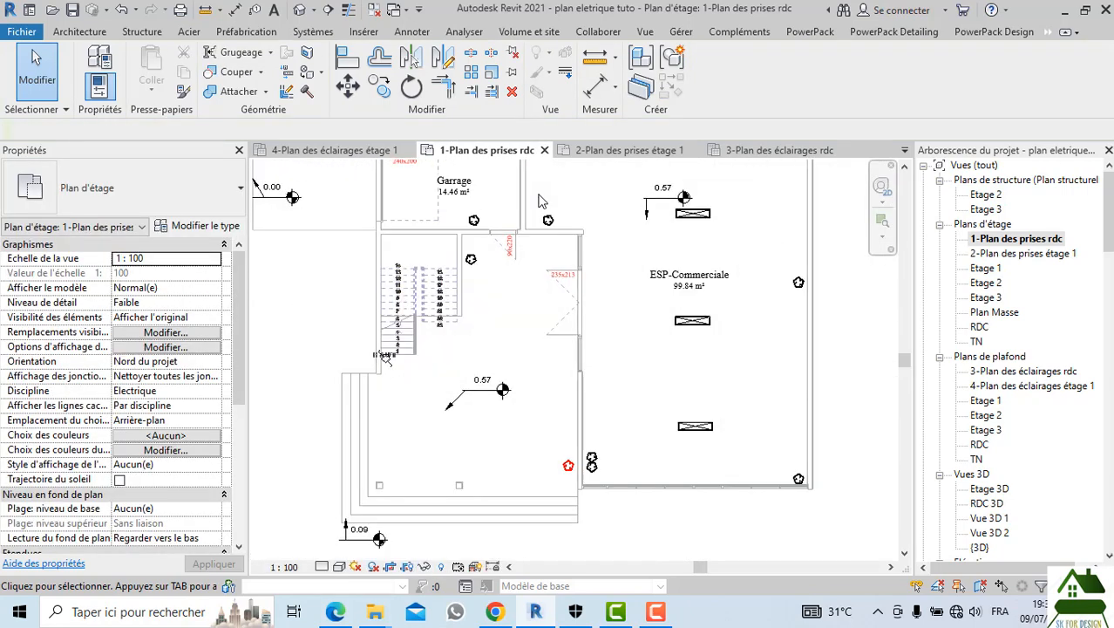
{"action": "scroll", "coordinate": [544, 259], "scroll_direction": "down", "scroll_amount": 3}
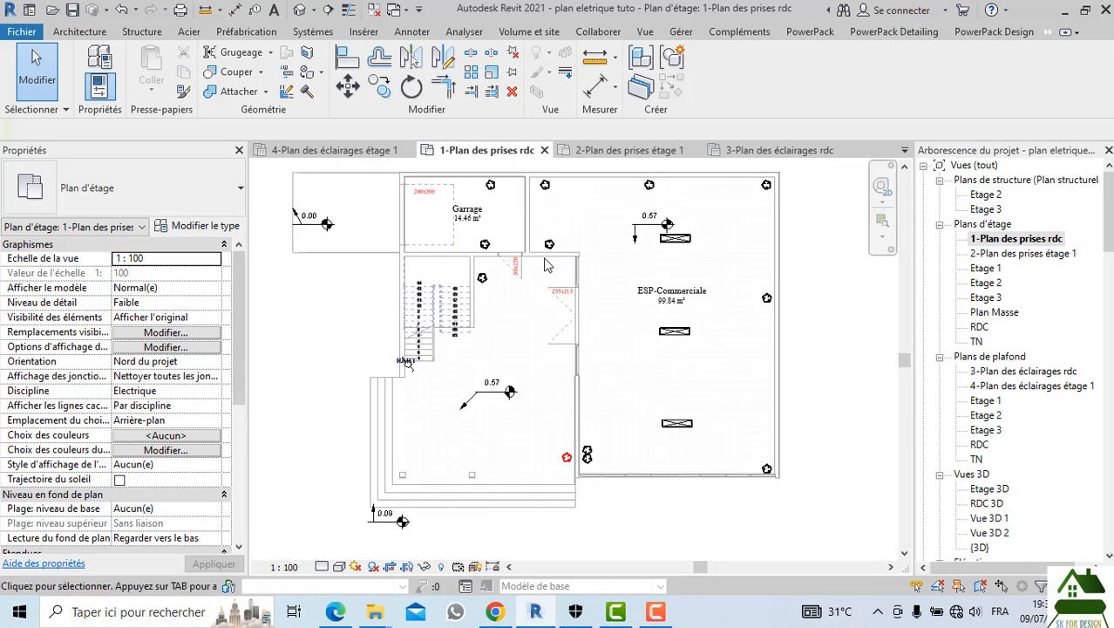
{"action": "scroll", "coordinate": [547, 265], "scroll_direction": "up", "scroll_amount": 3}
{"action": "scroll", "coordinate": [505, 397], "scroll_direction": "down", "scroll_amount": 1}
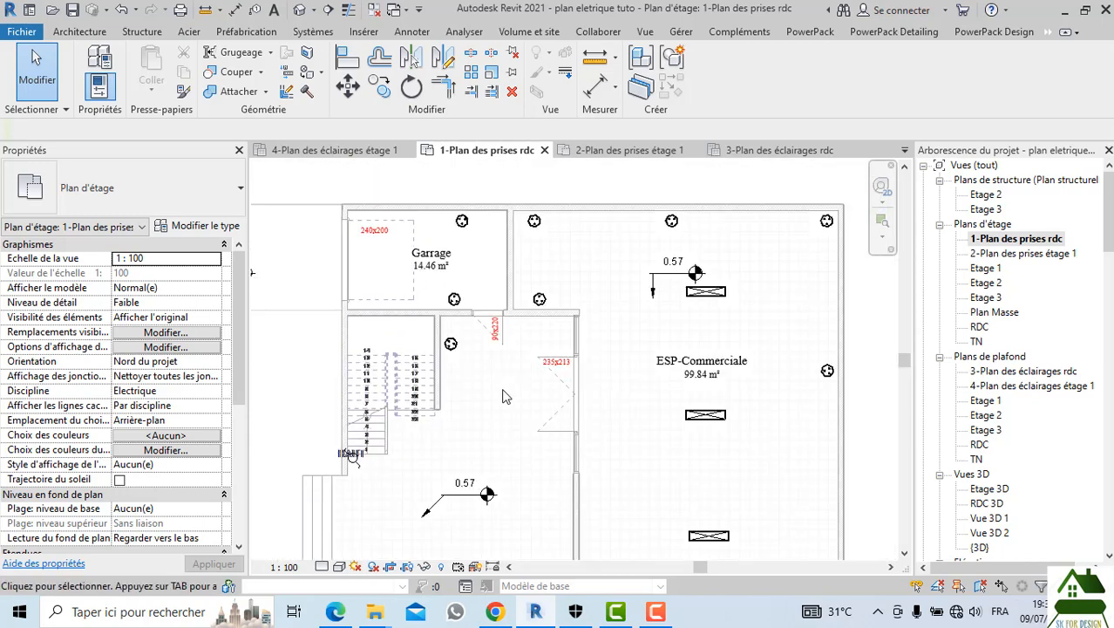
{"action": "scroll", "coordinate": [530, 288], "scroll_direction": "down", "scroll_amount": 2}
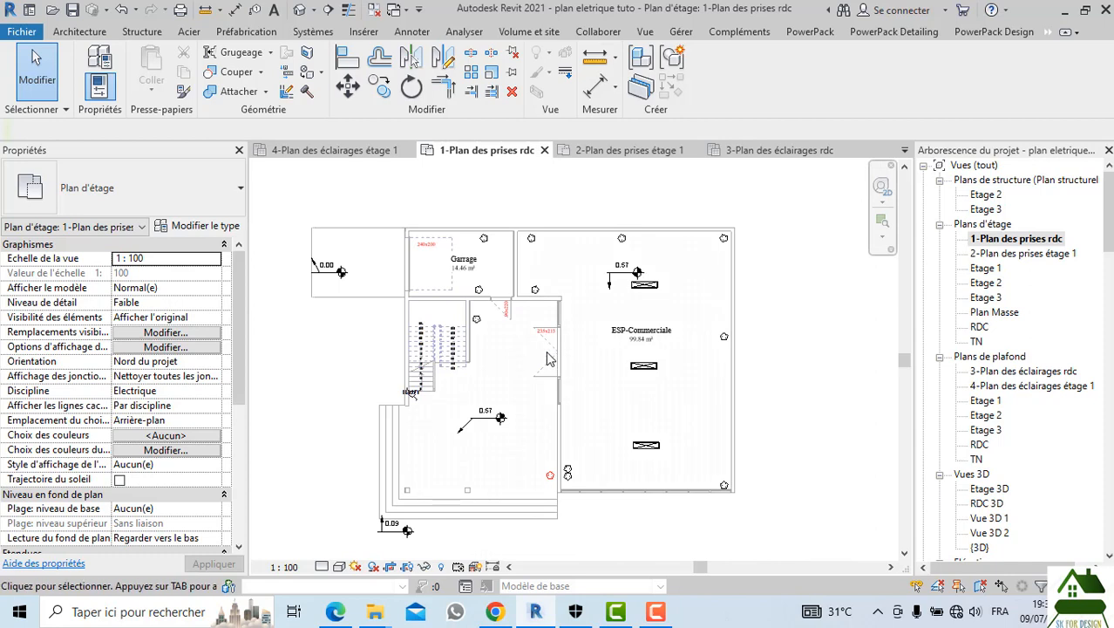
{"action": "scroll", "coordinate": [475, 468], "scroll_direction": "up", "scroll_amount": 1}
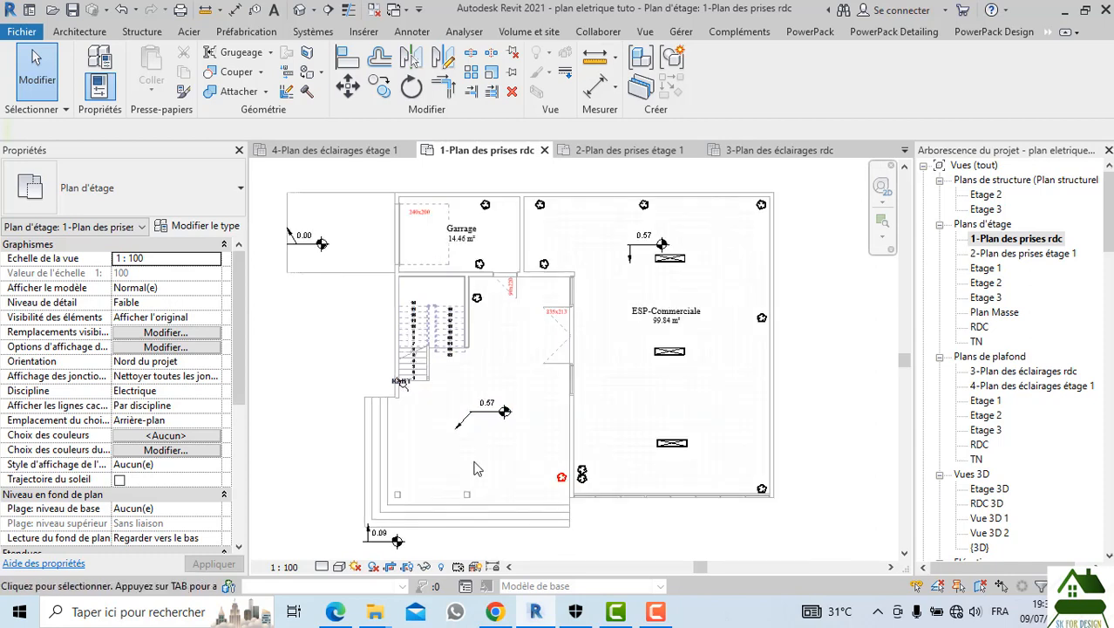